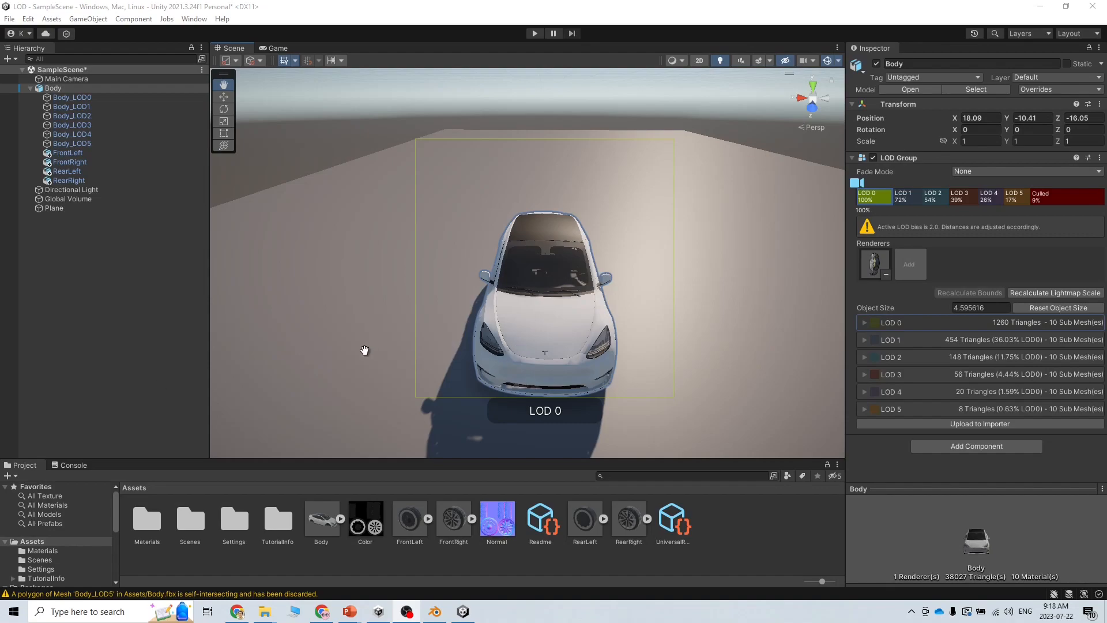
# Fly the scene view in toward the car until LOD 0 shows
pyautogui.scroll(-5, 363, 333)
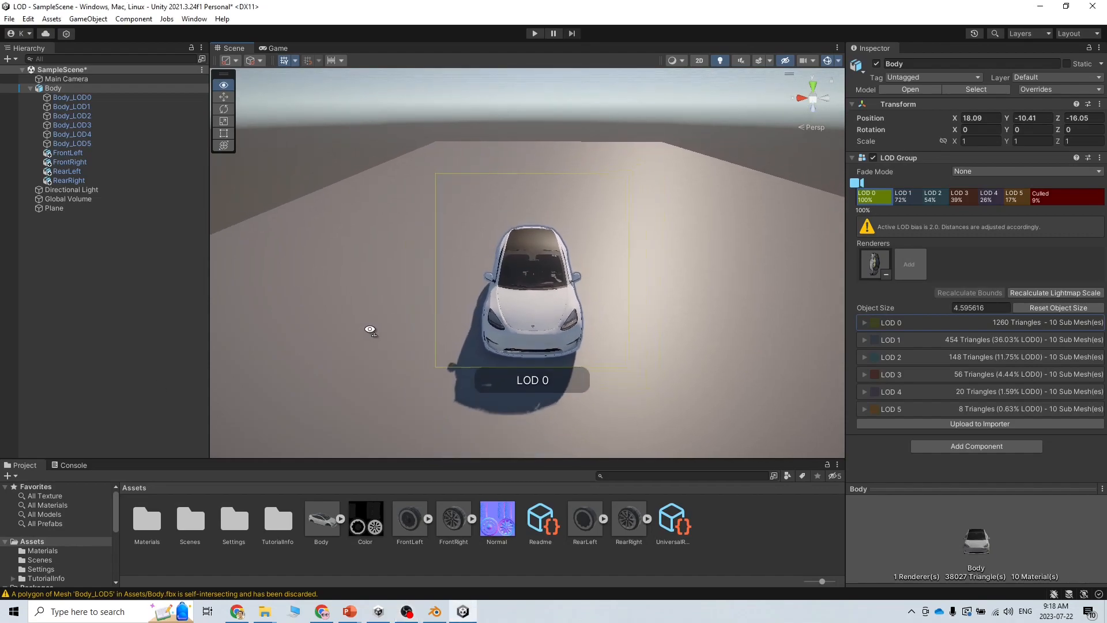
pyautogui.scroll(-5, 371, 331)
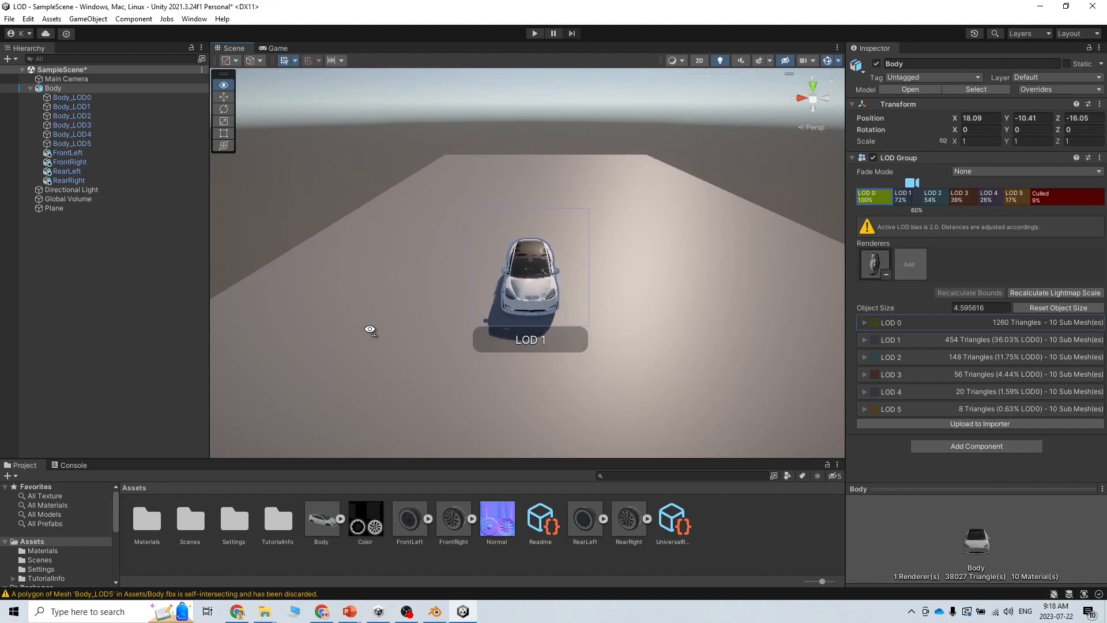
pyautogui.scroll(-5, 370, 331)
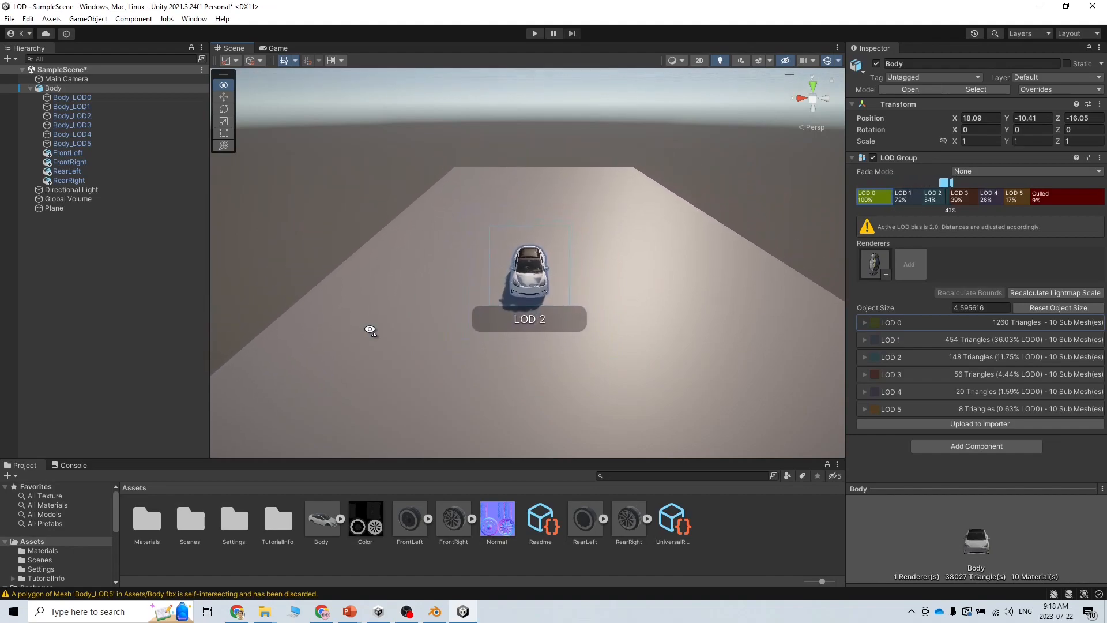
pyautogui.scroll(-5, 370, 330)
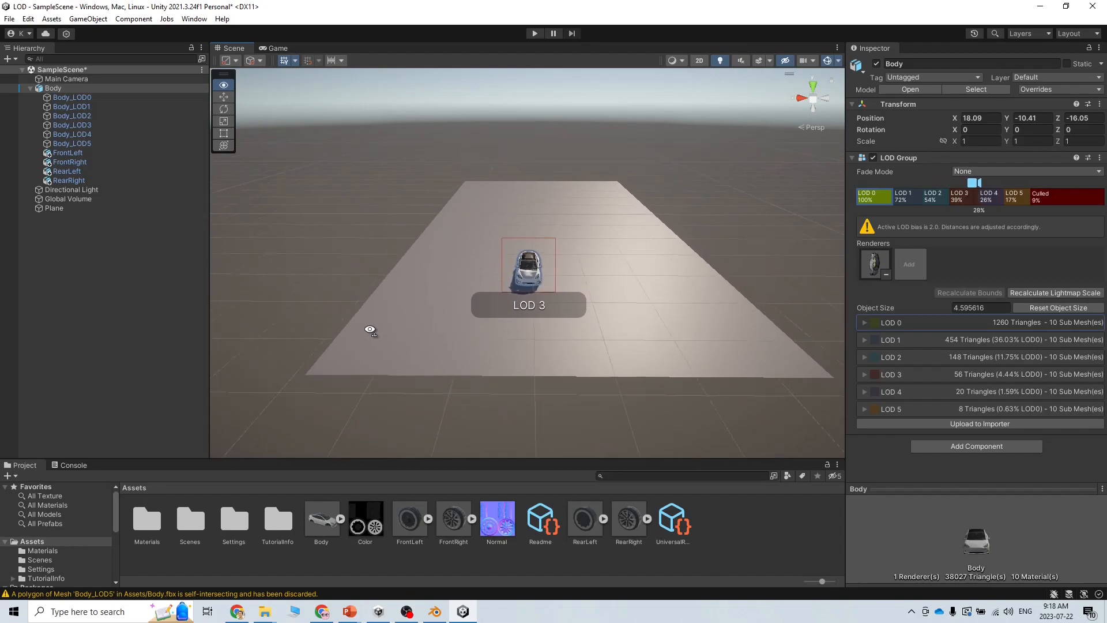
pyautogui.scroll(-5, 370, 330)
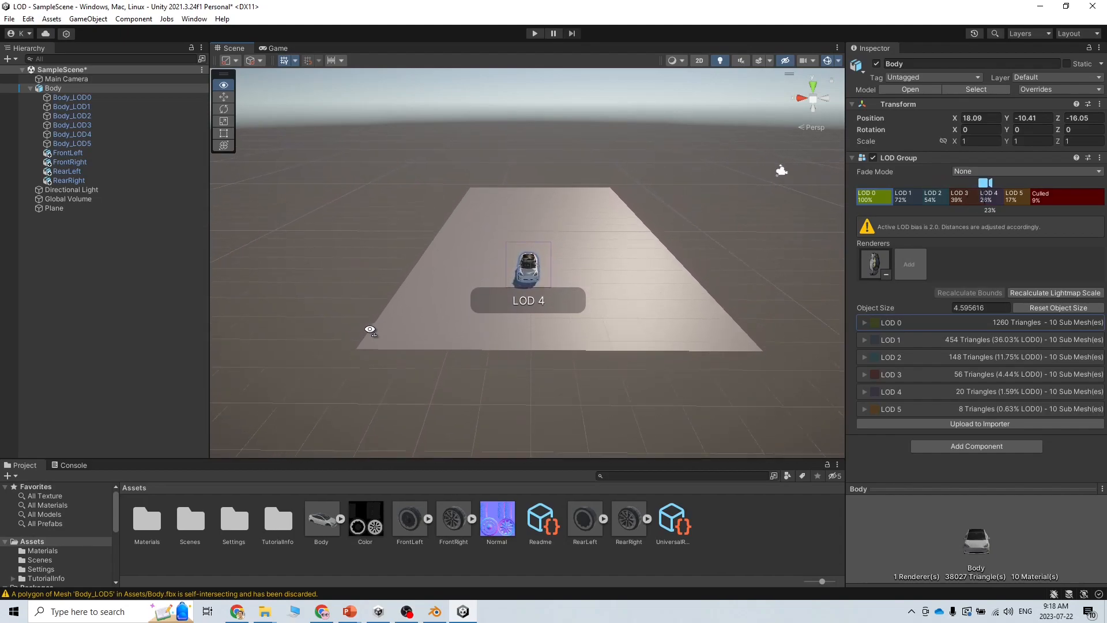
pyautogui.scroll(-5, 370, 330)
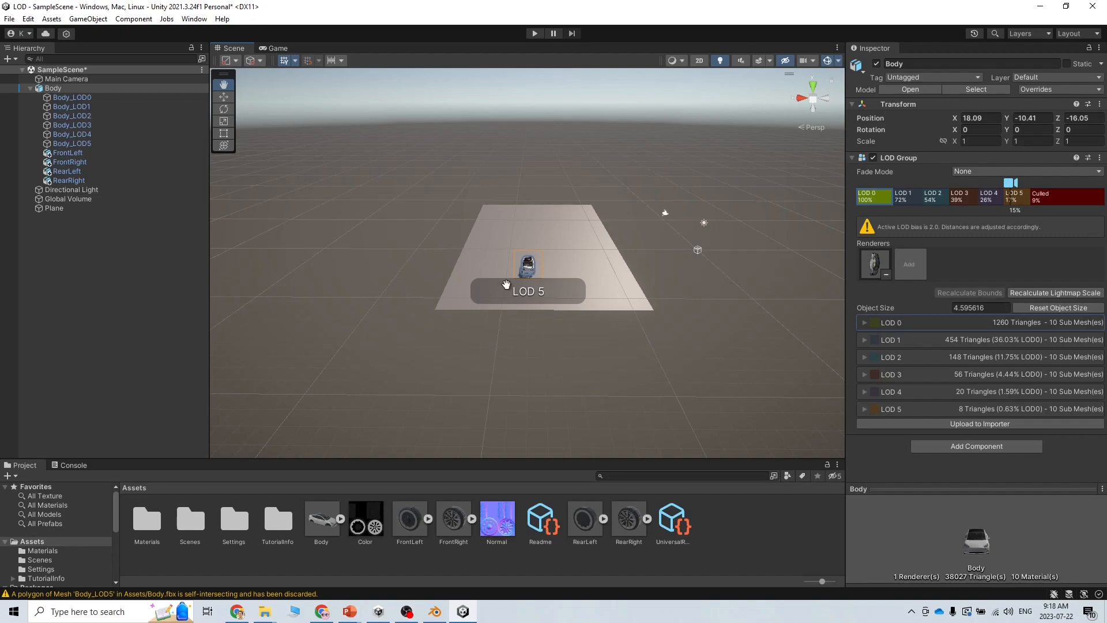
pyautogui.moveTo(545, 286); pyautogui.dragTo(545, 285, button='right')
pyautogui.press('w')
pyautogui.moveTo(599, 322); pyautogui.dragTo(606, 319, button='right')
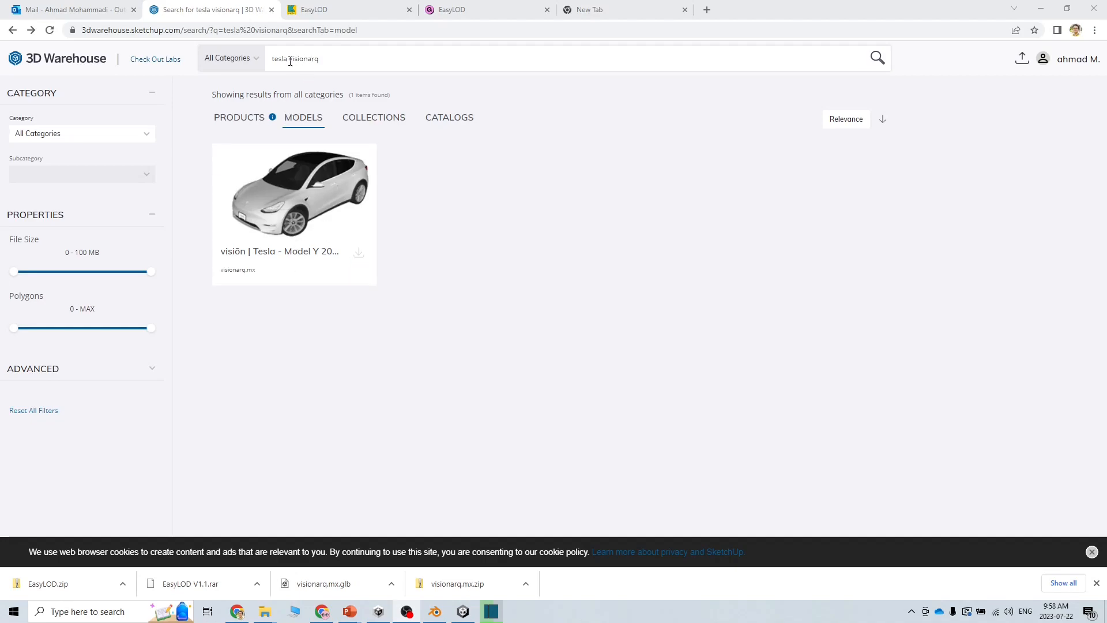
# Show the download formats for the Tesla Model Y 2021 model, then return to Blender
pyautogui.click(320, 218)
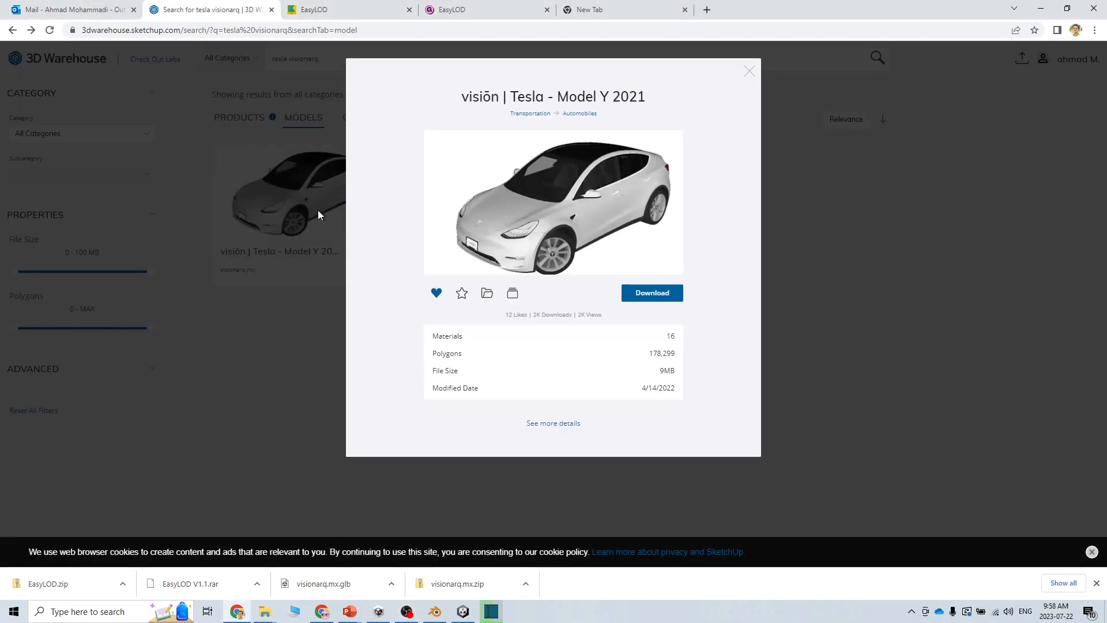
pyautogui.click(662, 295)
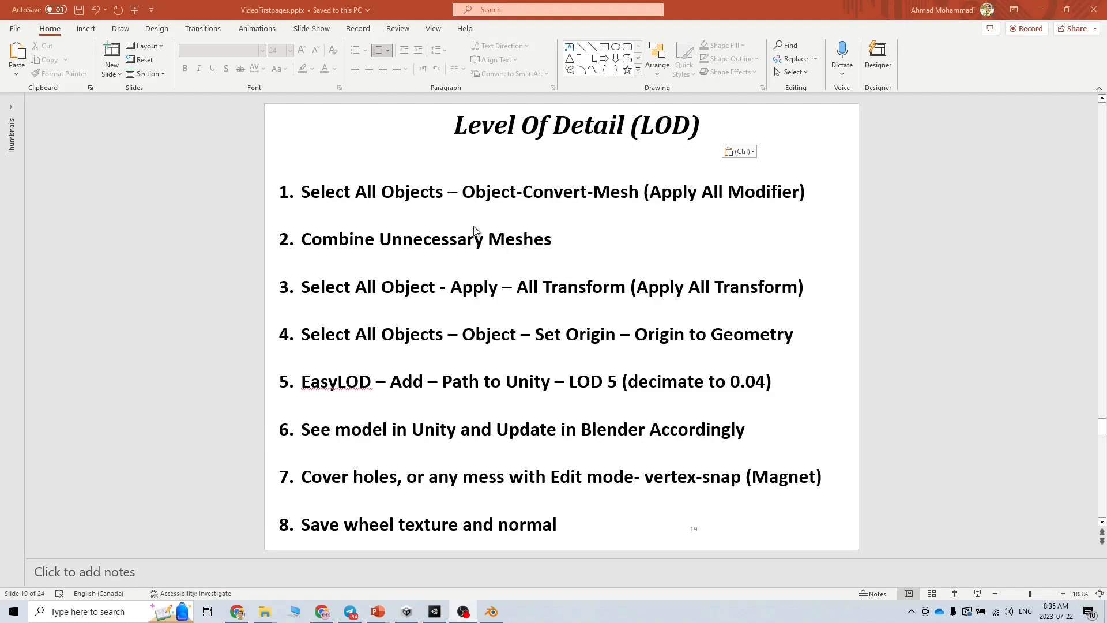
pyautogui.click(1041, 9)
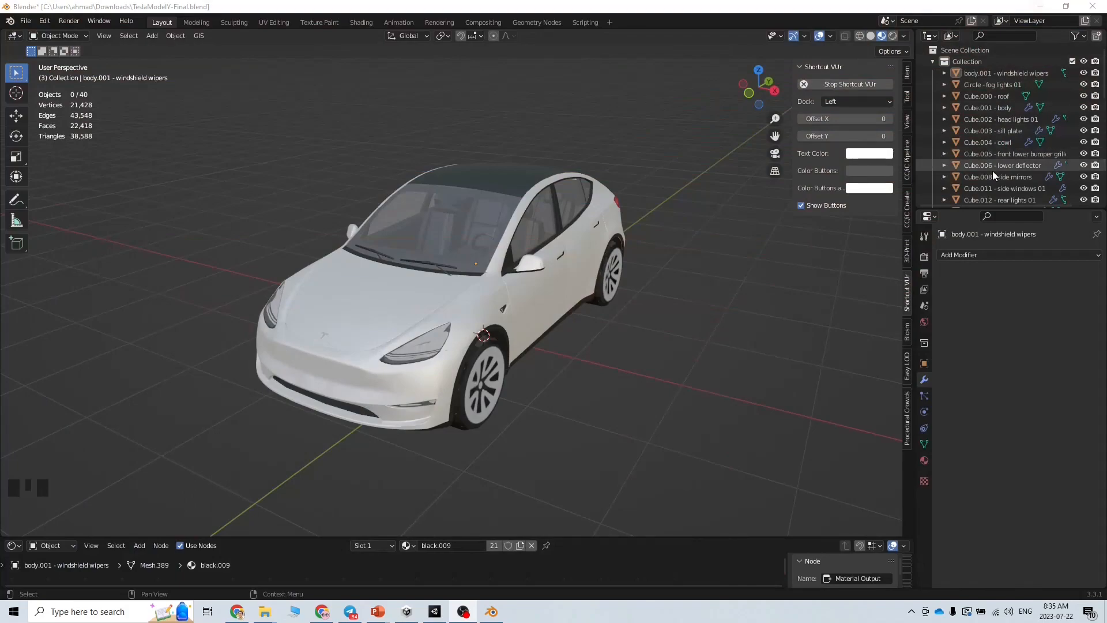
# Select every car object from the windshield wipers down and convert them to meshes, checking the LOD slide
pyautogui.click(425, 349)
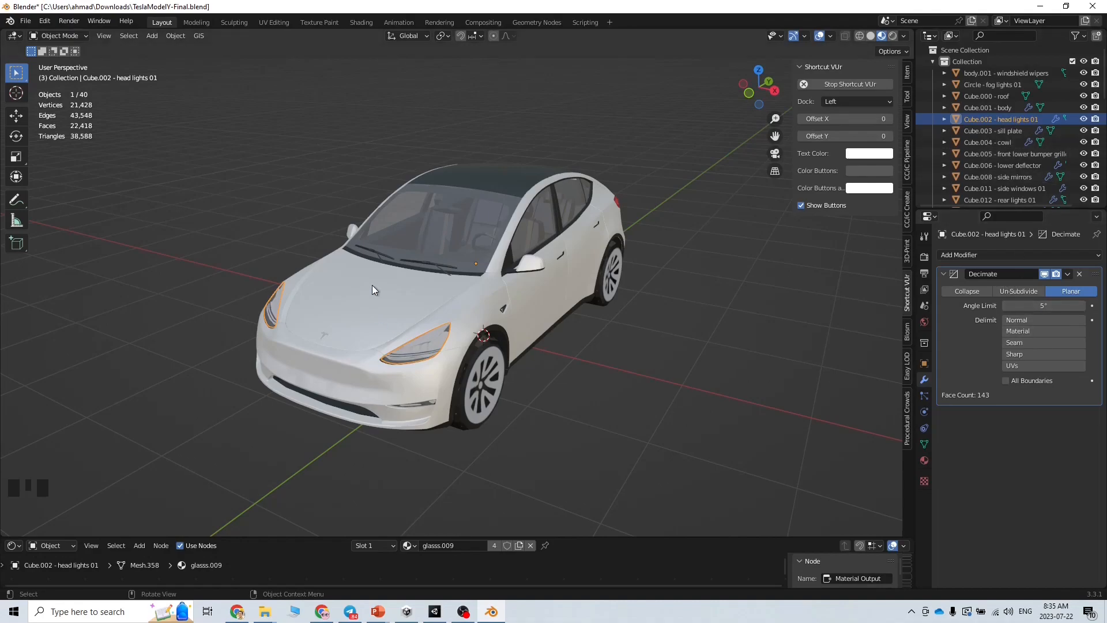
pyautogui.click(983, 77)
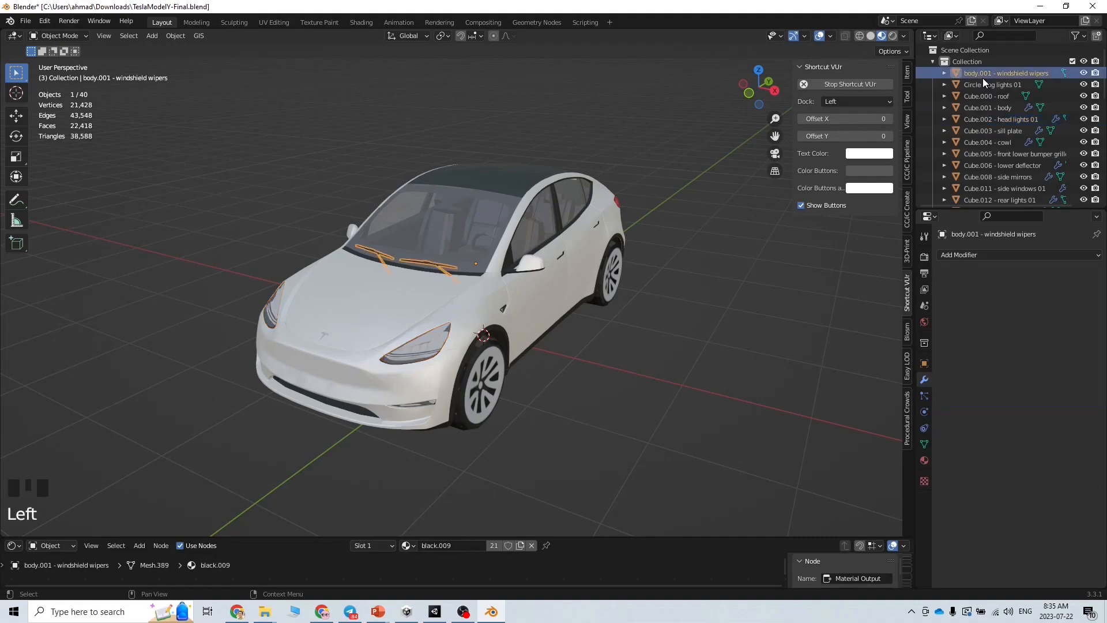
pyautogui.scroll(-20, 995, 165)
pyautogui.keyDown('shift'); pyautogui.click(989, 196); pyautogui.keyUp('shift')
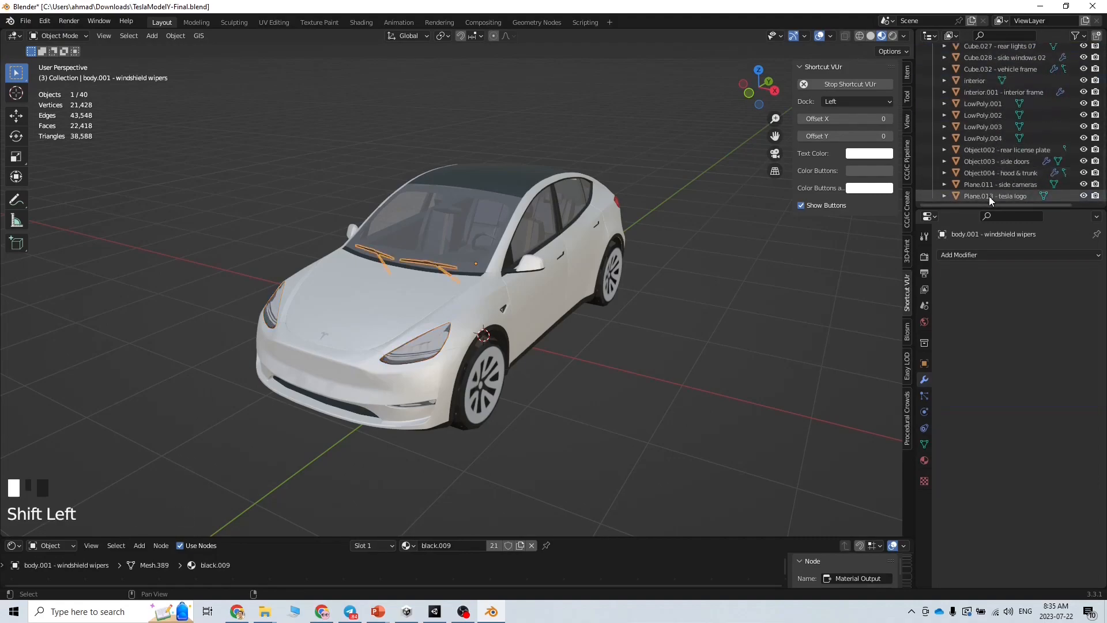
pyautogui.scroll(5, 978, 180)
pyautogui.scroll(18, 978, 179)
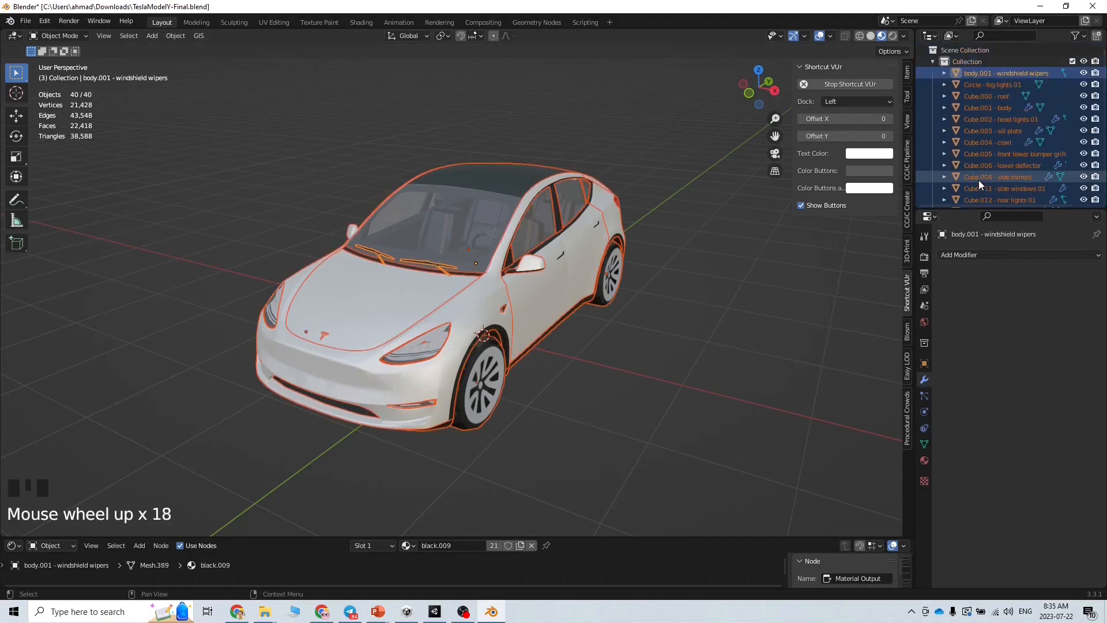
pyautogui.click(175, 36)
pyautogui.moveTo(206, 373)
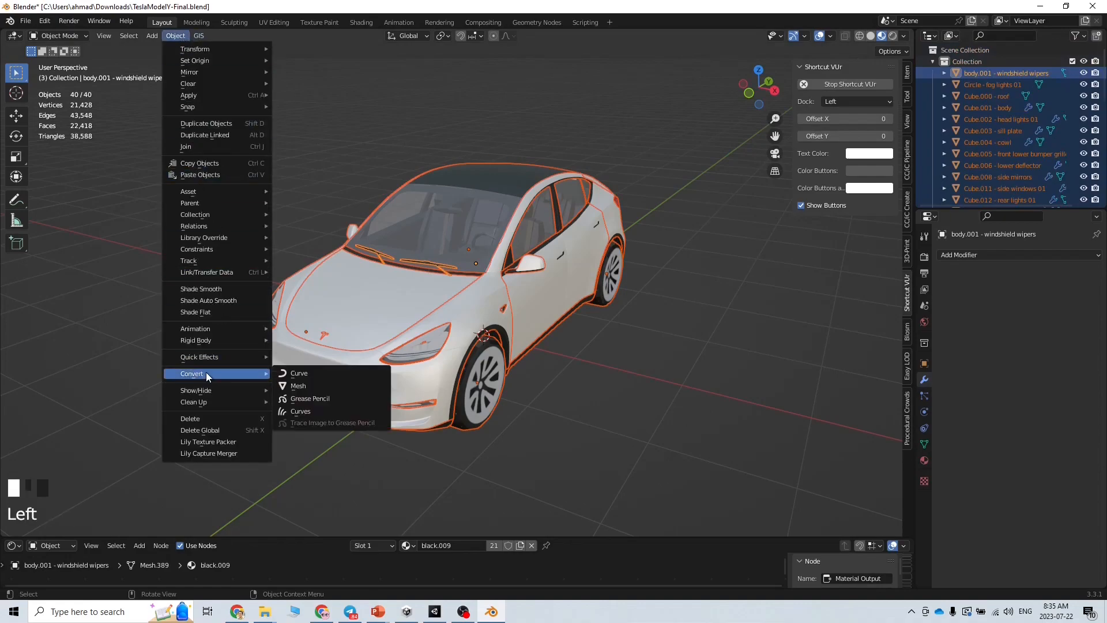
pyautogui.click(305, 385)
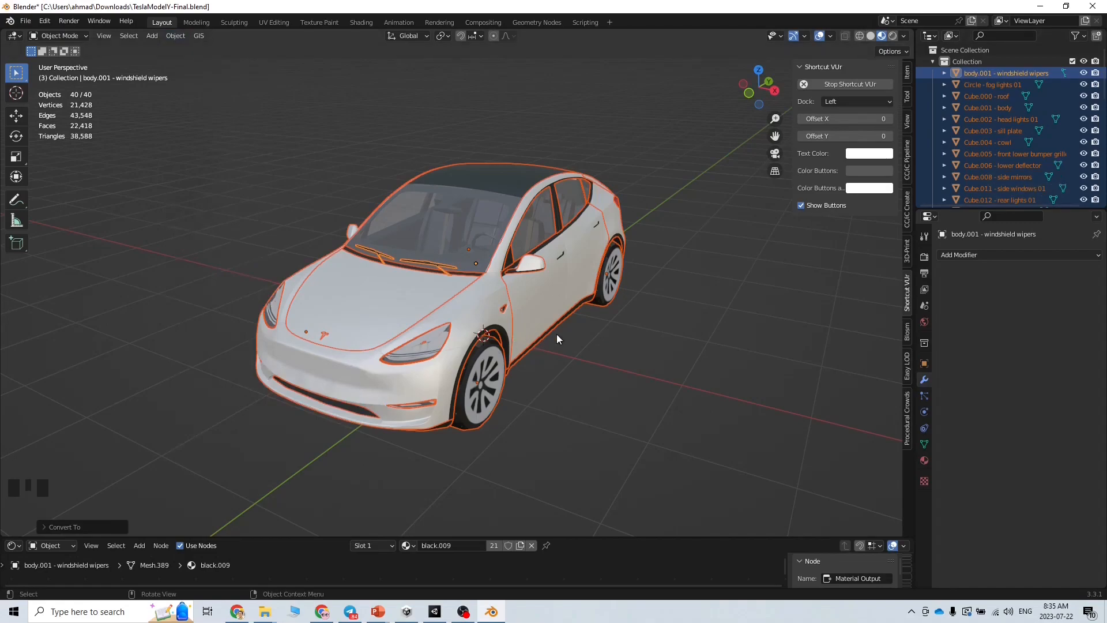
pyautogui.click(381, 614)
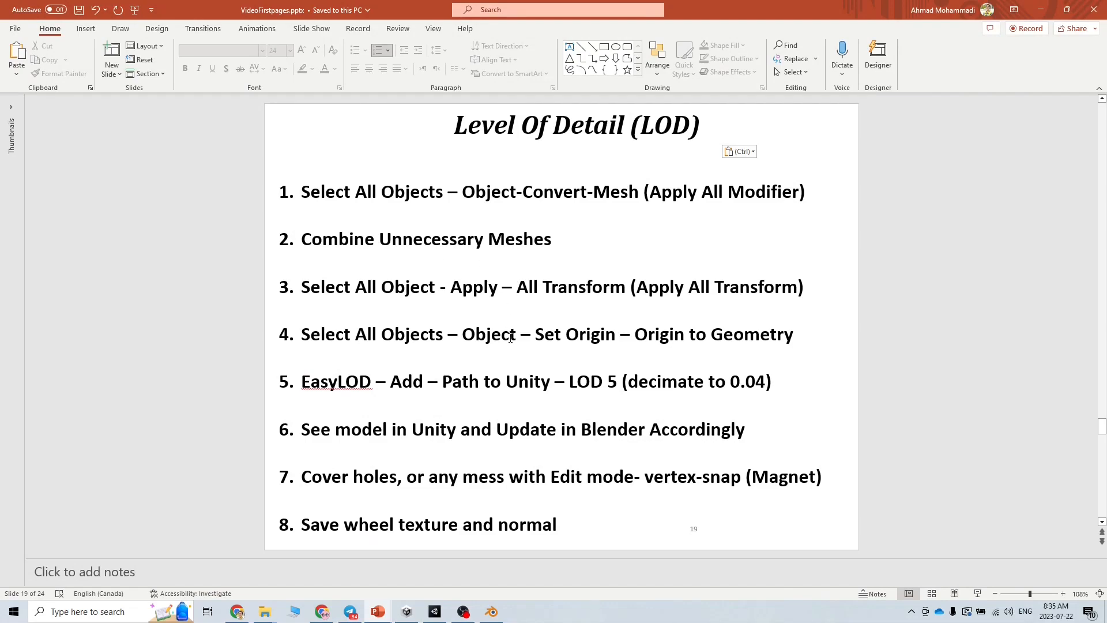
pyautogui.click(492, 612)
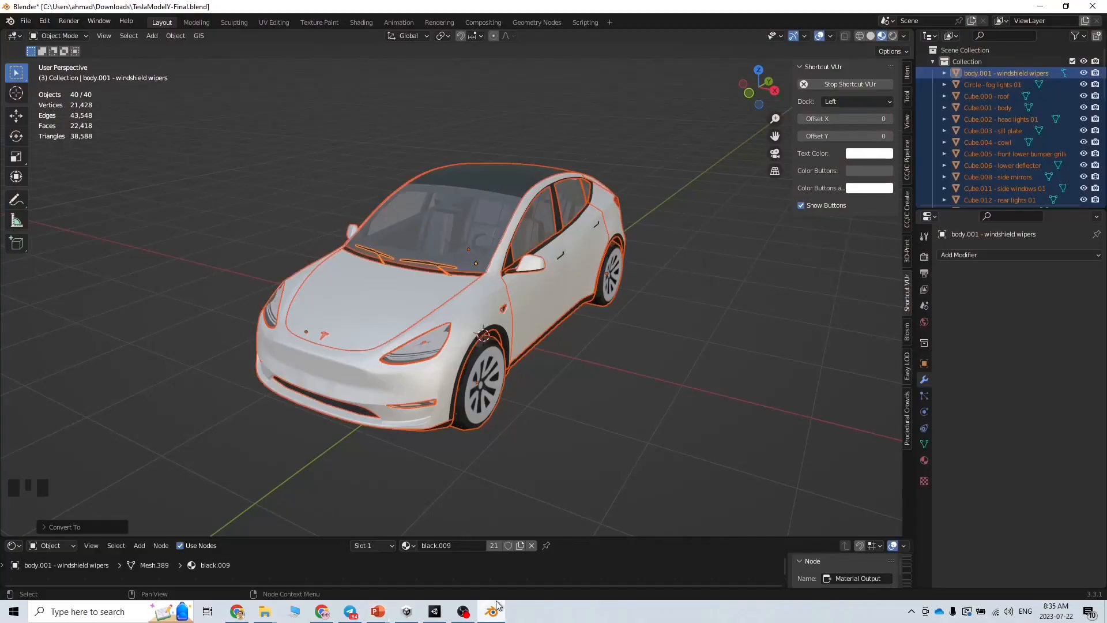
pyautogui.click(1004, 154)
pyautogui.click(504, 306)
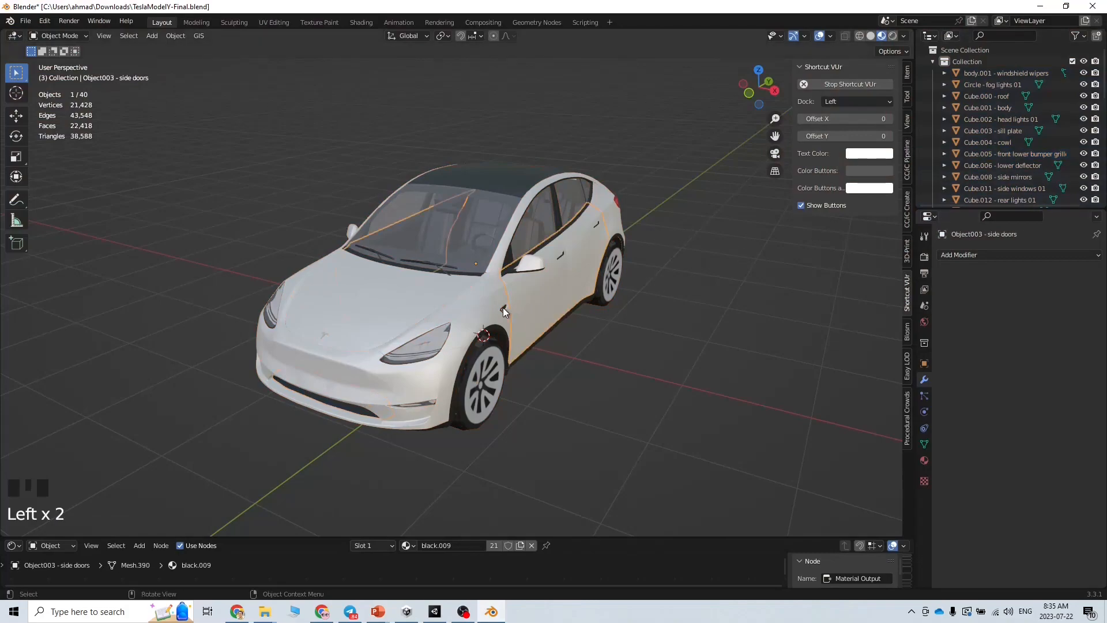
pyautogui.click(438, 322)
pyautogui.click(401, 384)
pyautogui.click(593, 397)
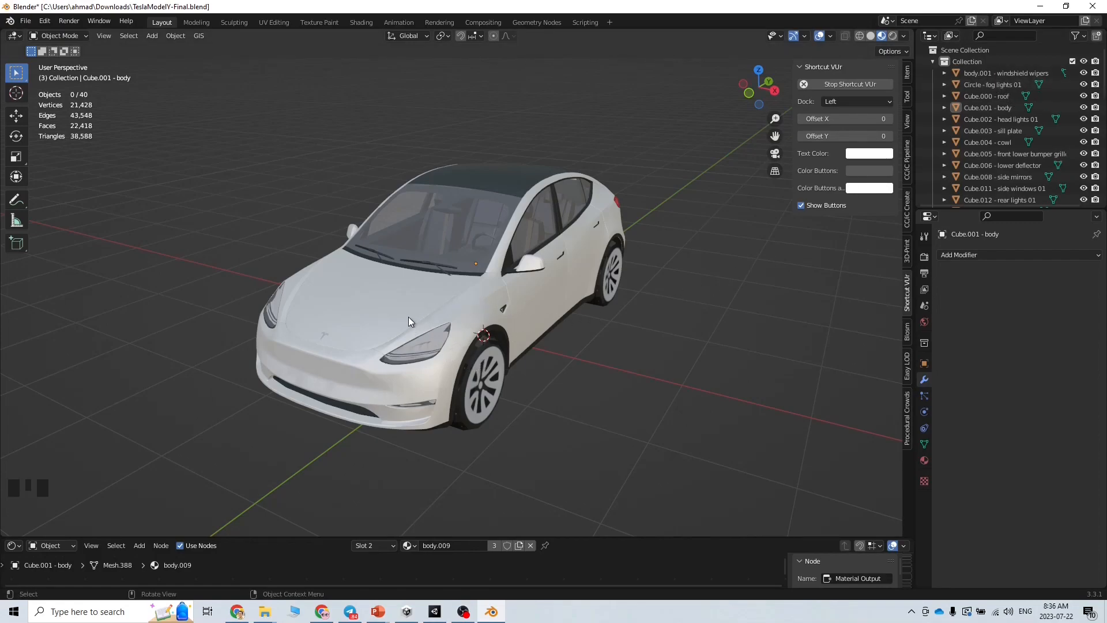
pyautogui.click(428, 315)
pyautogui.click(467, 310)
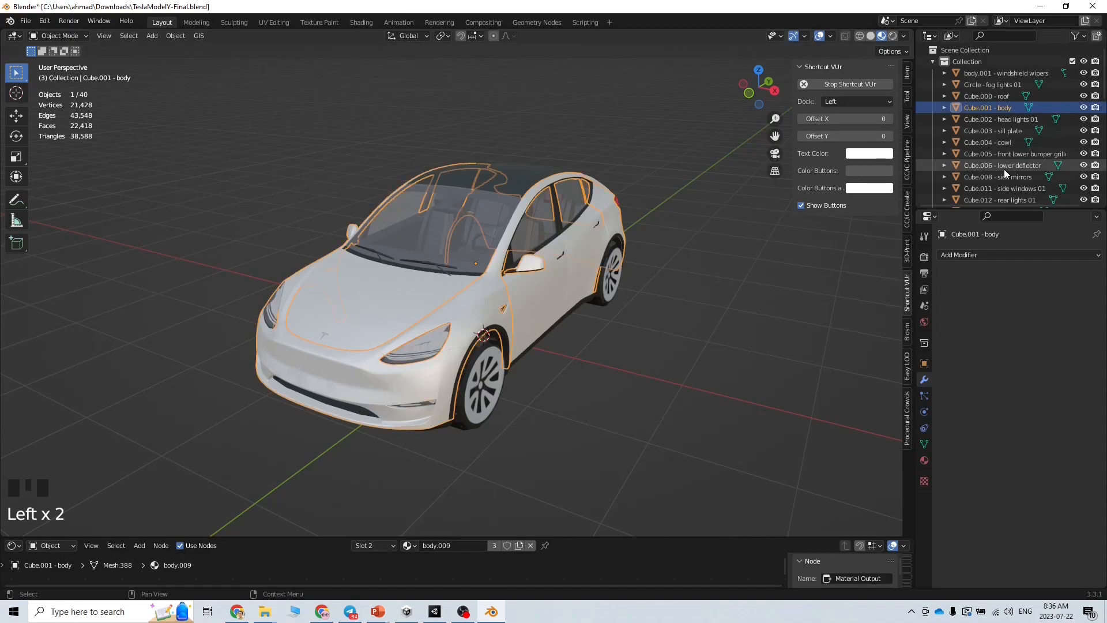
pyautogui.click(485, 238)
pyautogui.click(484, 237)
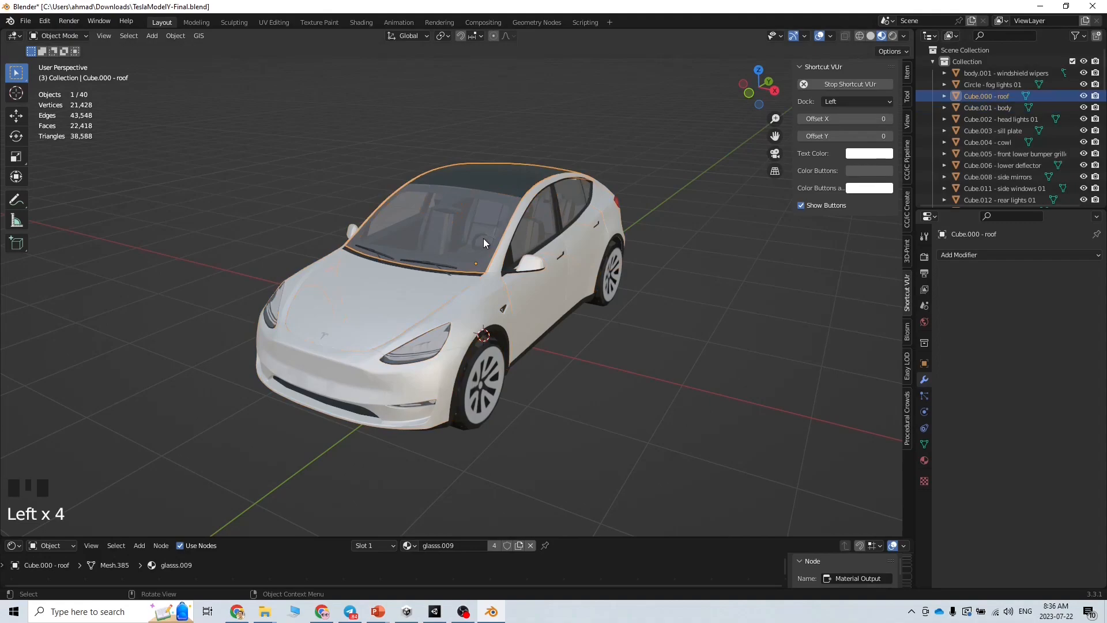
pyautogui.keyDown('shift'); pyautogui.click(997, 151); pyautogui.keyUp('shift')
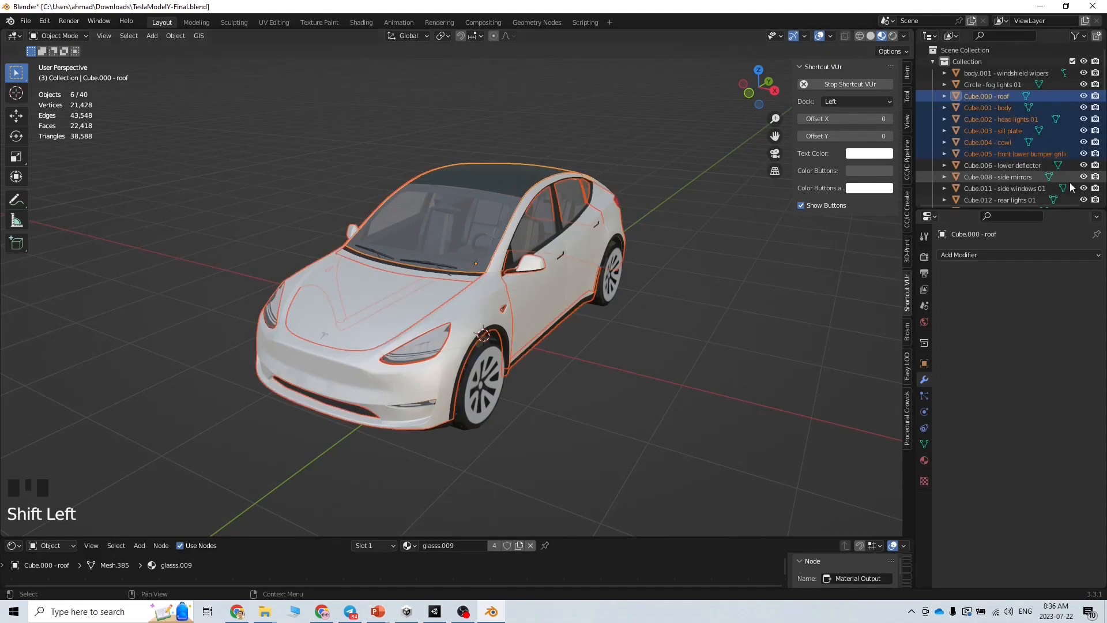
pyautogui.click(171, 36)
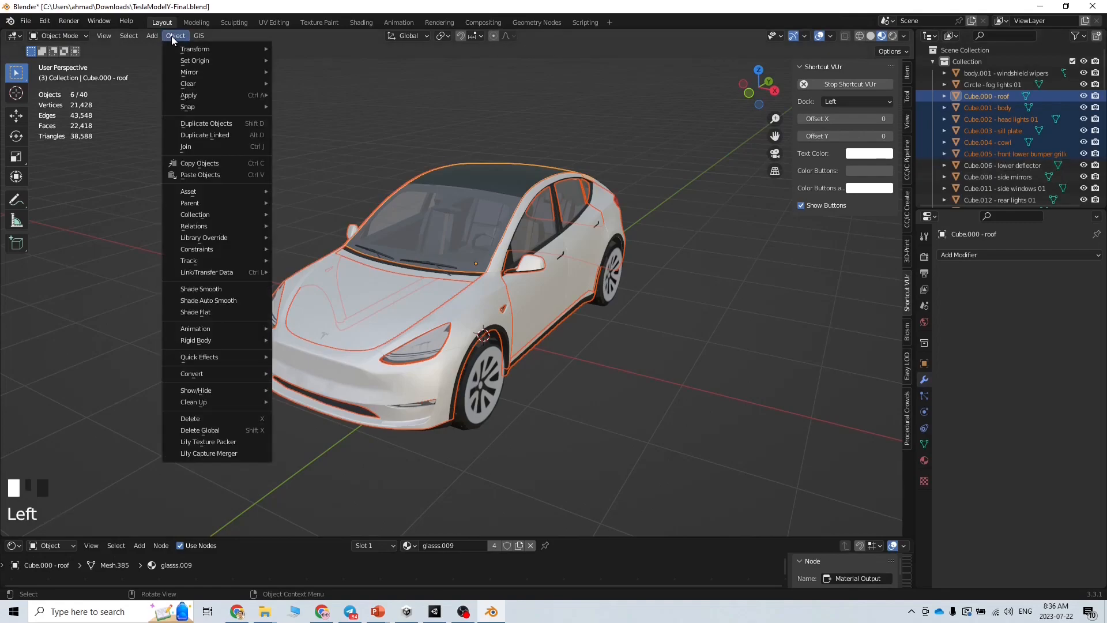
pyautogui.click(223, 148)
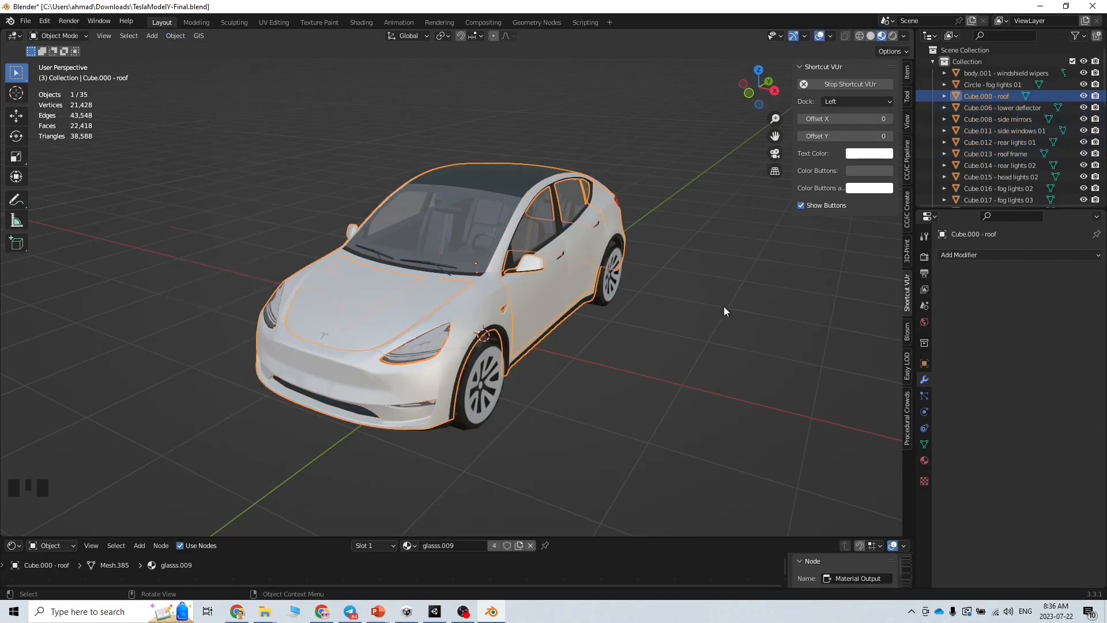
pyautogui.click(615, 320)
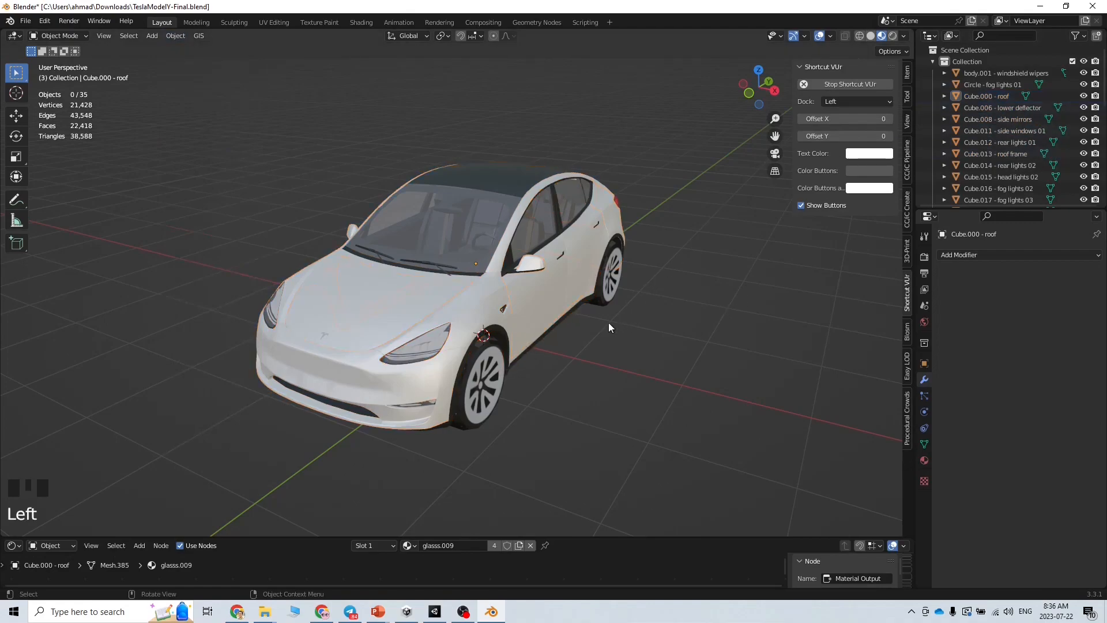
pyautogui.click(983, 96)
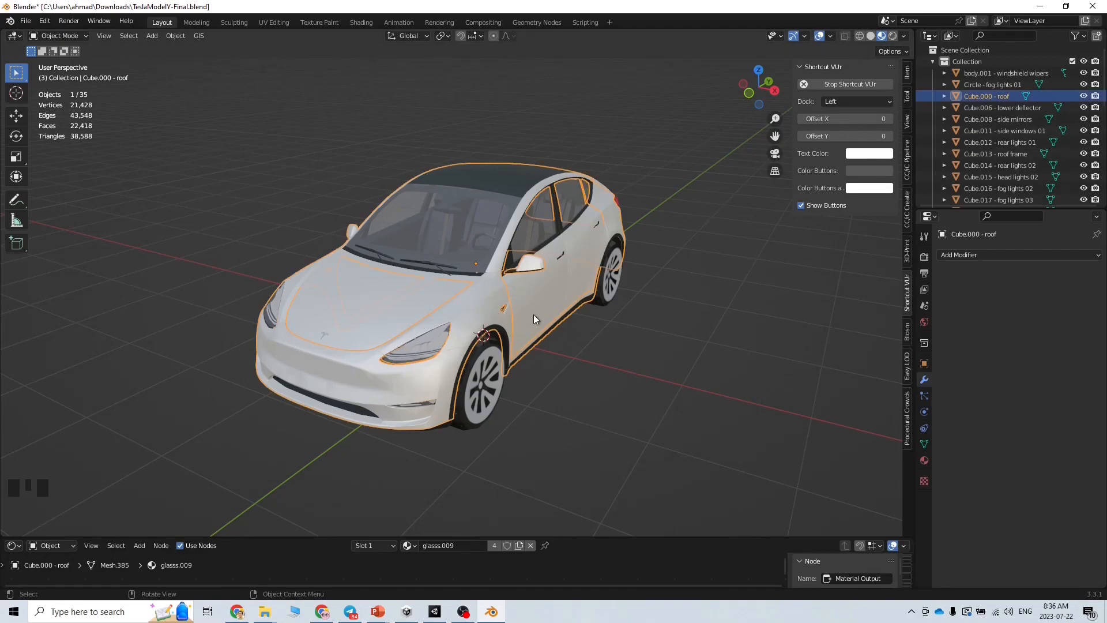
pyautogui.hotkey('ctrl', 'z')
pyautogui.hotkey('ctrl', 'z')
pyautogui.hotkey('ctrl', 'z')
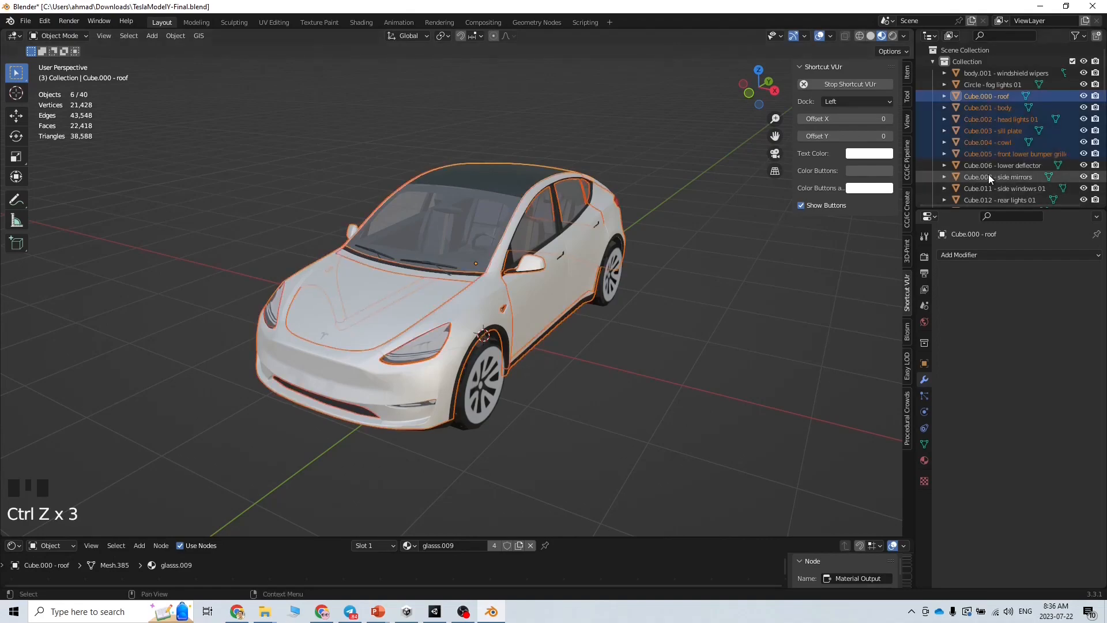
# Join the nine parts from the body down to rear lights 01 into one object
pyautogui.click(615, 383)
pyautogui.click(451, 309)
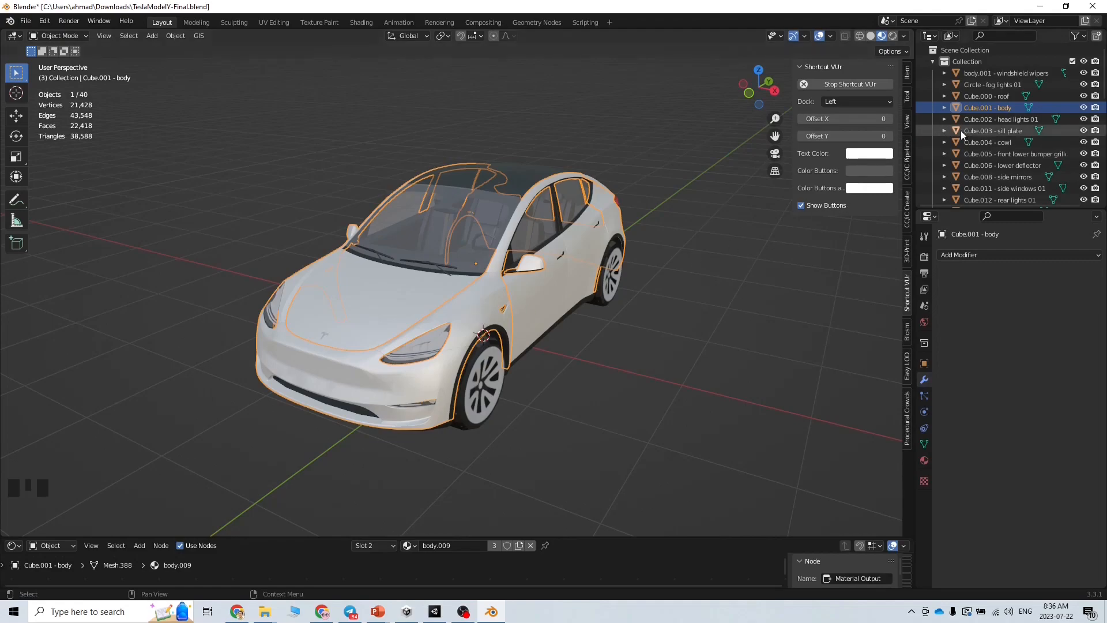
pyautogui.scroll(-1, 992, 170)
pyautogui.keyDown('shift'); pyautogui.click(986, 177); pyautogui.keyUp('shift')
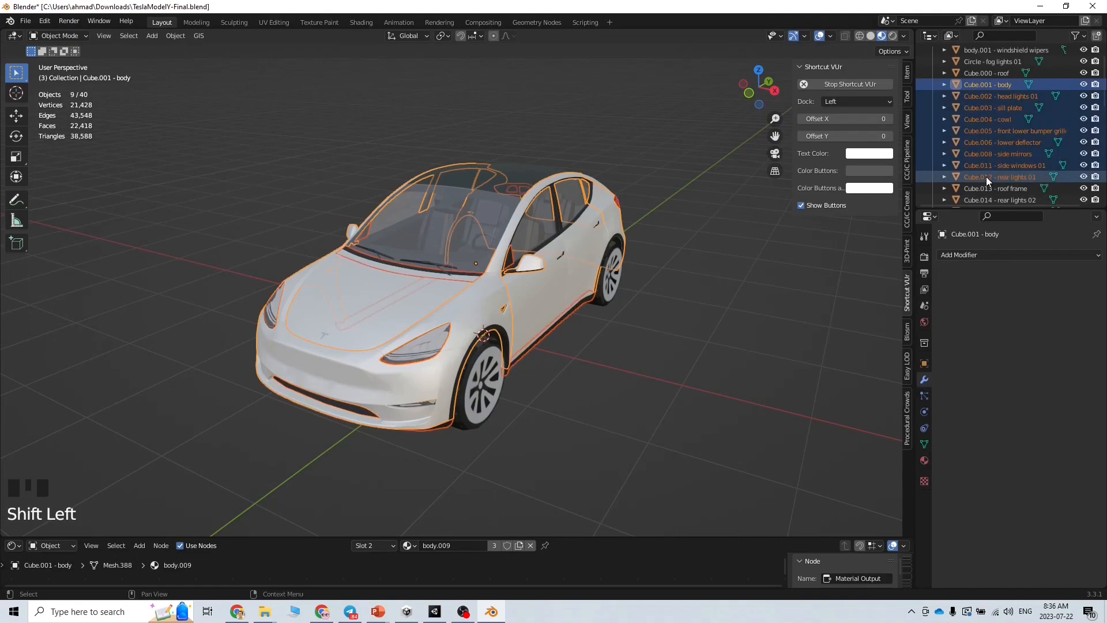
pyautogui.click(182, 38)
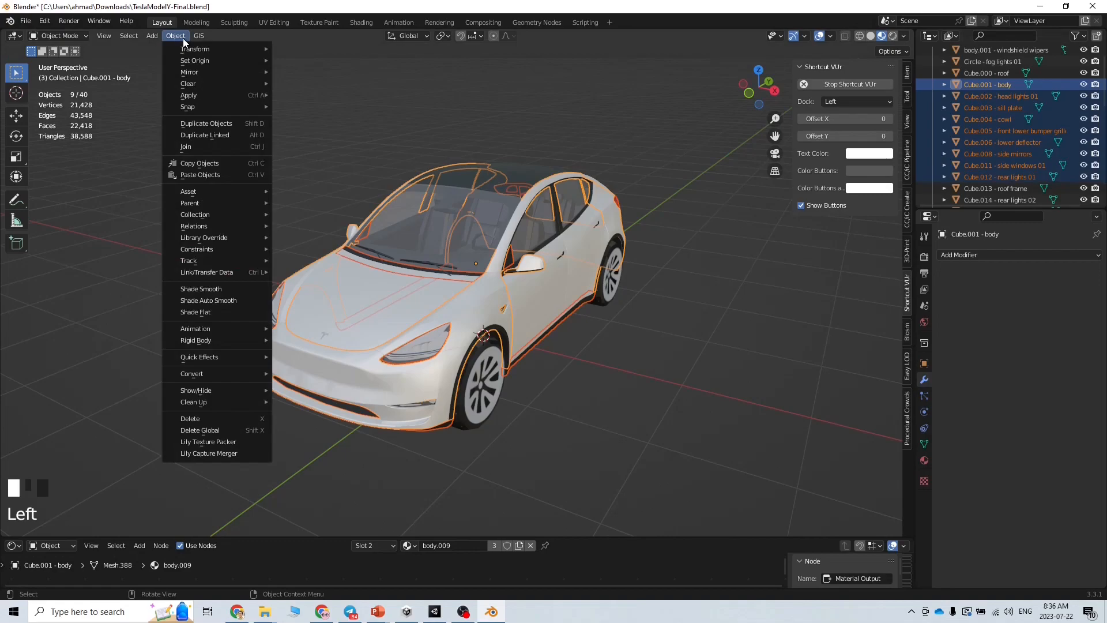
pyautogui.click(222, 147)
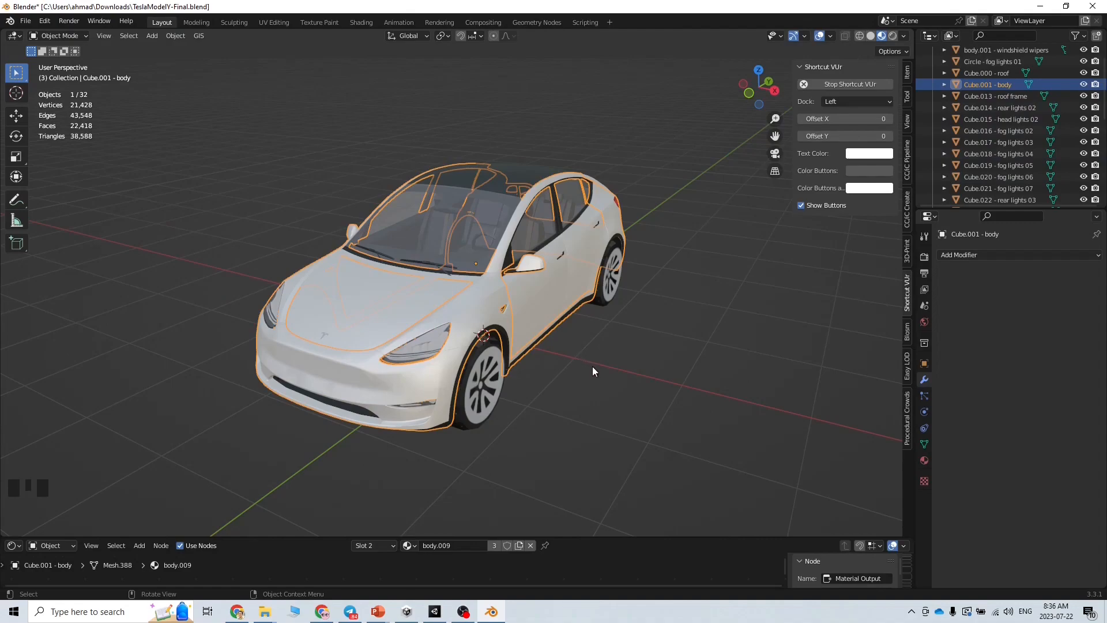
# Merge the parts from the body through the interior frame into the body
pyautogui.scroll(-13, 994, 181)
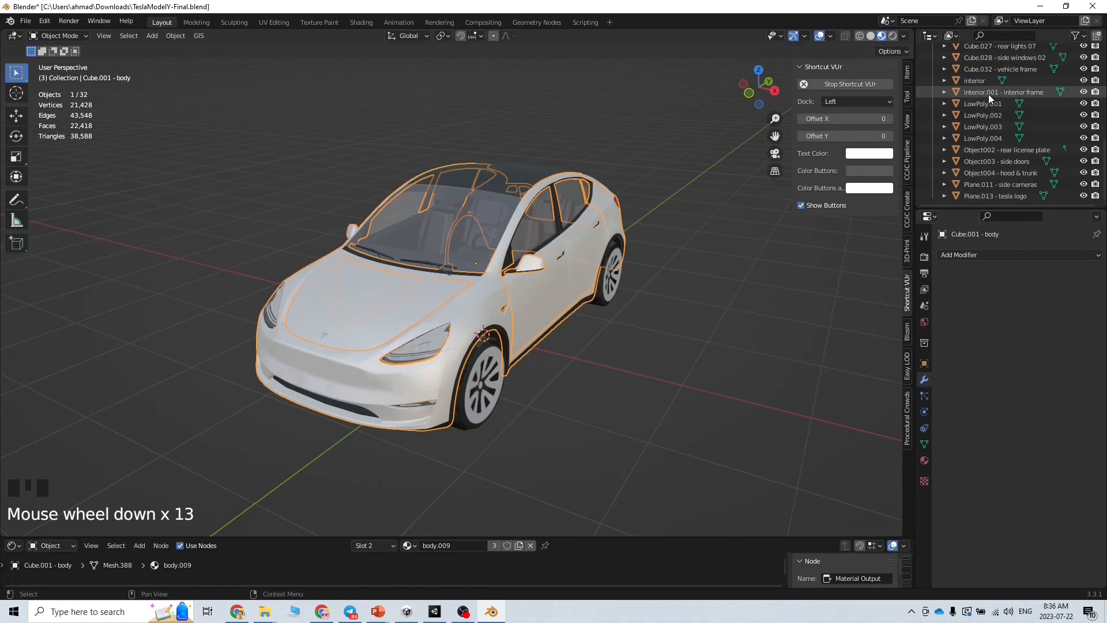
pyautogui.keyDown('shift'); pyautogui.click(985, 96); pyautogui.keyUp('shift')
pyautogui.scroll(8, 809, 314)
pyautogui.scroll(-6, 753, 321)
pyautogui.scroll(-7, 732, 362)
pyautogui.scroll(18, 1022, 137)
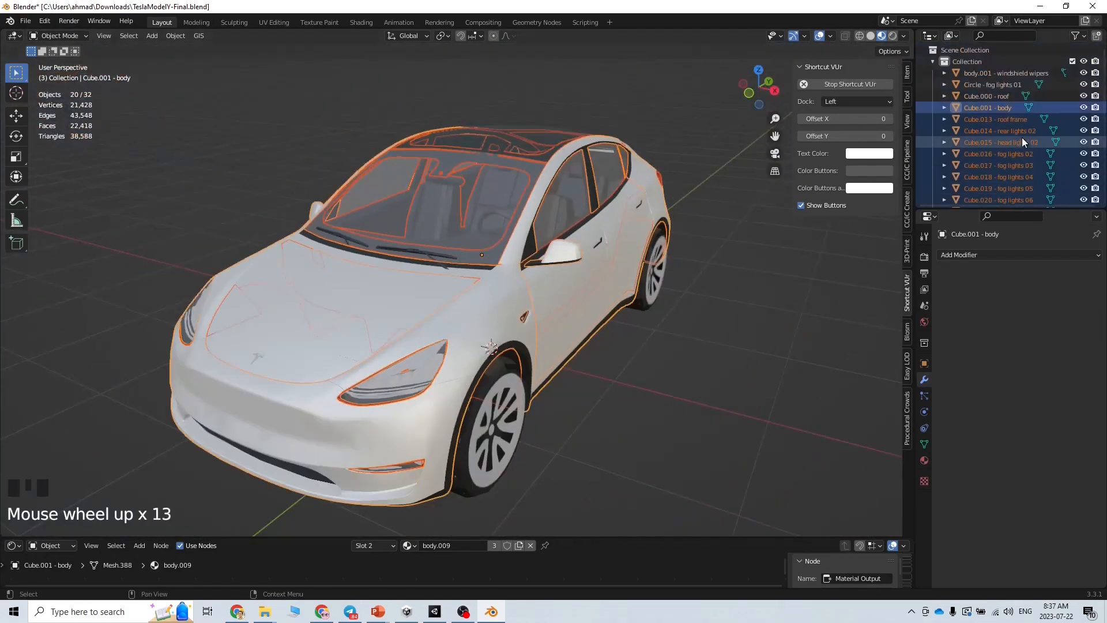
pyautogui.click(176, 36)
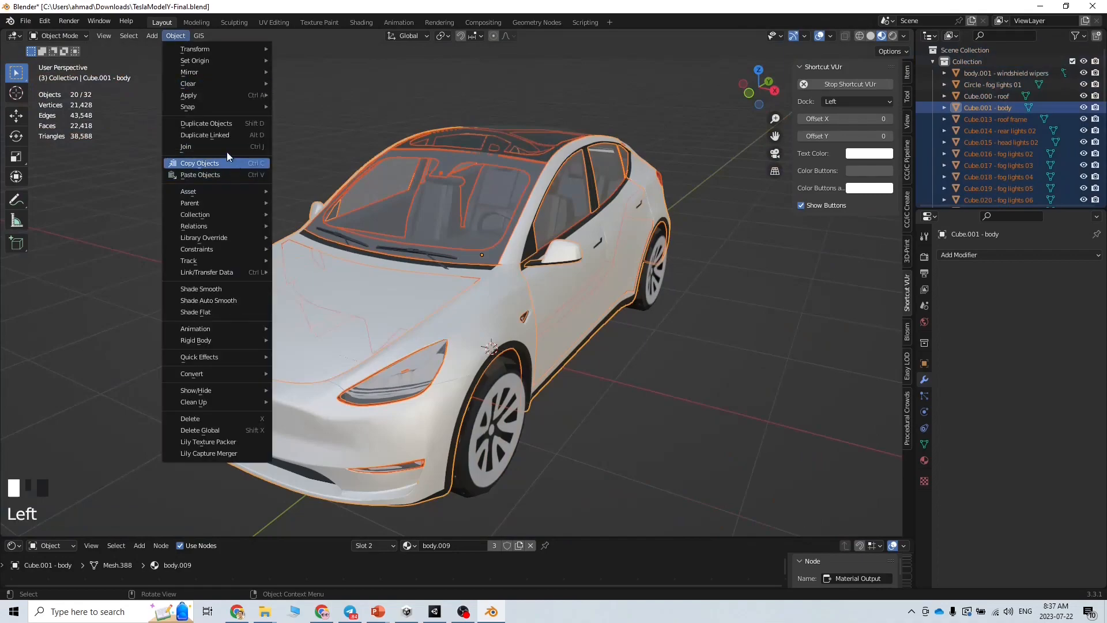
pyautogui.click(197, 147)
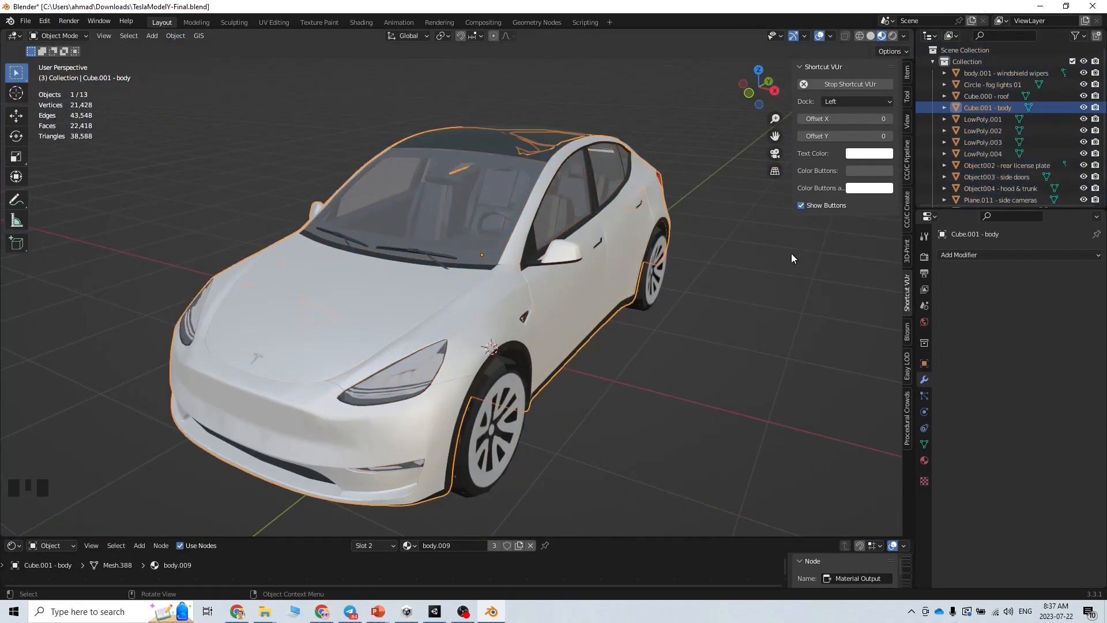
# Join the license plate, doors, hood, cameras and Tesla logo into the body
pyautogui.click(1006, 167)
pyautogui.scroll(-3, 1007, 173)
pyautogui.keyDown('shift'); pyautogui.click(1018, 196); pyautogui.keyUp('shift')
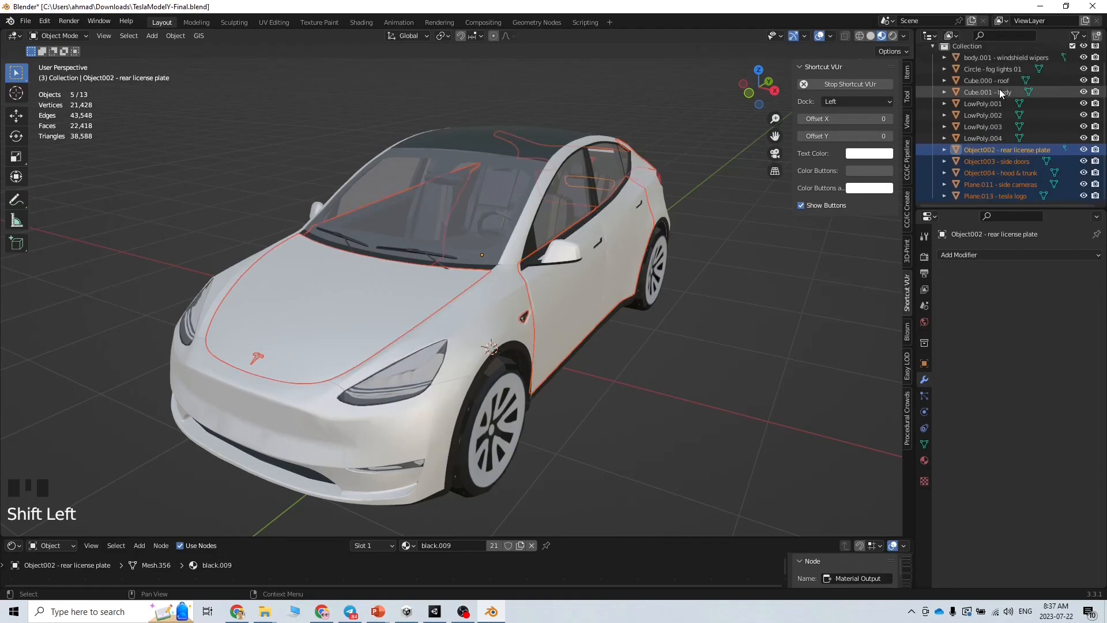
pyautogui.click(828, 37)
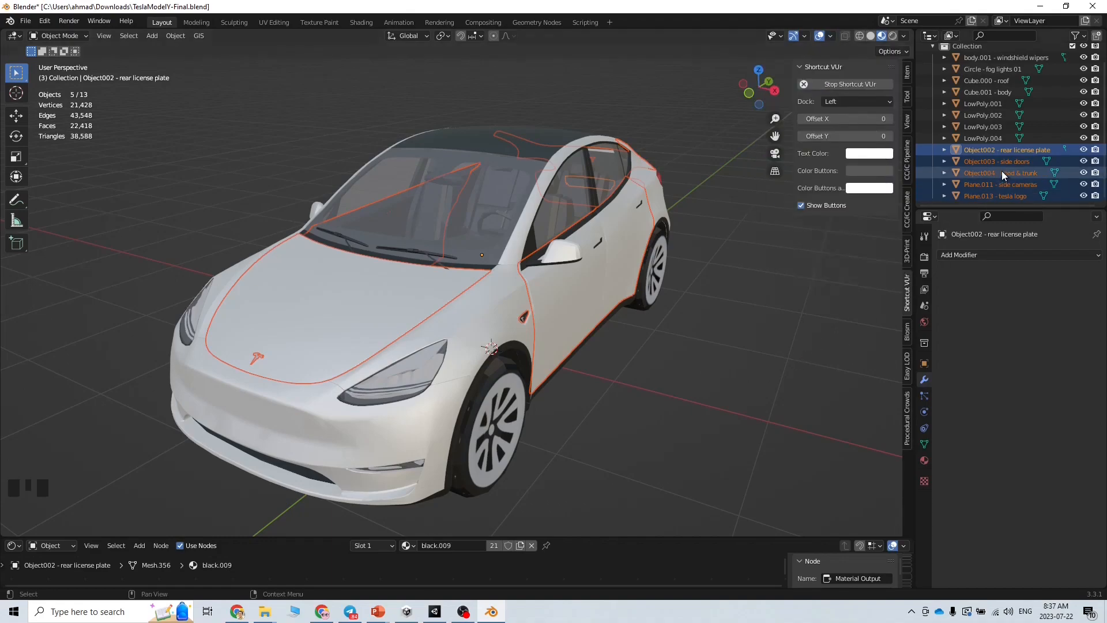
pyautogui.keyDown('ctrl'); pyautogui.click(995, 95); pyautogui.keyUp('ctrl')
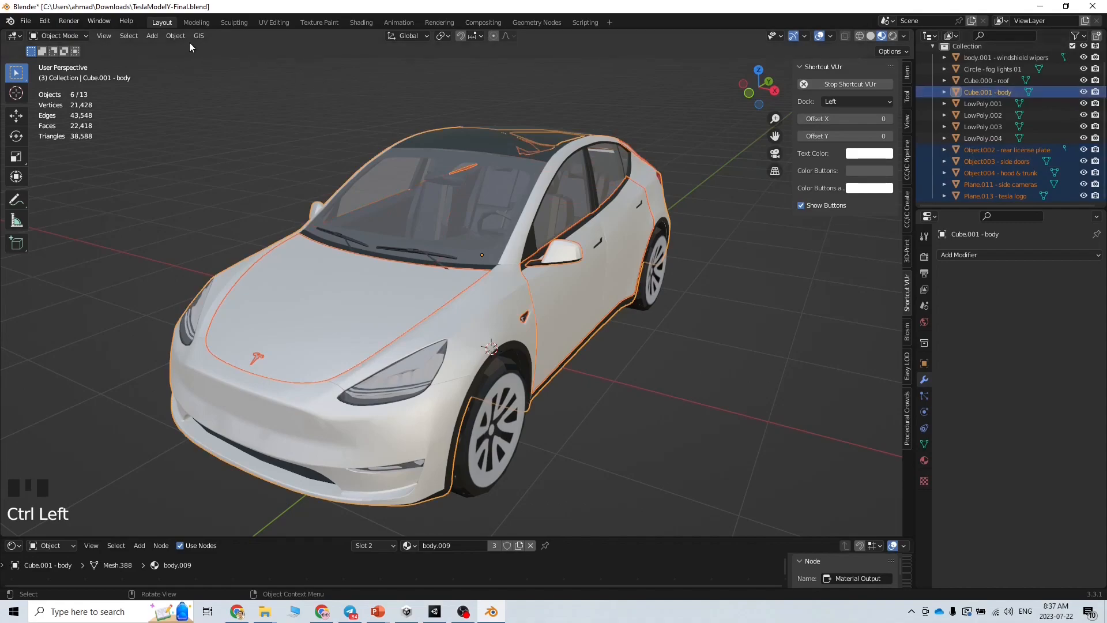
pyautogui.click(176, 35)
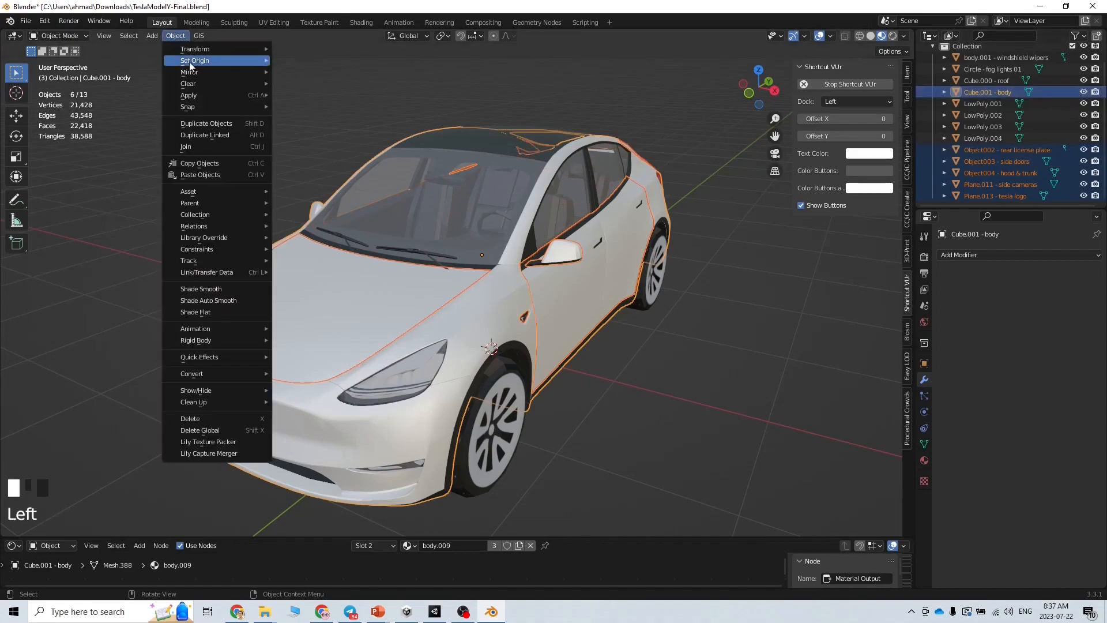
pyautogui.click(236, 146)
# Join the wipers, fog lights and roof into the body as well
pyautogui.scroll(1, 1021, 110)
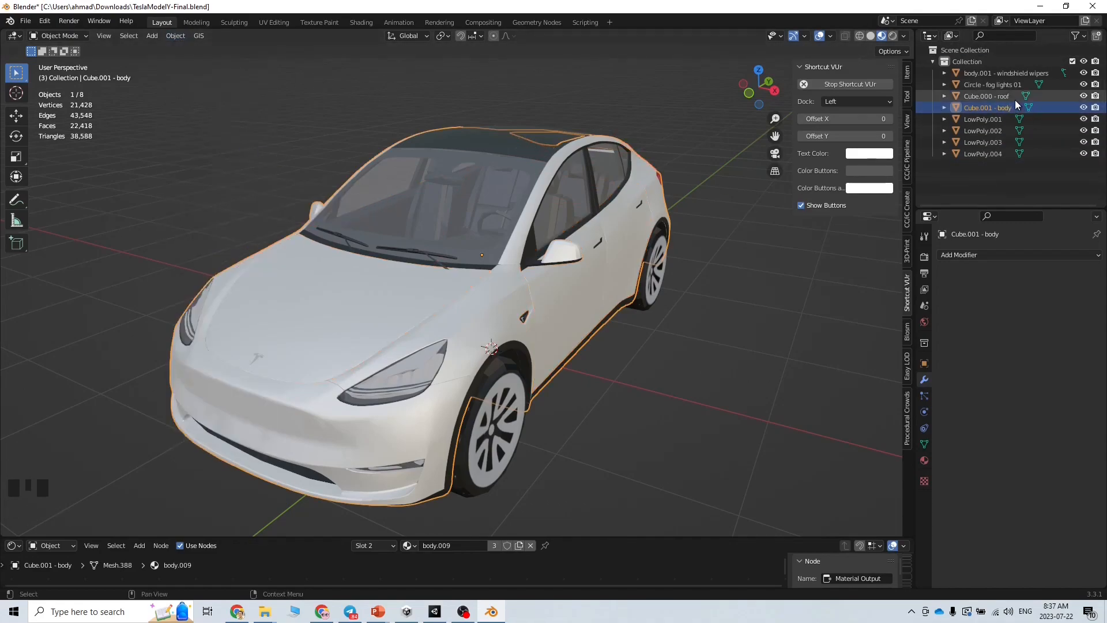
pyautogui.keyDown('shift'); pyautogui.click(994, 74); pyautogui.keyUp('shift')
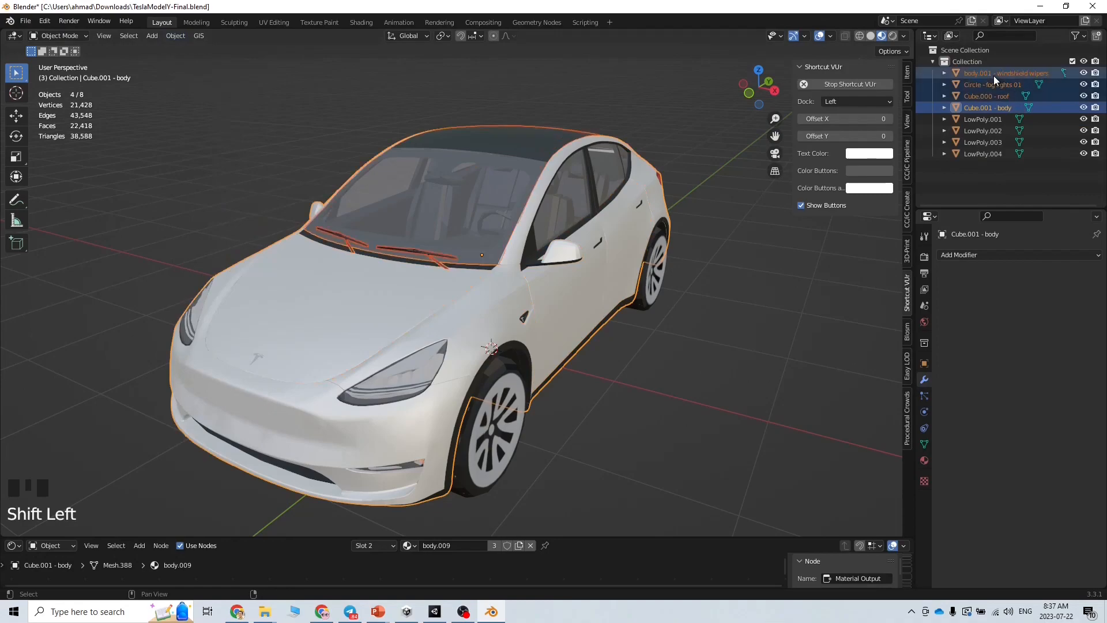
pyautogui.click(176, 36)
pyautogui.click(218, 148)
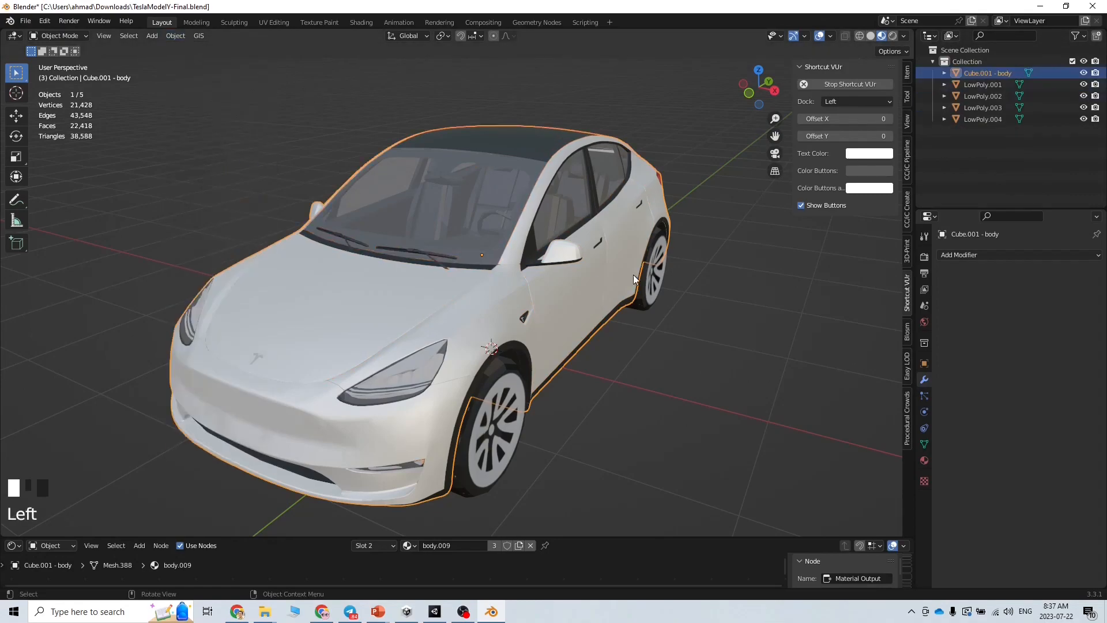
# Rename LowPoly.001 to FrontLeft and LowPoly.002 to RearLeft
pyautogui.click(988, 84)
pyautogui.doubleClick(980, 86)
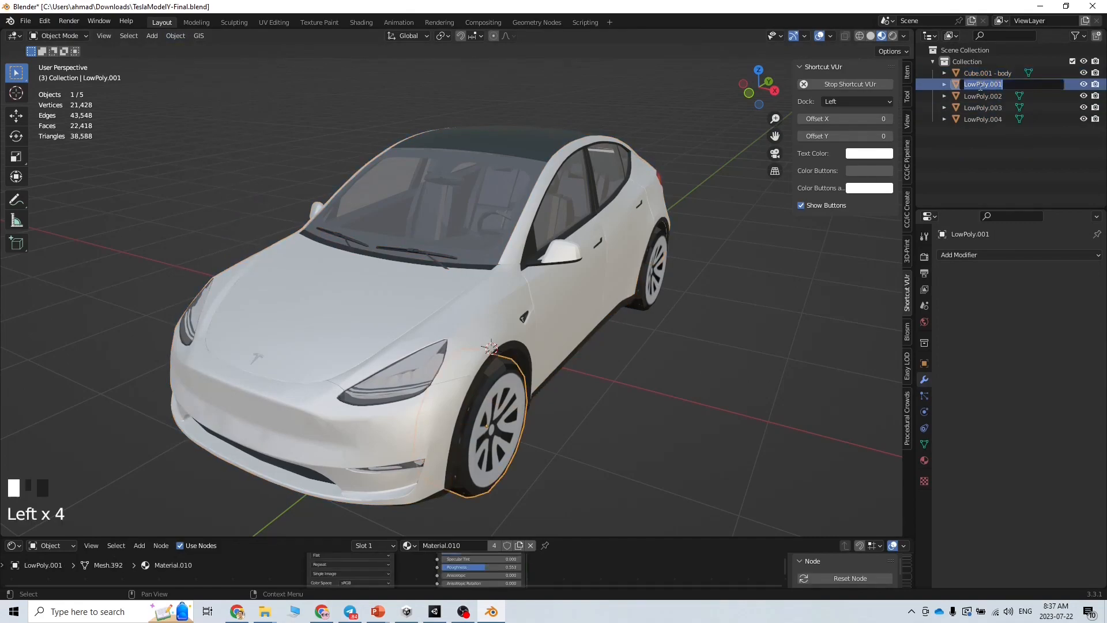
pyautogui.write('FronR')
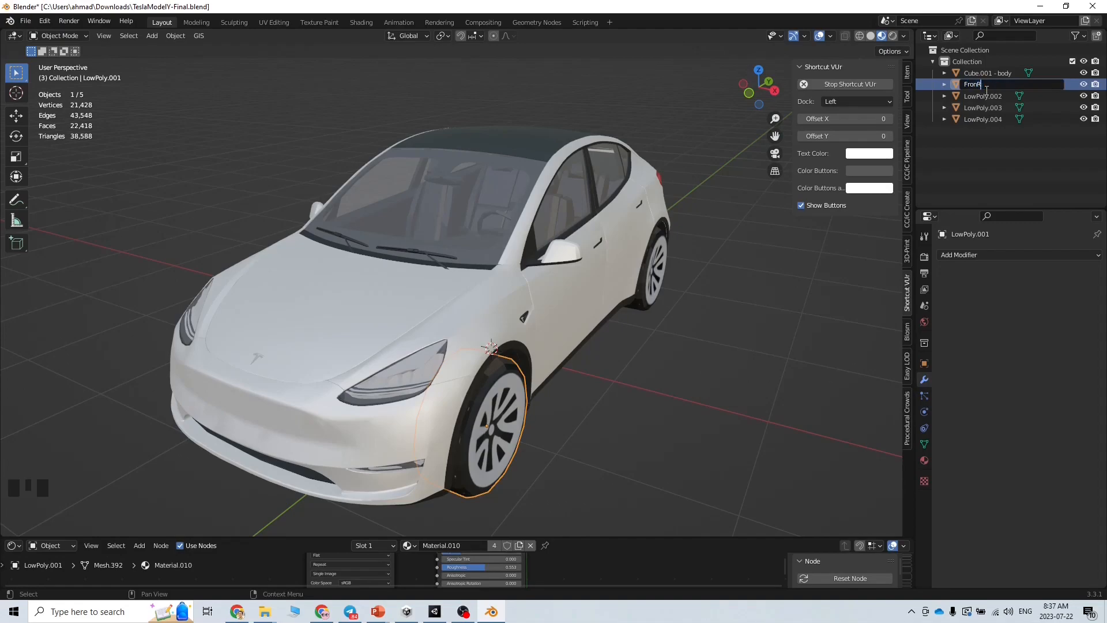
pyautogui.press('BackSpace')
pyautogui.write('tLeft')
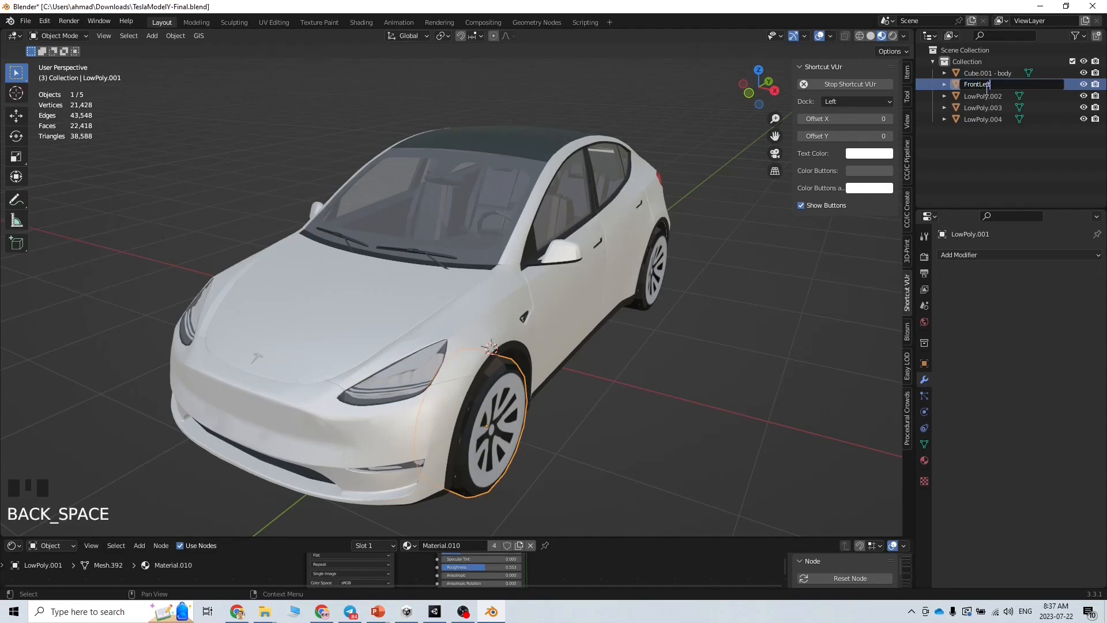
pyautogui.press('Return')
pyautogui.click(988, 92)
pyautogui.doubleClick(988, 93)
pyautogui.write('Re')
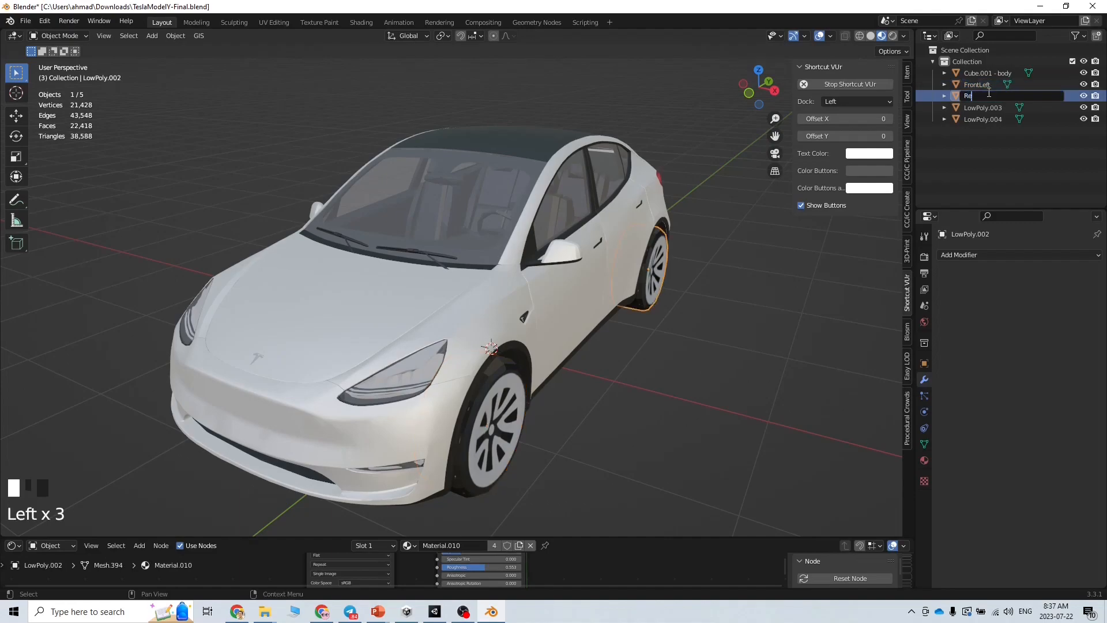
pyautogui.write('arLeft')
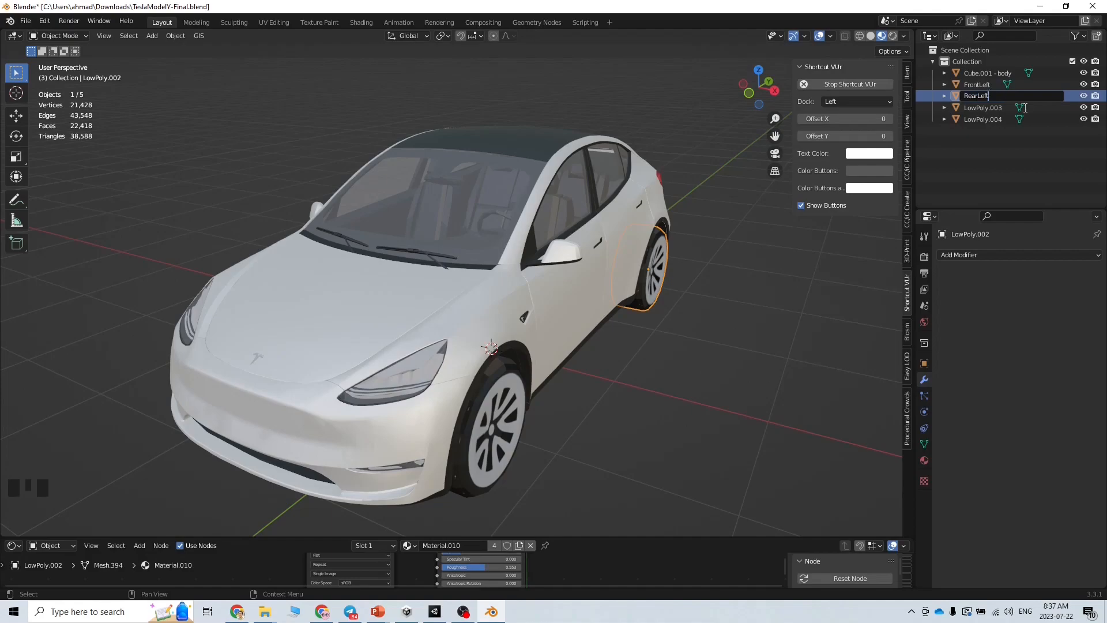
pyautogui.press('Return')
# Rename LowPoly.004 to RearRight and LowPoly.003 to FrontRight
pyautogui.click(999, 106)
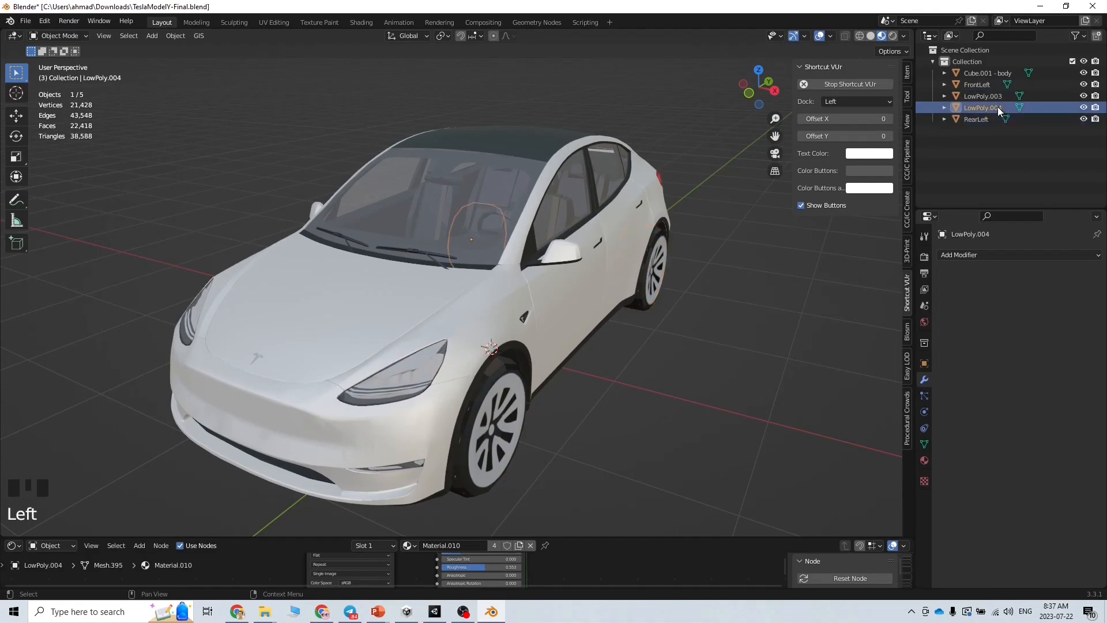
pyautogui.doubleClick(993, 107)
pyautogui.write('Rea')
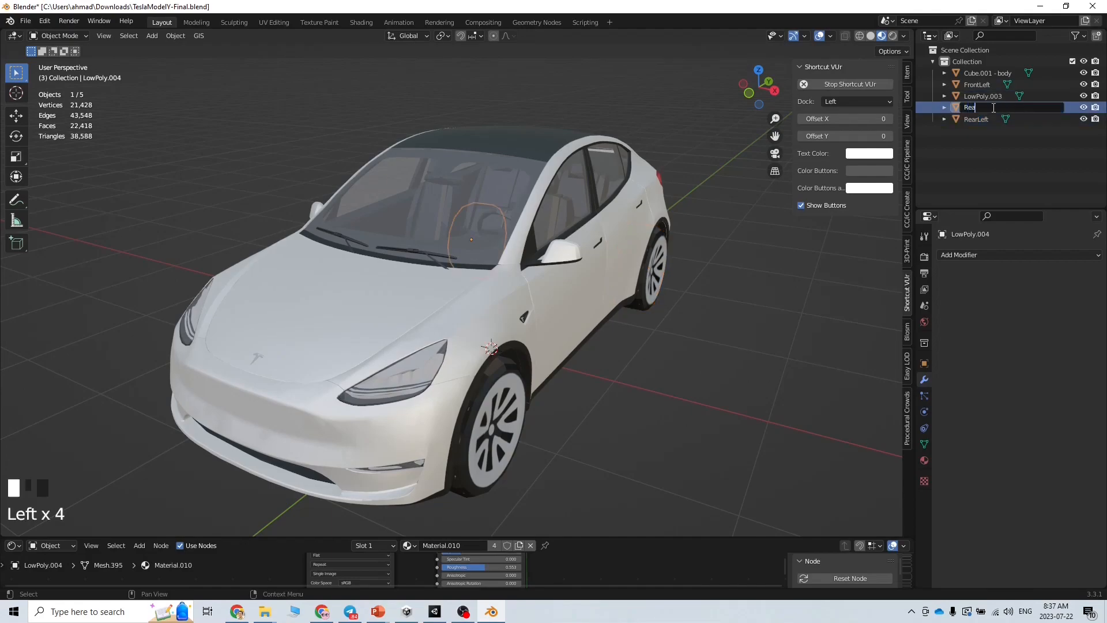
pyautogui.write('rRight')
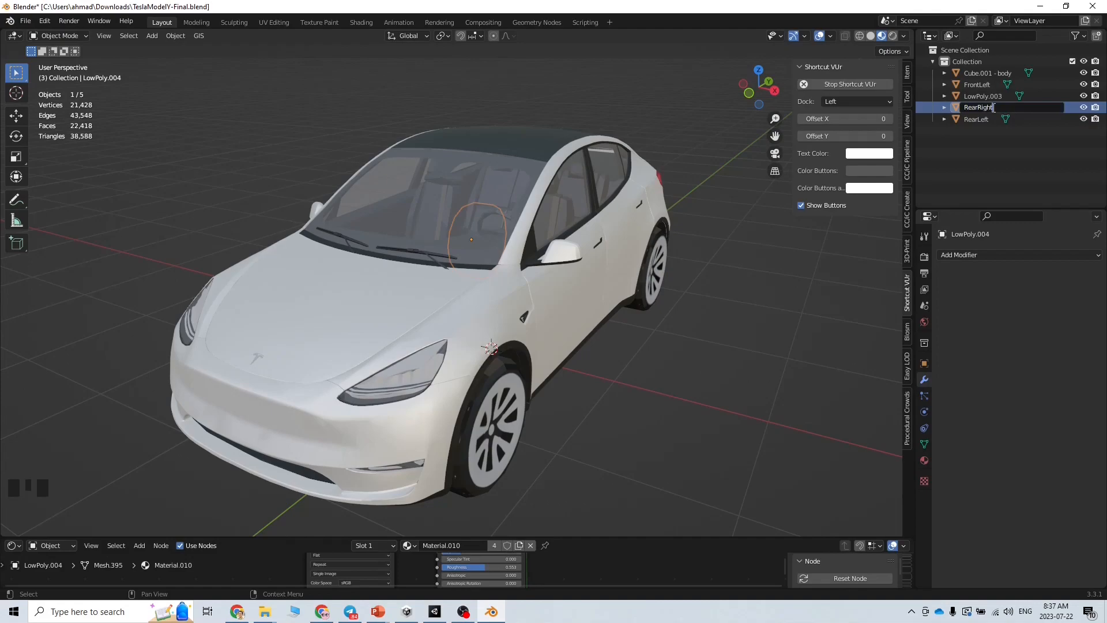
pyautogui.press('Return')
pyautogui.click(983, 96)
pyautogui.doubleClick(983, 95)
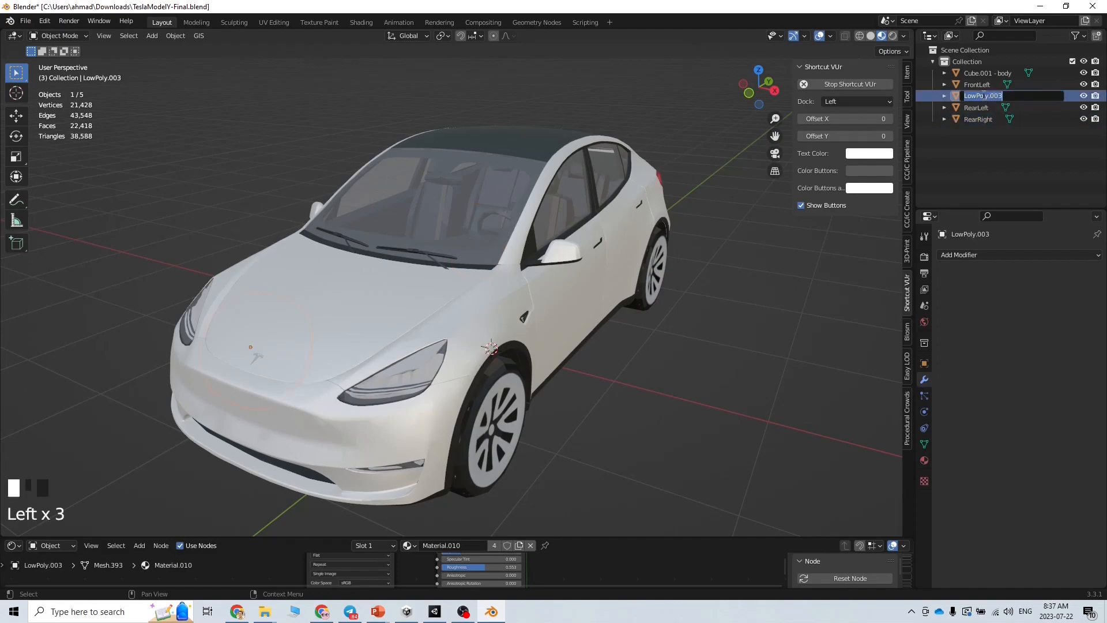
pyautogui.write('R')
pyautogui.press('BackSpace')
pyautogui.write('FrontRight')
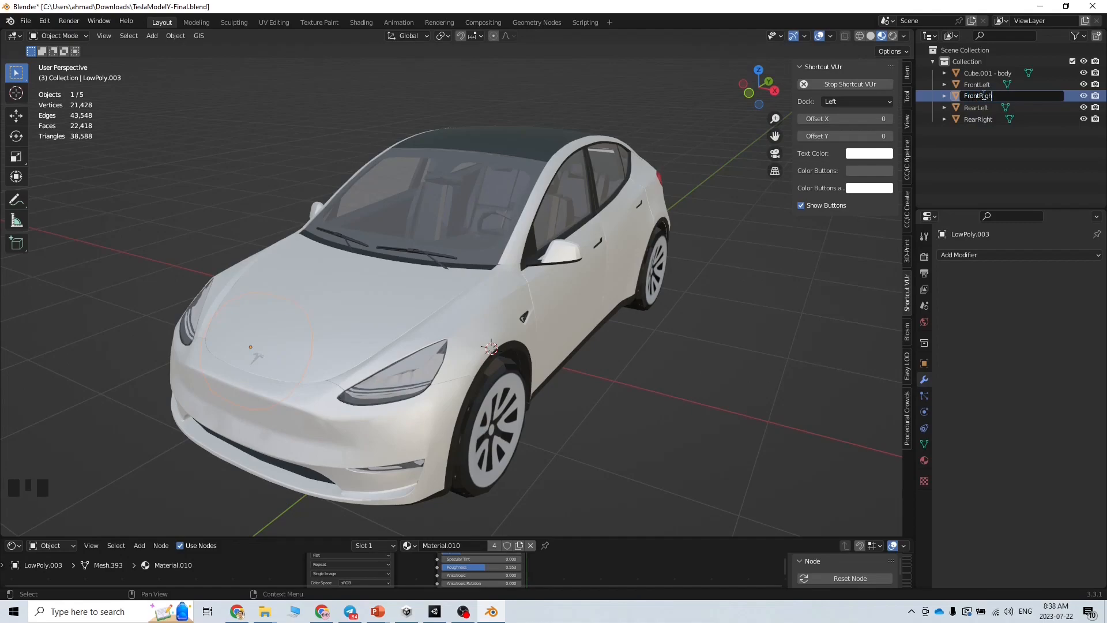
pyautogui.press('Return')
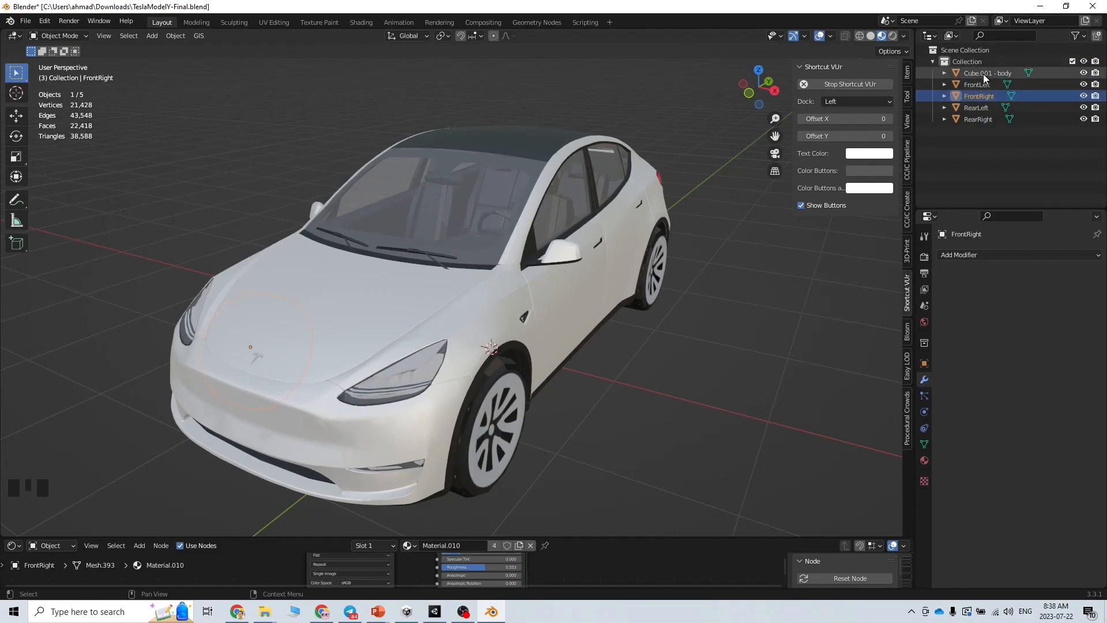
# Rename 'Cube.001 - body' to Body
pyautogui.doubleClick(984, 74)
pyautogui.click(993, 75)
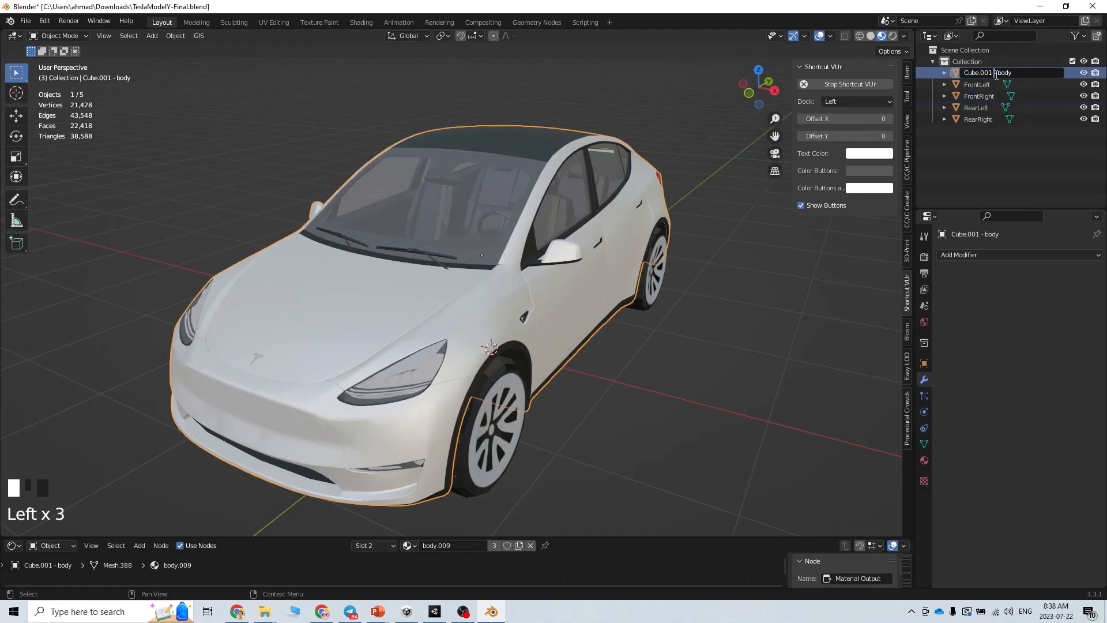
pyautogui.hotkey('shift', 'Home')
pyautogui.press('BackSpace')
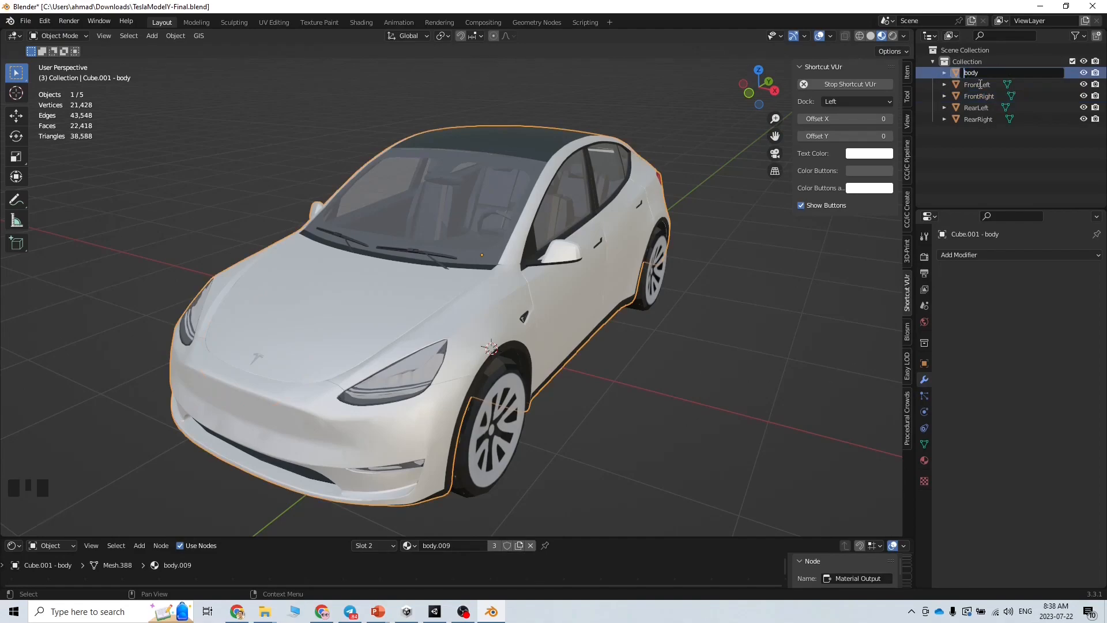
pyautogui.press('Delete')
pyautogui.write('B')
pyautogui.press('Return')
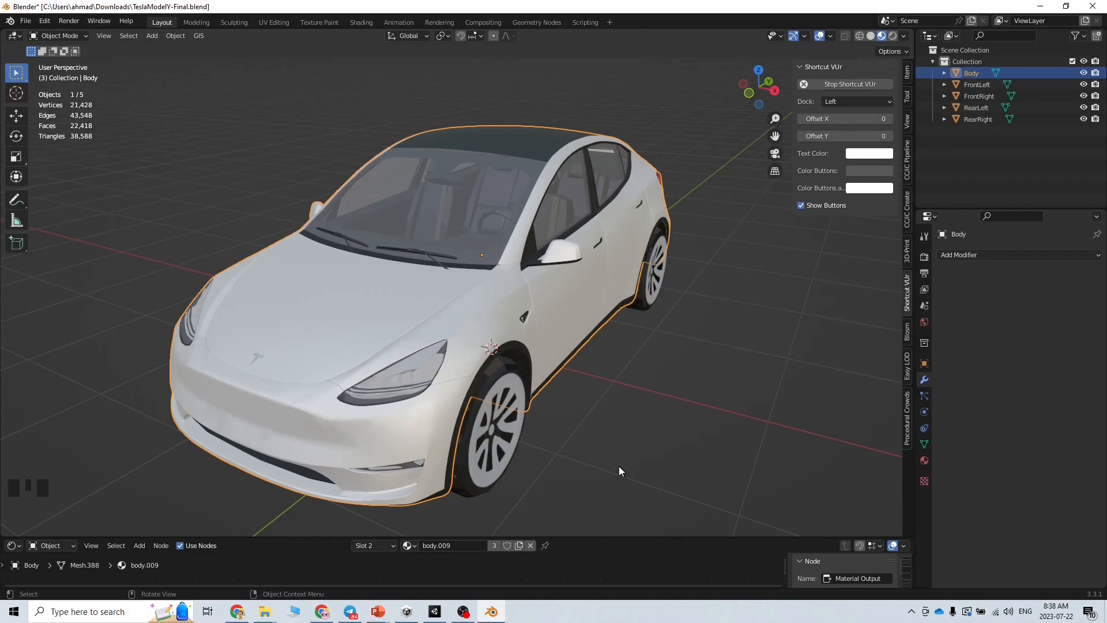
# Select Body and display its transform values, showing 90° rotation and 1000 scale
pyautogui.moveTo(621, 456)
pyautogui.mouseDown(button='middle')
pyautogui.moveTo(538, 443)
pyautogui.moveTo(621, 455)
pyautogui.mouseUp(button='middle')
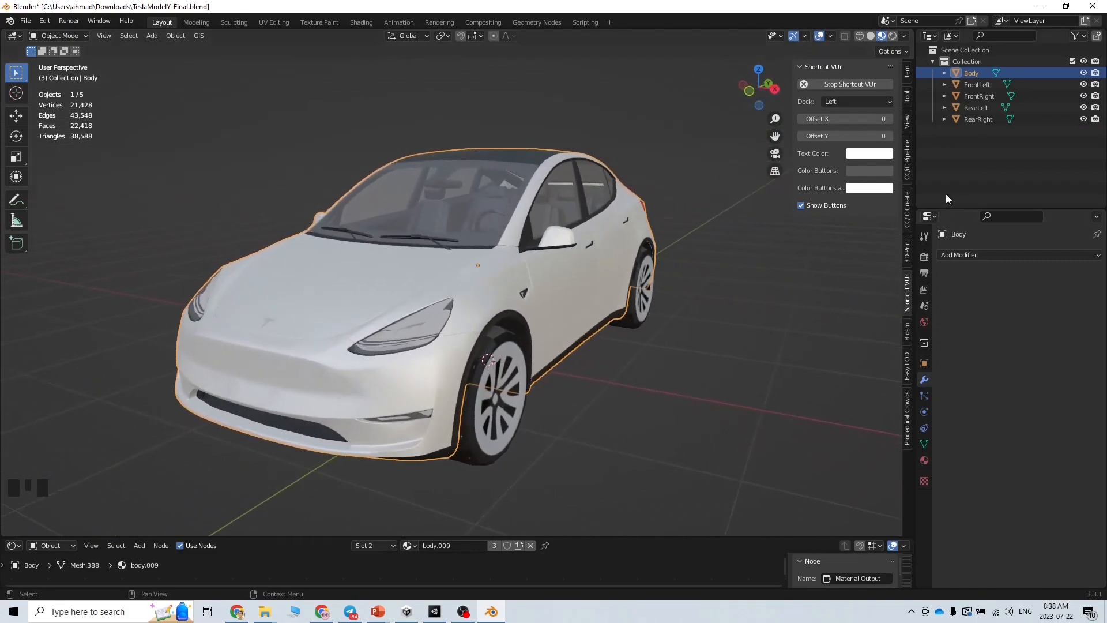
pyautogui.click(974, 94)
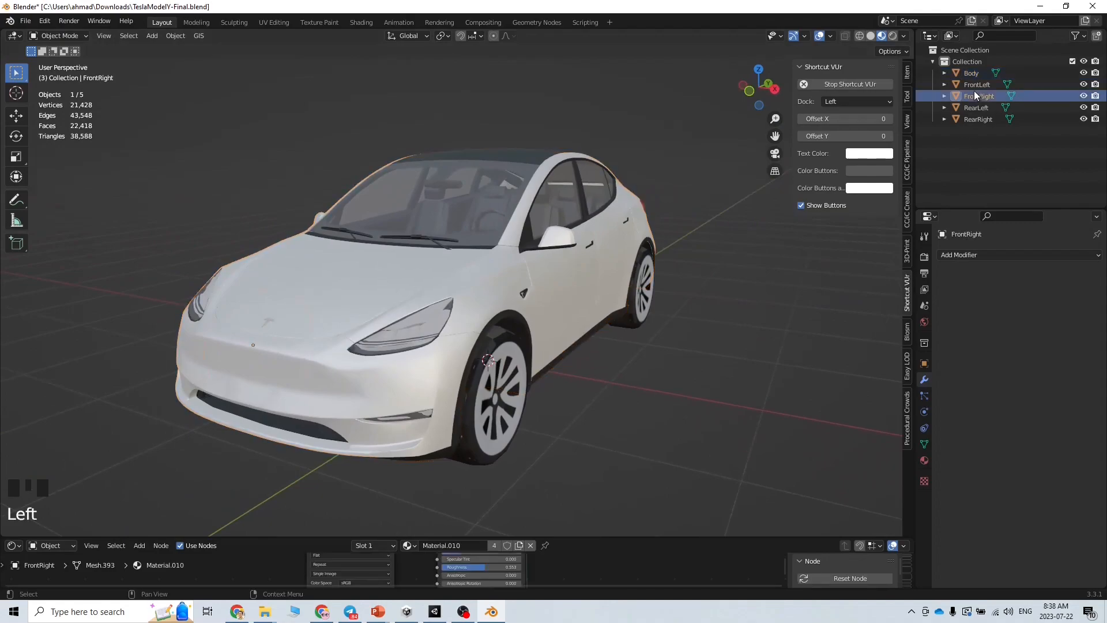
pyautogui.click(972, 74)
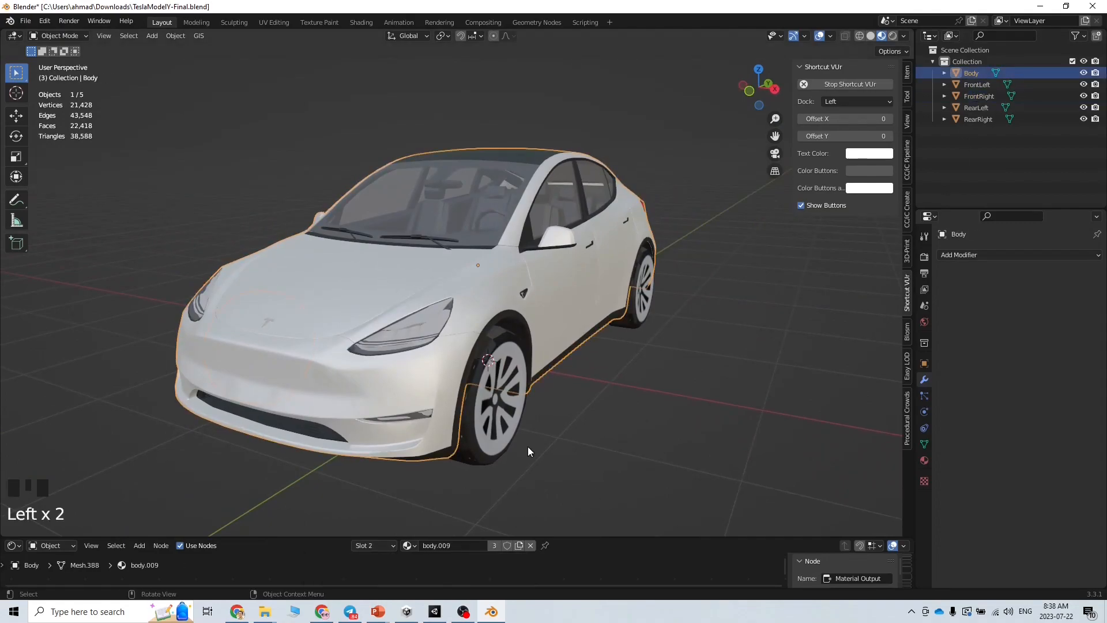
pyautogui.click(907, 75)
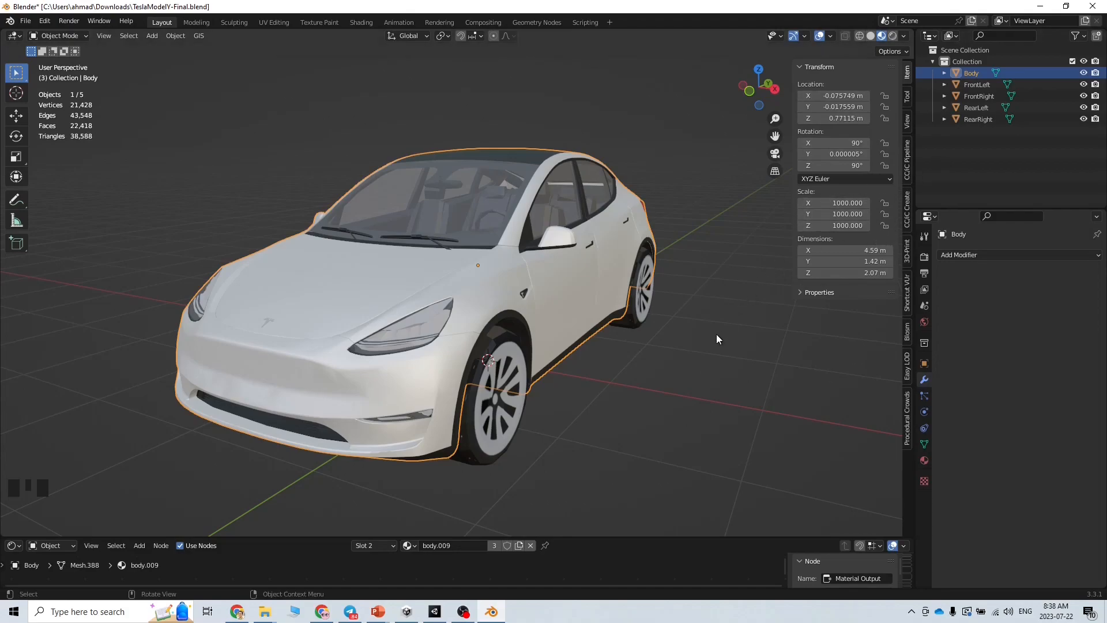
# Orbit to a higher view, then review the third item on the PowerPoint checklist slide
pyautogui.moveTo(625, 400); pyautogui.dragTo(604, 423, button='middle')
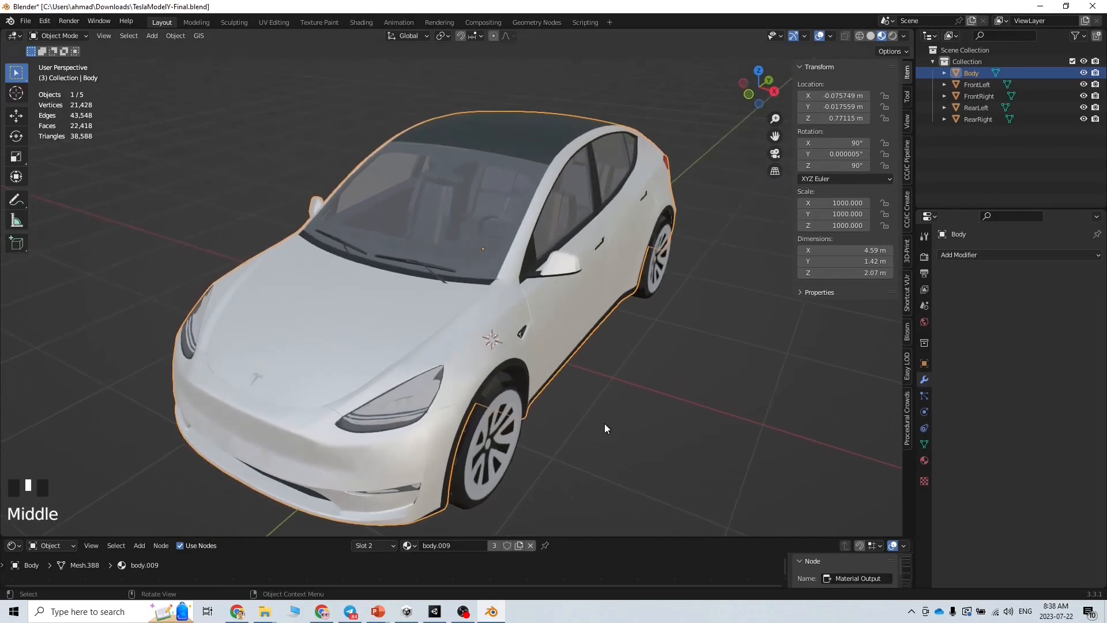
pyautogui.moveTo(379, 611)
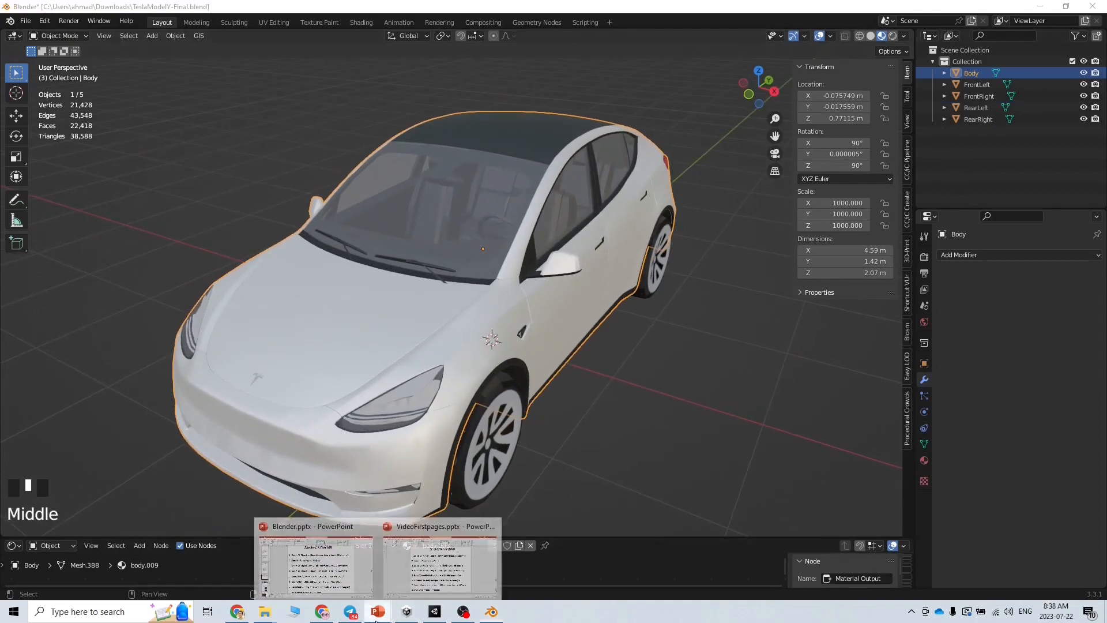
pyautogui.click(441, 554)
pyautogui.moveTo(329, 288); pyautogui.dragTo(667, 289)
pyautogui.click(659, 290)
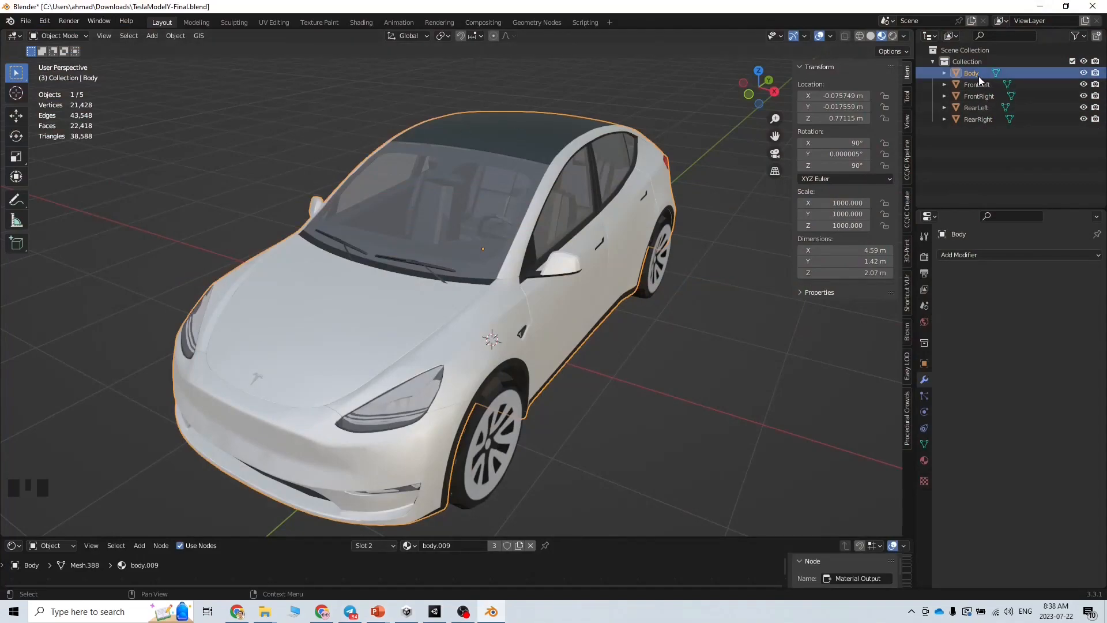
# Apply all transforms to the body and four wheels, then select FrontLeft to verify
pyautogui.keyDown('shift'); pyautogui.click(975, 117); pyautogui.keyUp('shift')
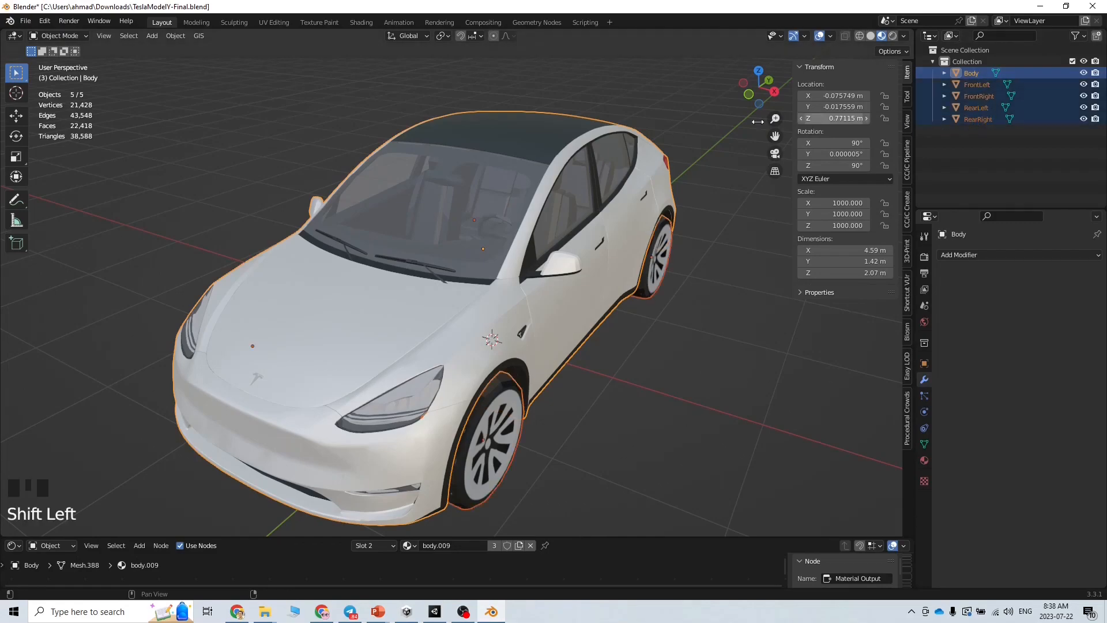
pyautogui.click(171, 36)
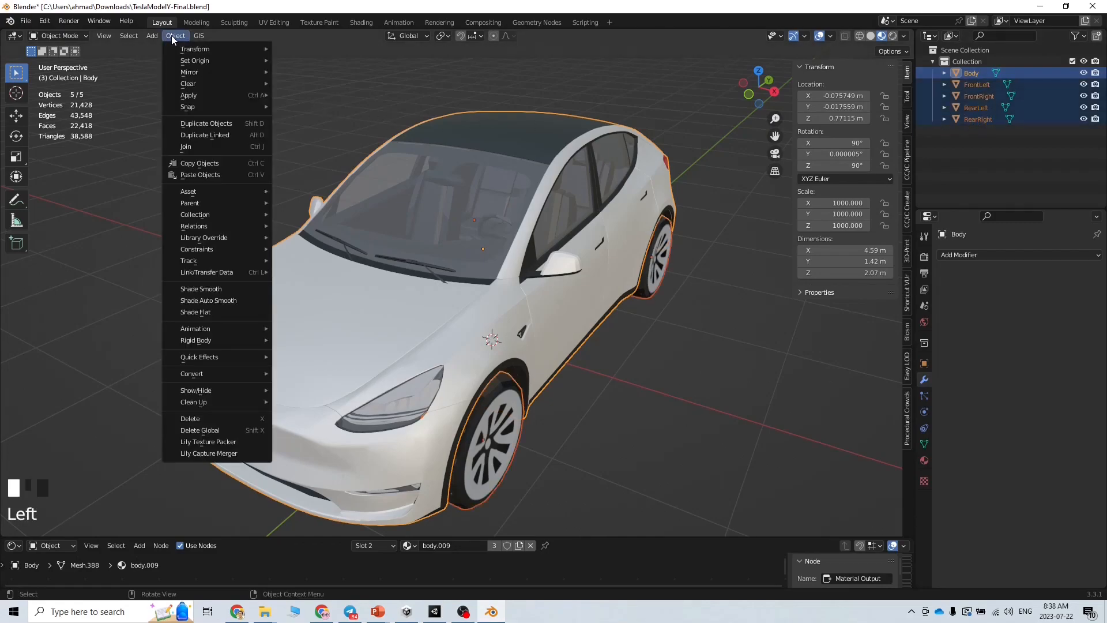
pyautogui.moveTo(219, 95)
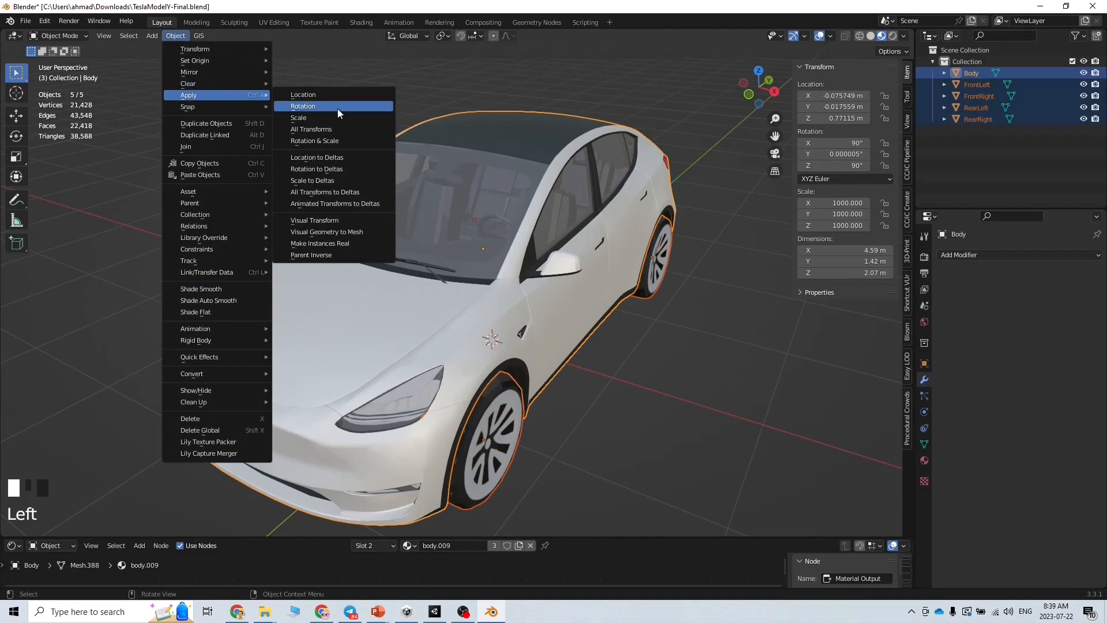
pyautogui.click(345, 129)
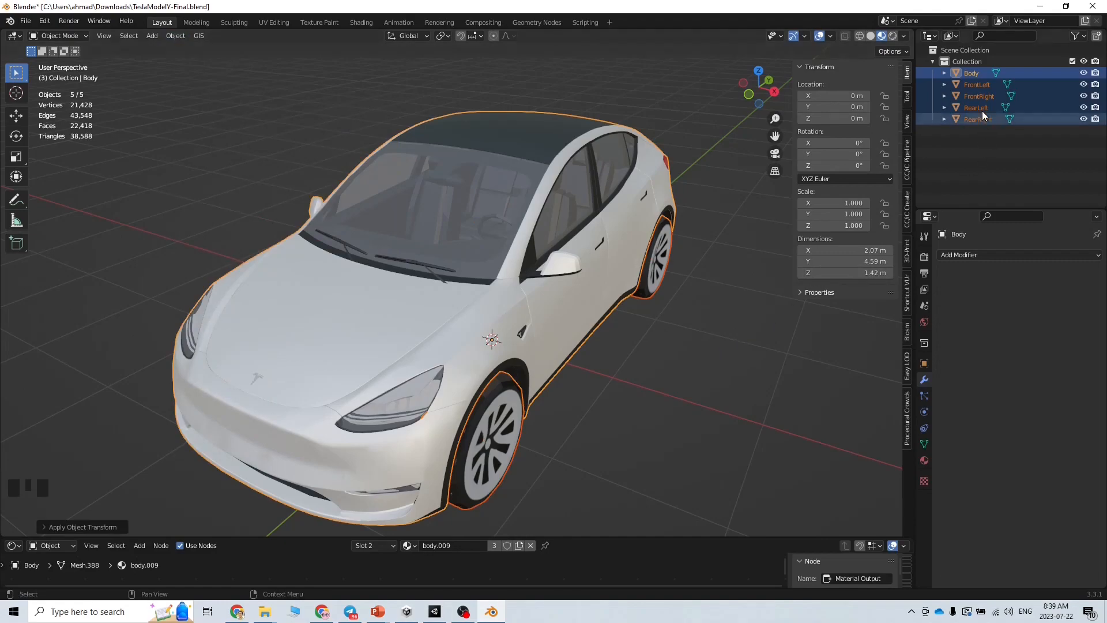
pyautogui.click(974, 85)
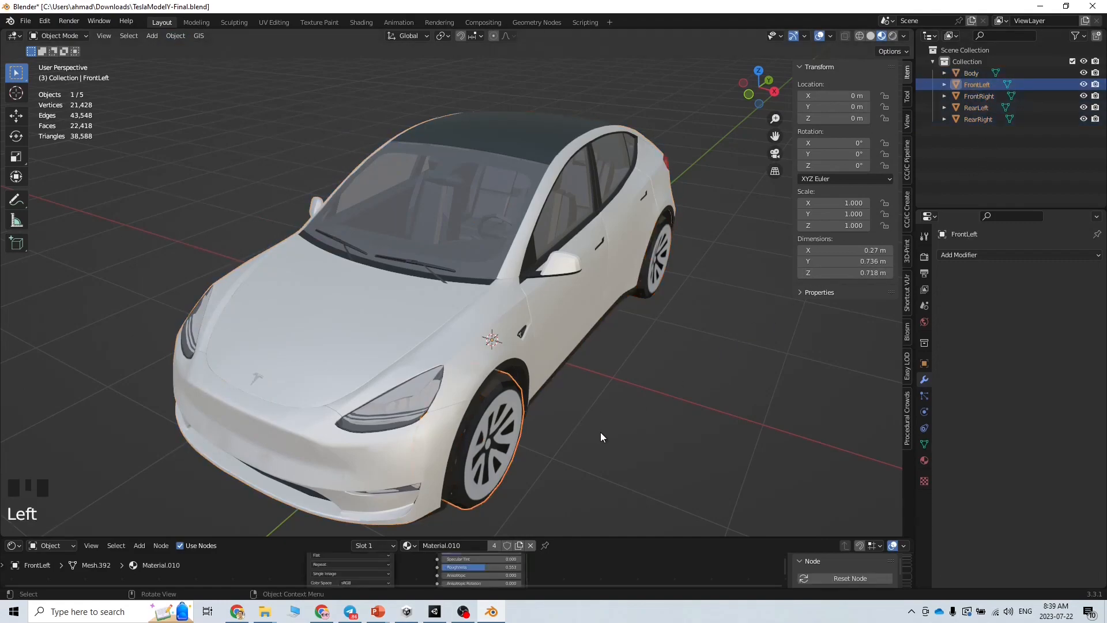
# Test-move the body and front-left wheel, cancelling each, to confirm they are separate
pyautogui.moveTo(596, 438); pyautogui.dragTo(526, 408, button='middle')
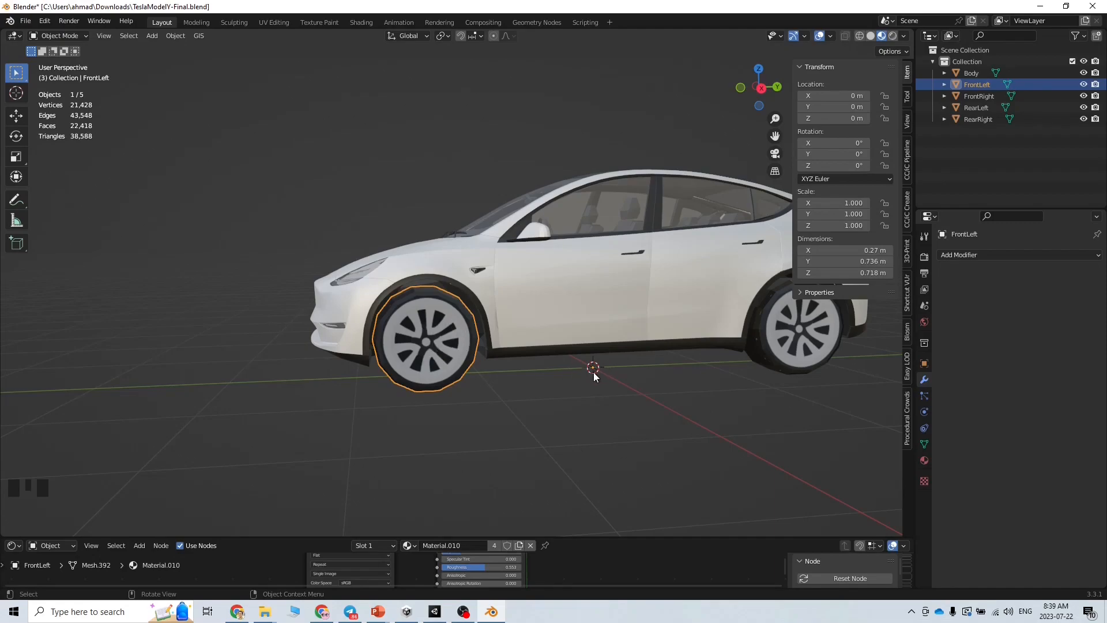
pyautogui.click(972, 73)
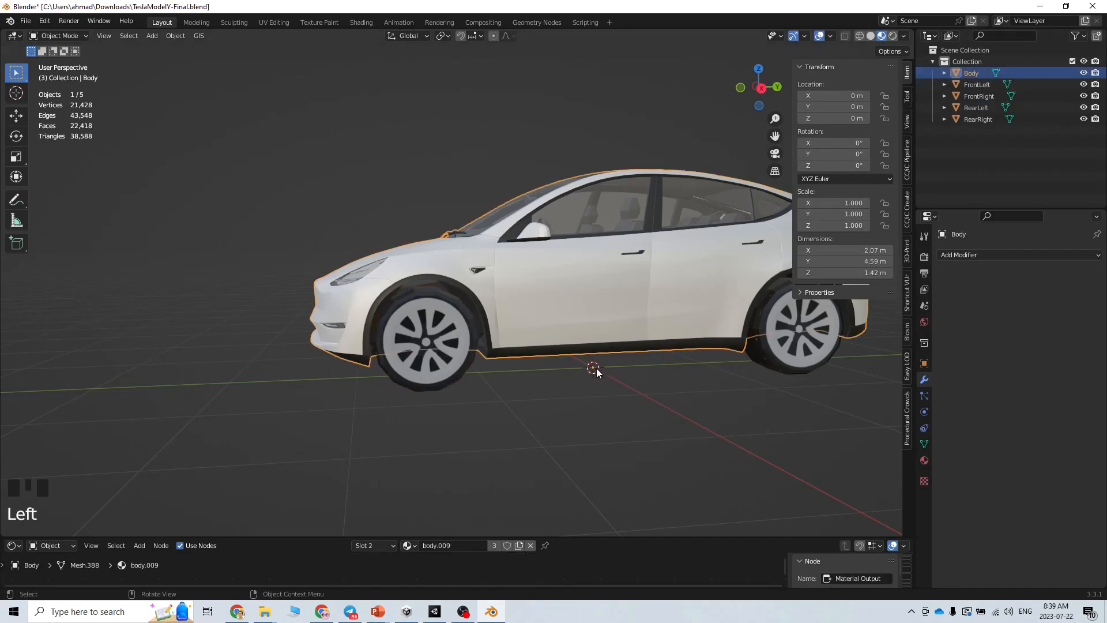
pyautogui.scroll(1, 613, 391)
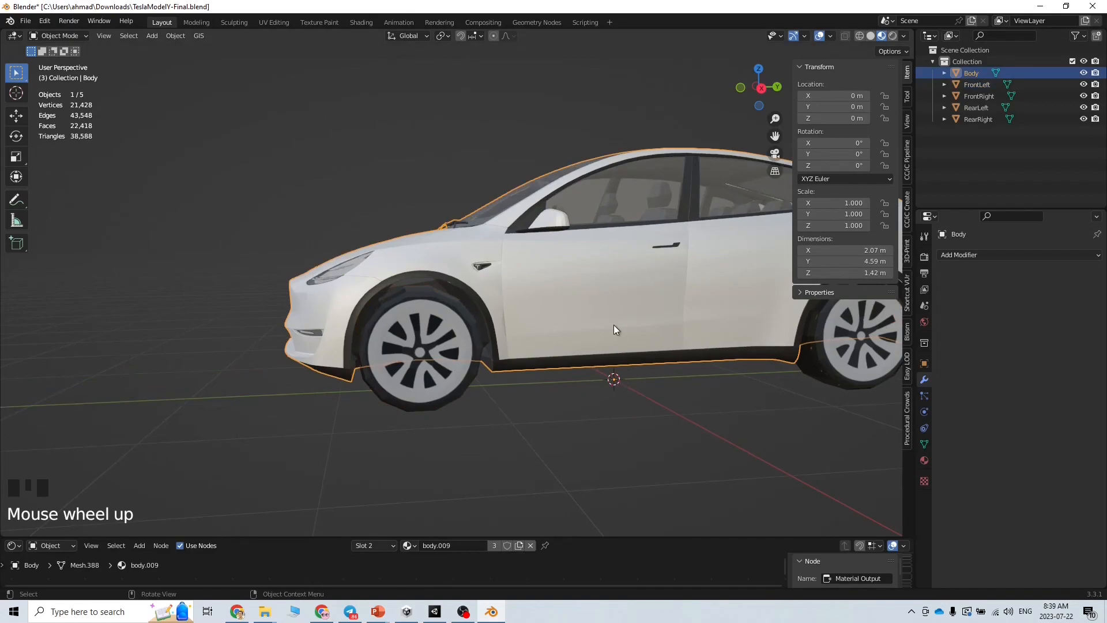
pyautogui.press('g')
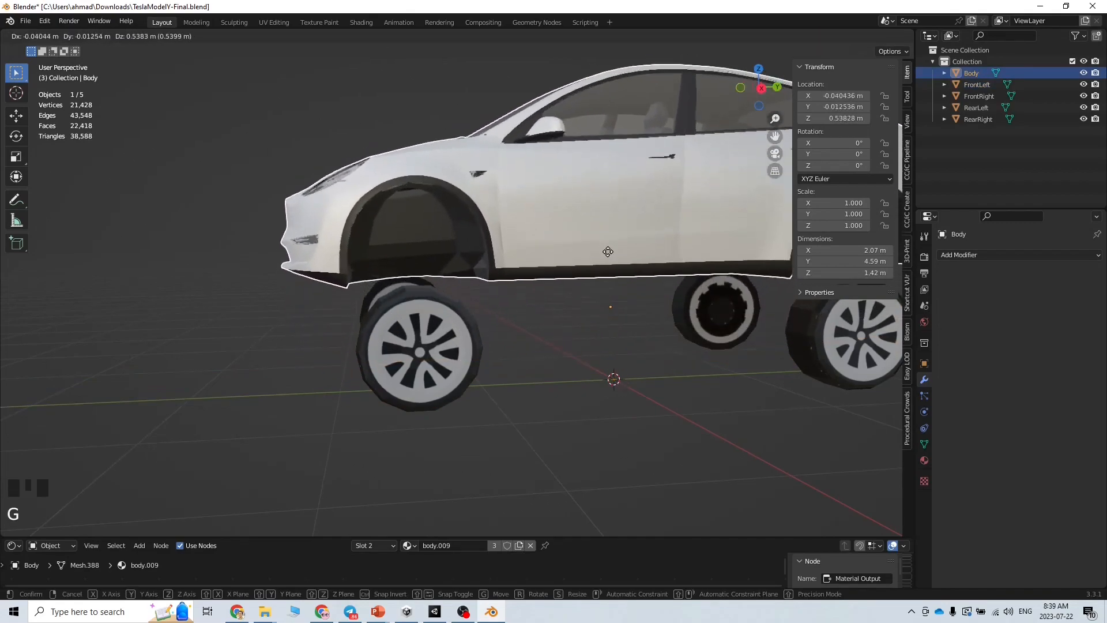
pyautogui.rightClick(614, 266)
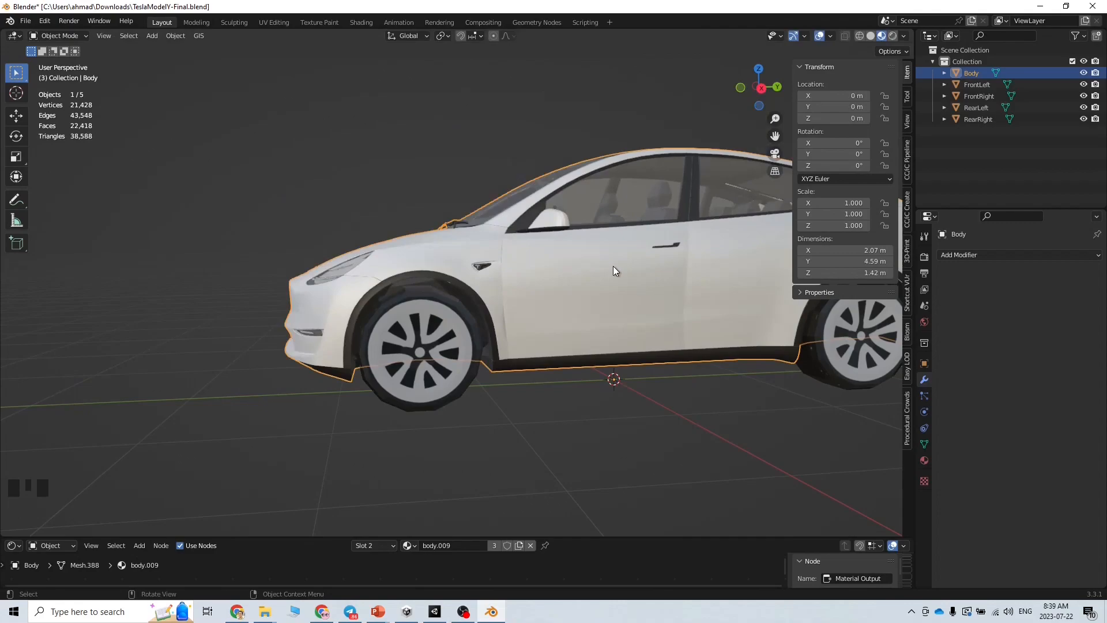
pyautogui.click(434, 359)
pyautogui.press('g')
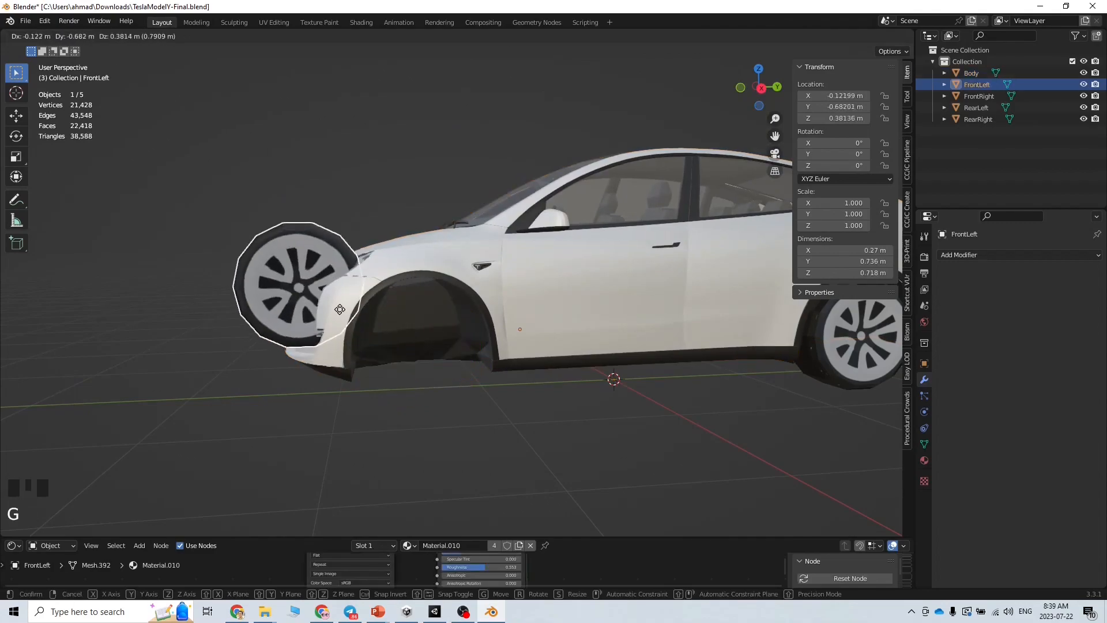
pyautogui.rightClick(373, 362)
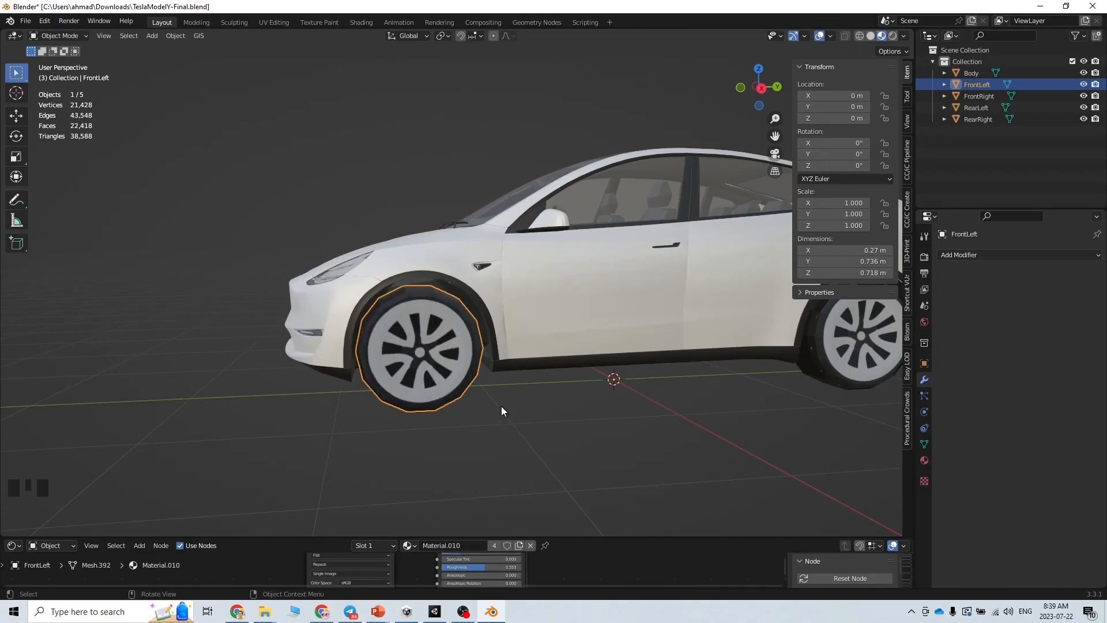
# Select all five car parts and check step 4, Set Origin to Geometry, on the checklist
pyautogui.moveTo(519, 420); pyautogui.dragTo(624, 454, button='middle')
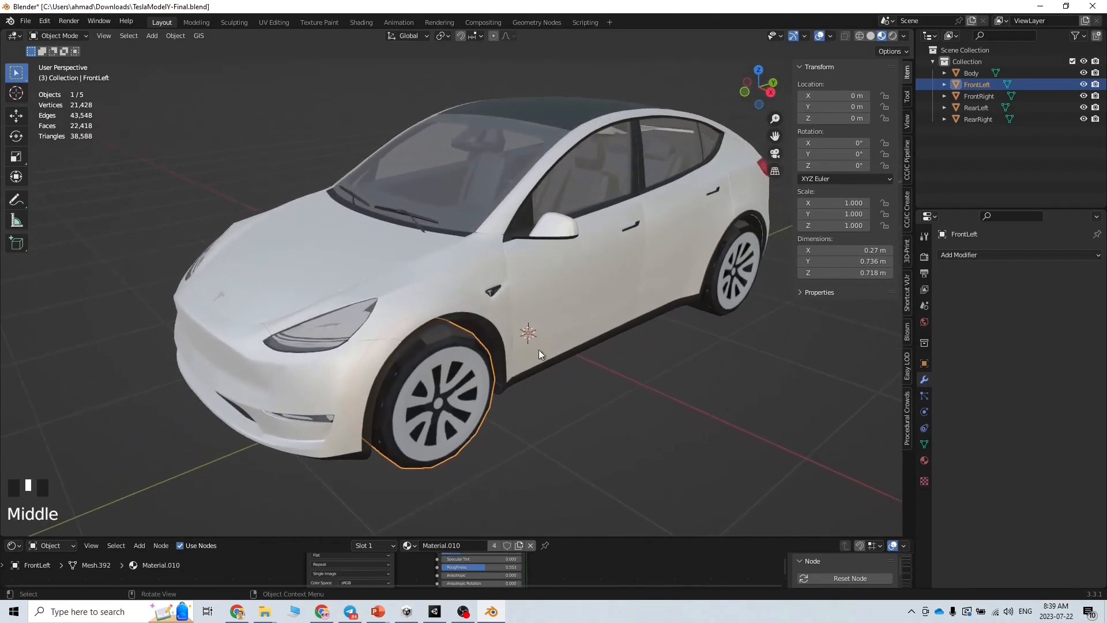
pyautogui.keyDown('shift'); pyautogui.click(984, 119); pyautogui.keyUp('shift')
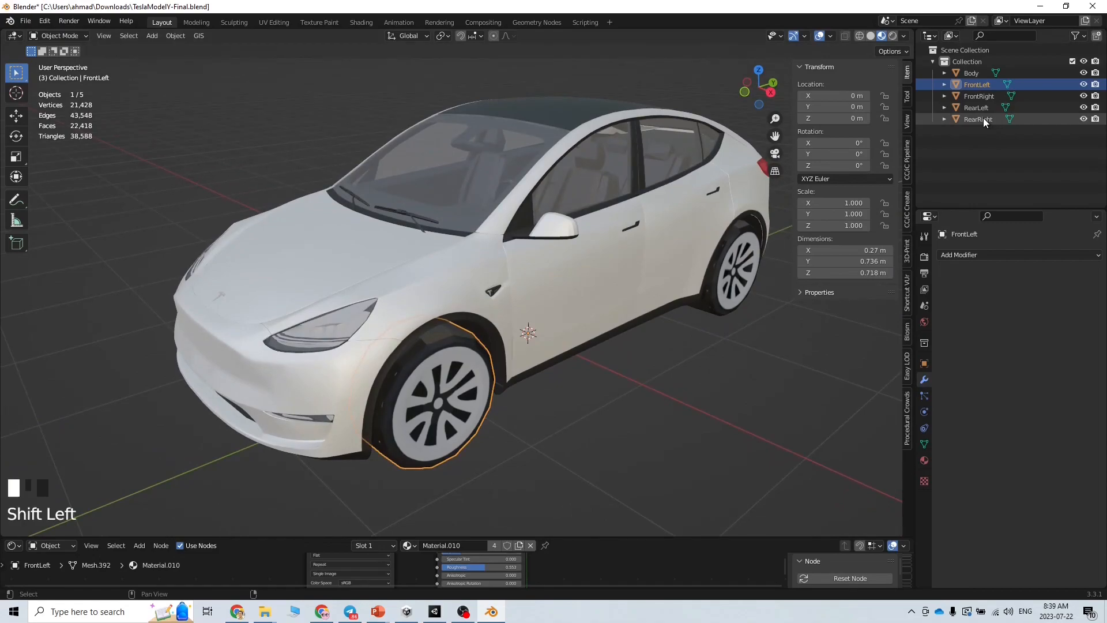
pyautogui.click(975, 73)
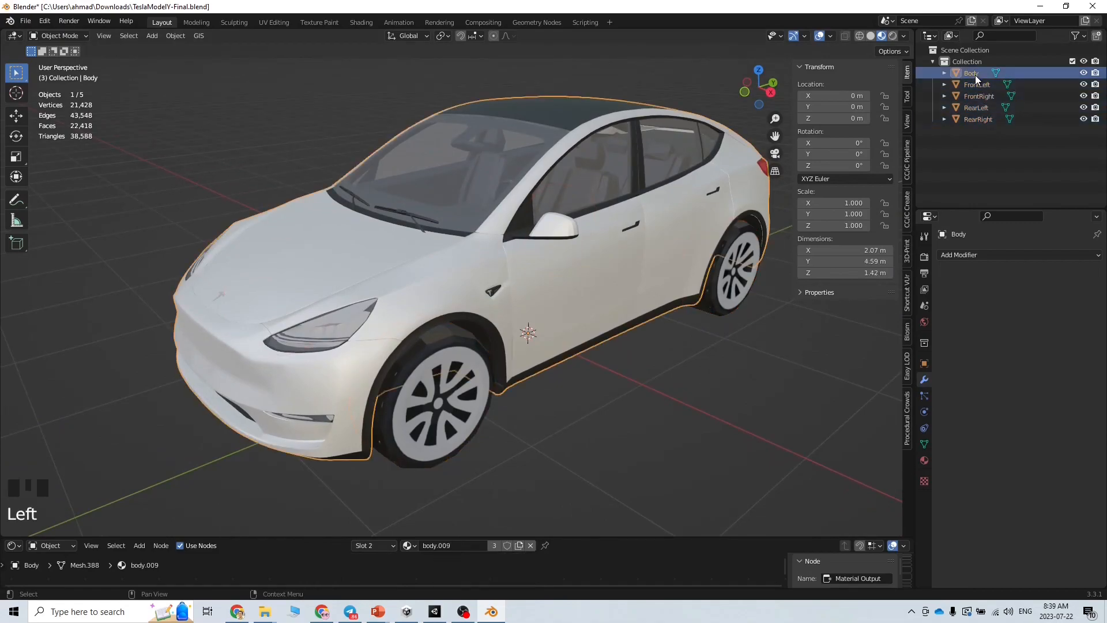
pyautogui.keyDown('shift'); pyautogui.click(978, 122); pyautogui.keyUp('shift')
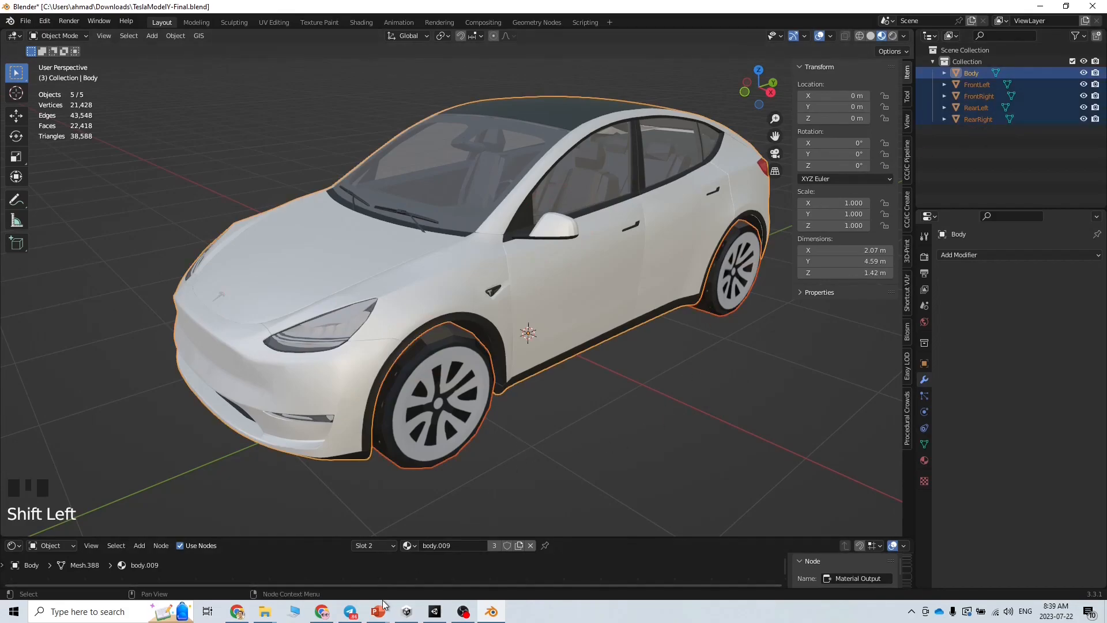
pyautogui.moveTo(378, 611)
pyautogui.click(430, 590)
pyautogui.moveTo(349, 332); pyautogui.dragTo(711, 337)
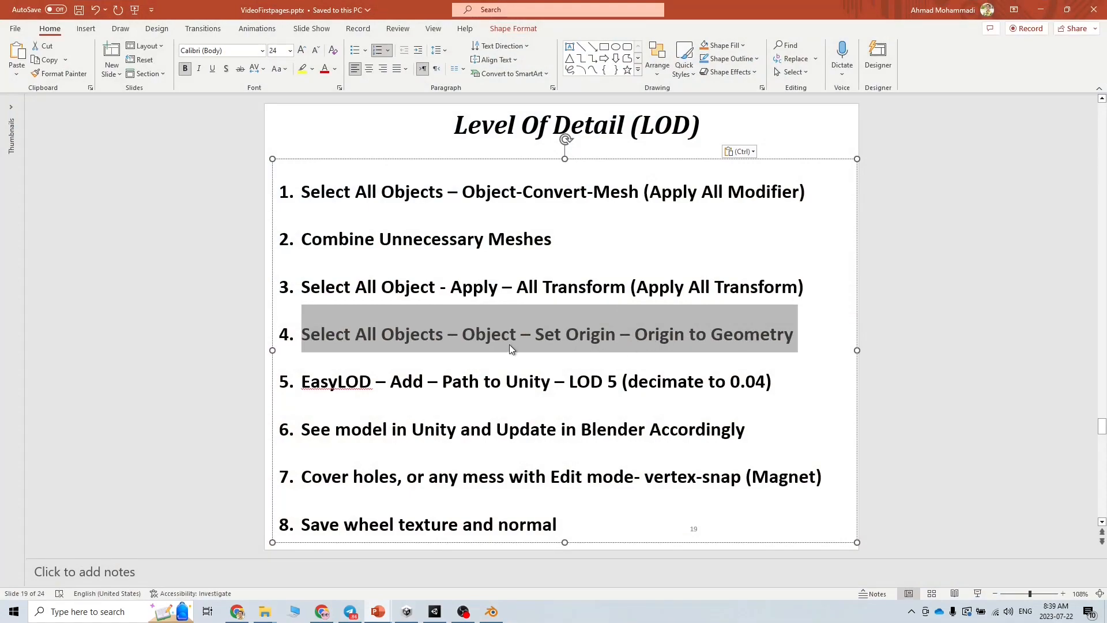
pyautogui.click(1041, 9)
# Set each selected part's origin to its geometry
pyautogui.click(187, 36)
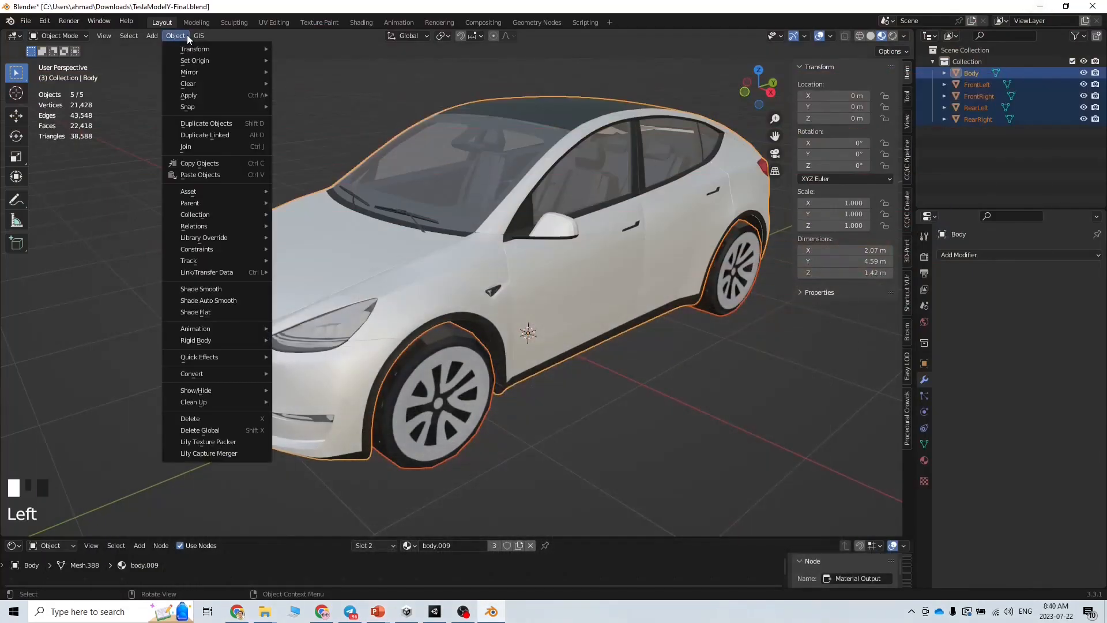
pyautogui.moveTo(211, 101)
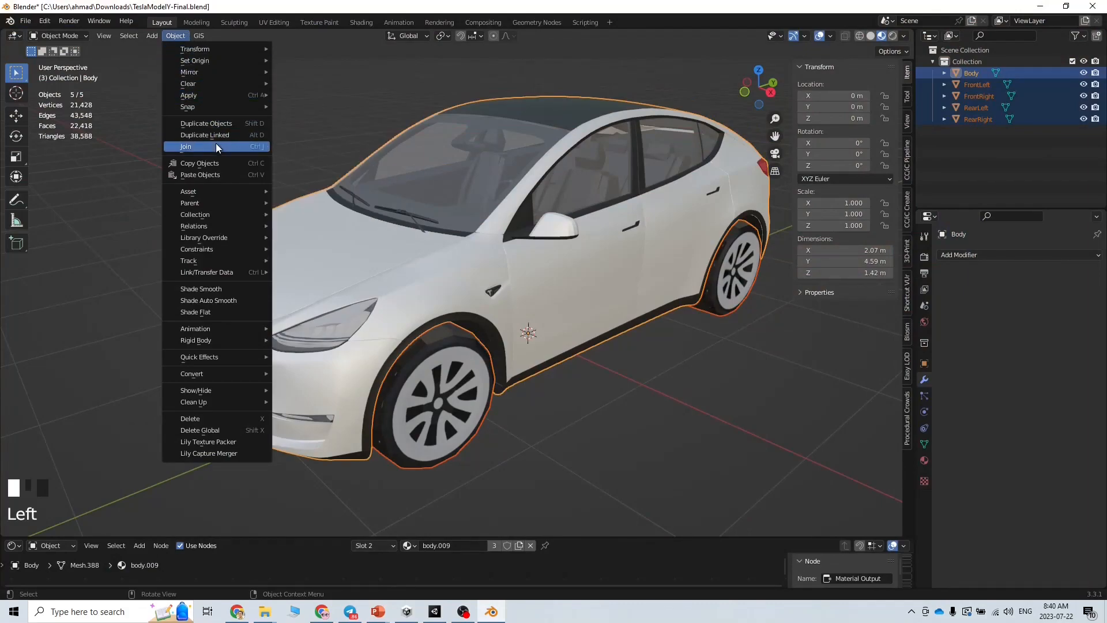
pyautogui.moveTo(227, 61)
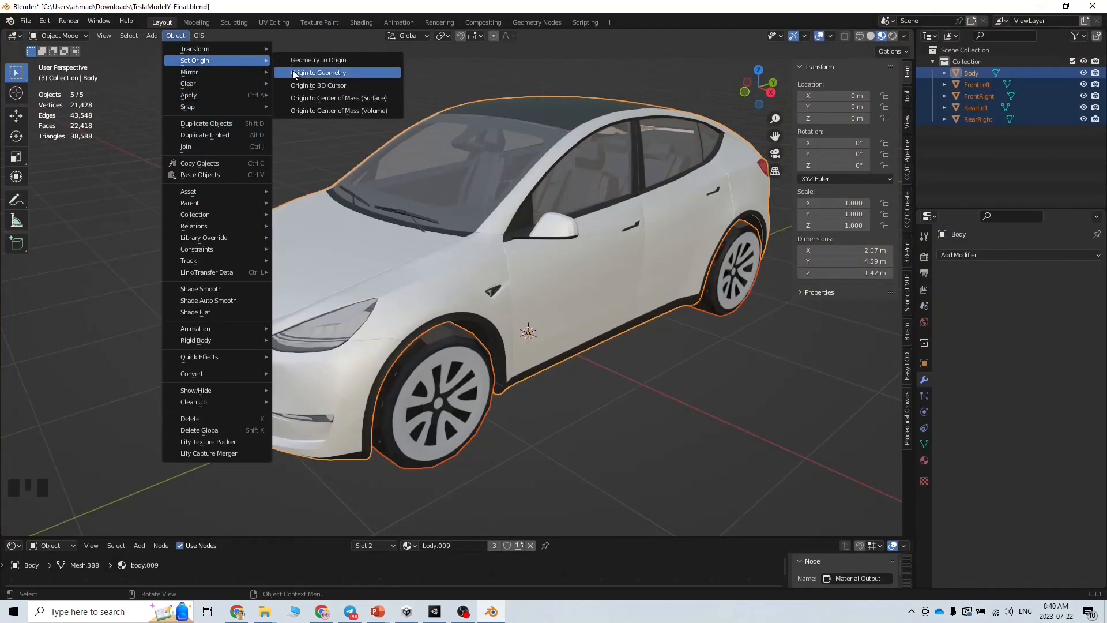
pyautogui.click(310, 74)
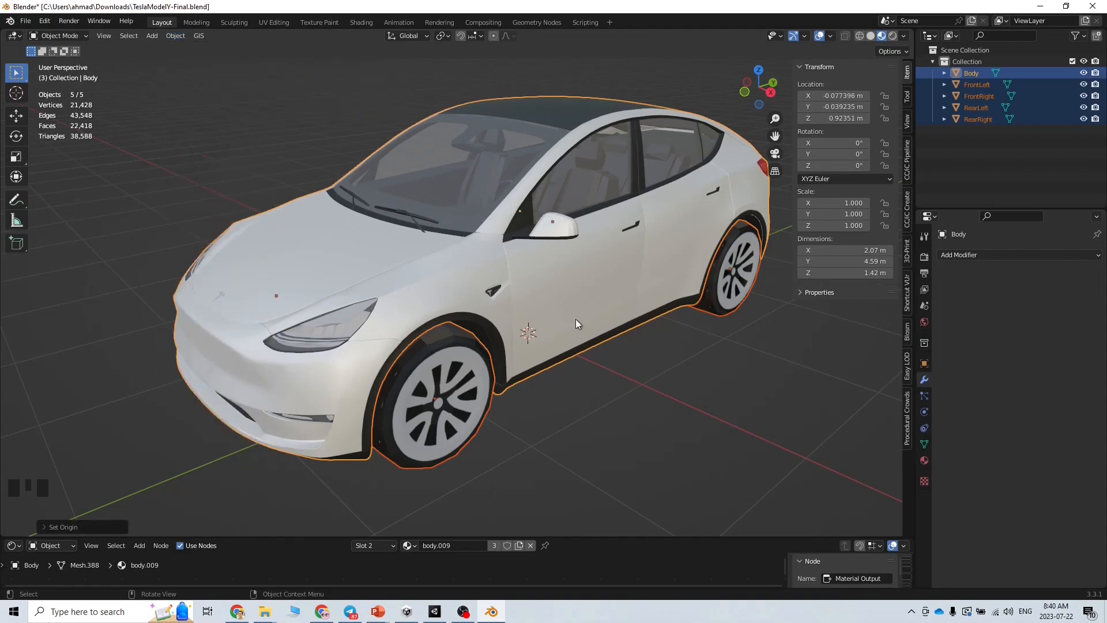
# Select the front-left wheel and body and orbit around the car to check the new origins
pyautogui.click(540, 413)
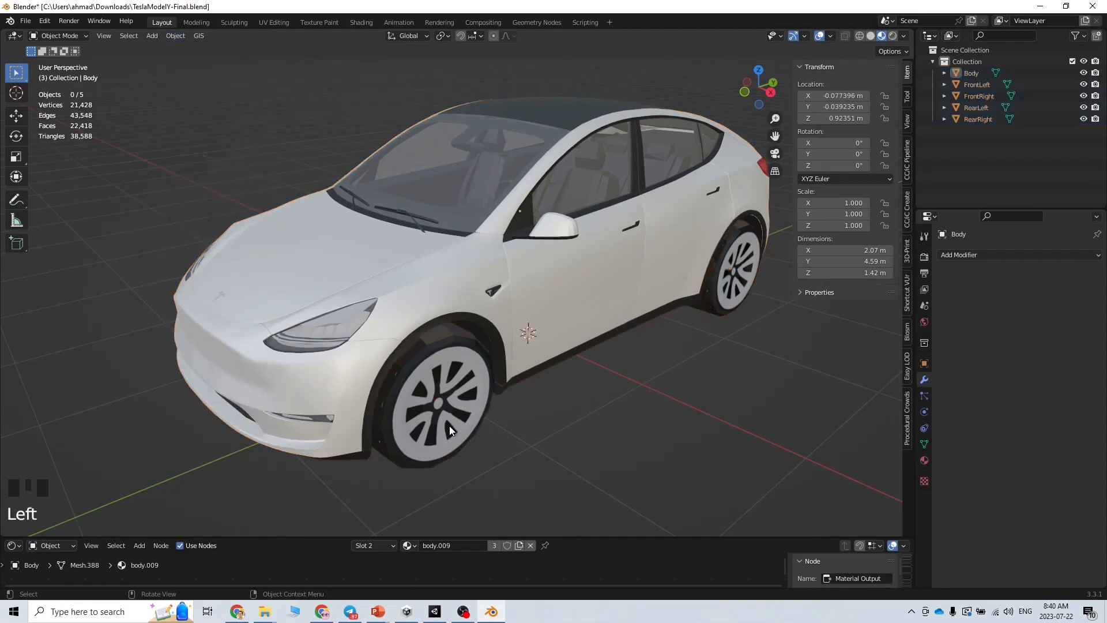
pyautogui.click(449, 426)
pyautogui.moveTo(517, 463); pyautogui.dragTo(468, 454, button='middle')
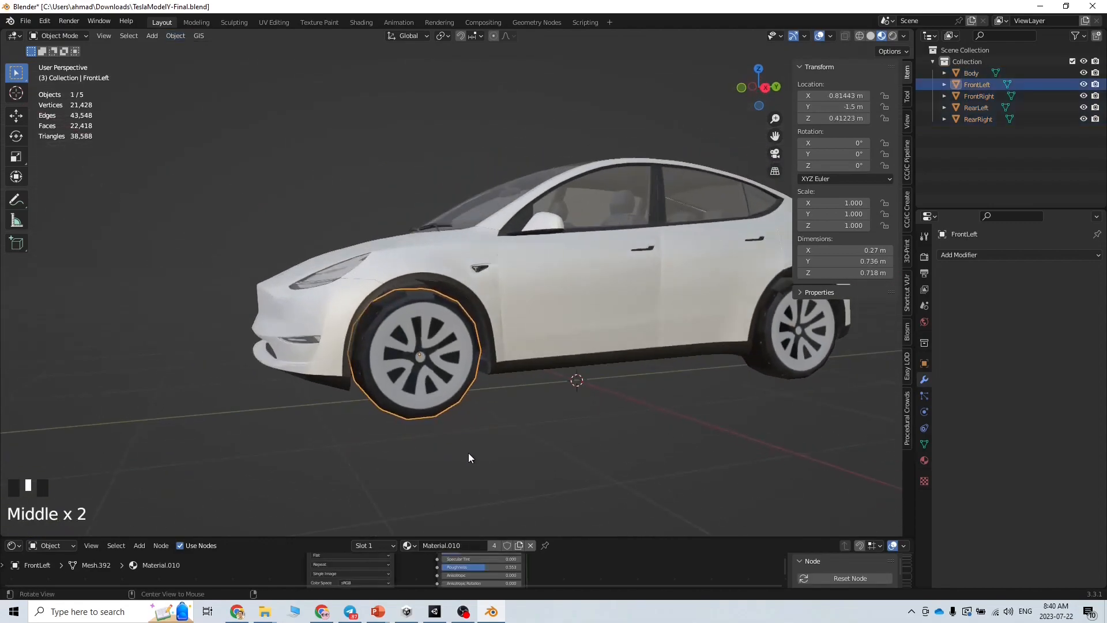
pyautogui.moveTo(417, 359); pyautogui.dragTo(569, 418, button='middle')
pyautogui.click(611, 295)
pyautogui.moveTo(610, 295); pyautogui.dragTo(674, 340, button='middle')
pyautogui.moveTo(513, 223); pyautogui.dragTo(632, 320, button='middle')
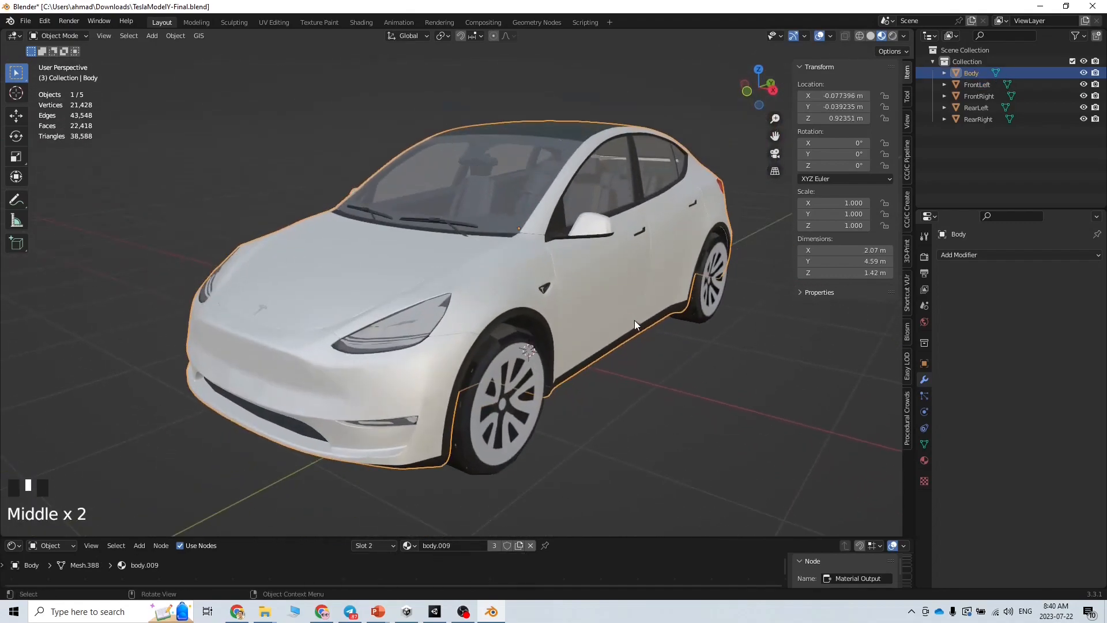
pyautogui.moveTo(378, 611)
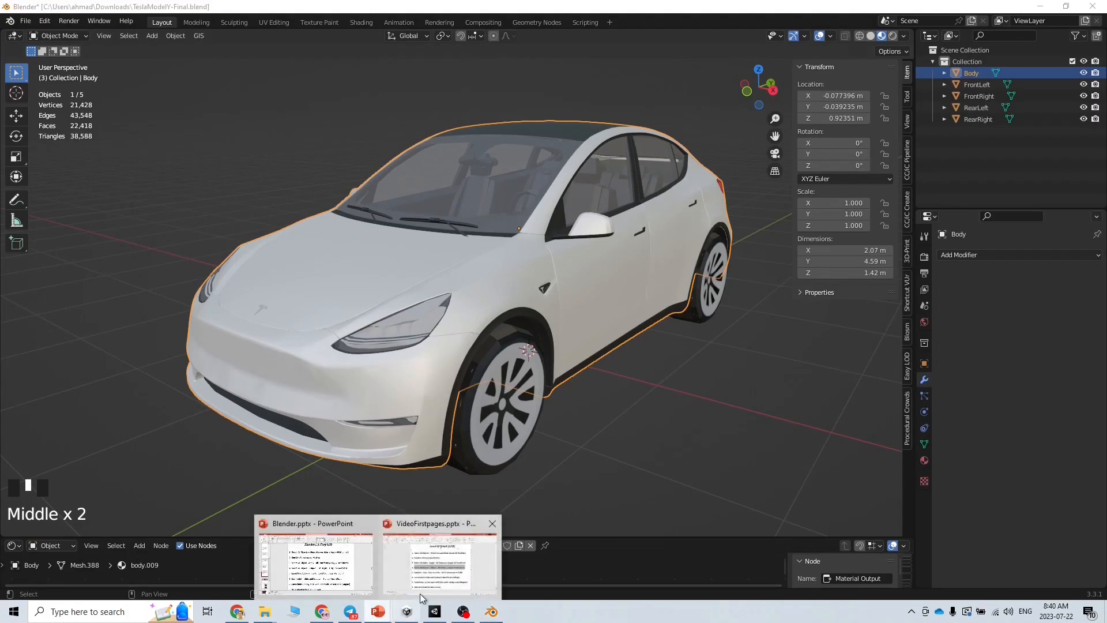
pyautogui.click(436, 555)
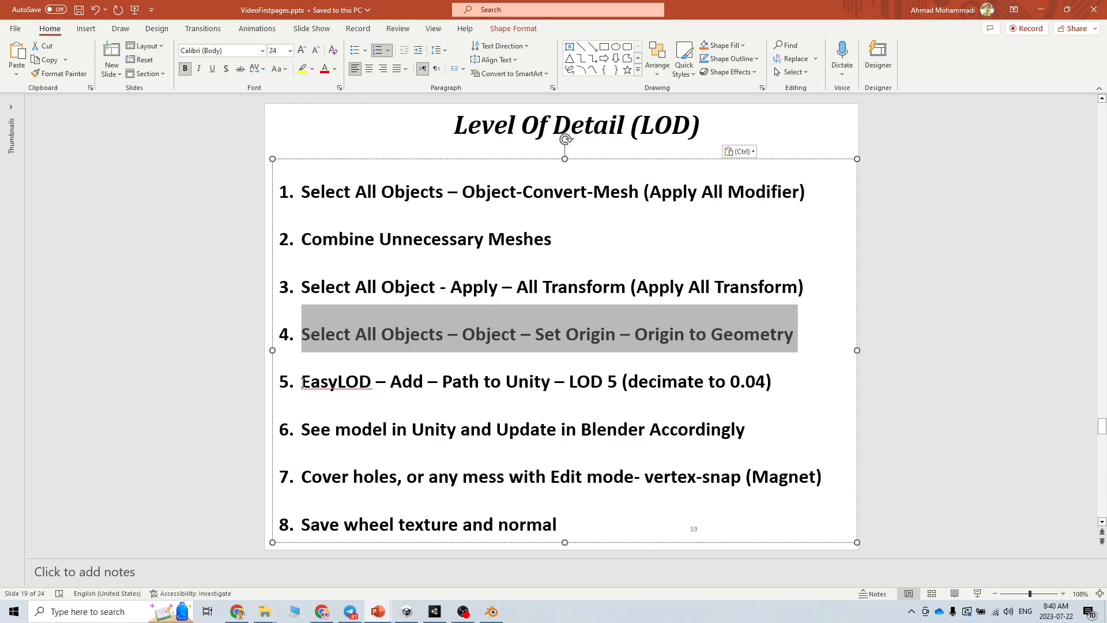
pyautogui.click(1044, 10)
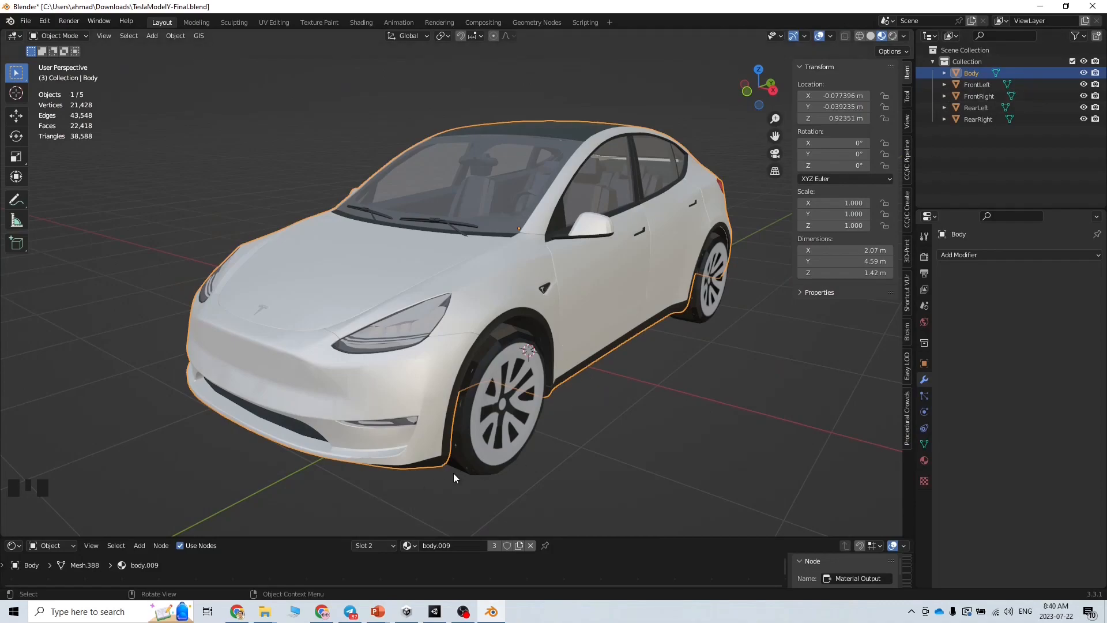
# Bring up the EasyLOD Gumroad page and scroll through its $0+ Blender add-on details
pyautogui.click(238, 613)
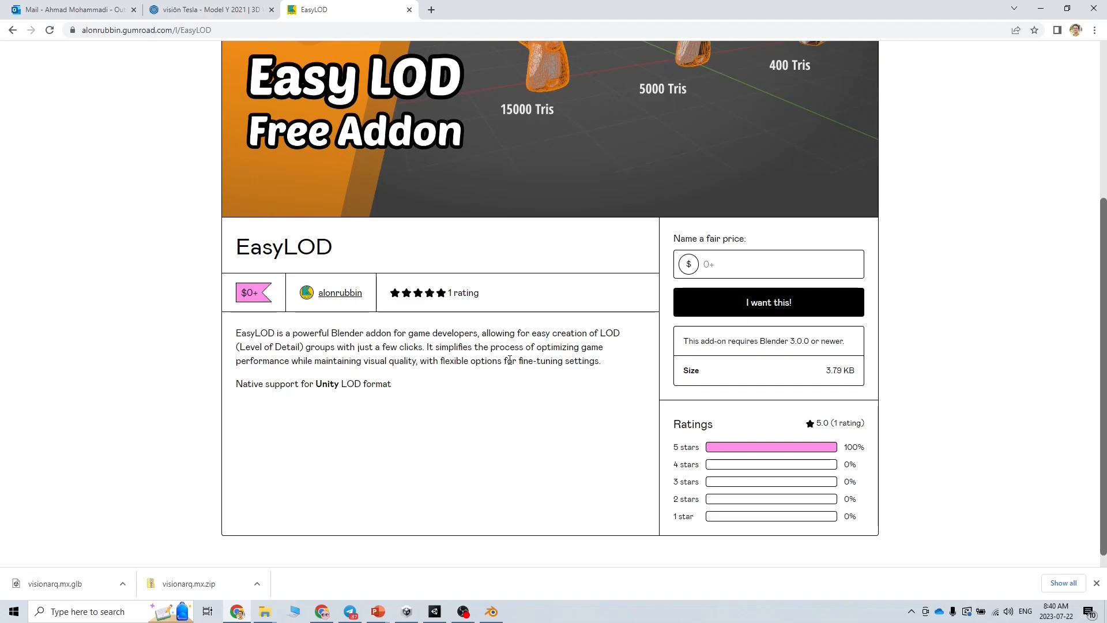
pyautogui.scroll(3, 510, 360)
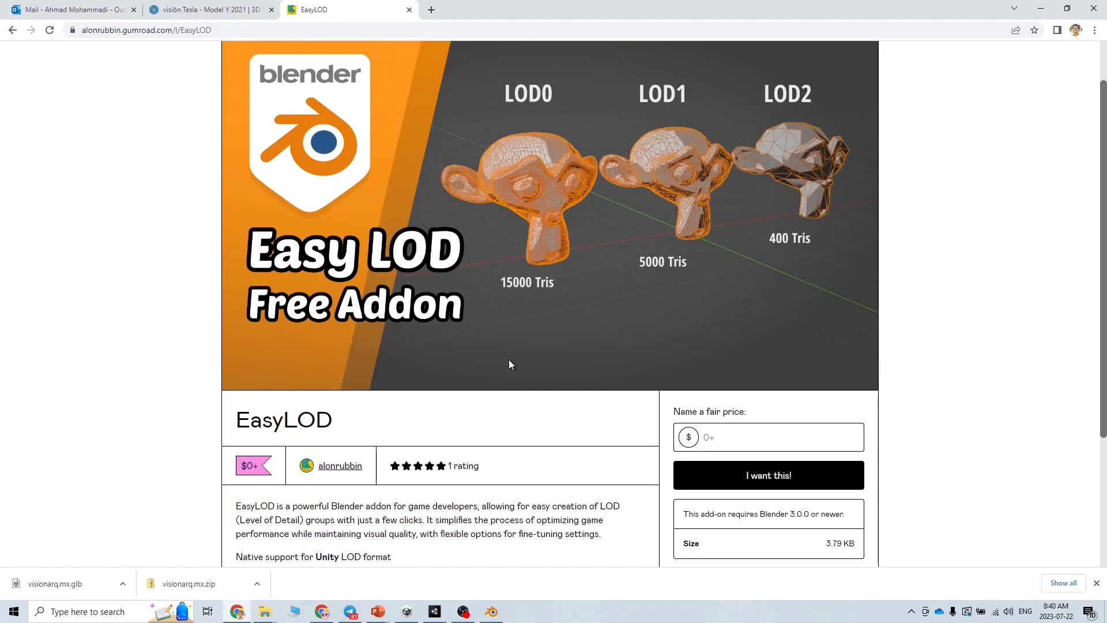
pyautogui.scroll(-3, 184, 320)
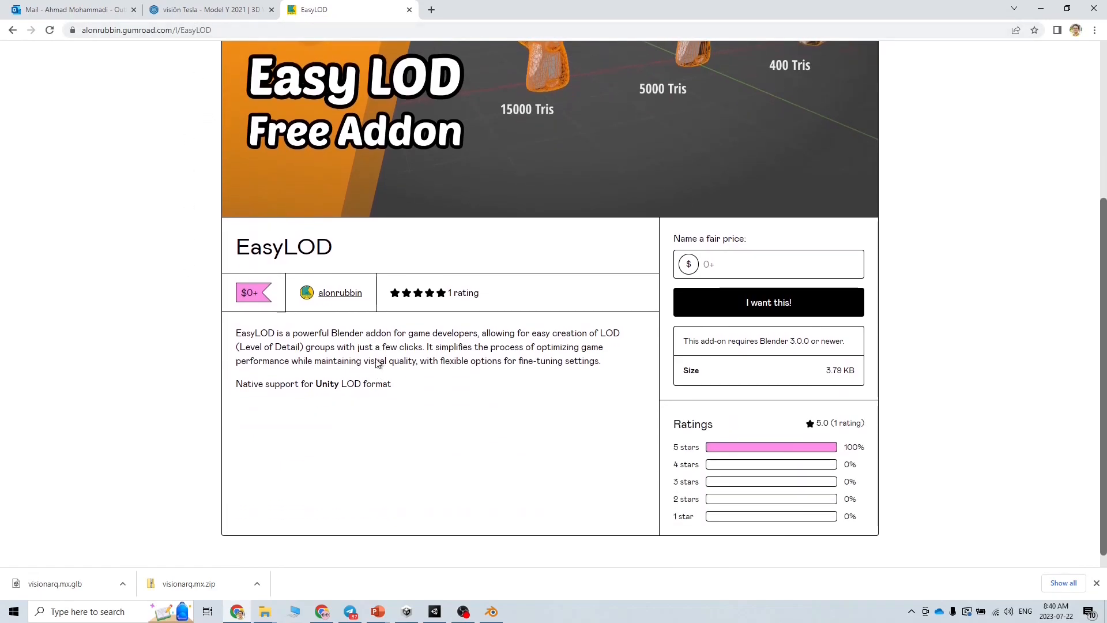
# Search the web for 'easy LOD' in a new Chrome tab
pyautogui.click(431, 10)
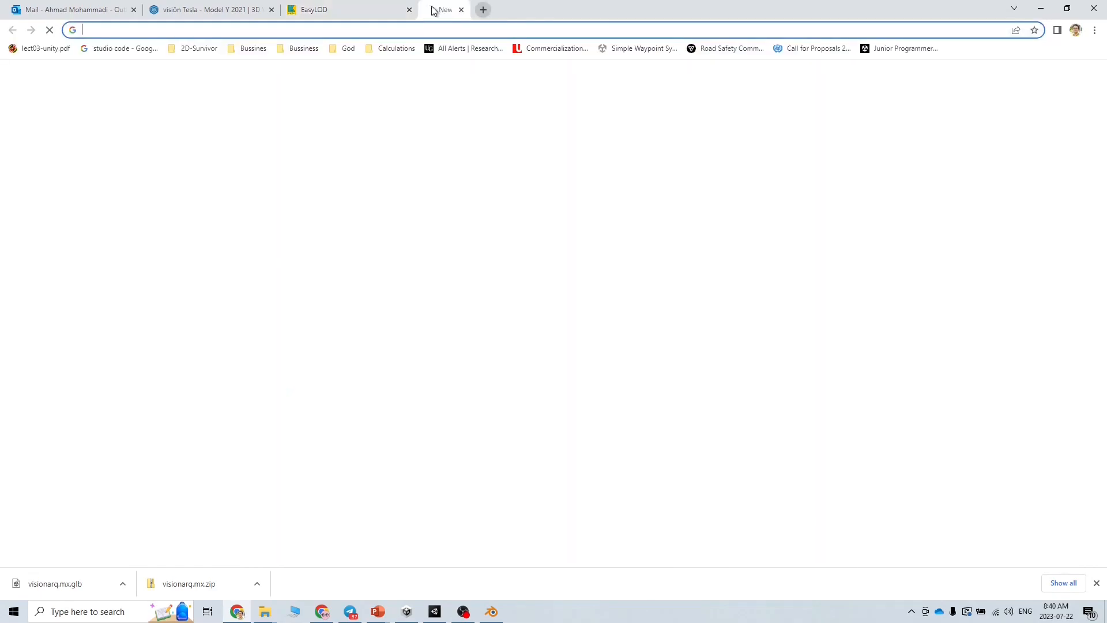
pyautogui.write('easy LOD')
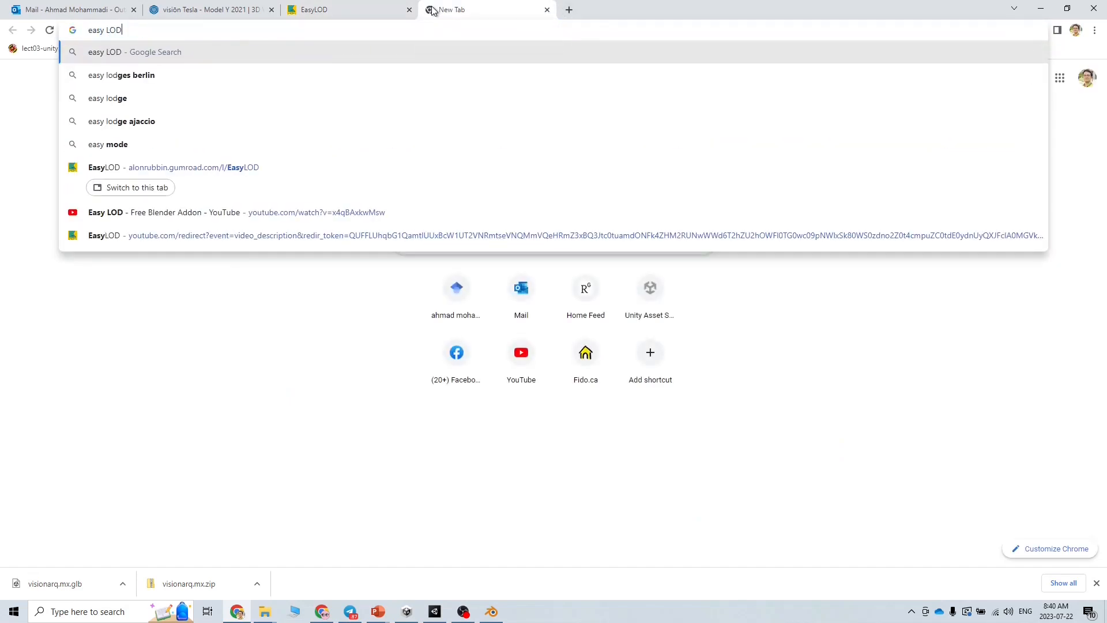
pyautogui.press('Return')
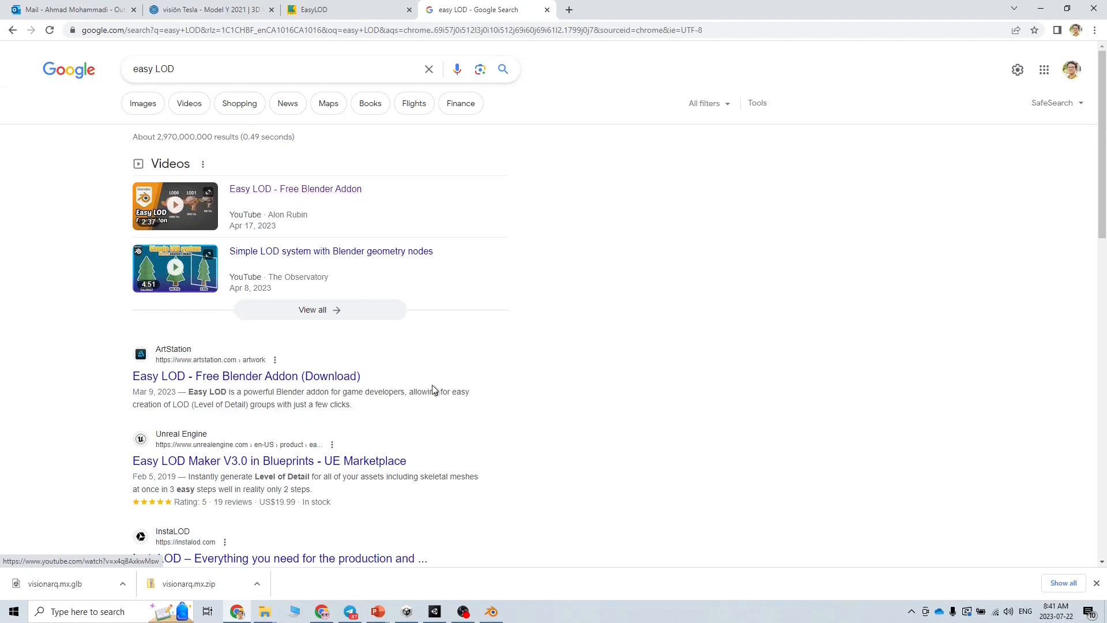
pyautogui.scroll(-5, 329, 385)
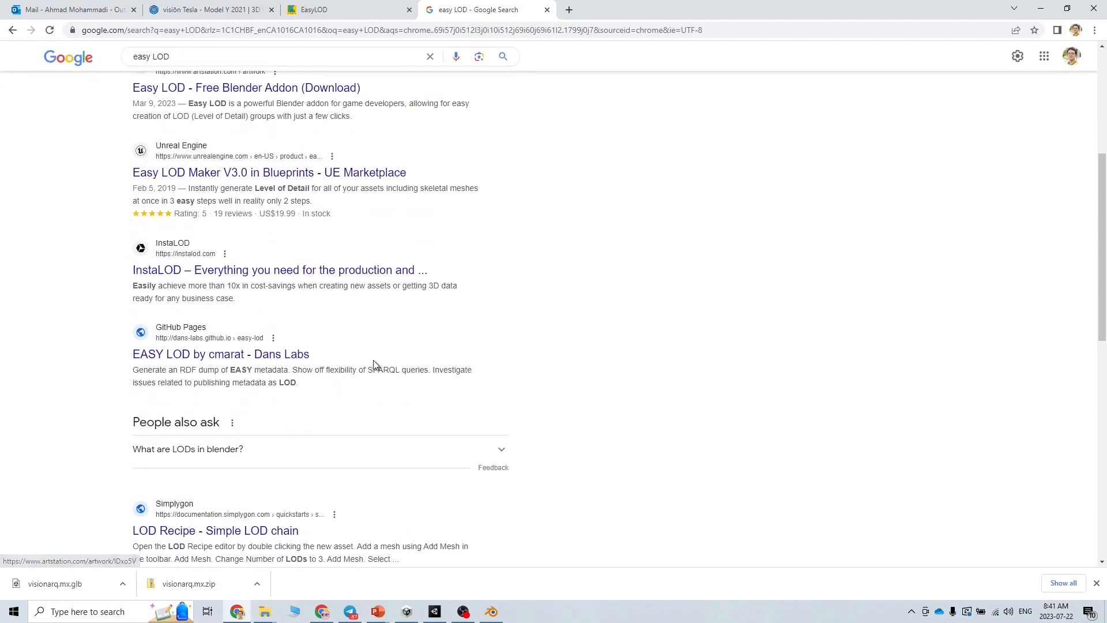
pyautogui.scroll(5, 455, 345)
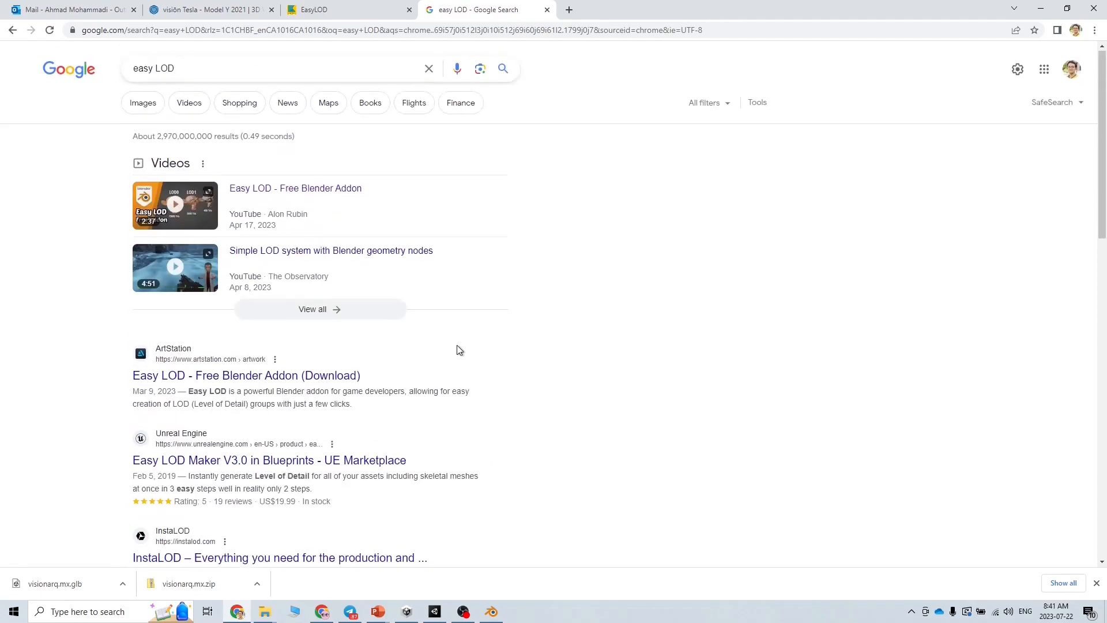
# Open the 'Easy LOD - Free Blender Addon' YouTube video in a new tab and expand its description
pyautogui.rightClick(292, 189)
pyautogui.click(311, 197)
pyautogui.scroll(-12, 459, 304)
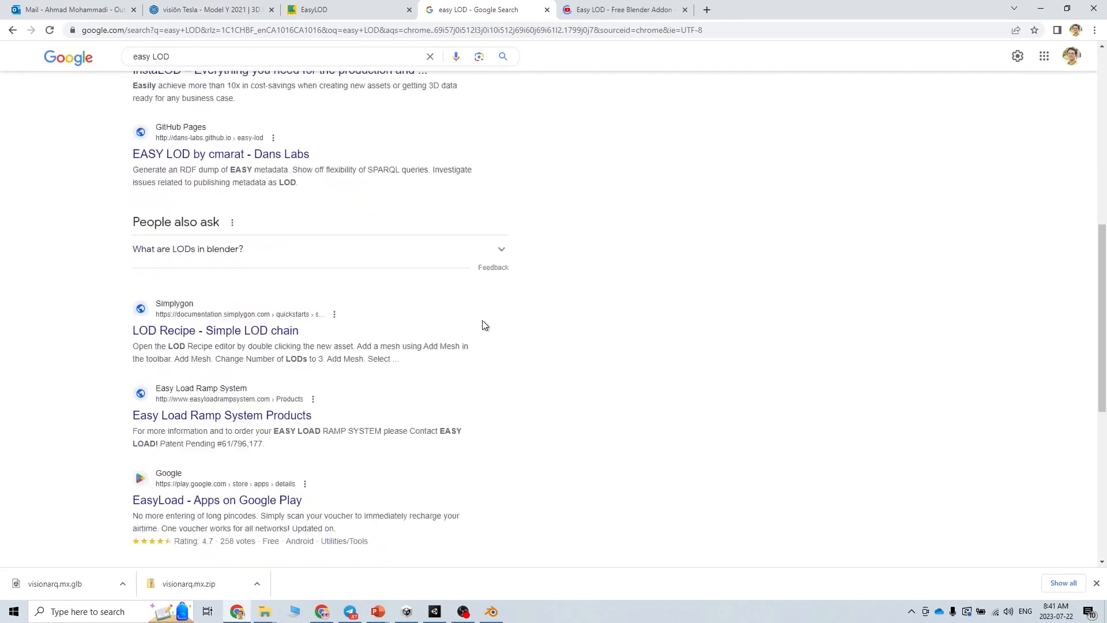
pyautogui.scroll(10, 503, 326)
pyautogui.click(602, 9)
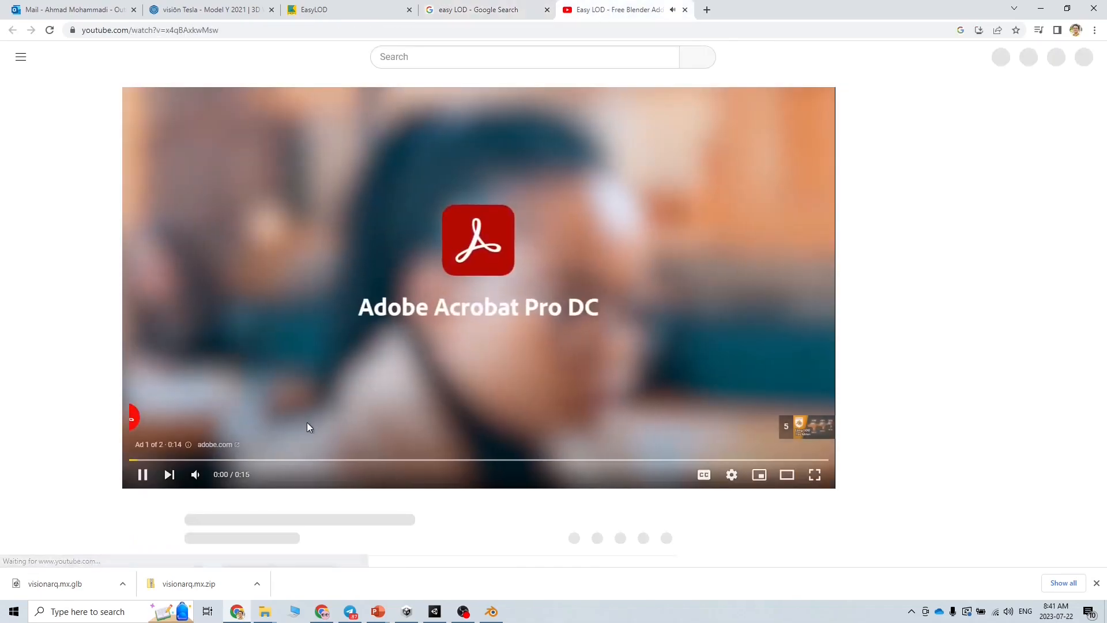
pyautogui.scroll(-4, 257, 446)
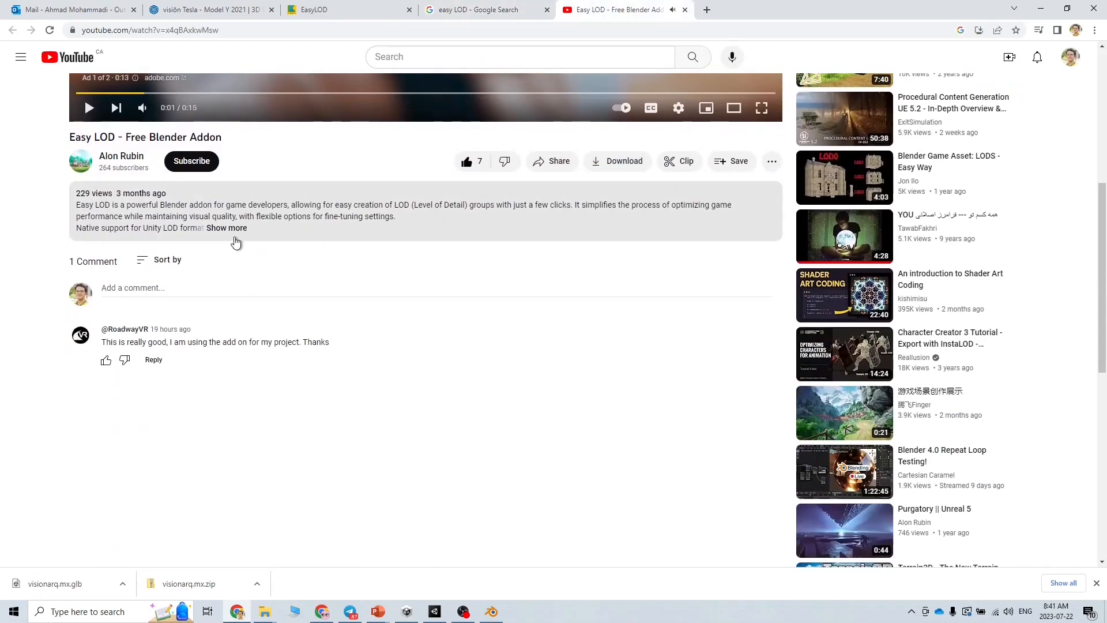
pyautogui.click(231, 229)
# Open the EasyLOD Gumroad page from the description and close the YouTube and search tabs
pyautogui.click(152, 264)
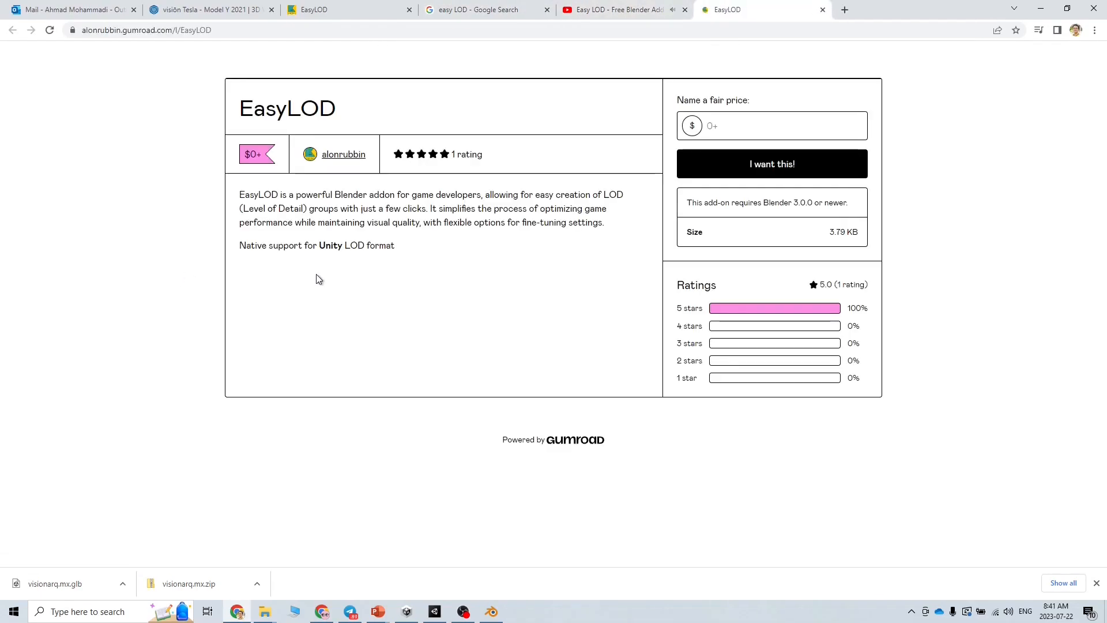
pyautogui.click(685, 10)
pyautogui.click(547, 10)
pyautogui.scroll(-5, 515, 367)
pyautogui.scroll(4, 516, 367)
pyautogui.scroll(-4, 515, 367)
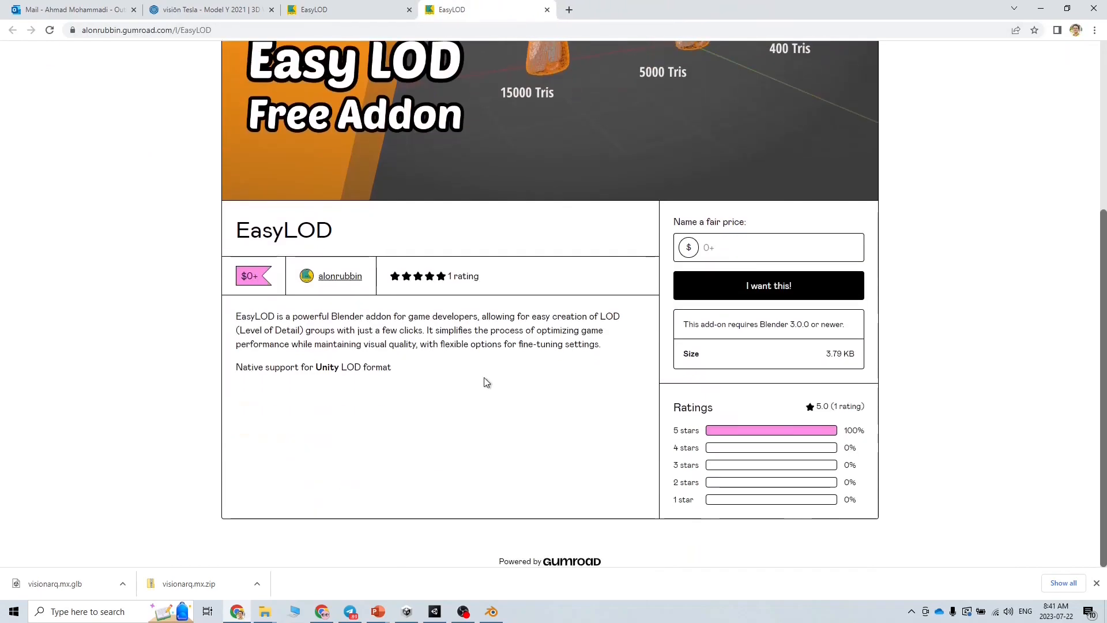
# Choose to get EasyLOD for free at the fair-price prompt and proceed to checkout
pyautogui.click(716, 249)
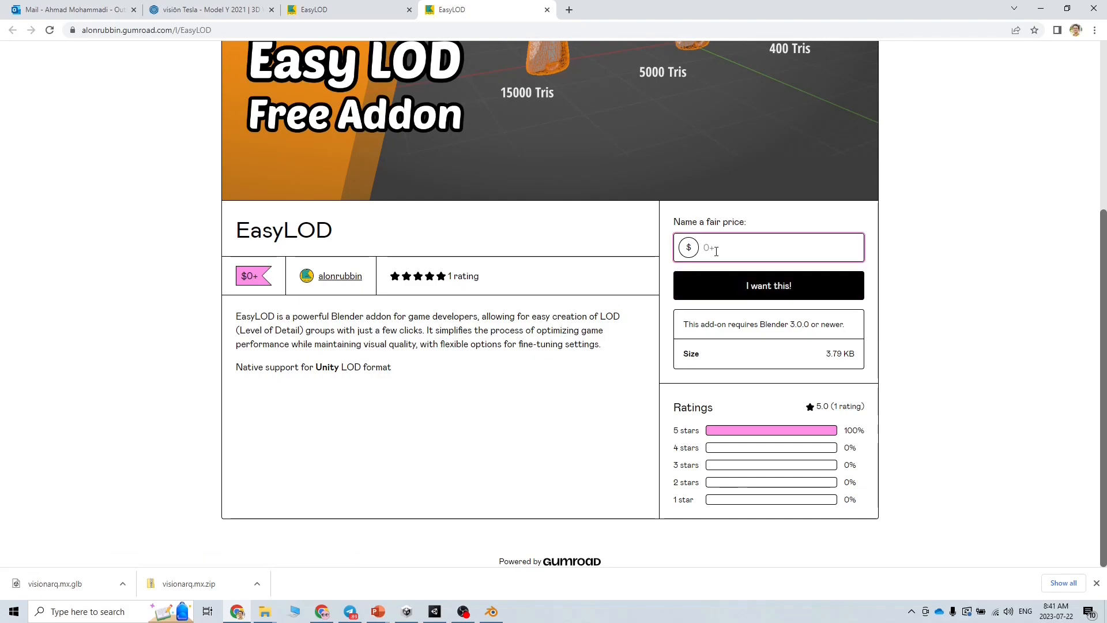
pyautogui.click(739, 282)
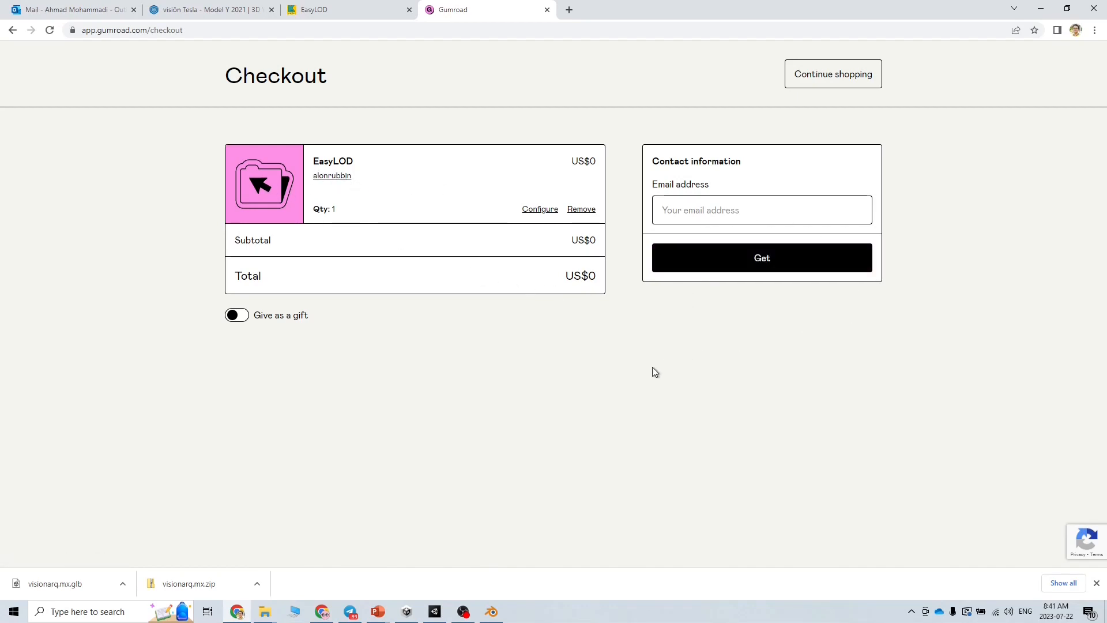
pyautogui.click(259, 613)
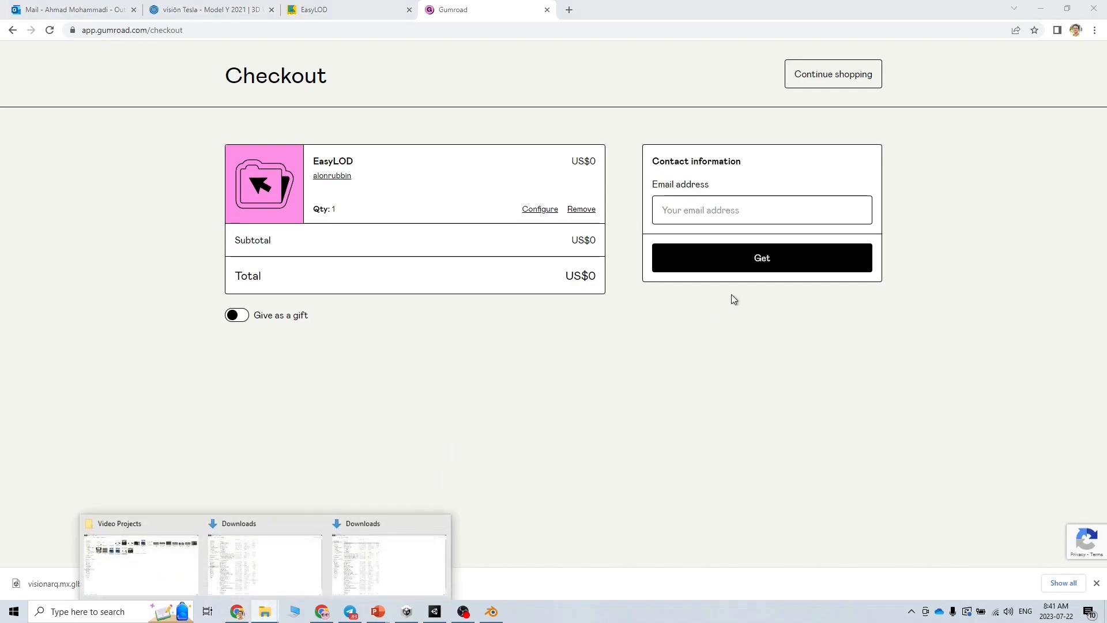
pyautogui.click(697, 211)
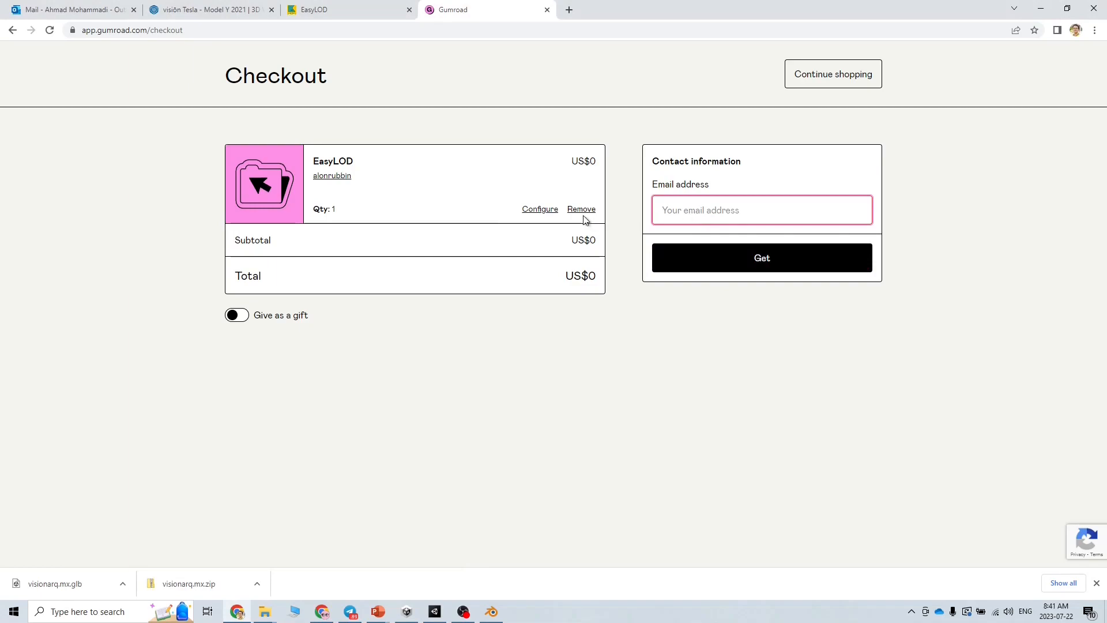
pyautogui.click(269, 175)
# Enter the buyer's e-mail address at checkout and submit to claim EasyLOD
pyautogui.click(760, 214)
pyautogui.write('ahmad')
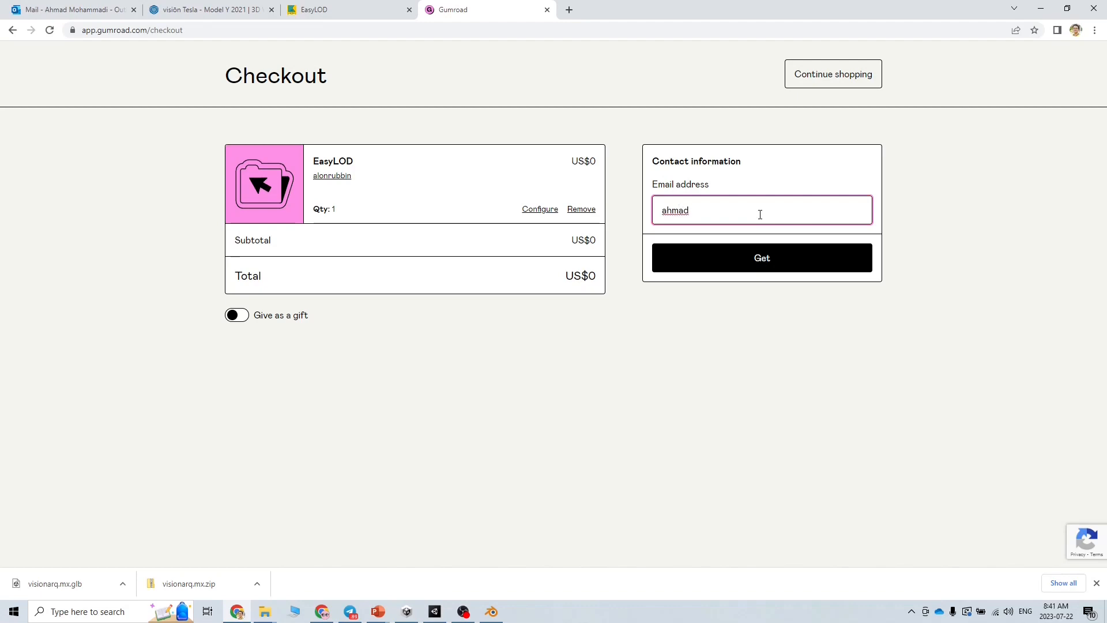
pyautogui.write('mo')
pyautogui.press('BackSpace')
pyautogui.press('BackSpace')
pyautogui.press('BackSpace')
pyautogui.press('BackSpace')
pyautogui.press('BackSpace')
pyautogui.press('BackSpace')
pyautogui.press('BackSpace')
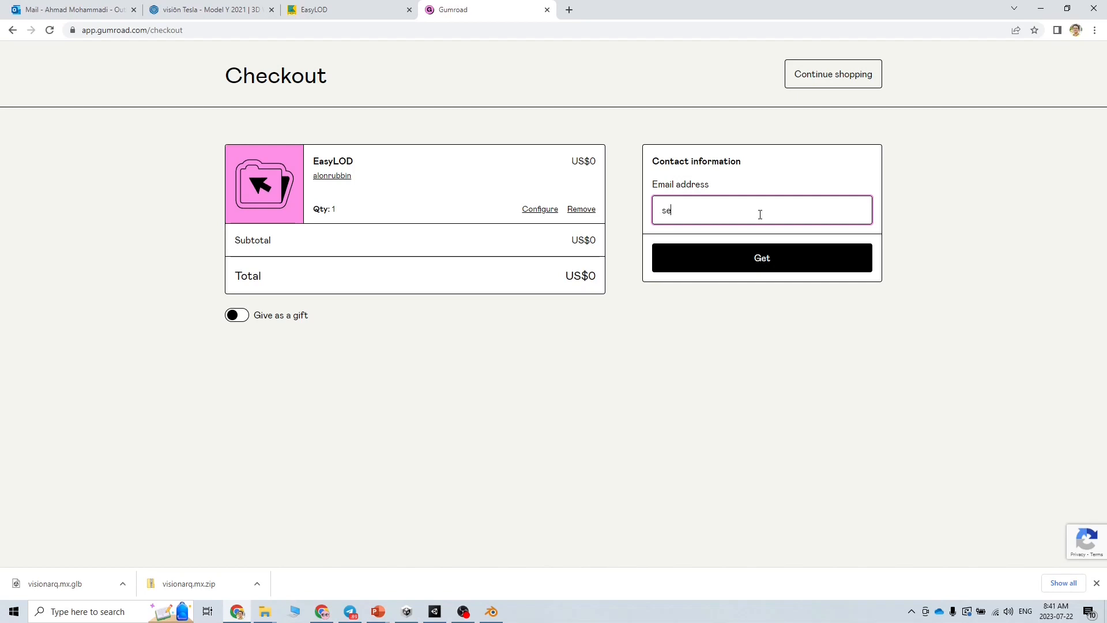
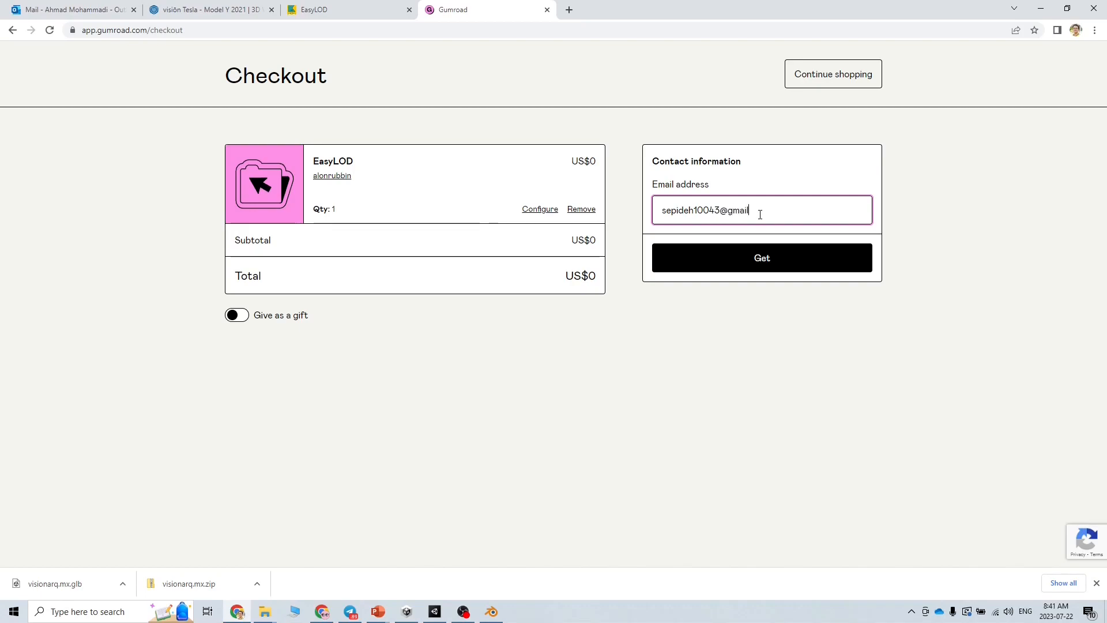
pyautogui.click(748, 254)
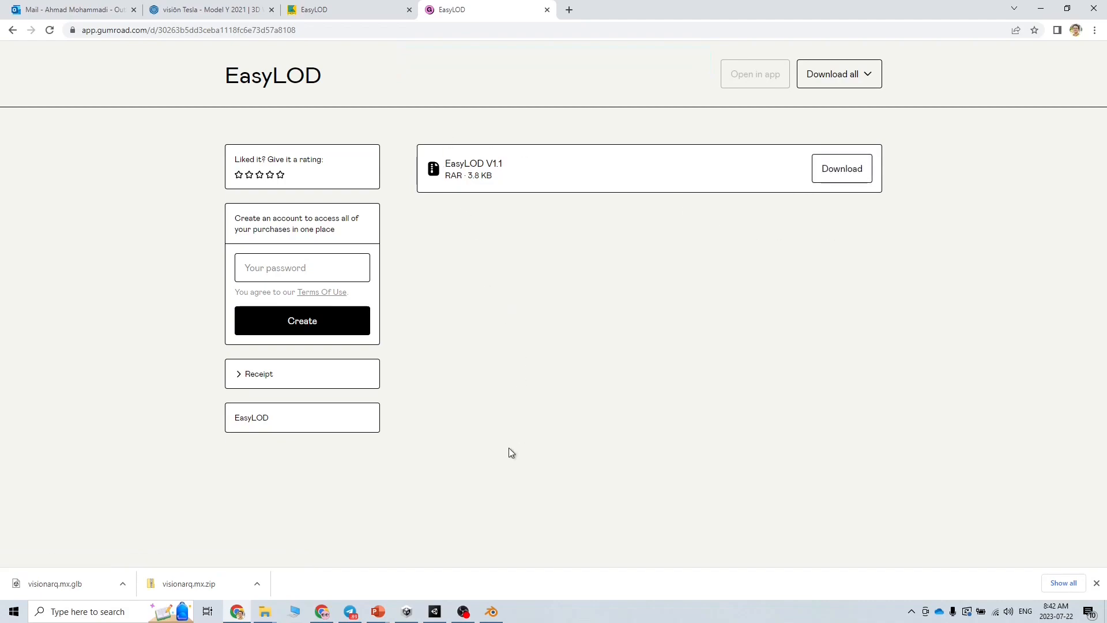
# Download EasyLOD V1.1.rar, locate it in the Downloads folder, and return to the Tesla Blender file
pyautogui.click(843, 167)
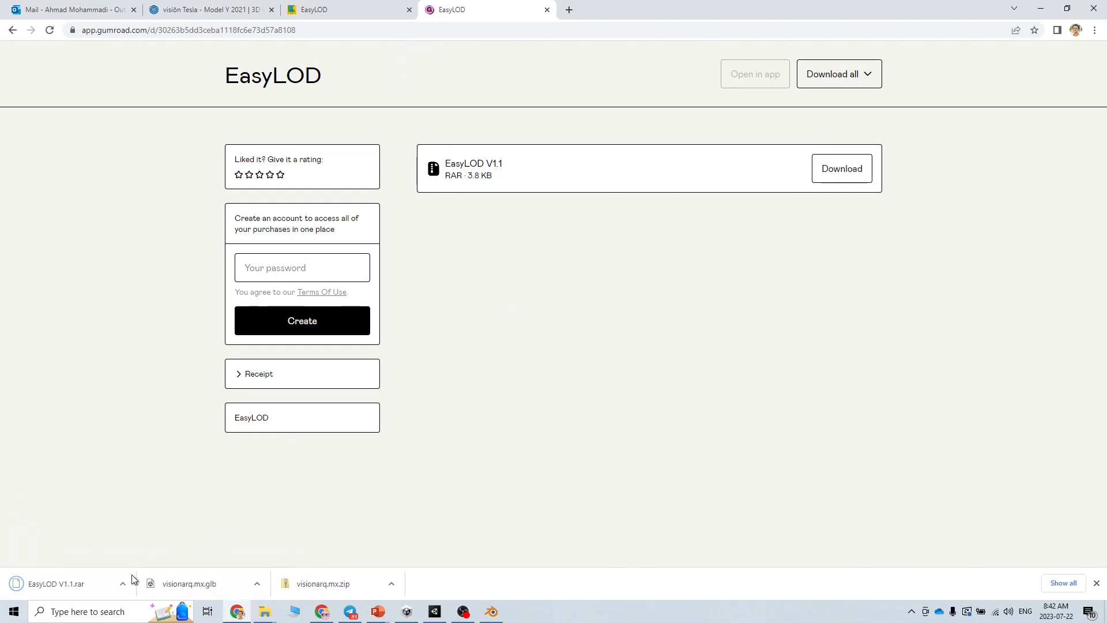
pyautogui.click(127, 583)
pyautogui.click(153, 546)
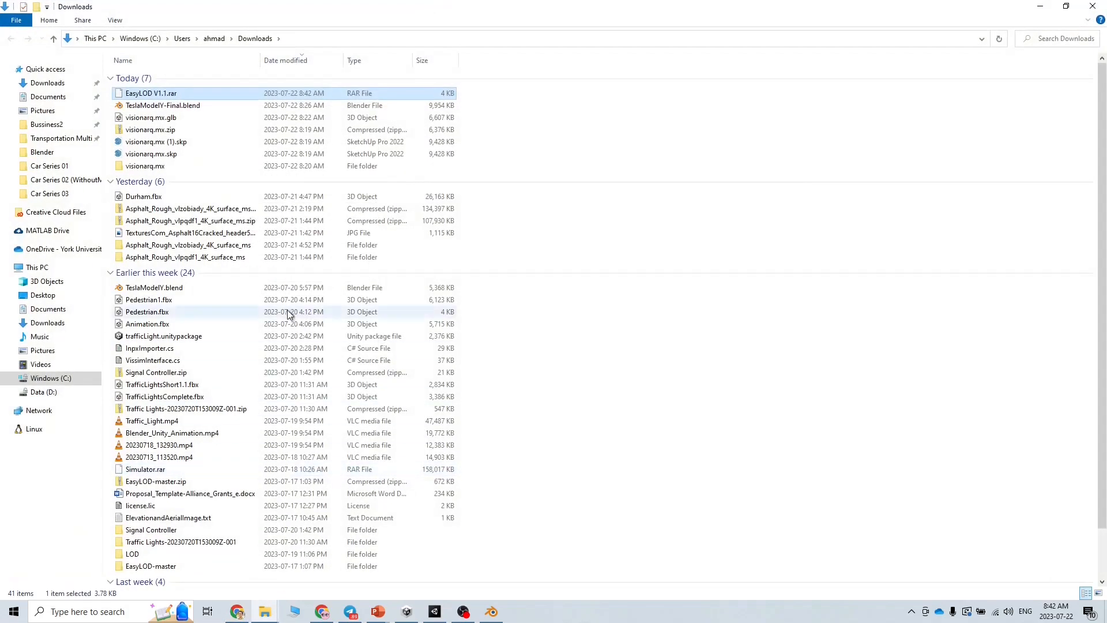
pyautogui.click(493, 123)
pyautogui.click(169, 95)
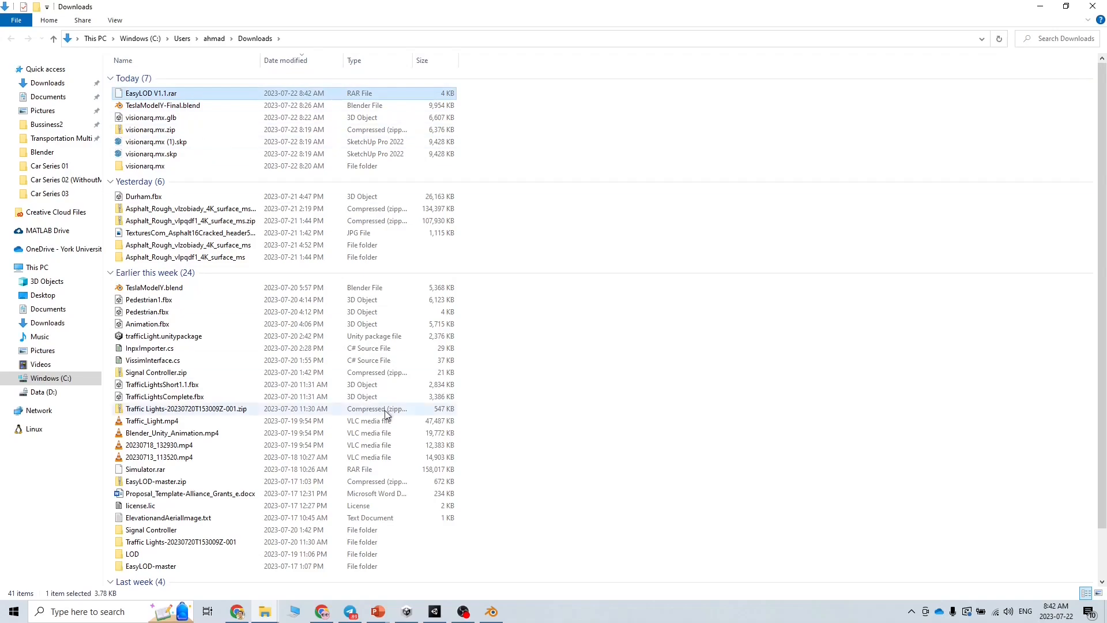
pyautogui.click(491, 611)
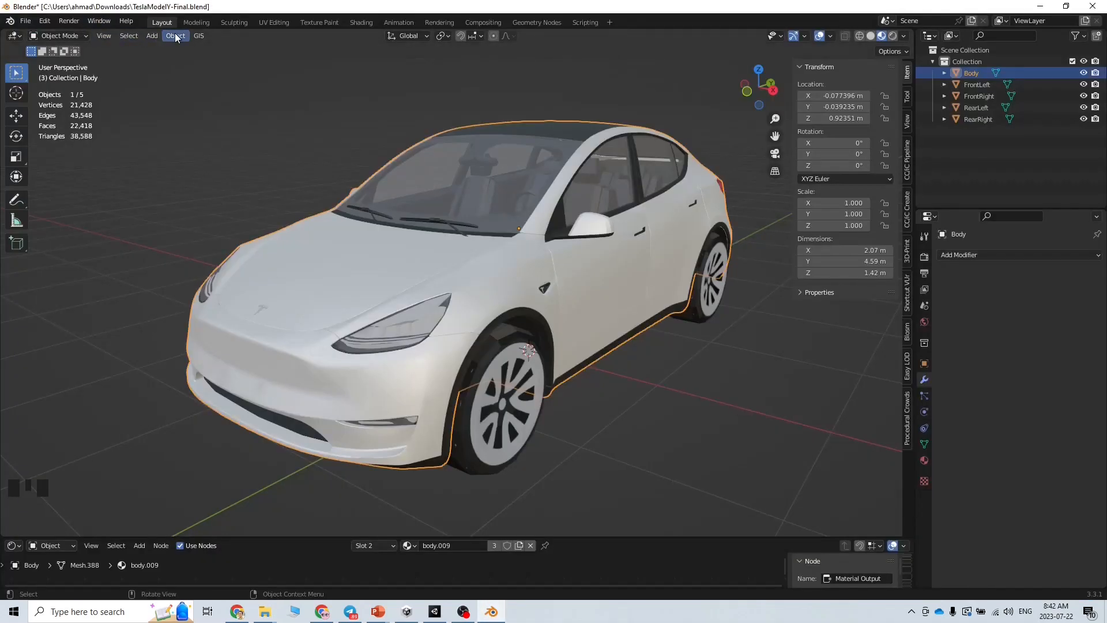
# Install the EasyLOD-master archive from Downloads through Blender's Add-ons preferences, then switch back to Chrome
pyautogui.click(51, 22)
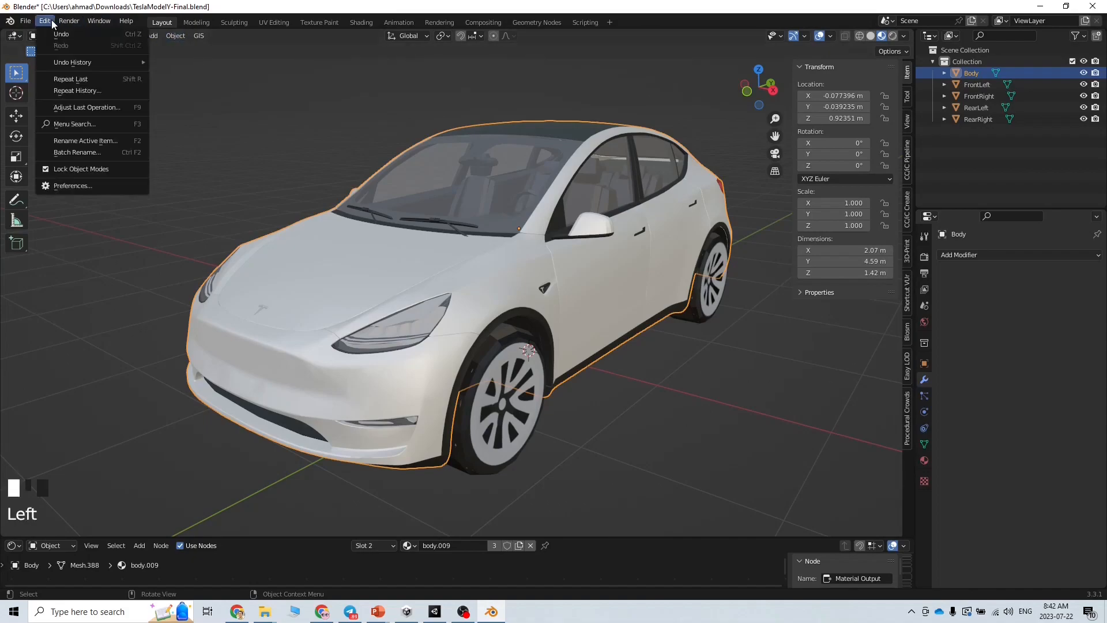
pyautogui.click(98, 185)
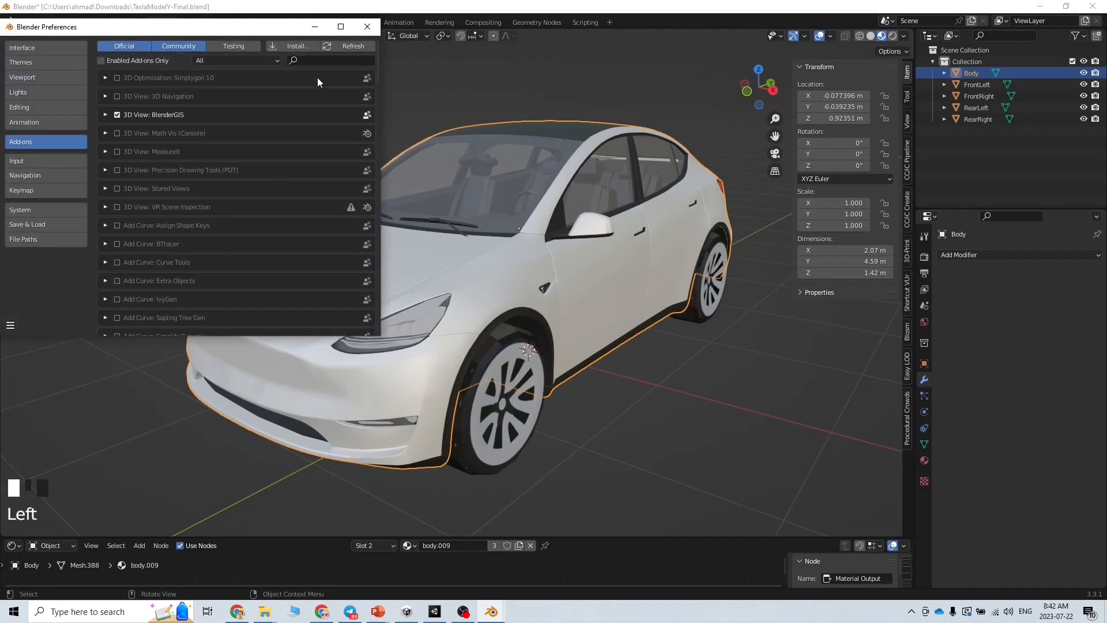
pyautogui.click(297, 47)
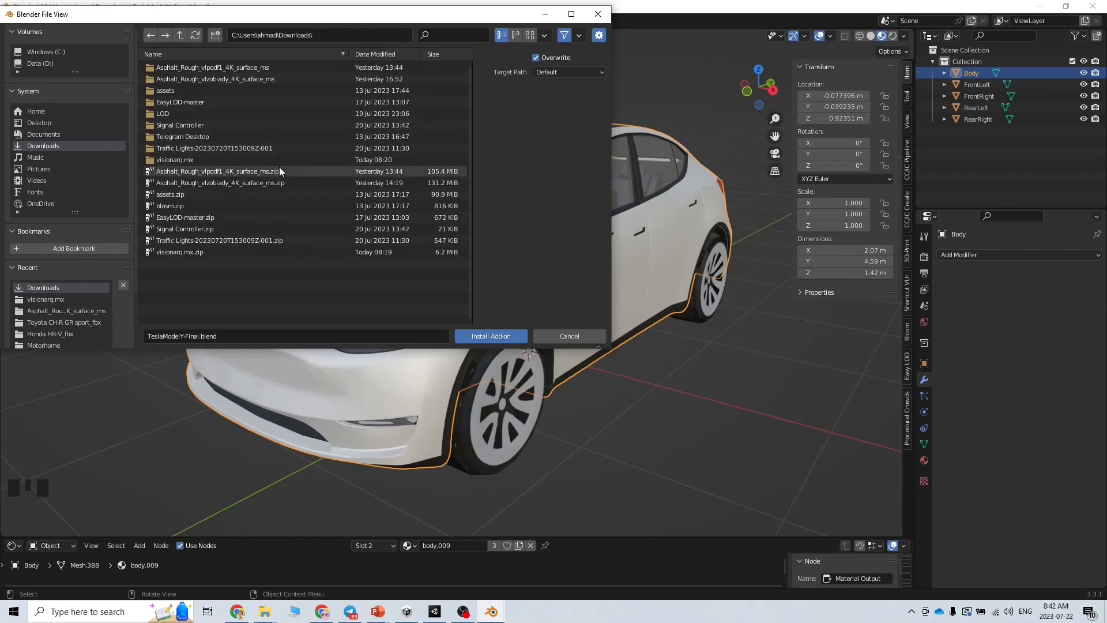
pyautogui.click(267, 217)
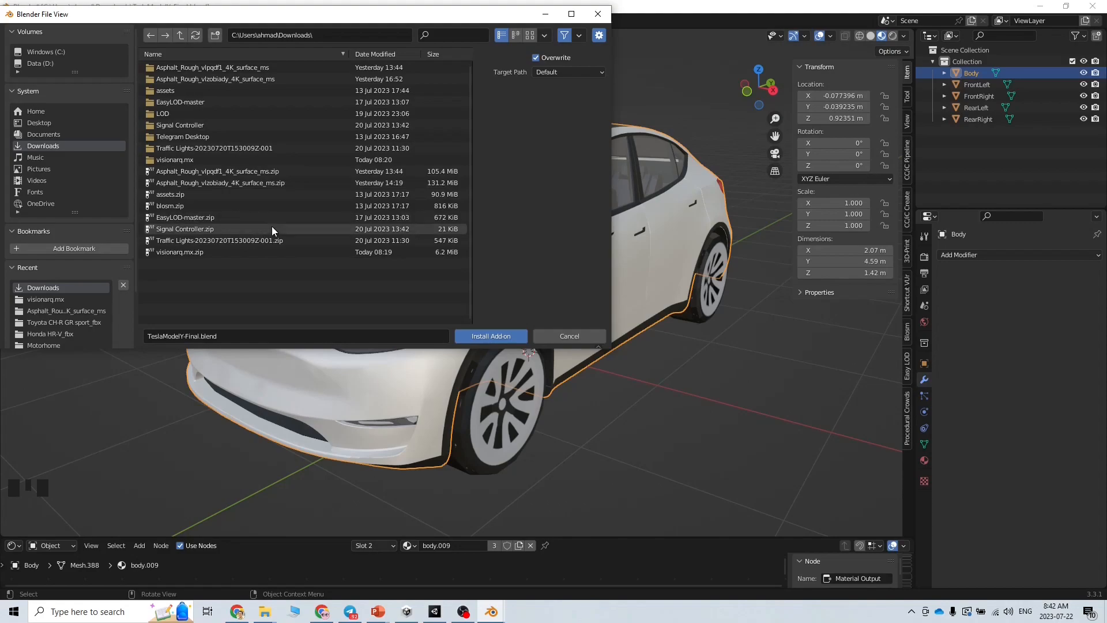
pyautogui.click(491, 336)
pyautogui.click(239, 613)
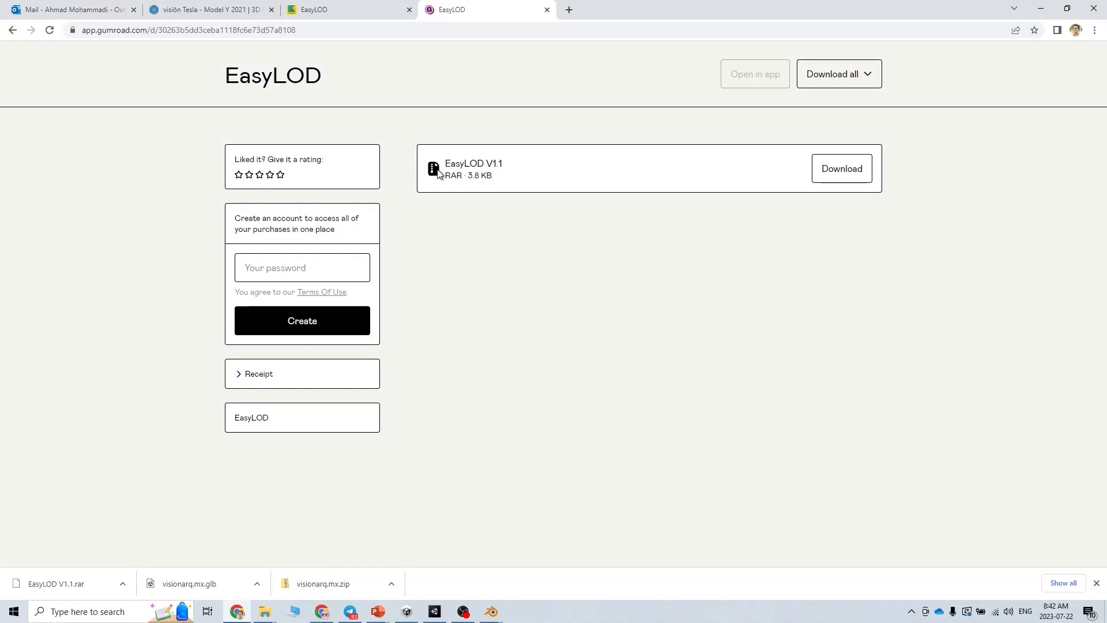
# Download EasyLOD as a ZIP from Gumroad and locate EasyLOD.zip in Downloads
pyautogui.click(865, 78)
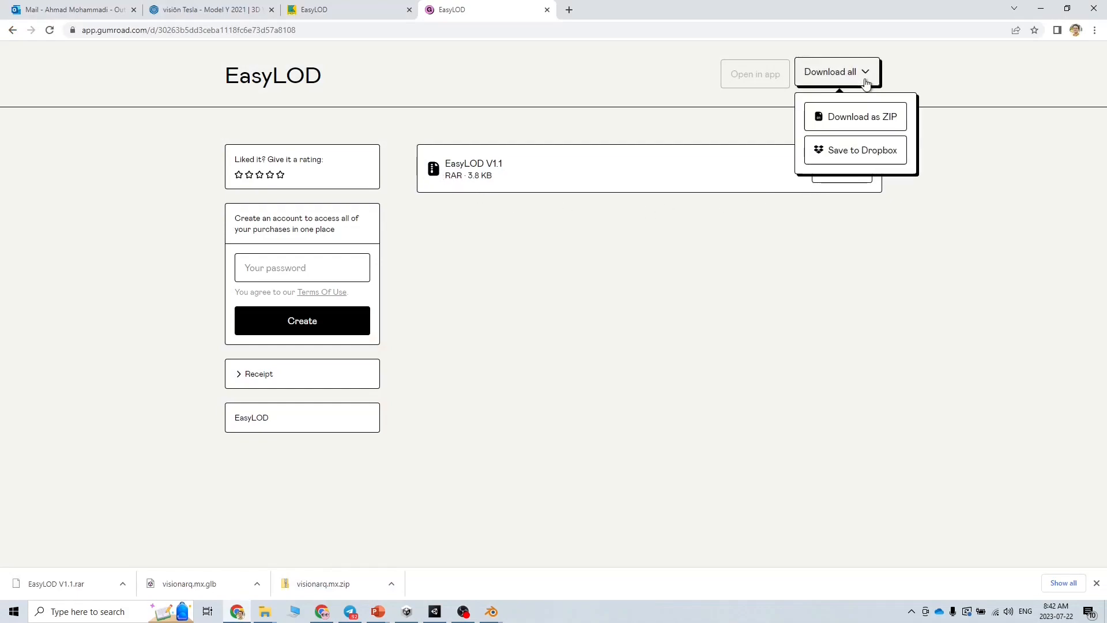
pyautogui.click(860, 116)
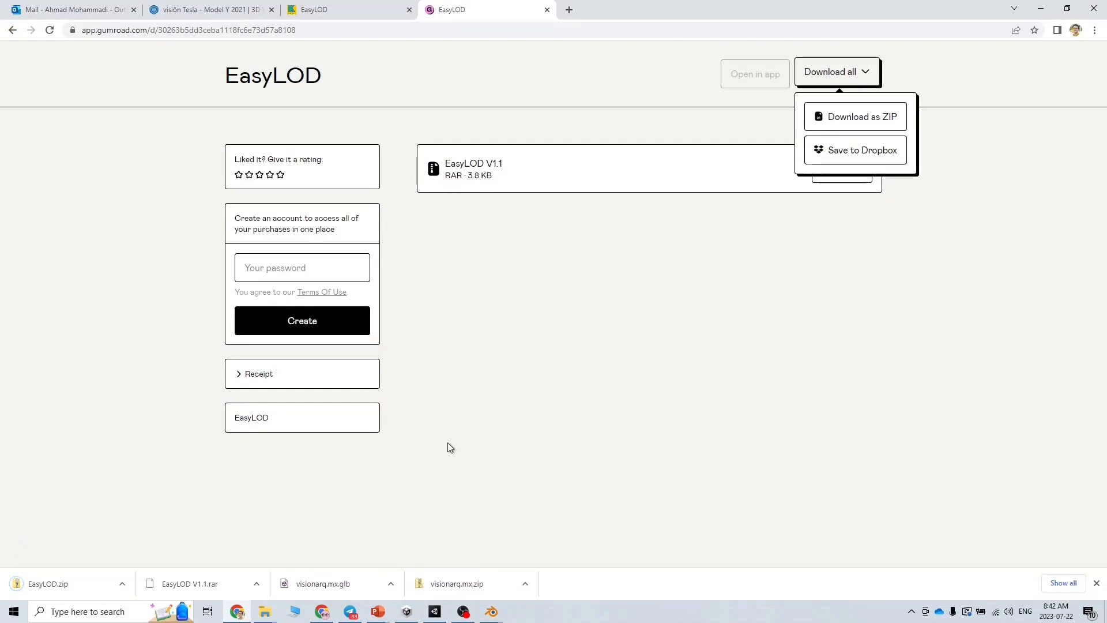
pyautogui.click(122, 585)
pyautogui.click(141, 546)
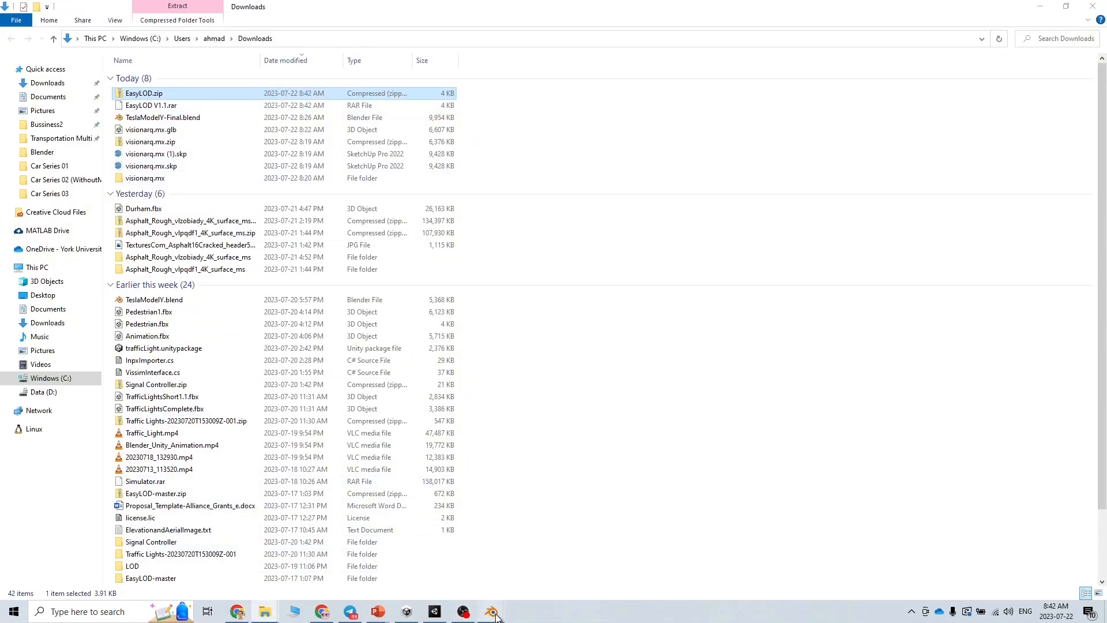
# Return to Blender's preferences and browse for an add-on file to install
pyautogui.moveTo(487, 613)
pyautogui.click(455, 574)
pyautogui.click(285, 46)
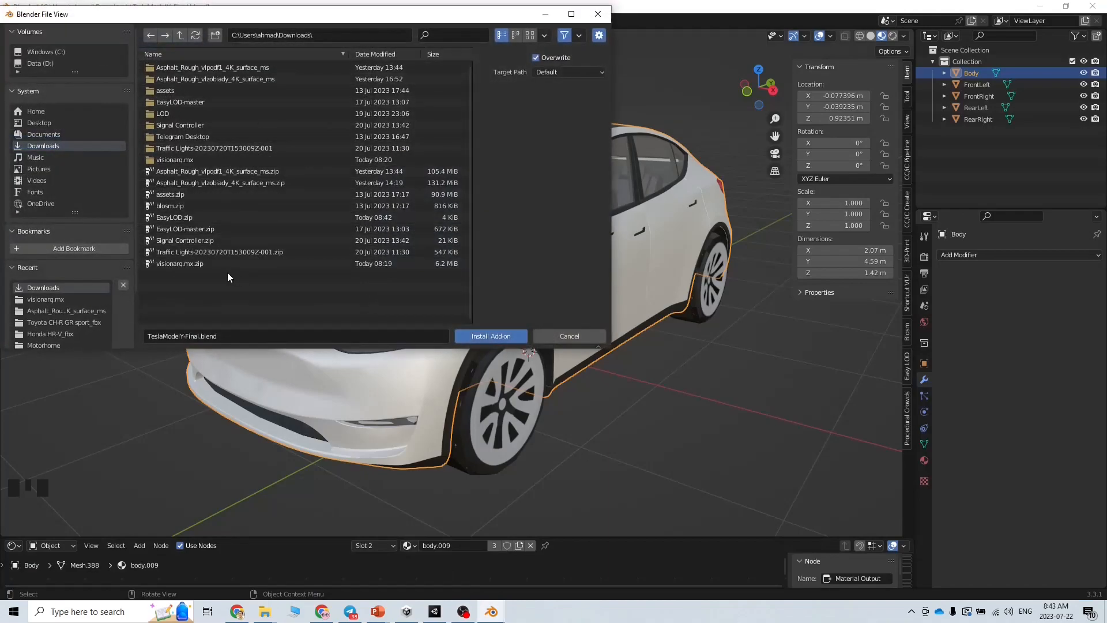
# Install EasyLOD.zip as an add-on and find it by searching 'easy' in the add-on list
pyautogui.click(190, 220)
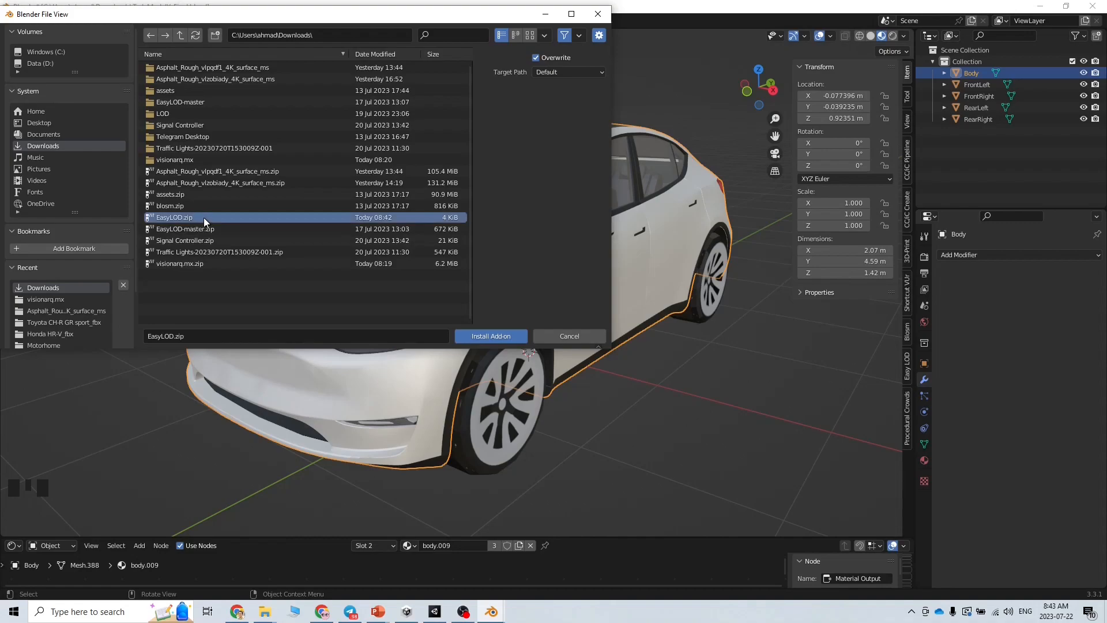
pyautogui.click(494, 336)
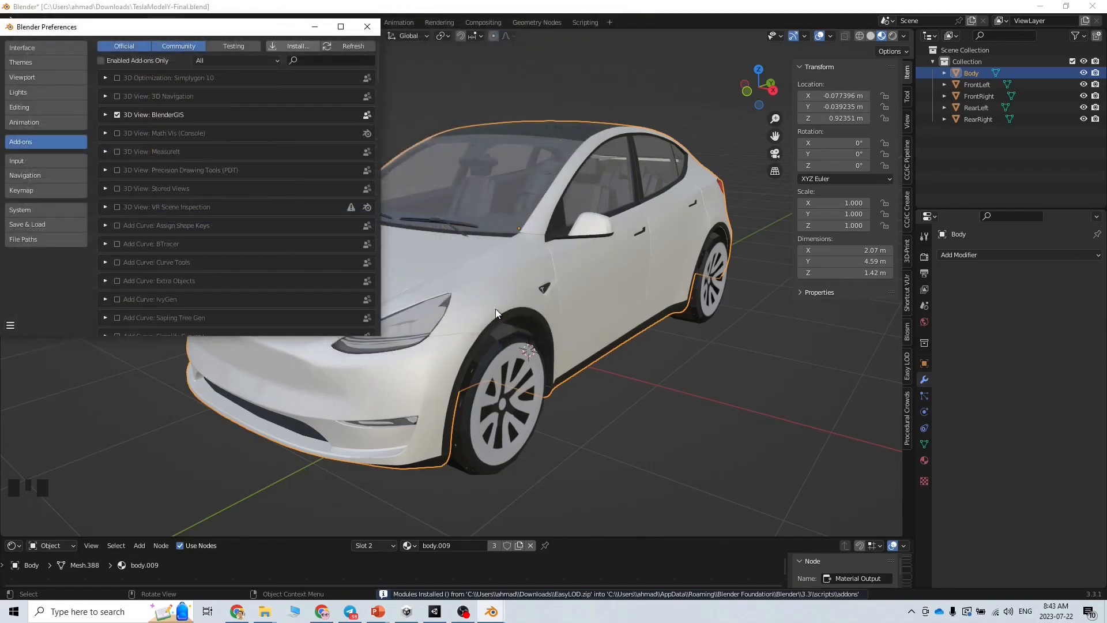
pyautogui.scroll(-10, 269, 212)
pyautogui.scroll(10, 273, 231)
pyautogui.click(308, 60)
pyautogui.write('easy')
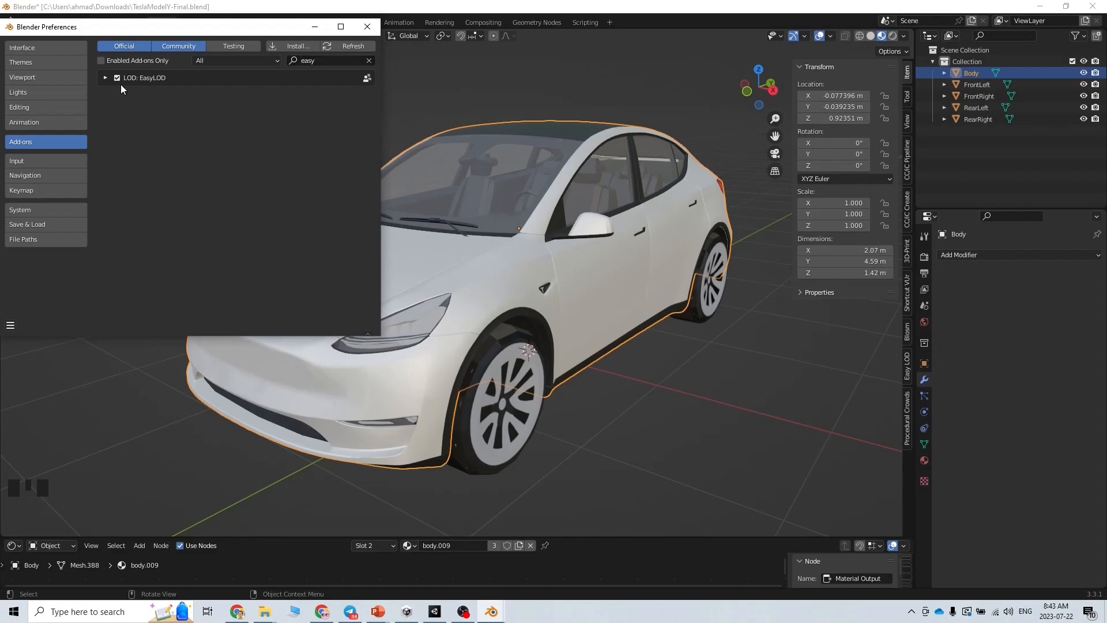
pyautogui.click(105, 78)
pyautogui.click(106, 78)
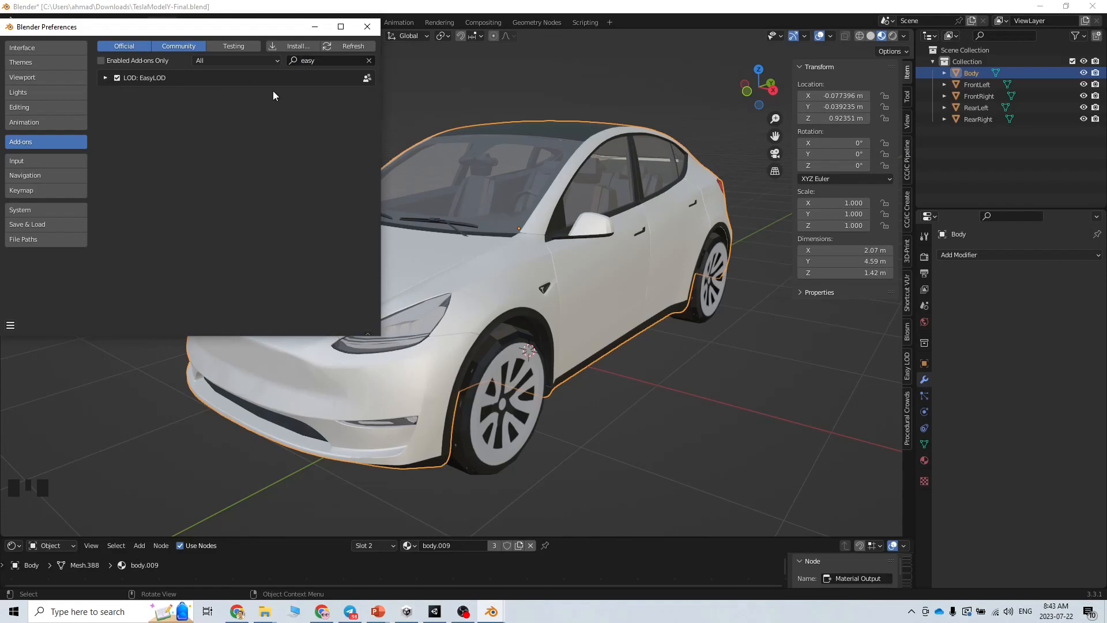
# Close the preferences and bring up the Easy LOD panel in the 3D view sidebar
pyautogui.click(367, 27)
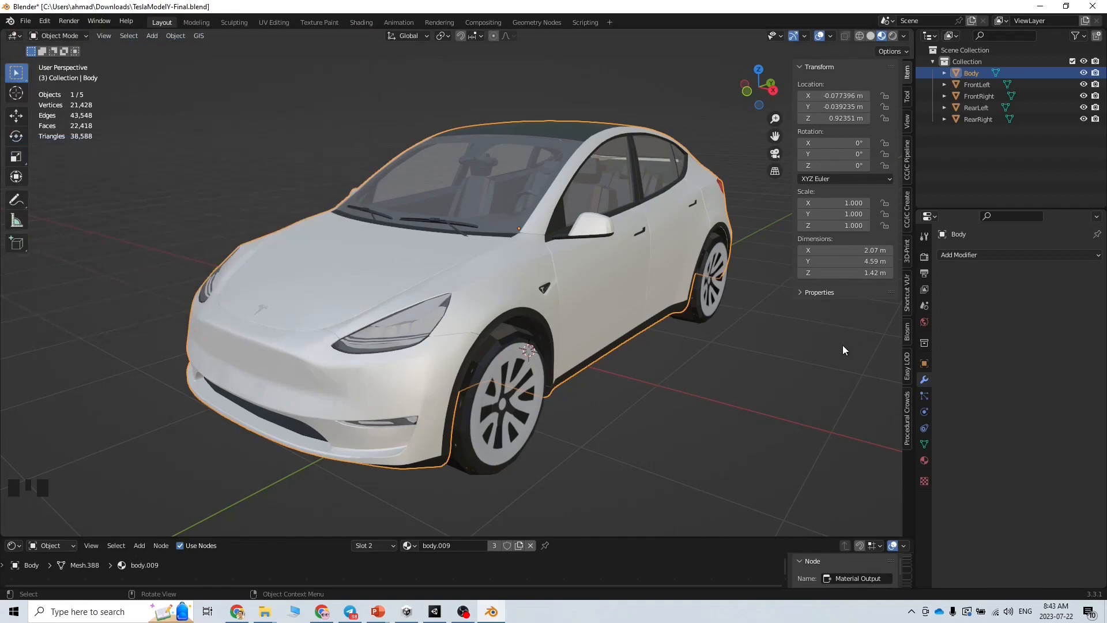
pyautogui.click(815, 374)
pyautogui.click(908, 372)
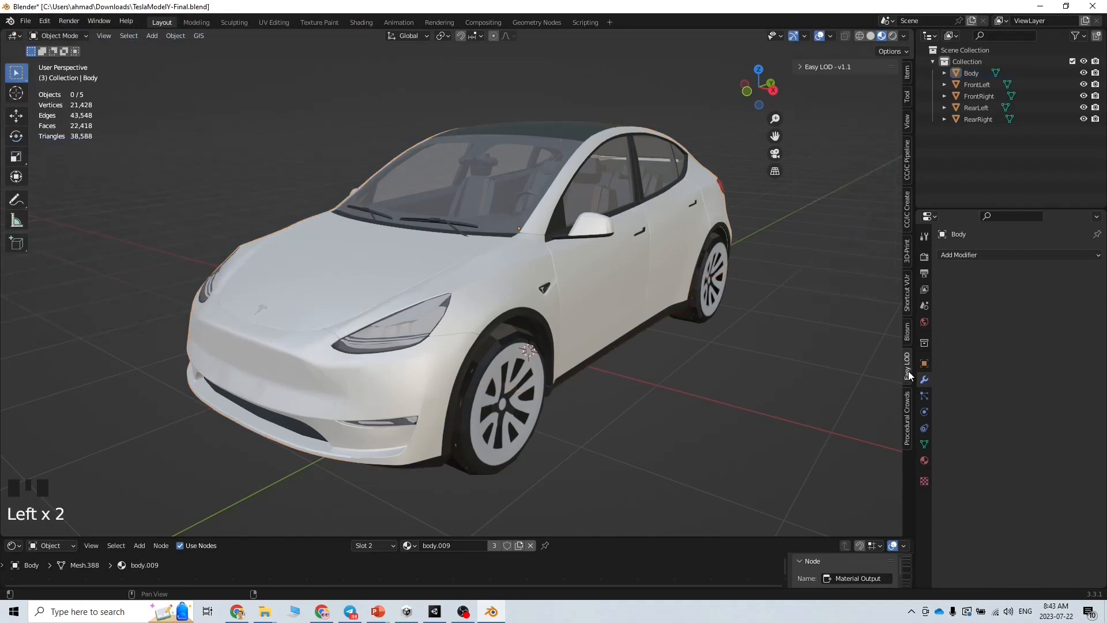
# Save Blender's preferences with EasyLOD enabled, close them, and select the car body
pyautogui.click(44, 21)
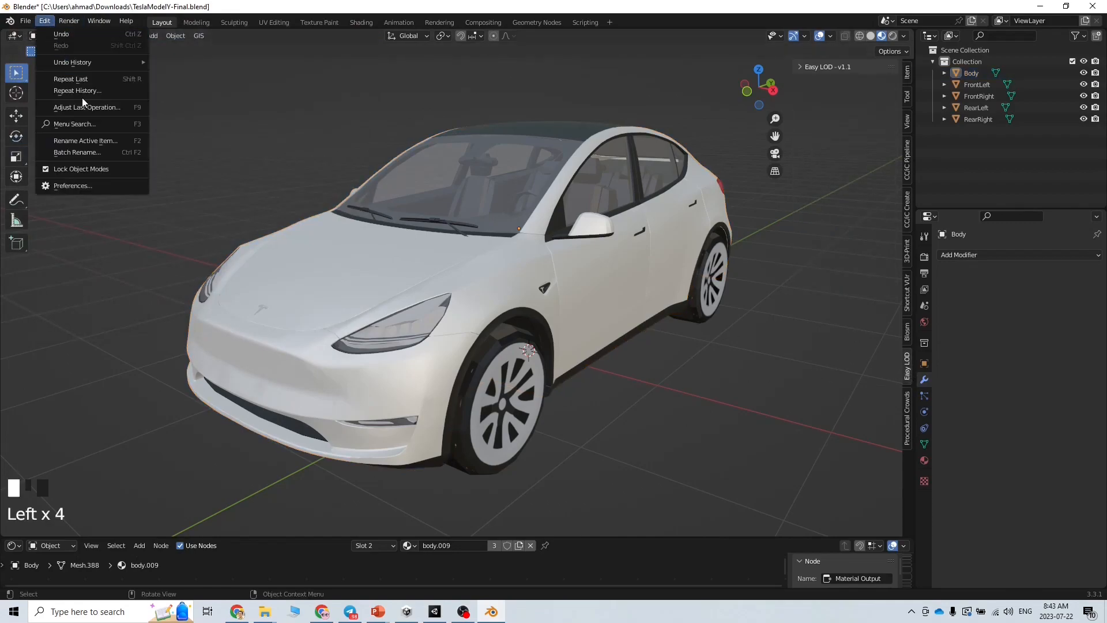
pyautogui.click(92, 185)
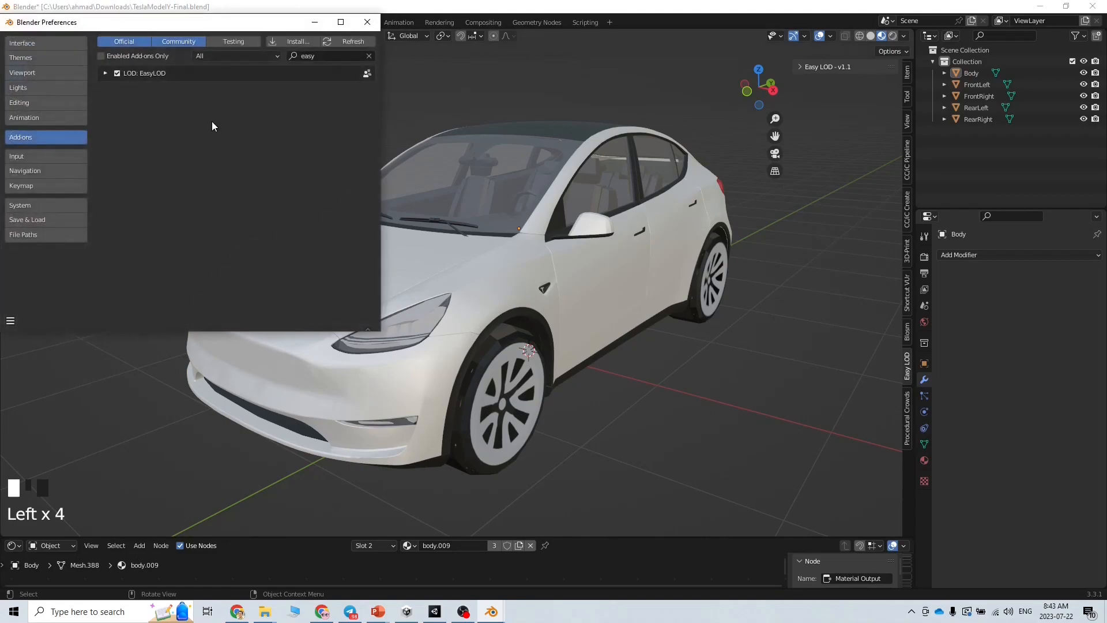
pyautogui.click(105, 73)
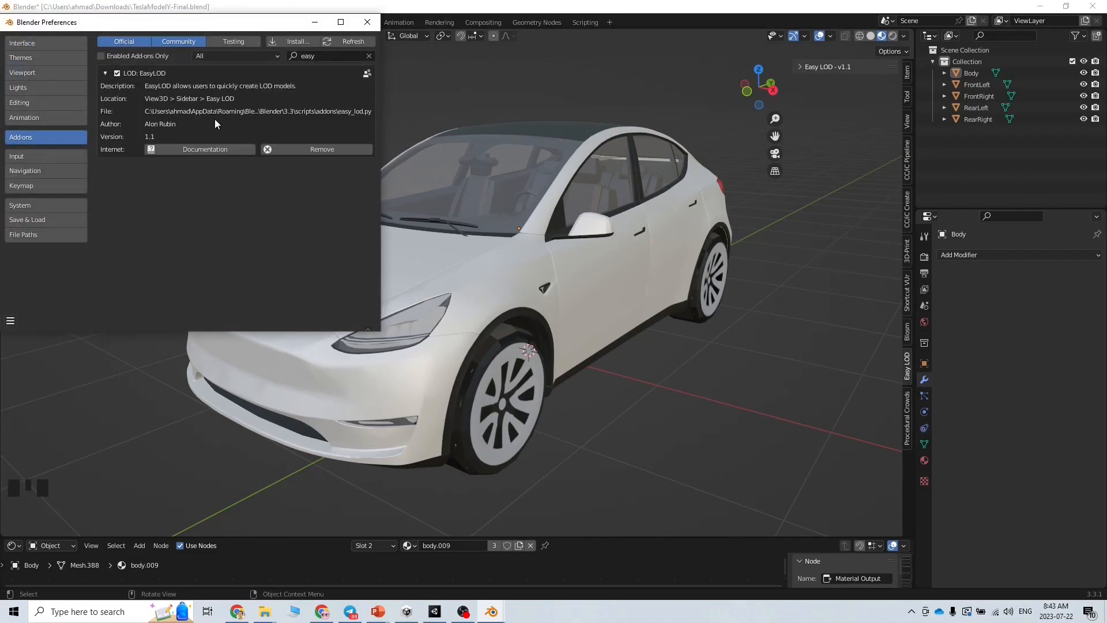
pyautogui.click(11, 321)
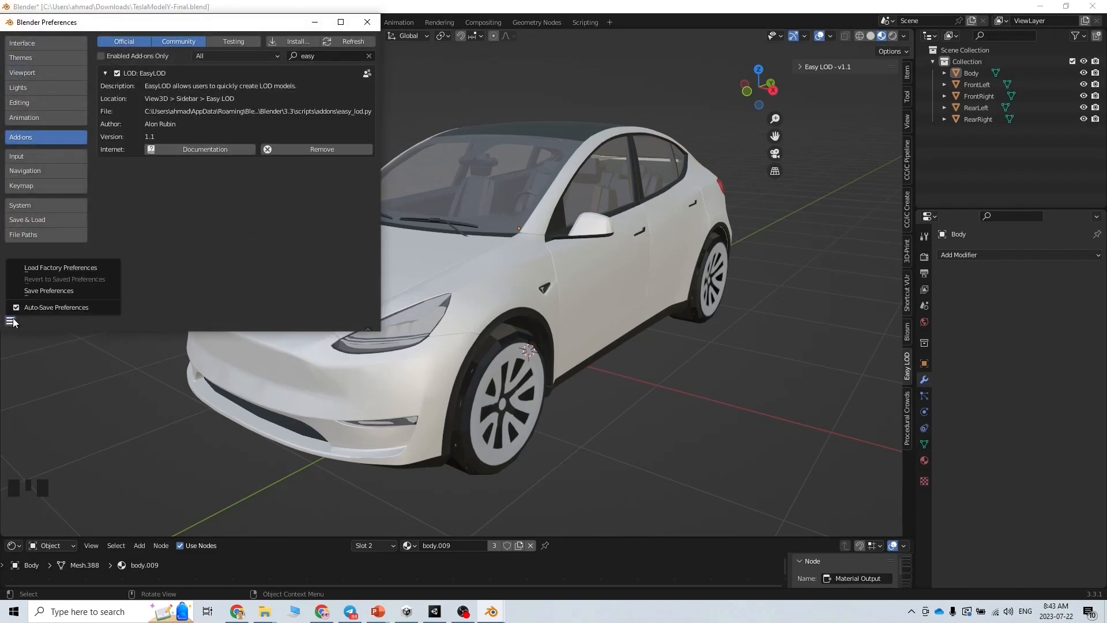
pyautogui.click(43, 291)
pyautogui.click(368, 22)
pyautogui.click(910, 377)
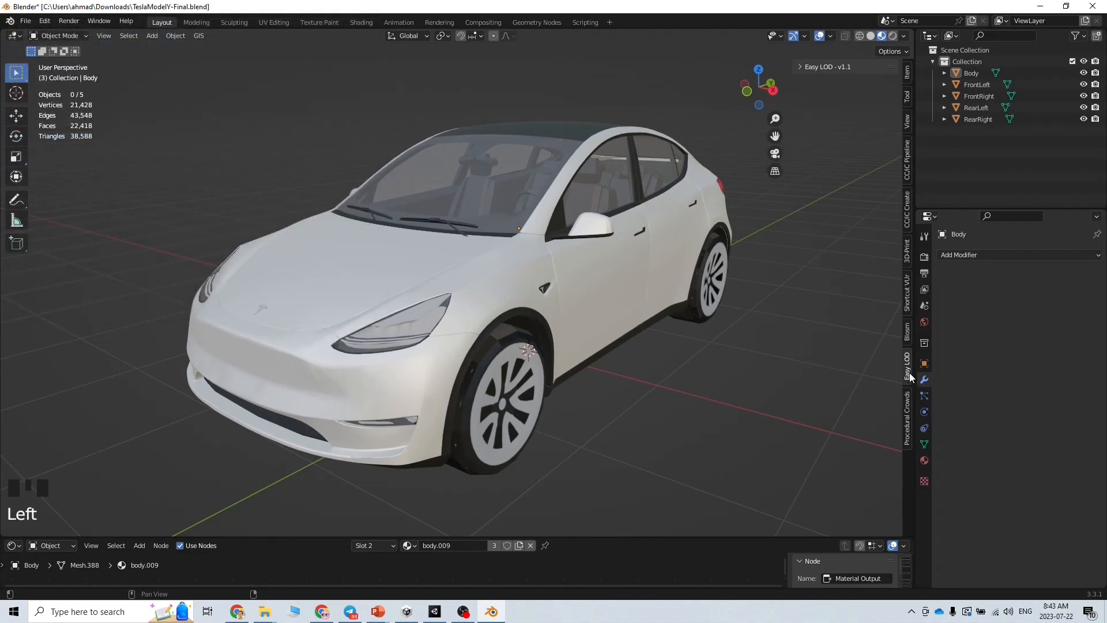
pyautogui.click(602, 295)
# Select the front-left wheel of the car
pyautogui.moveTo(622, 344); pyautogui.dragTo(627, 378, button='middle')
pyautogui.scroll(-2, 645, 366)
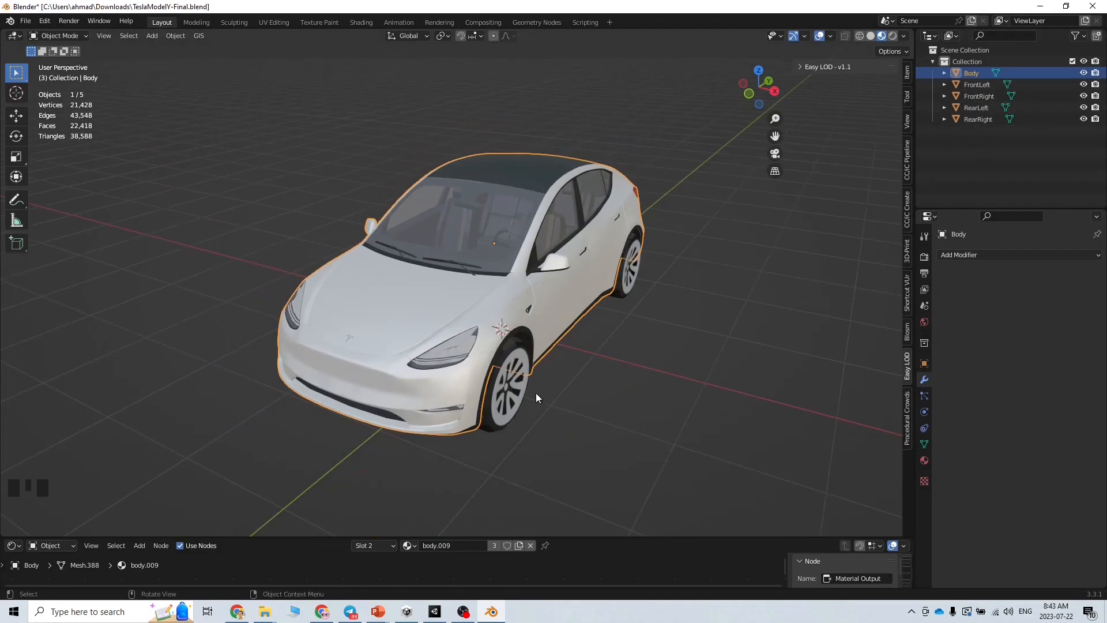
pyautogui.click(508, 389)
pyautogui.moveTo(508, 390)
pyautogui.mouseDown(button='middle')
pyautogui.moveTo(604, 434)
pyautogui.moveTo(502, 387)
pyautogui.mouseUp(button='middle')
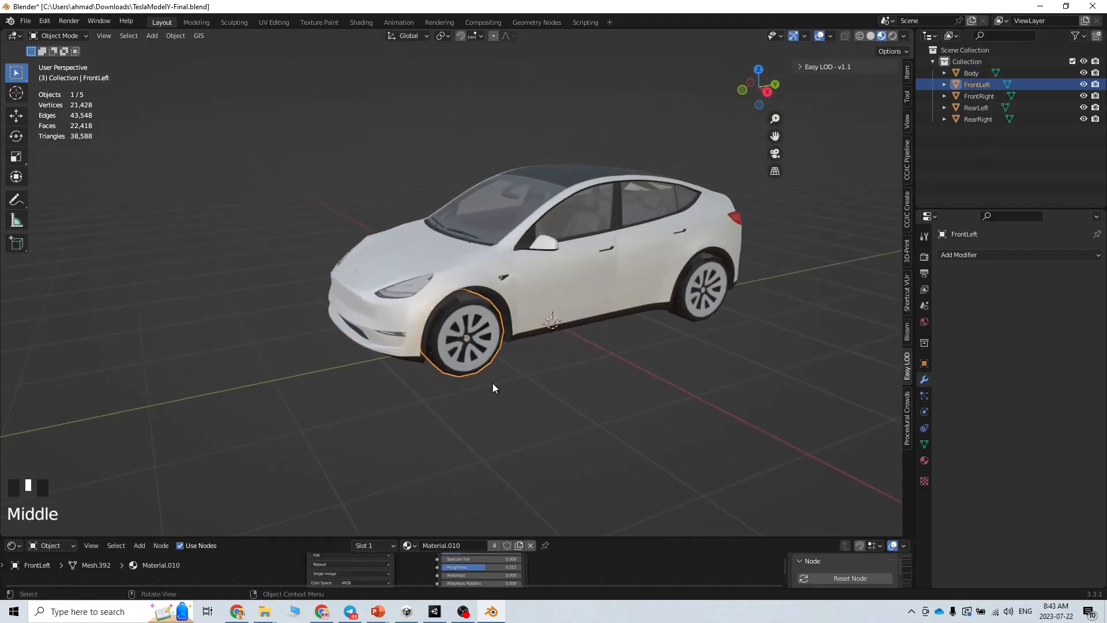
pyautogui.scroll(4, 448, 385)
pyautogui.scroll(-2, 469, 397)
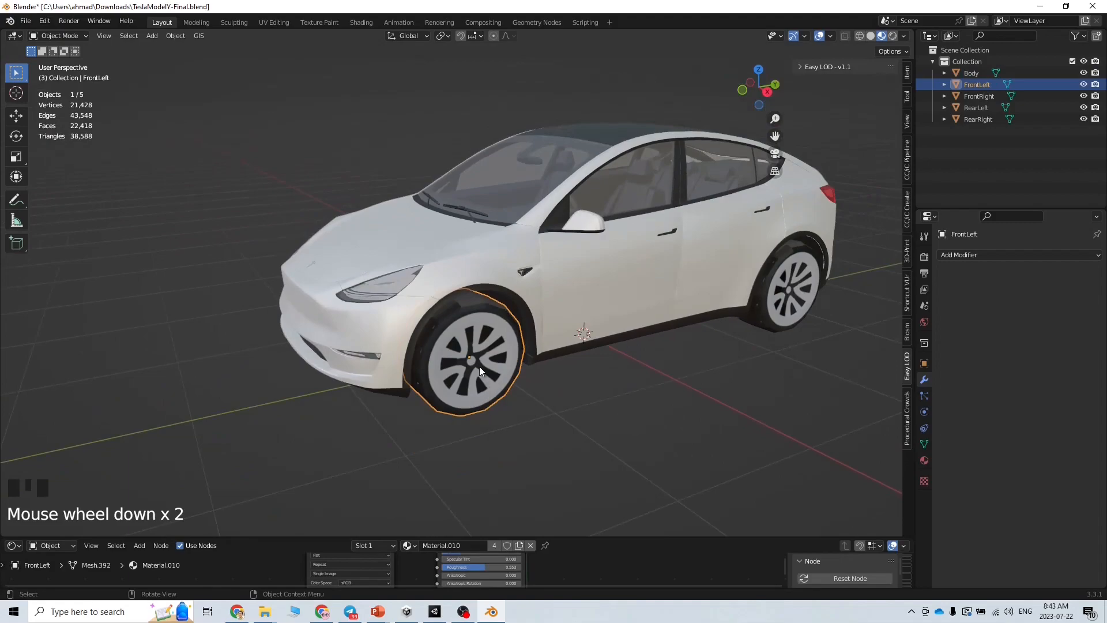
# Connect the base colour texture's Color output into the wheel material's Base Color
pyautogui.moveTo(443, 536); pyautogui.dragTo(438, 334)
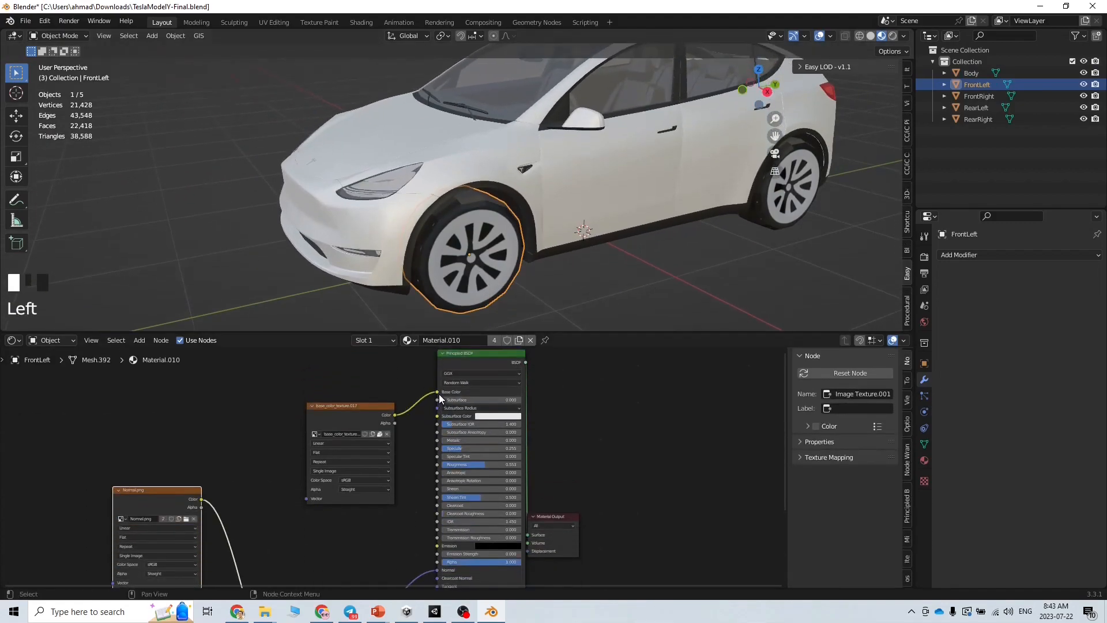
pyautogui.moveTo(437, 392); pyautogui.dragTo(406, 378)
pyautogui.moveTo(476, 302); pyautogui.dragTo(549, 270, button='middle')
pyautogui.click(395, 419)
pyautogui.moveTo(393, 414); pyautogui.dragTo(438, 392)
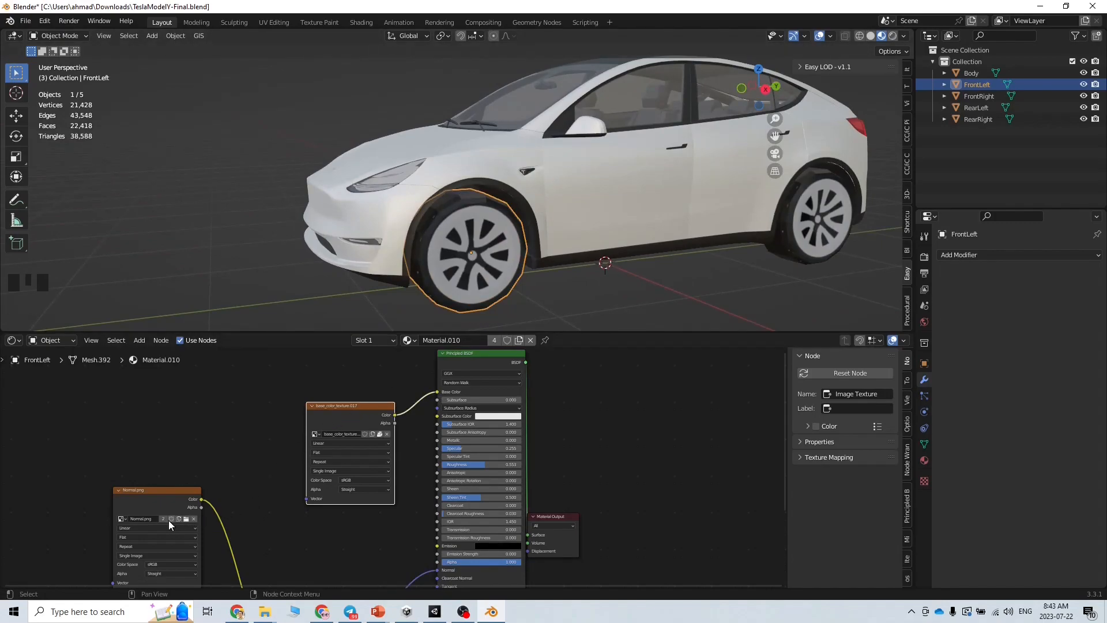
# Switch the lower image node to the Normal image, then reselect the car body
pyautogui.click(123, 519)
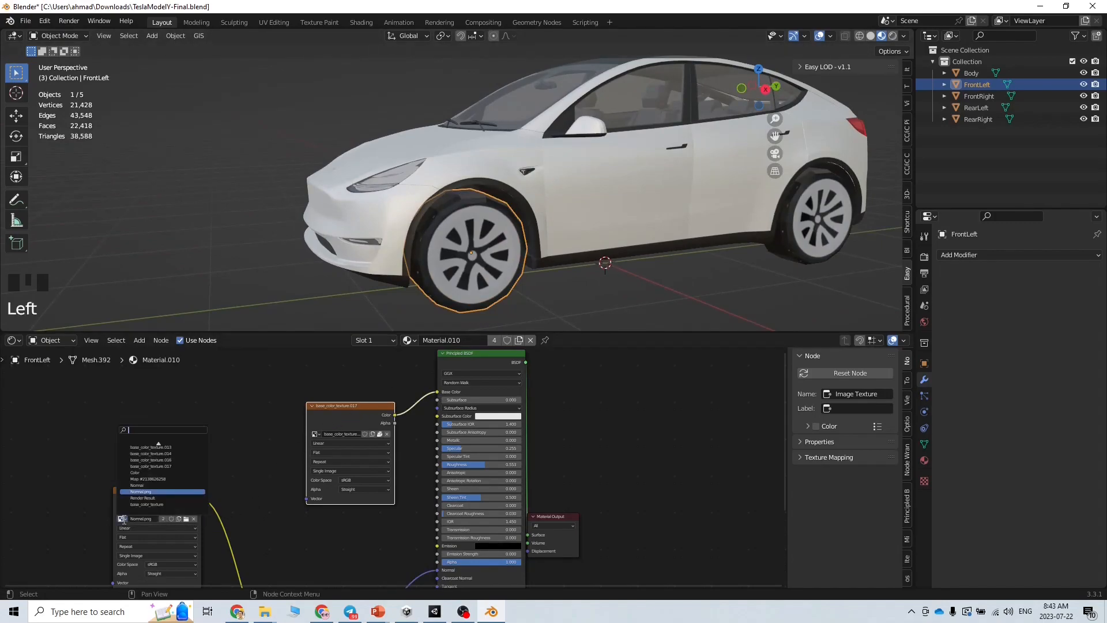
pyautogui.click(156, 486)
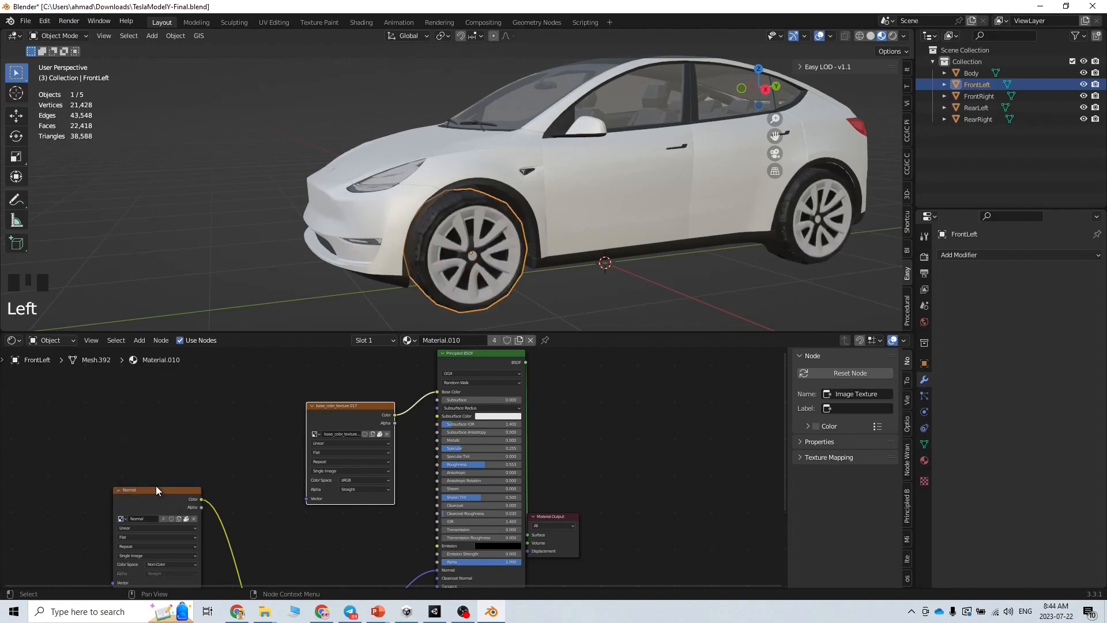
pyautogui.moveTo(583, 296); pyautogui.dragTo(580, 316, button='middle')
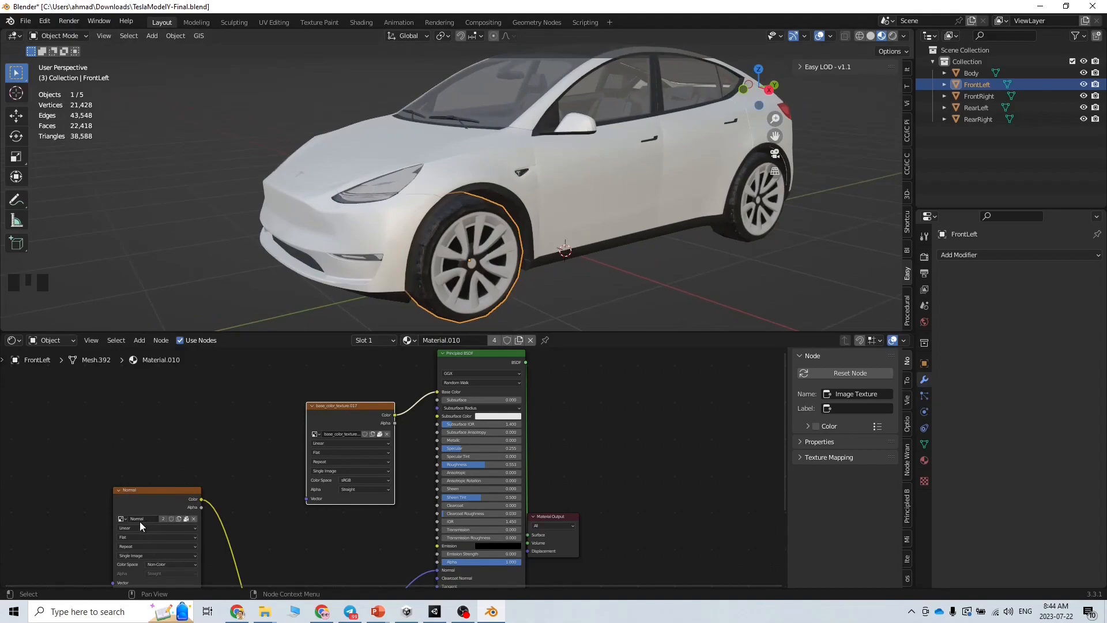
pyautogui.moveTo(351, 334); pyautogui.dragTo(351, 439)
pyautogui.moveTo(577, 385); pyautogui.dragTo(564, 278, button='middle')
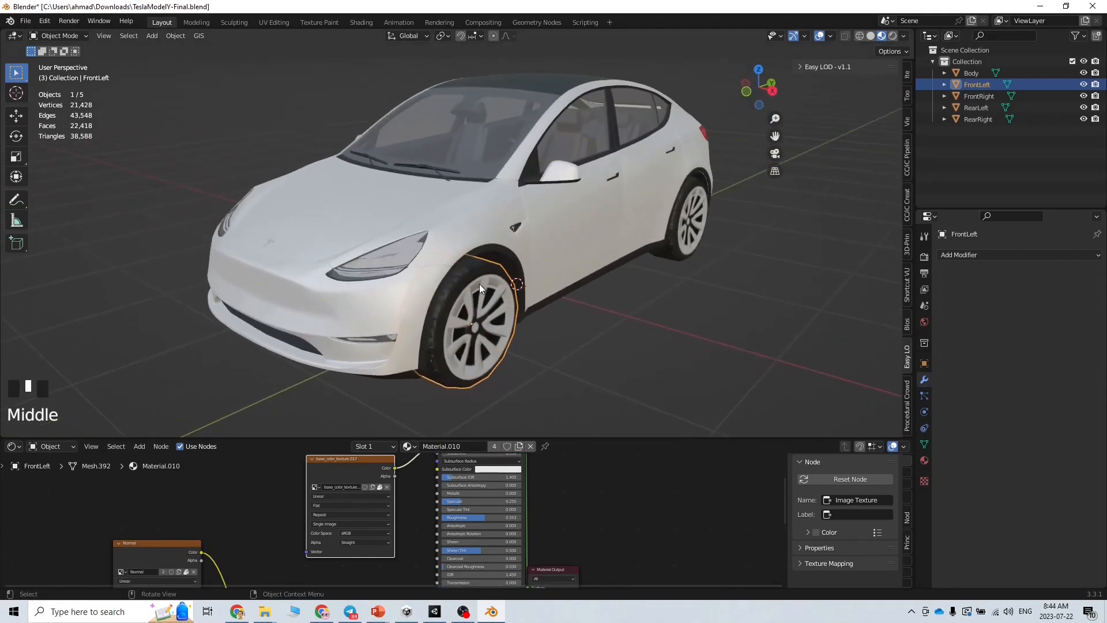
pyautogui.click(980, 75)
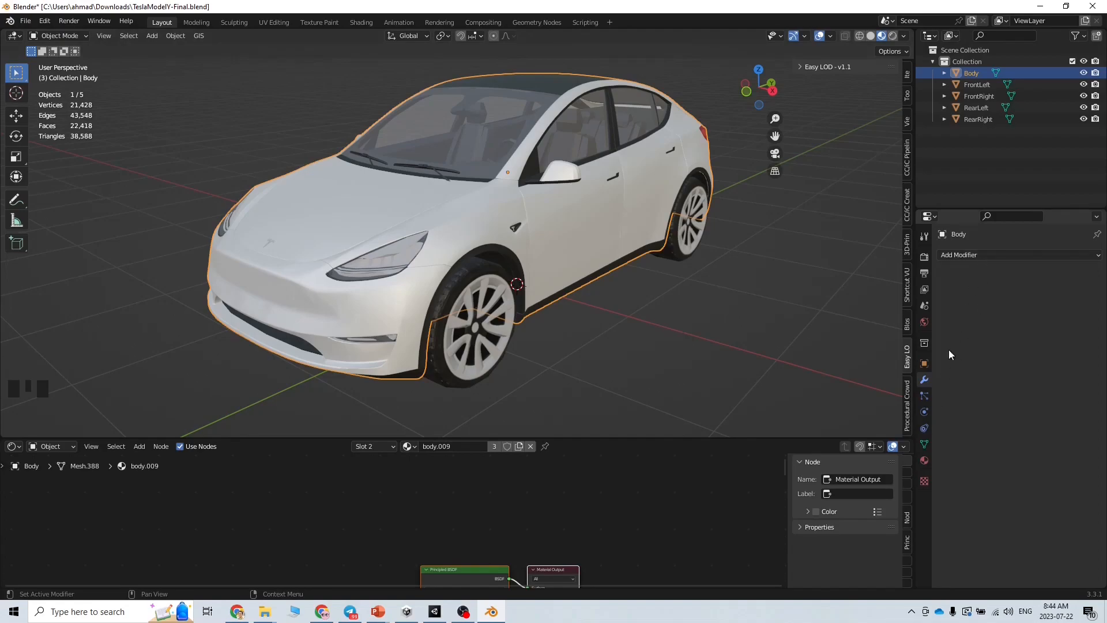
# Expand the Easy LOD panel and add an LOD group, creating LOD0–LOD5 modifiers on the body
pyautogui.click(907, 365)
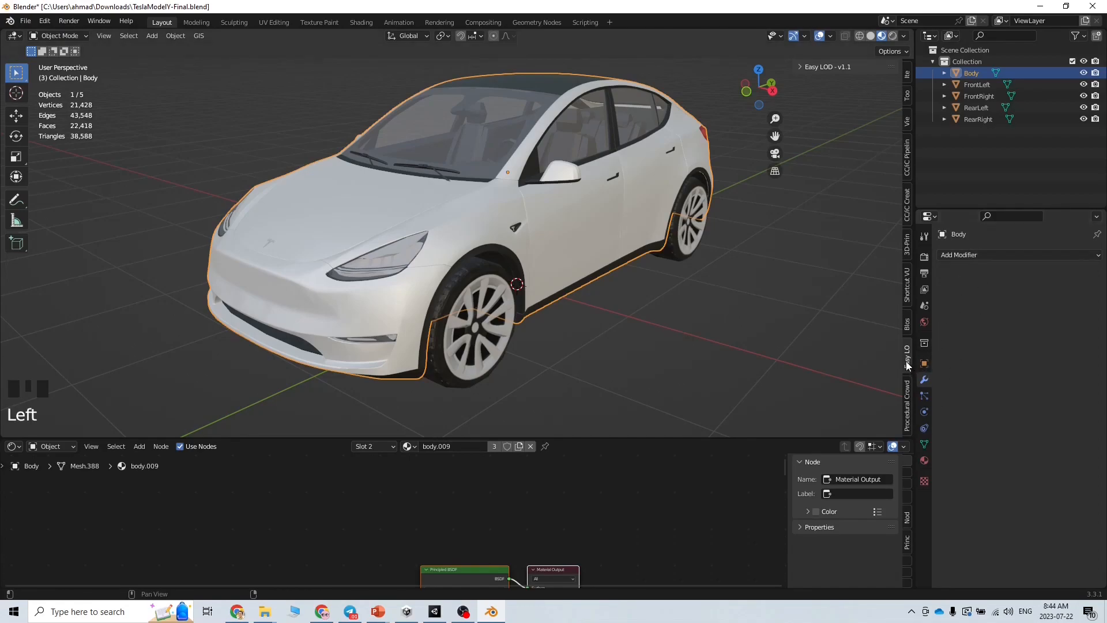
pyautogui.moveTo(810, 438); pyautogui.dragTo(811, 473)
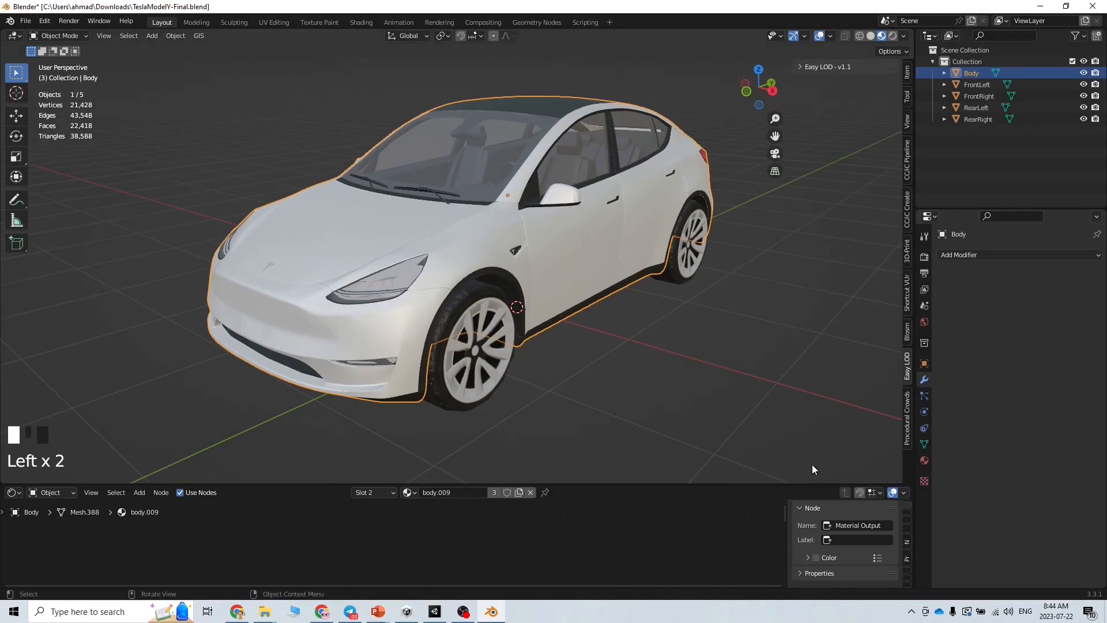
pyautogui.click(905, 357)
pyautogui.click(908, 365)
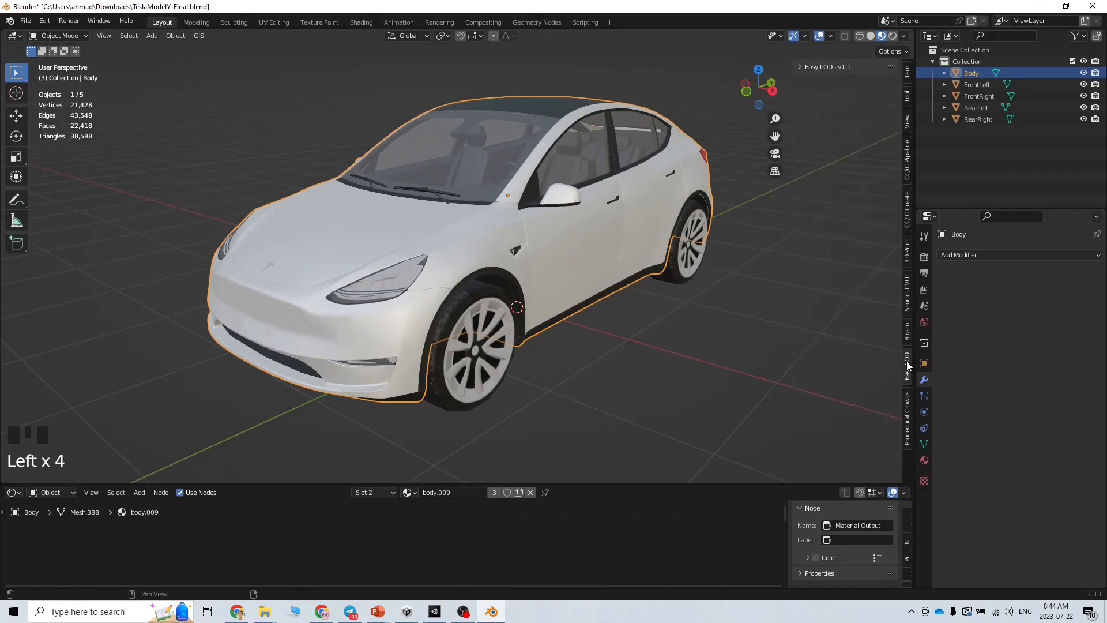
pyautogui.click(802, 67)
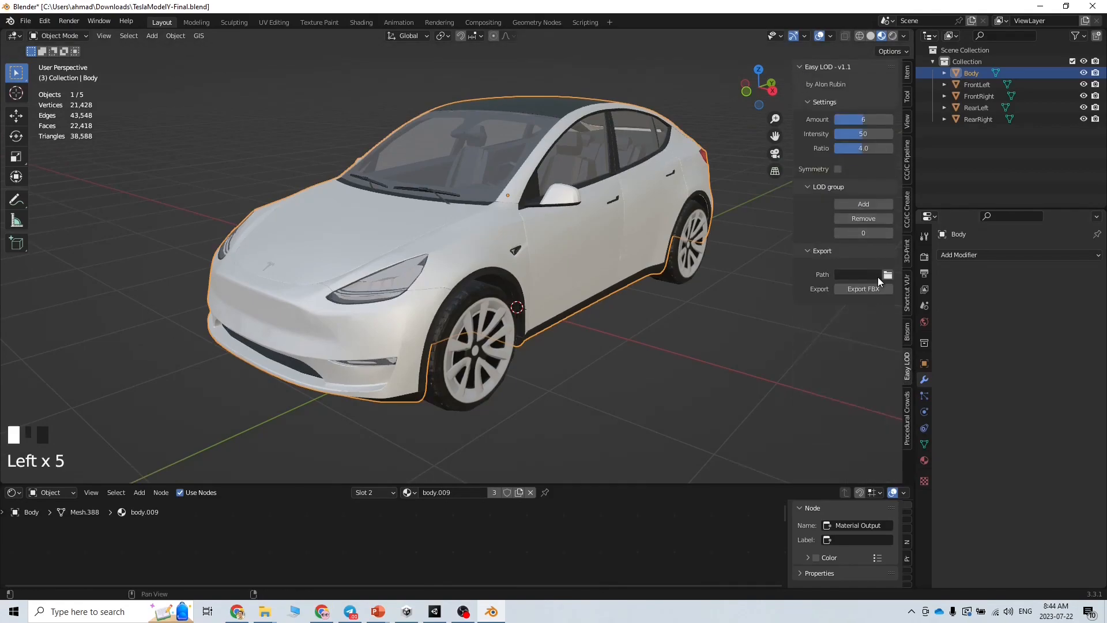
pyautogui.click(868, 200)
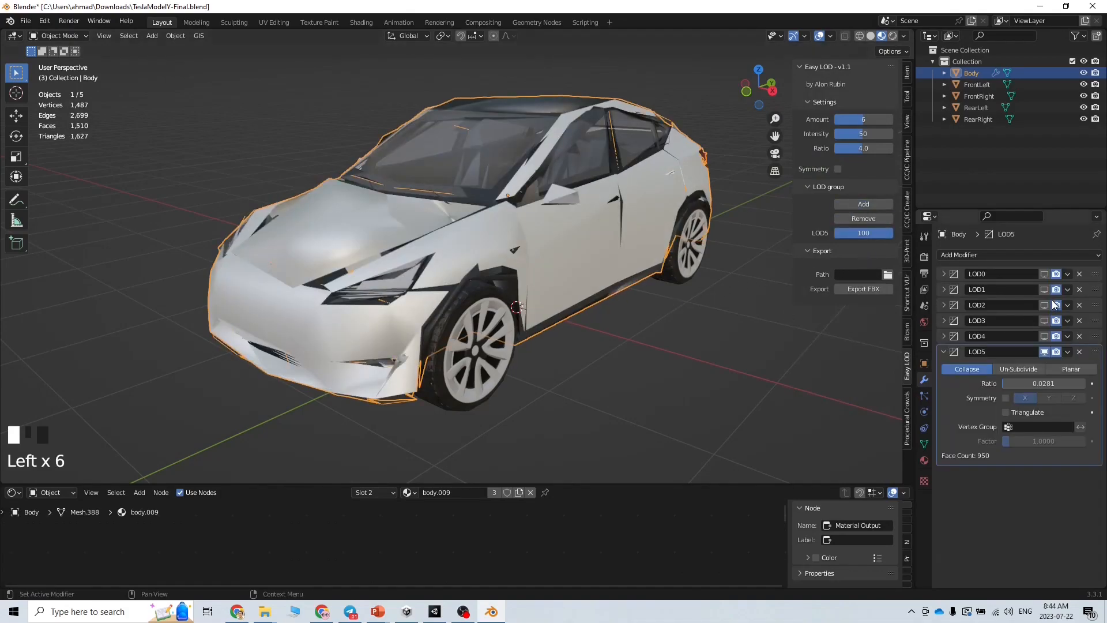
# Preview LOD0 through LOD5 one at a time in the viewport, turning each off afterwards
pyautogui.click(1045, 352)
pyautogui.click(1045, 274)
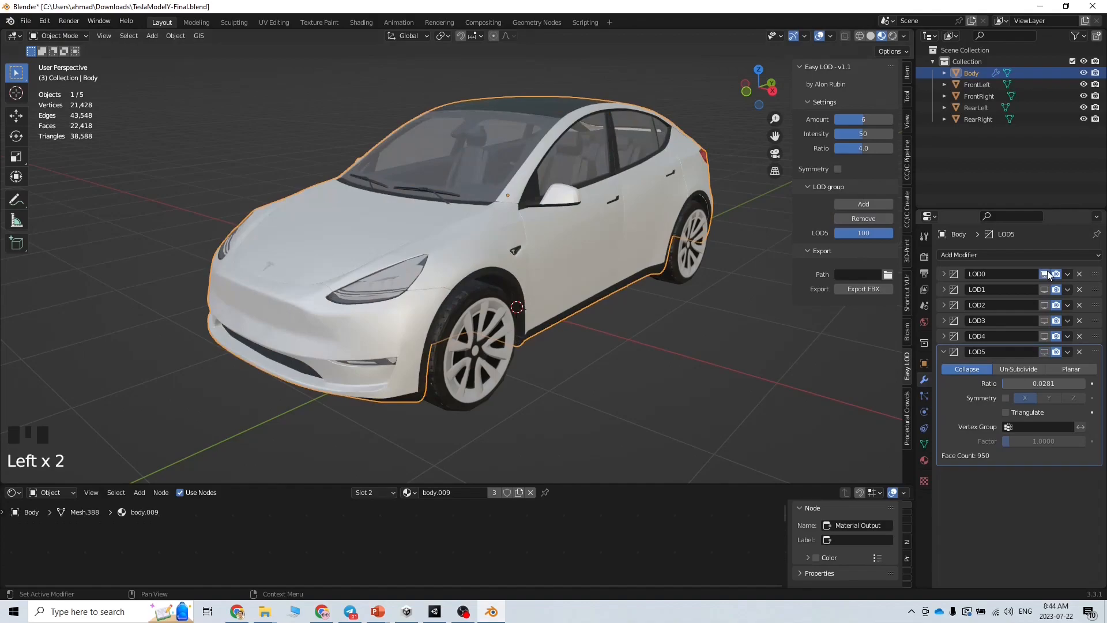
pyautogui.click(1045, 275)
pyautogui.click(1045, 289)
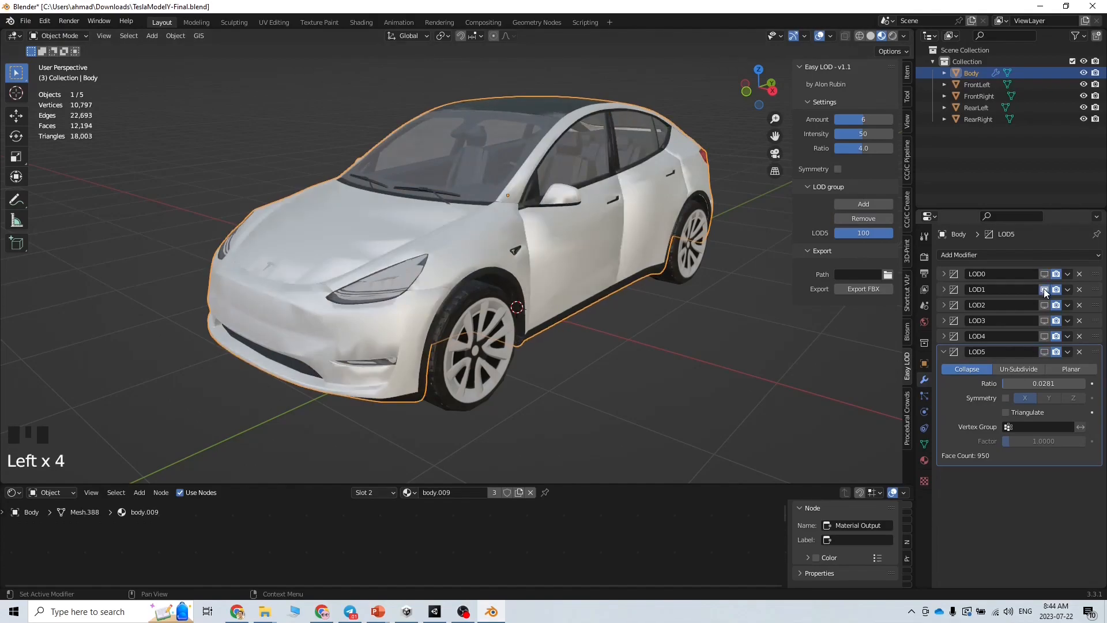
pyautogui.click(1044, 289)
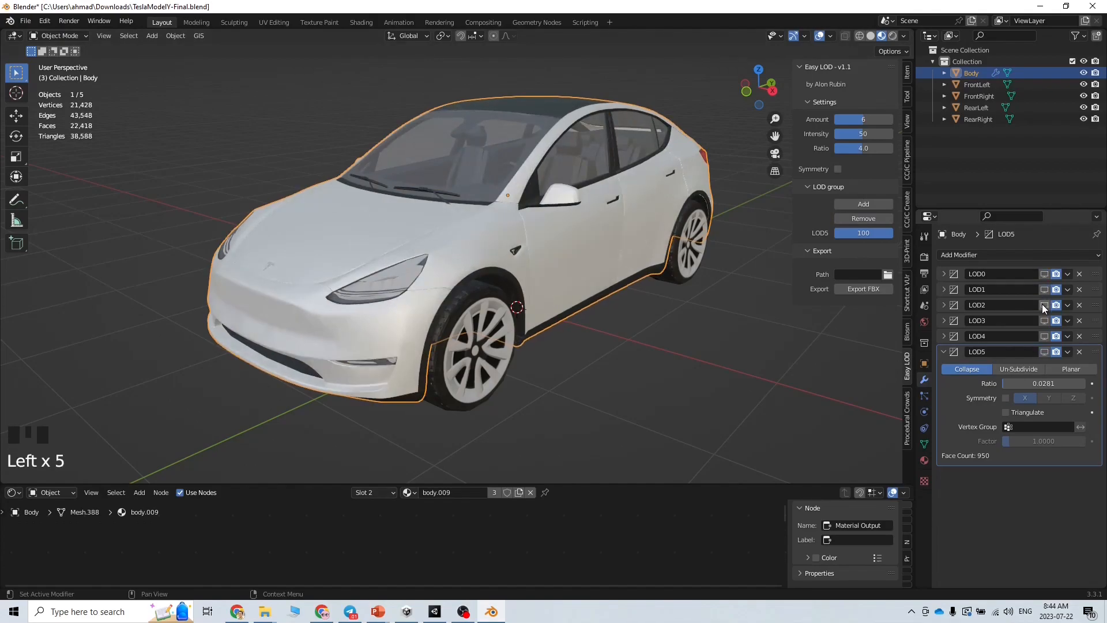
pyautogui.click(1043, 304)
pyautogui.click(1045, 305)
pyautogui.click(1046, 318)
pyautogui.click(1046, 317)
pyautogui.click(1045, 335)
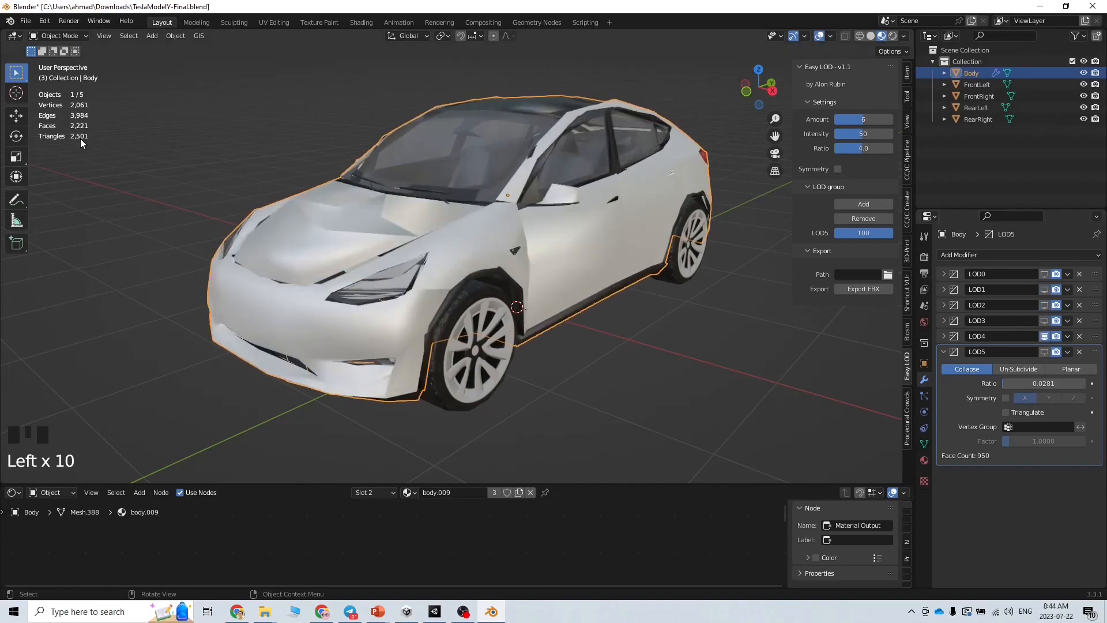
pyautogui.click(1045, 336)
pyautogui.click(1045, 351)
pyautogui.click(1045, 352)
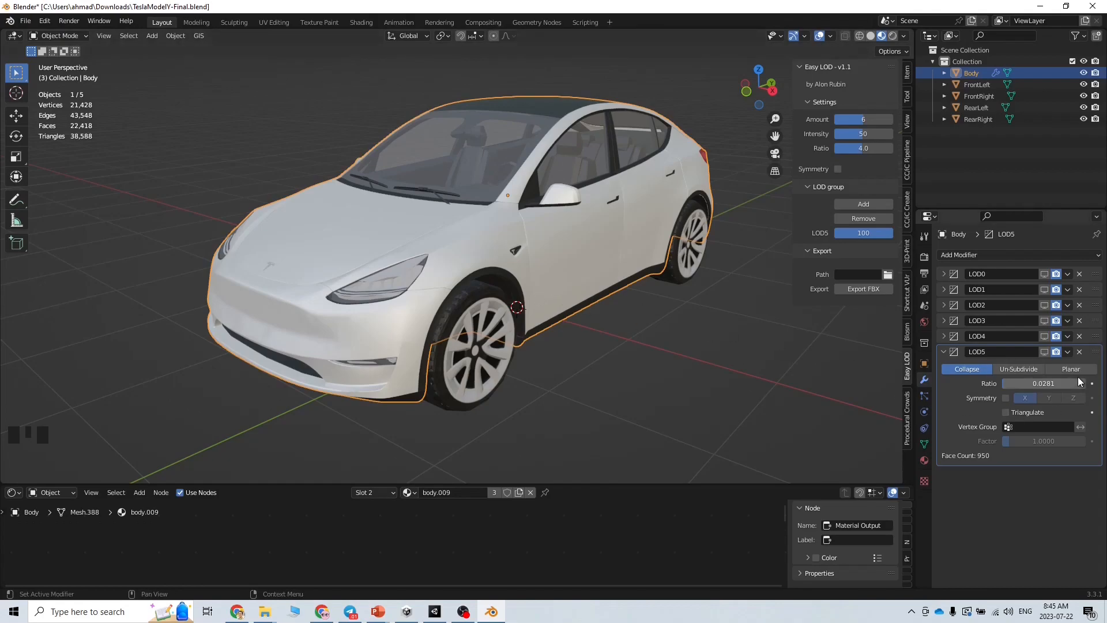
# Try a 0.01 decimation ratio on LOD5 and preview the result
pyautogui.click(1045, 352)
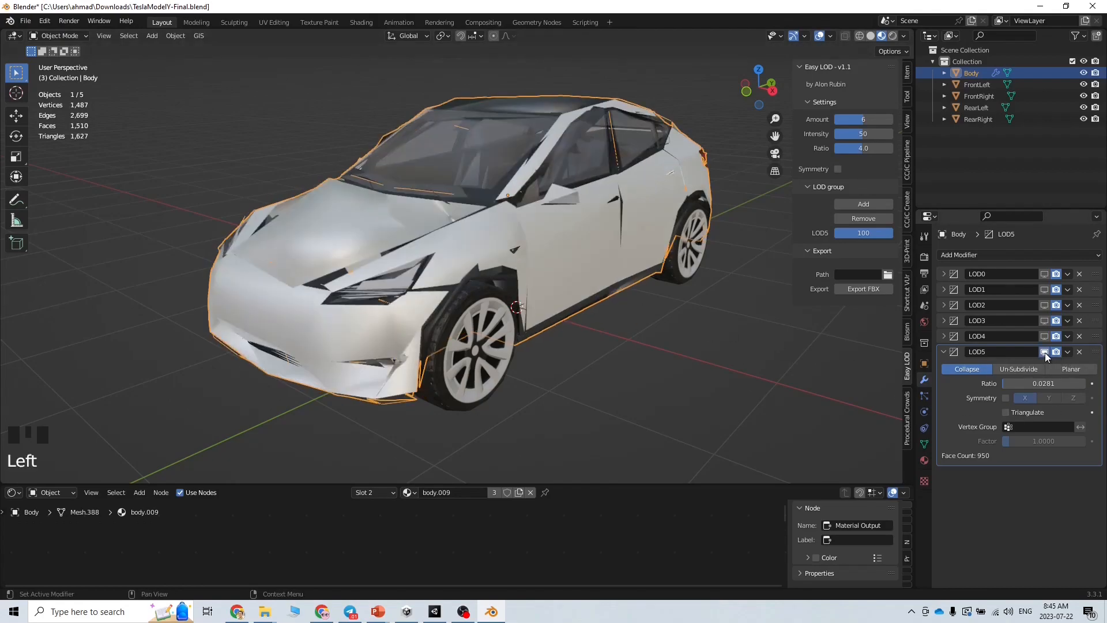
pyautogui.click(1045, 352)
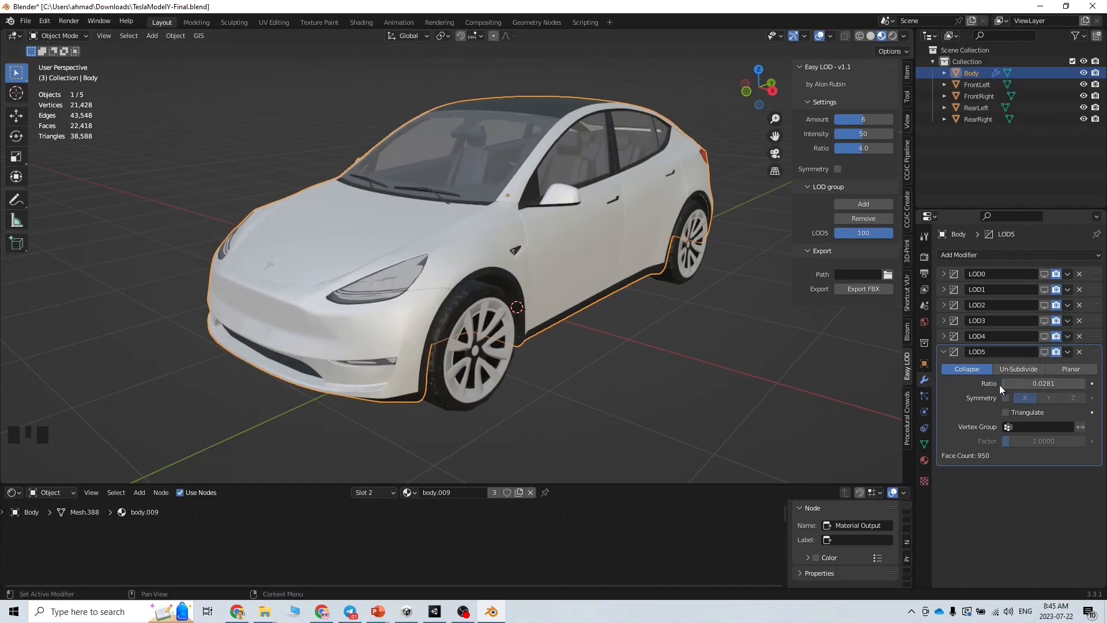
pyautogui.click(1036, 383)
pyautogui.moveTo(1045, 383); pyautogui.dragTo(1017, 383)
pyautogui.write('1')
pyautogui.press('Return')
pyautogui.click(1045, 352)
# Test LOD5 ratios of 0.005 and 0.03, then settle on 0.02
pyautogui.click(1038, 383)
pyautogui.write('05')
pyautogui.press('Return')
pyautogui.click(1040, 384)
pyautogui.moveTo(1034, 385); pyautogui.dragTo(1019, 387)
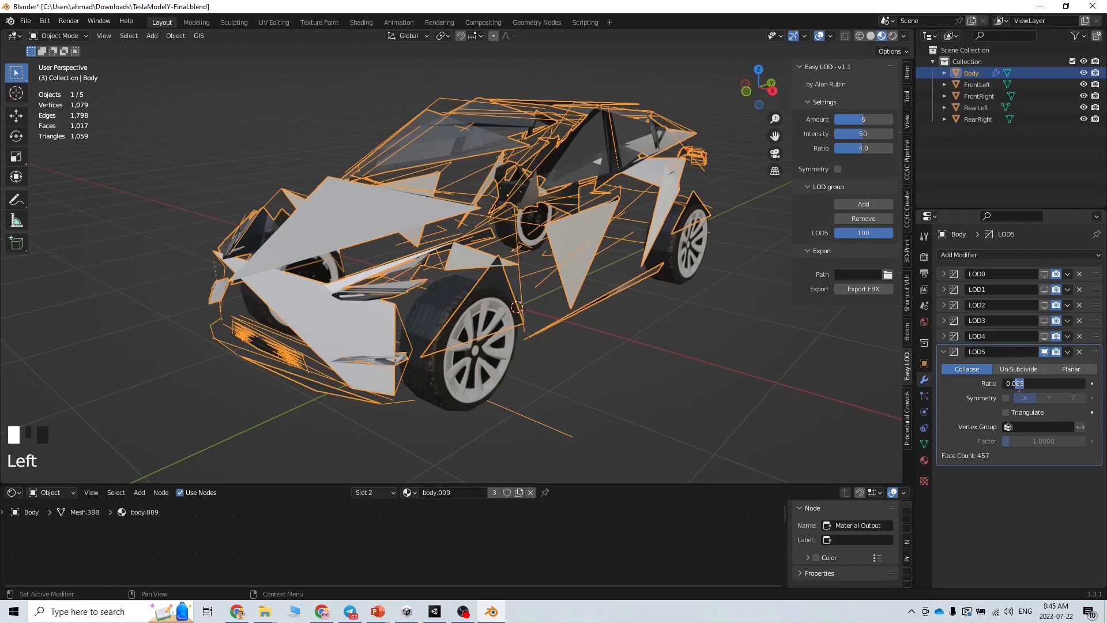
pyautogui.write('3')
pyautogui.press('Return')
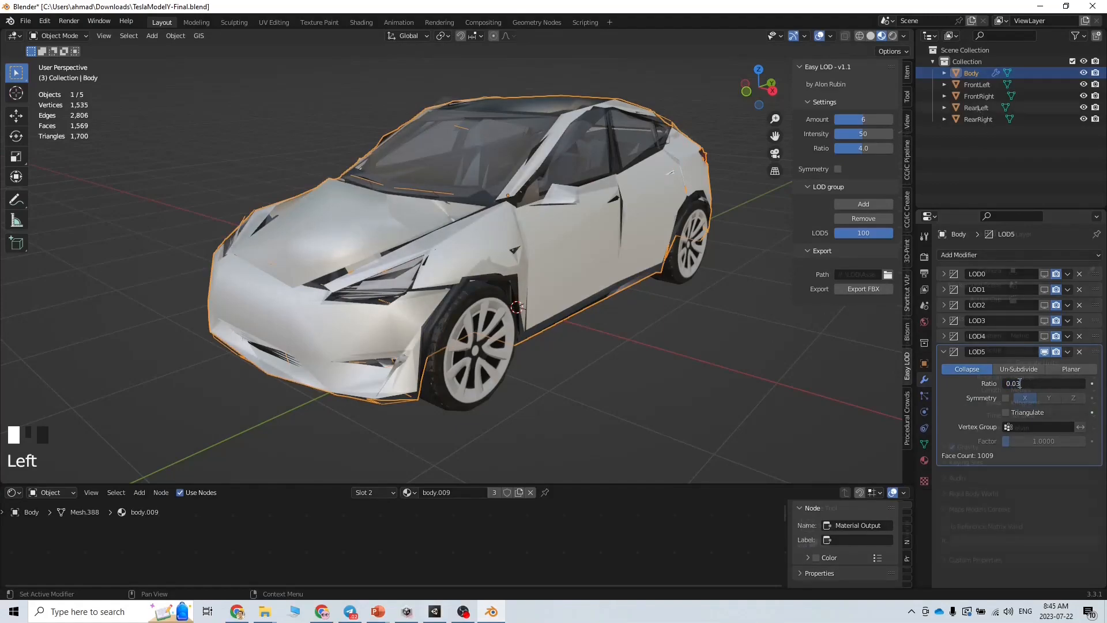
pyautogui.write('2')
pyautogui.press('Return')
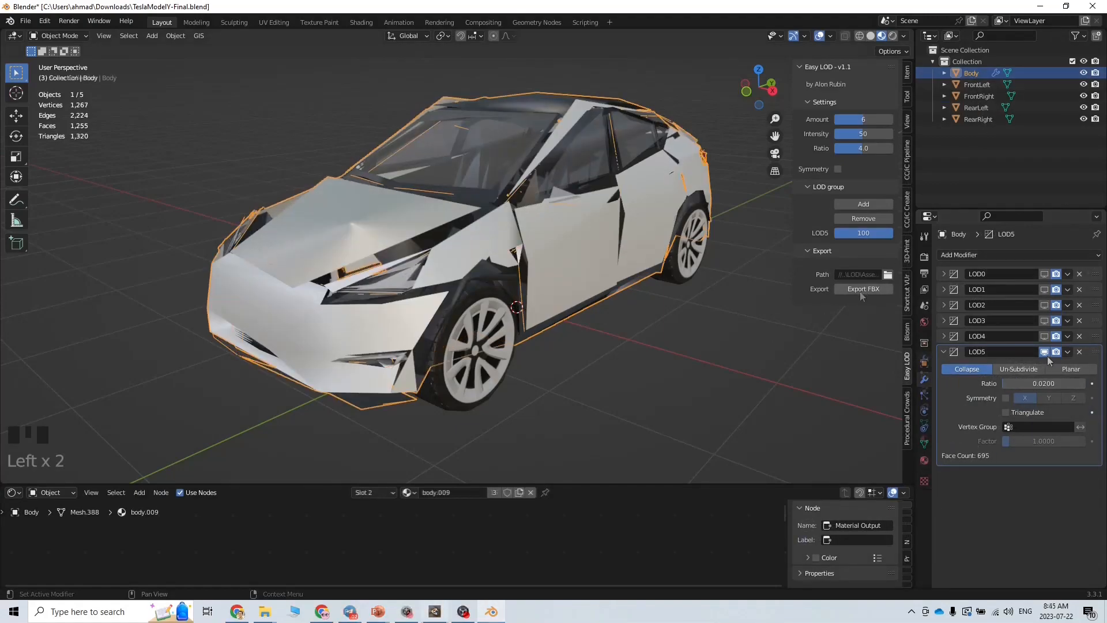
# Hide LOD5 in the viewport and undo the generated Body_LOD0–LOD5 objects with Ctrl+Z
pyautogui.click(1046, 352)
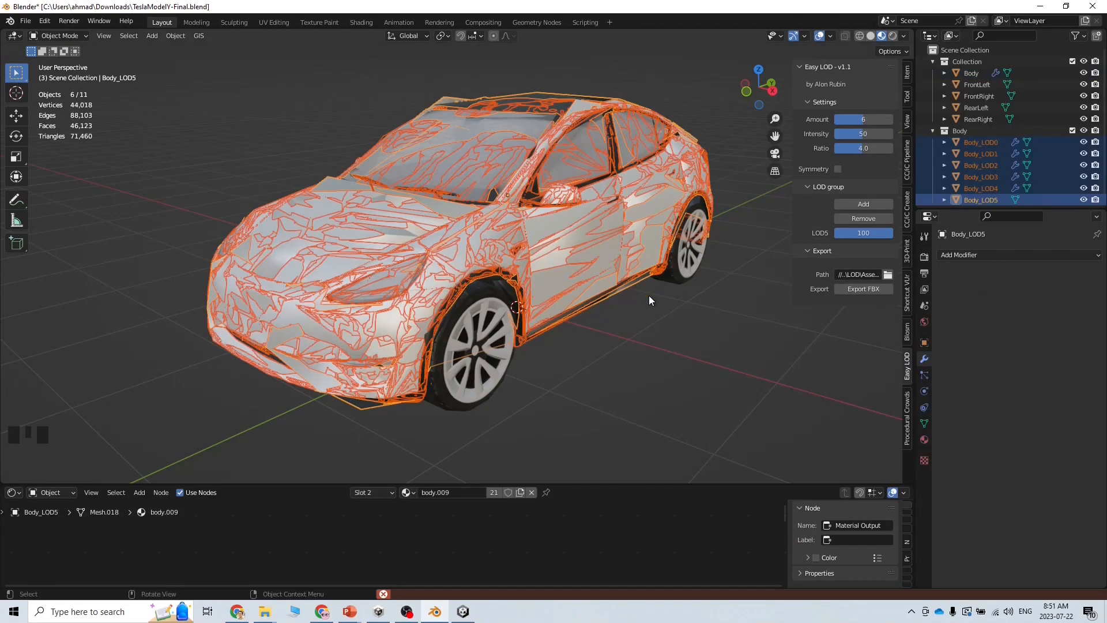
pyautogui.hotkey('ctrl', 'z')
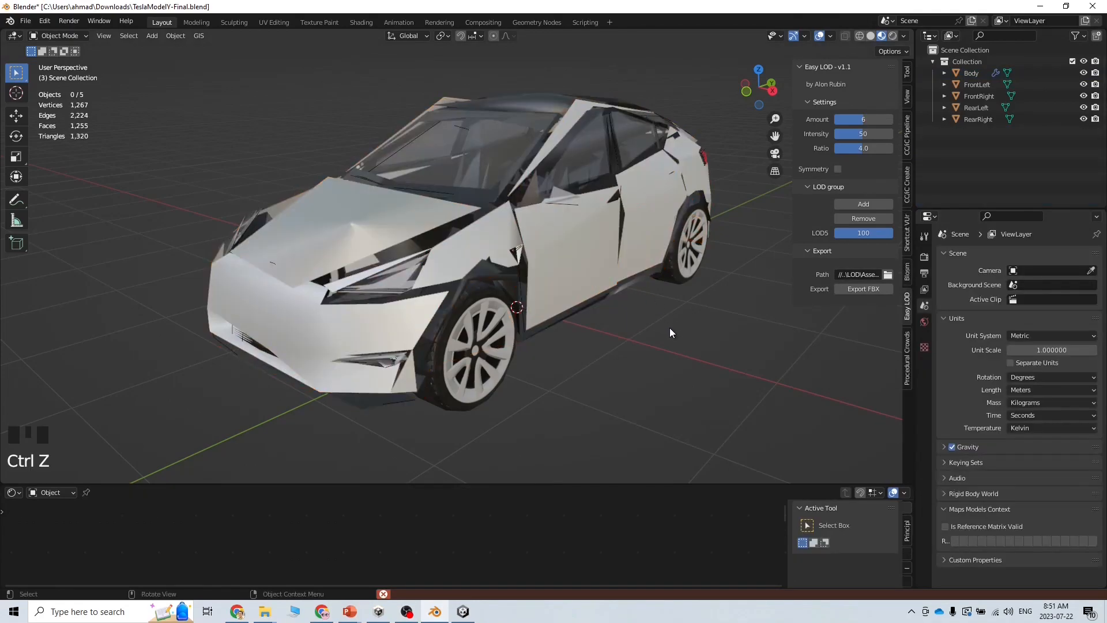
pyautogui.click(857, 274)
pyautogui.click(888, 275)
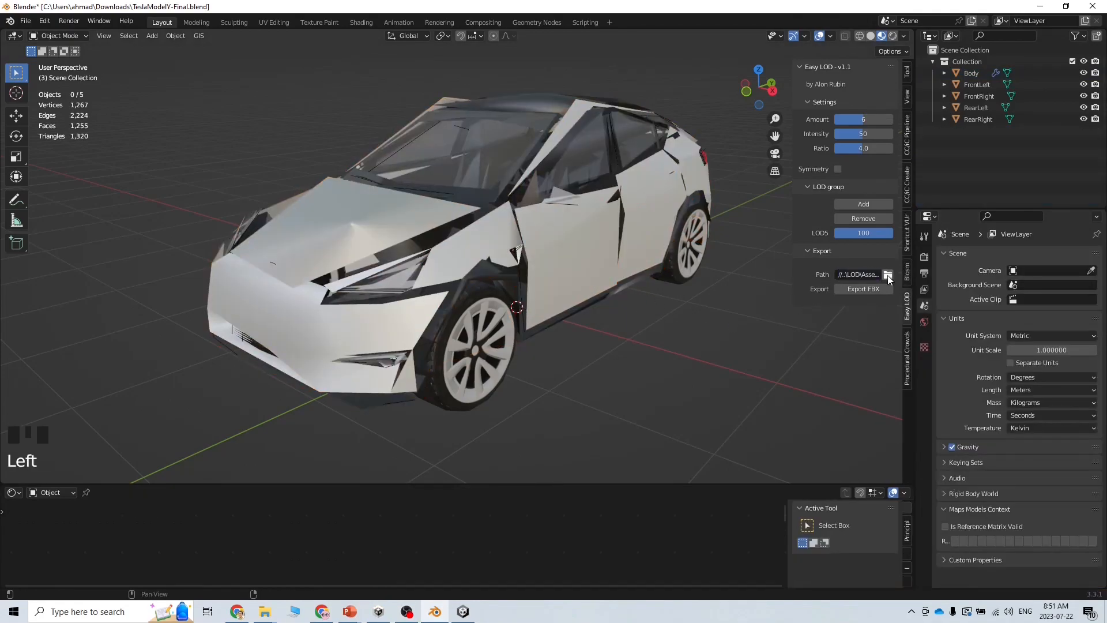
# Replace Easy LOD's invalid relative export path with the absolute Unity Assets path, then export Body's LODs as FBX
pyautogui.doubleClick(841, 276)
pyautogui.moveTo(844, 275)
pyautogui.mouseDown()
pyautogui.moveTo(827, 274)
pyautogui.moveTo(839, 275)
pyautogui.mouseUp()
pyautogui.click(888, 275)
pyautogui.click(576, 161)
pyautogui.hotkey('ctrl', 'c')
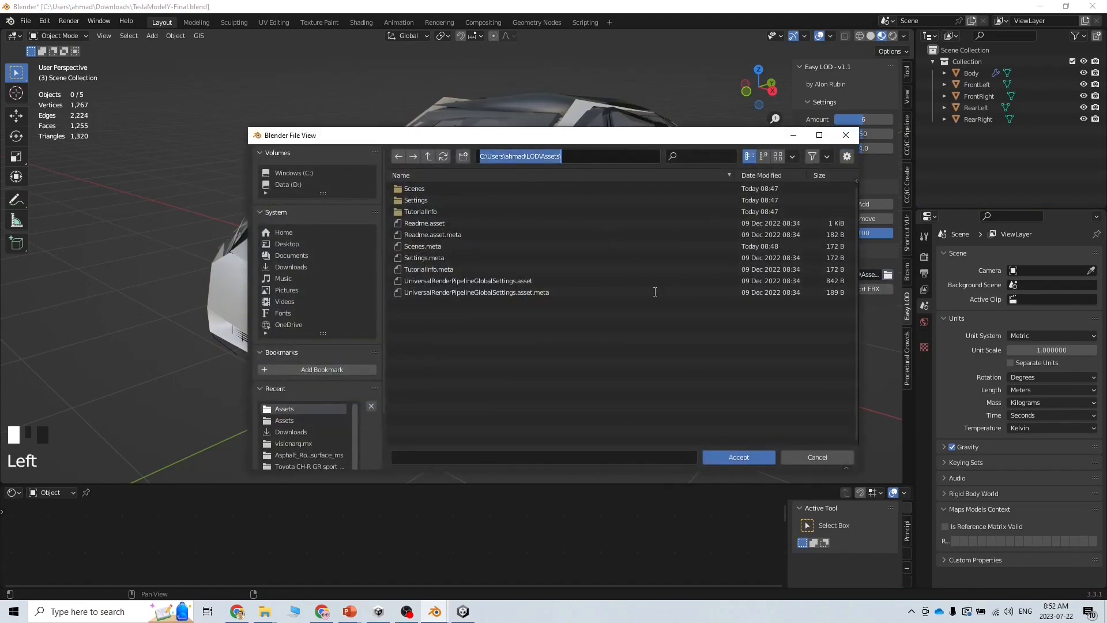
pyautogui.click(808, 457)
pyautogui.click(859, 274)
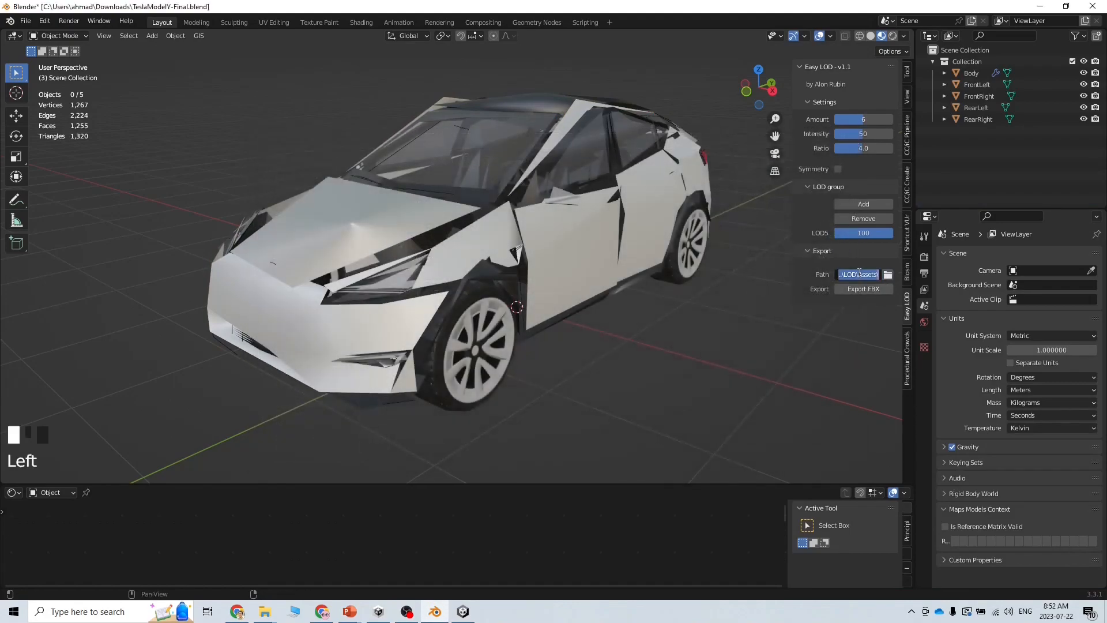
pyautogui.hotkey('ctrl', 'v')
pyautogui.press('Return')
pyautogui.click(996, 74)
pyautogui.click(855, 290)
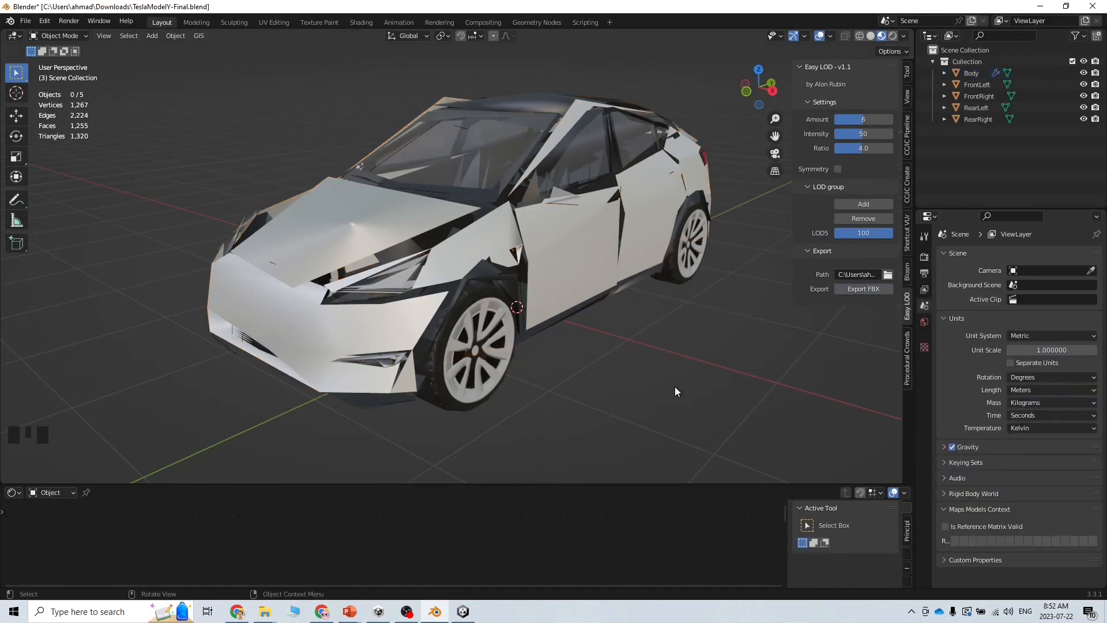
# Set Body's material Location to Use External Materials (Legacy), apply, and drag Body into the scene
pyautogui.click(463, 611)
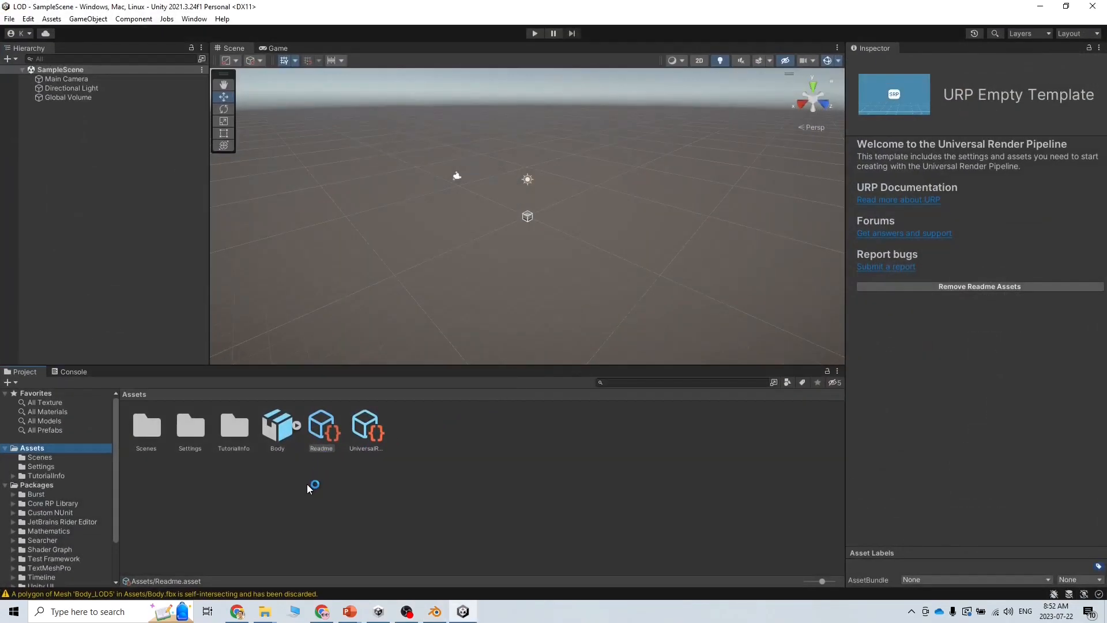
pyautogui.click(278, 428)
pyautogui.click(1026, 122)
pyautogui.click(1020, 131)
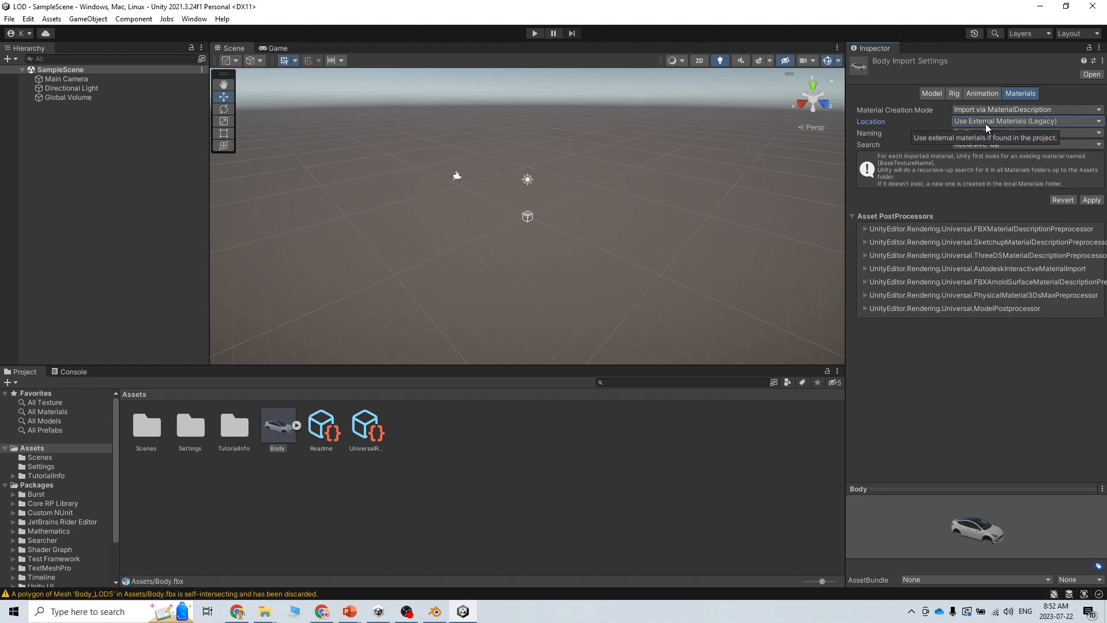
pyautogui.click(1092, 200)
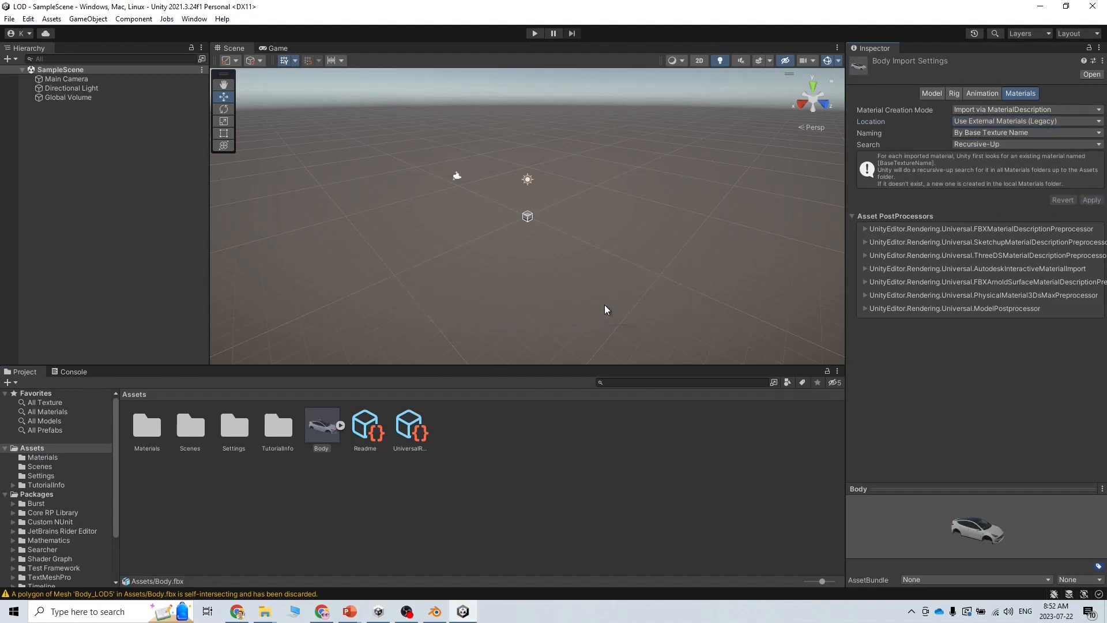
pyautogui.moveTo(323, 427); pyautogui.dragTo(459, 231)
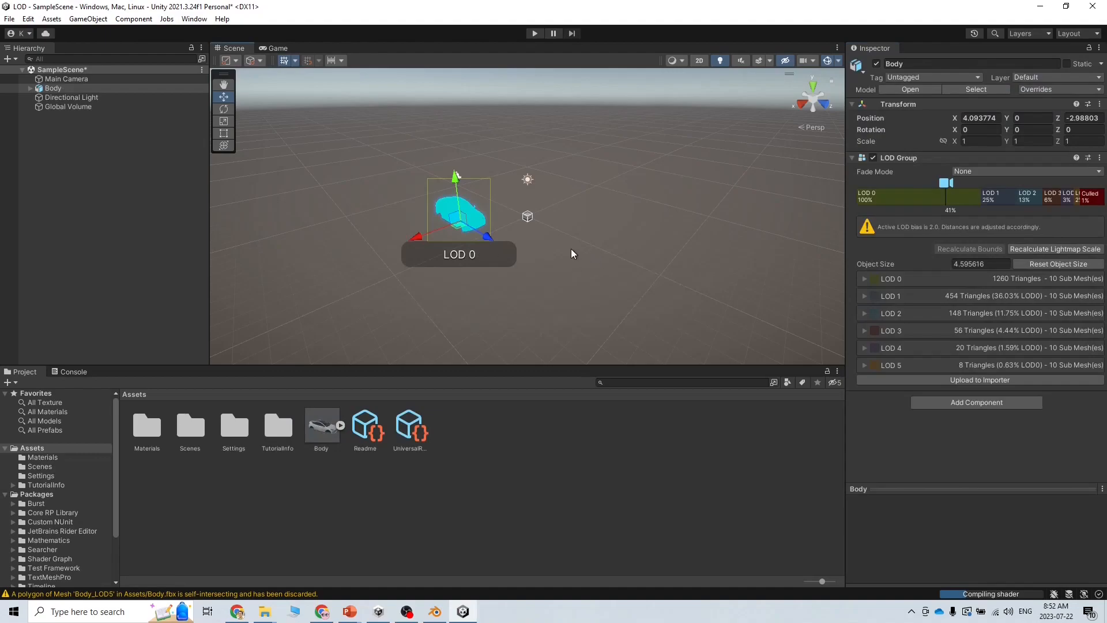
# Fly the Scene camera away from and back toward the selected car to preview its LOD switching
pyautogui.moveTo(512, 285); pyautogui.dragTo(771, 280, button='right')
pyautogui.press('w')
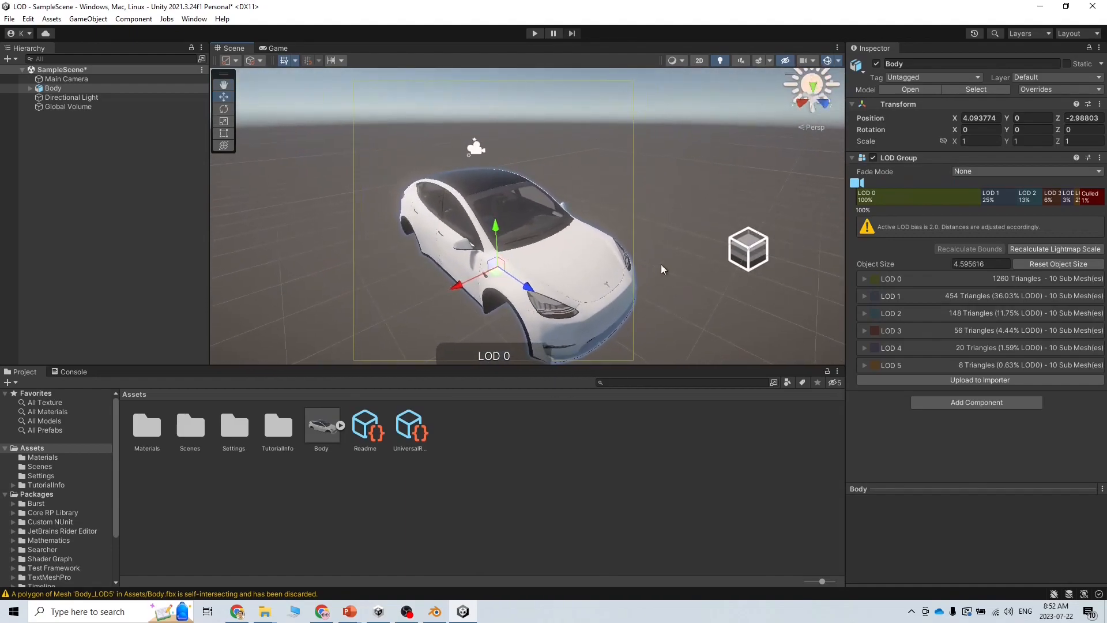
pyautogui.click(667, 203)
pyautogui.moveTo(653, 264); pyautogui.dragTo(663, 253, button='right')
pyautogui.press('s')
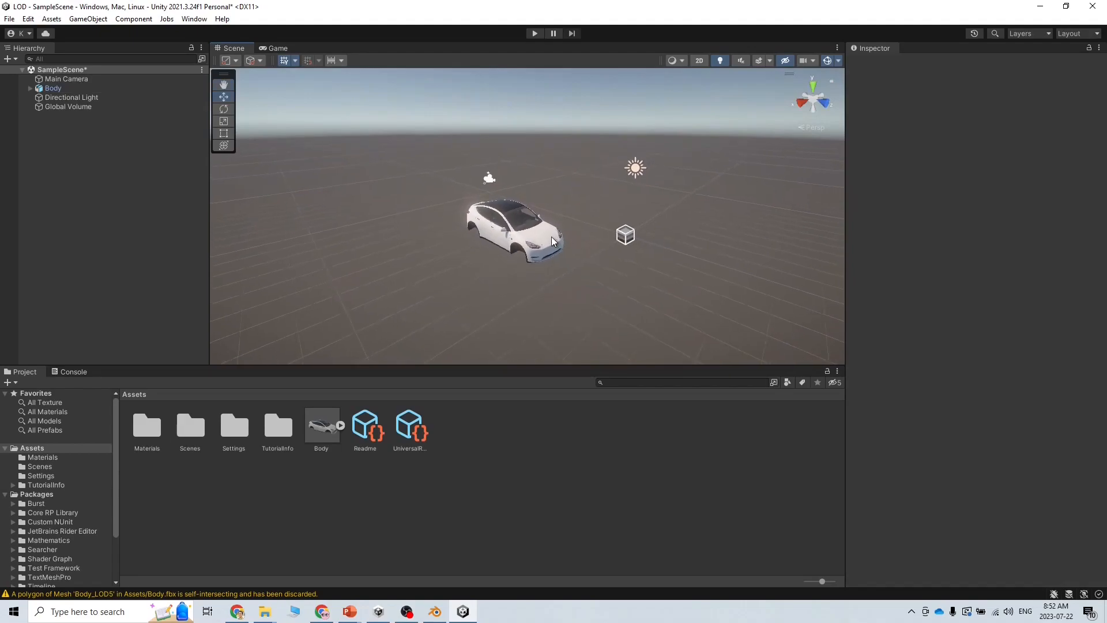
pyautogui.click(548, 237)
pyautogui.press('s')
pyautogui.moveTo(610, 280)
pyautogui.mouseDown(button='right')
pyautogui.moveTo(601, 284)
pyautogui.moveTo(611, 283)
pyautogui.mouseUp(button='right')
pyautogui.press('s')
# Drag the LOD Group boundaries so LOD 1 starts at 72%, LOD 2 at 54% and LOD 3 at 39%
pyautogui.press('s')
pyautogui.press('w')
pyautogui.moveTo(980, 198); pyautogui.dragTo(893, 198)
pyautogui.moveTo(1017, 198); pyautogui.dragTo(948, 198)
pyautogui.moveTo(578, 254)
pyautogui.mouseDown(button='right')
pyautogui.moveTo(563, 257)
pyautogui.moveTo(572, 268)
pyautogui.moveTo(562, 283)
pyautogui.mouseUp(button='right')
pyautogui.press('w')
pyautogui.press('s')
pyautogui.press('s')
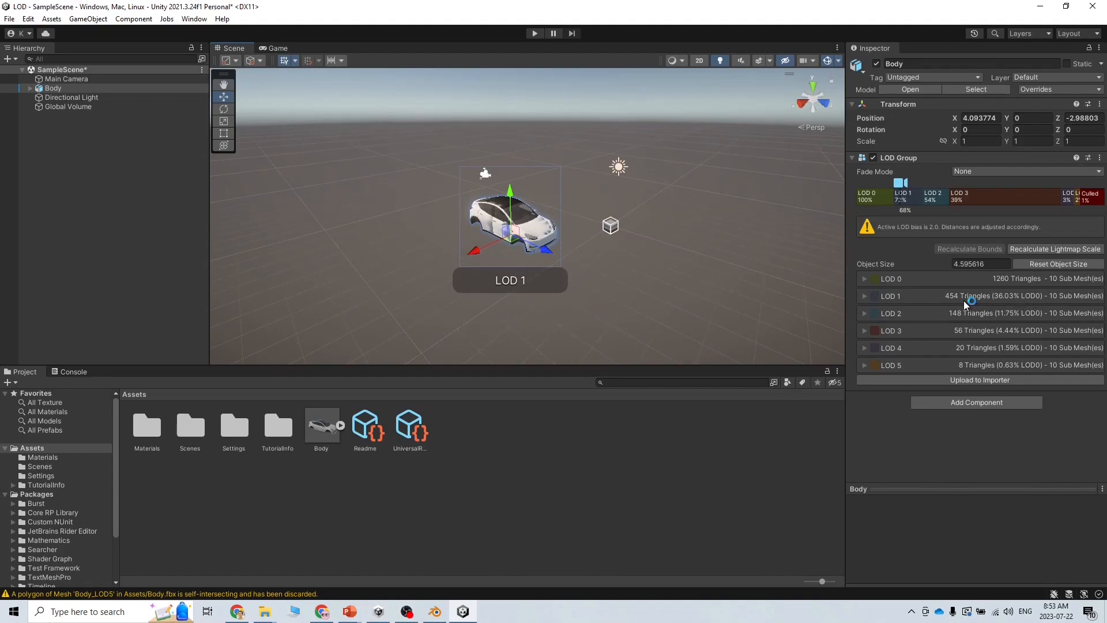
pyautogui.scroll(-5, 584, 286)
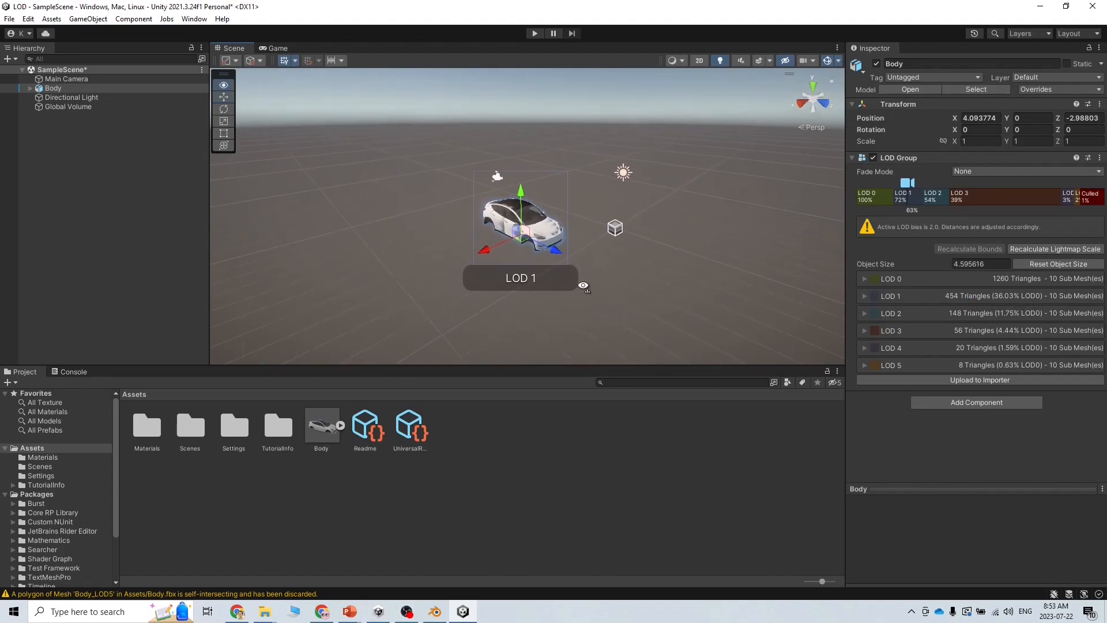
pyautogui.scroll(-5, 584, 286)
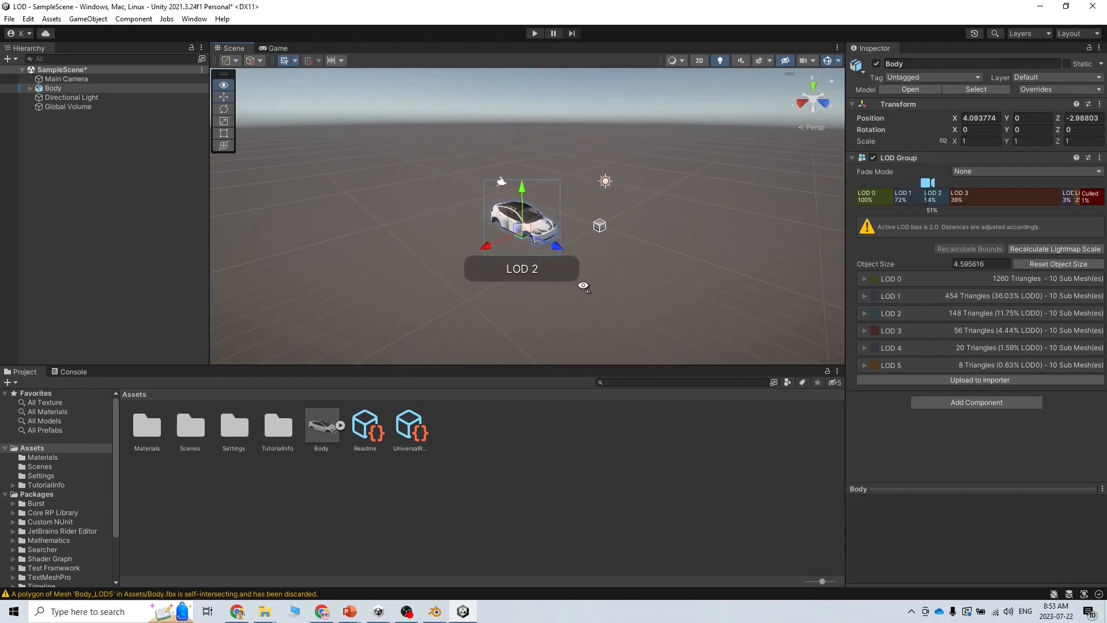
pyautogui.scroll(2, 583, 286)
pyautogui.scroll(4, 583, 285)
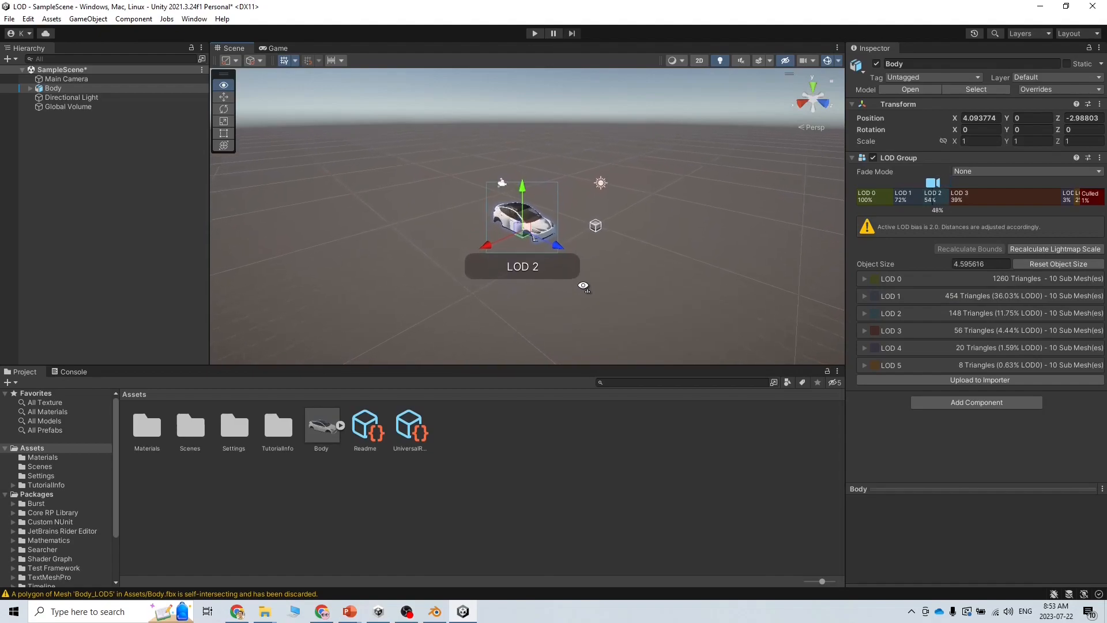
pyautogui.scroll(4, 584, 286)
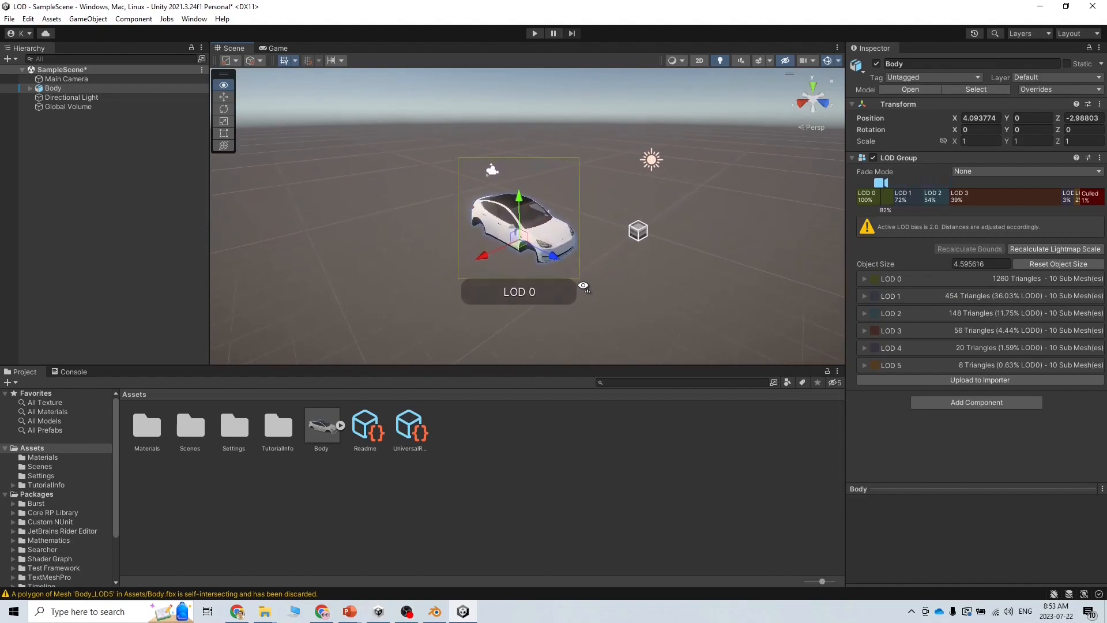
pyautogui.scroll(-6, 584, 286)
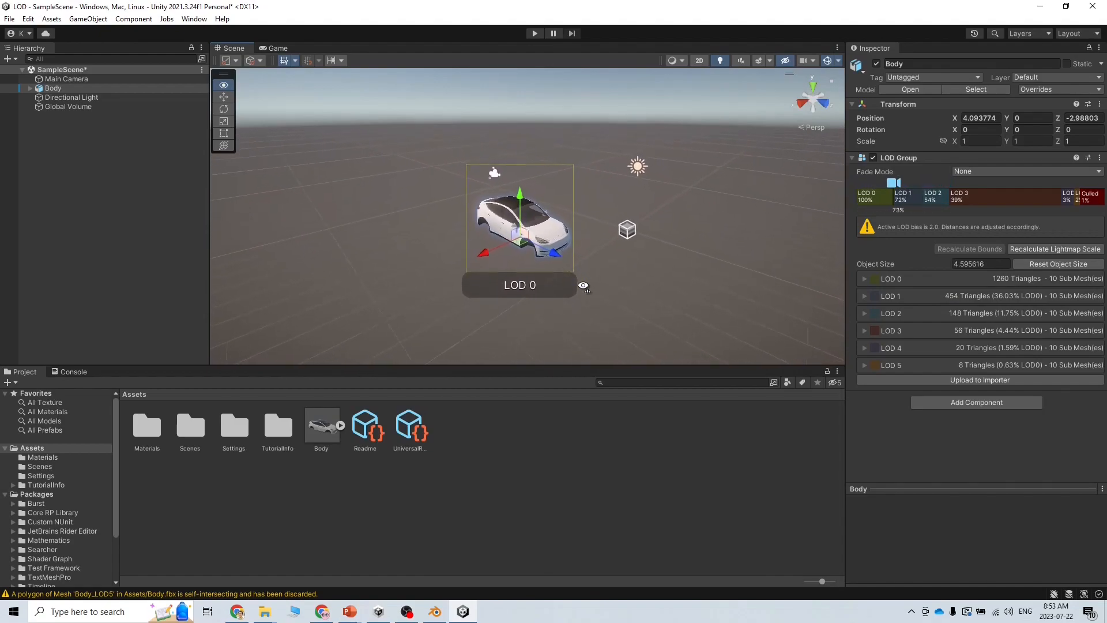
pyautogui.scroll(-4, 584, 285)
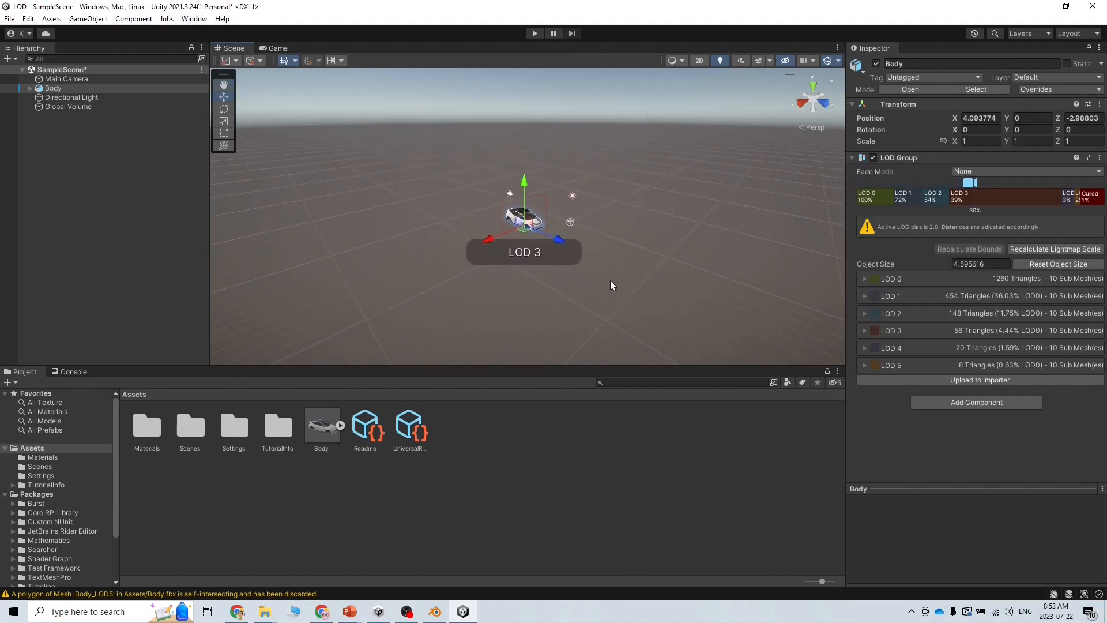
pyautogui.click(610, 280)
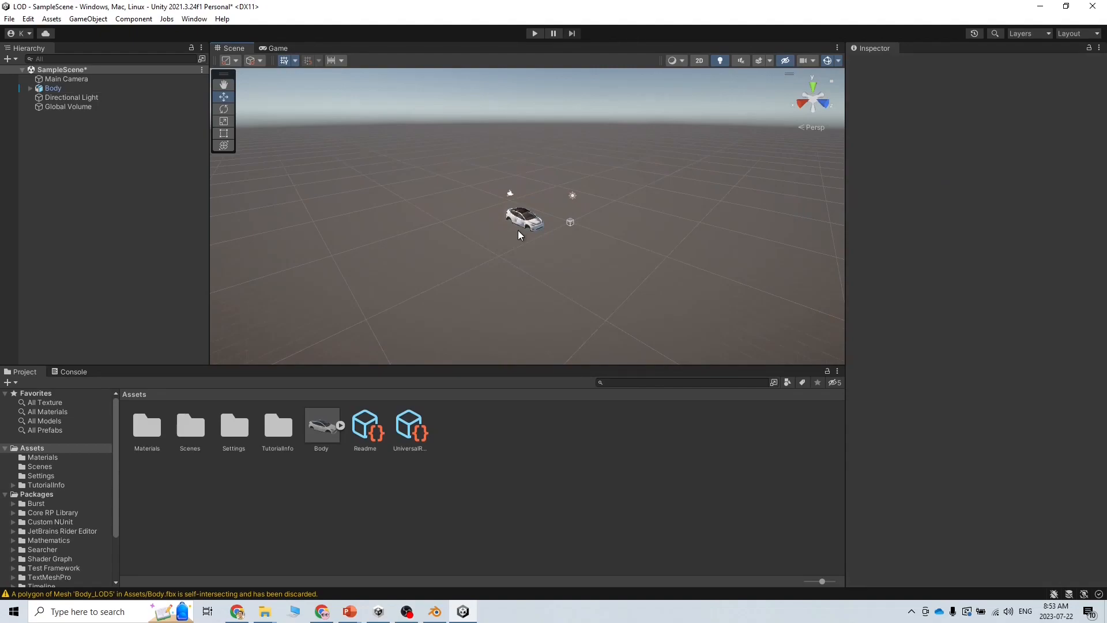
pyautogui.keyDown('alt'); pyautogui.moveTo(518, 230); pyautogui.dragTo(531, 236); pyautogui.keyUp('alt')
pyautogui.scroll(8, 522, 242)
pyautogui.scroll(2, 514, 252)
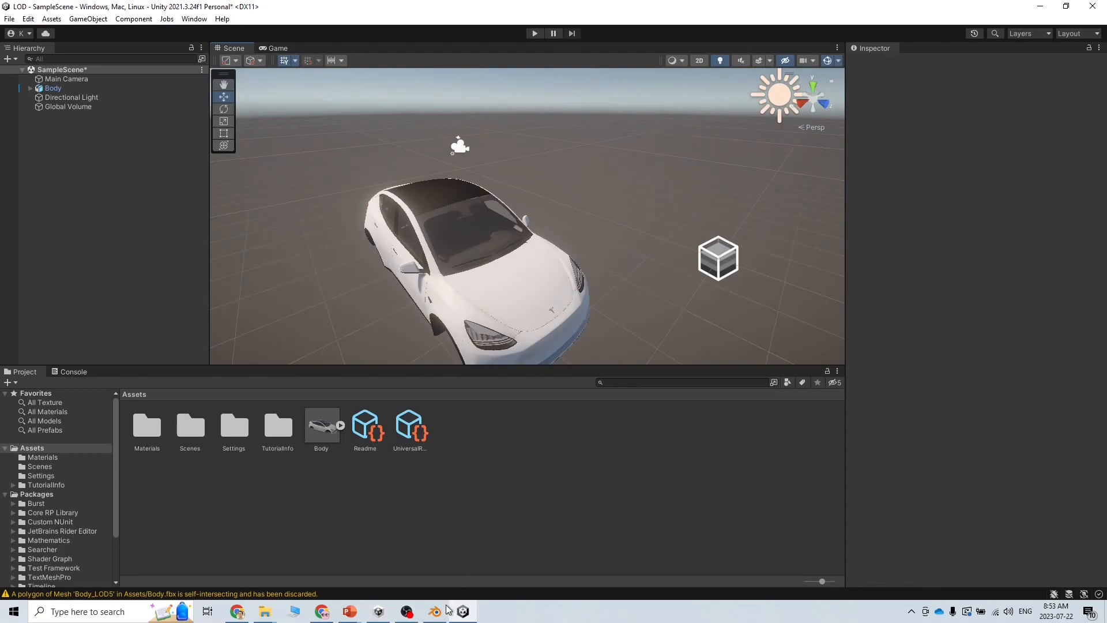
# Highlight step 5 about the EasyLOD export on the PowerPoint checklist slide, then go back to Blender
pyautogui.moveTo(360, 611)
pyautogui.click(408, 557)
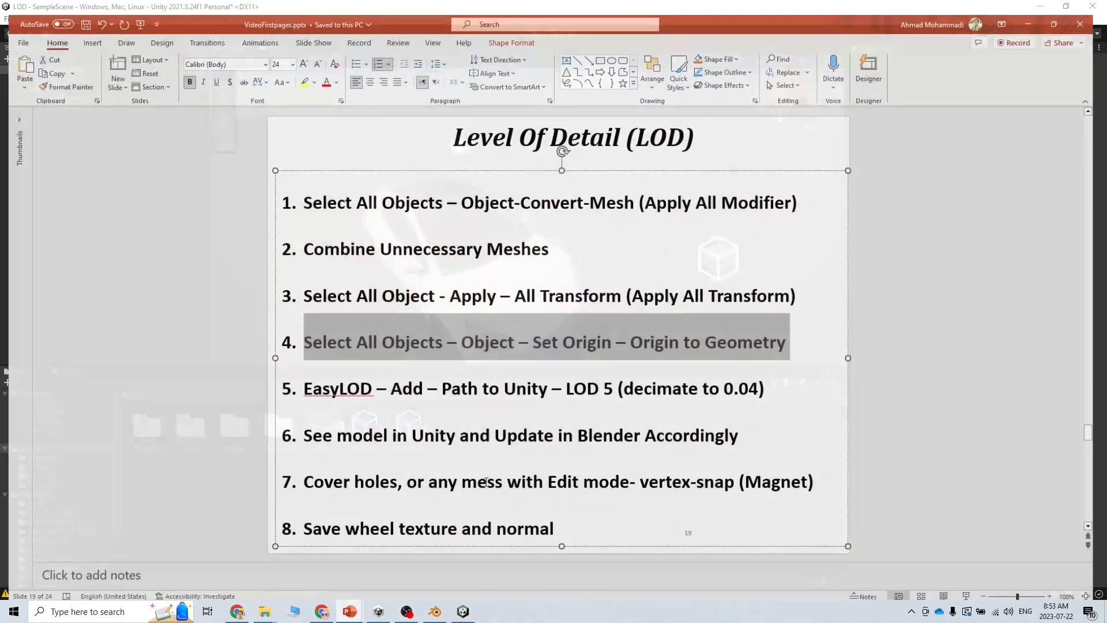
pyautogui.click(436, 394)
pyautogui.moveTo(333, 387); pyautogui.dragTo(770, 383)
pyautogui.click(580, 429)
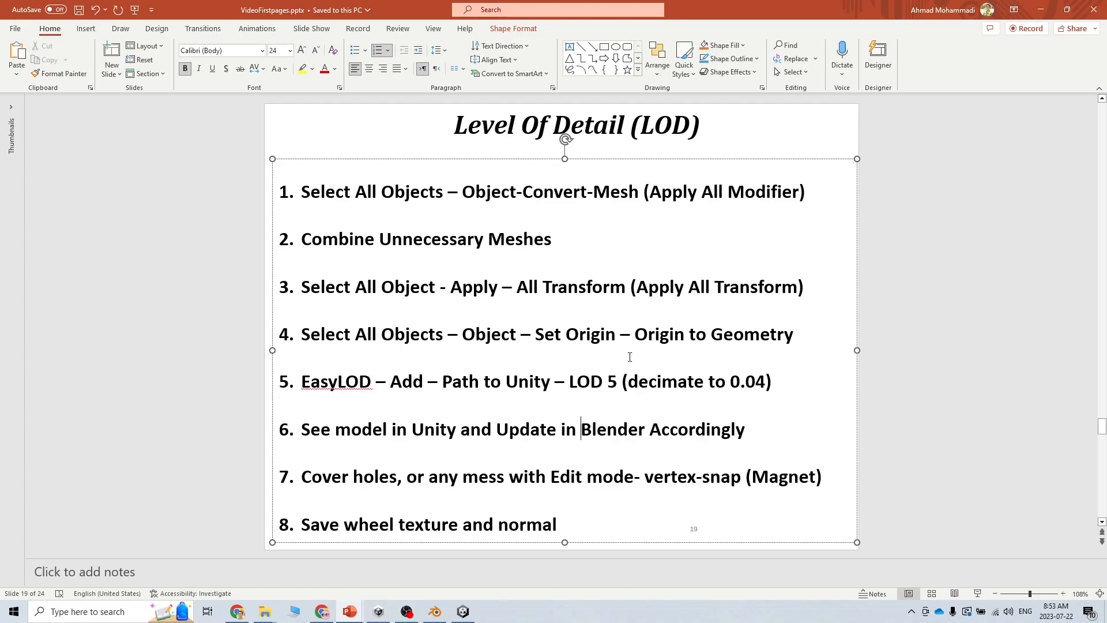
pyautogui.click(435, 611)
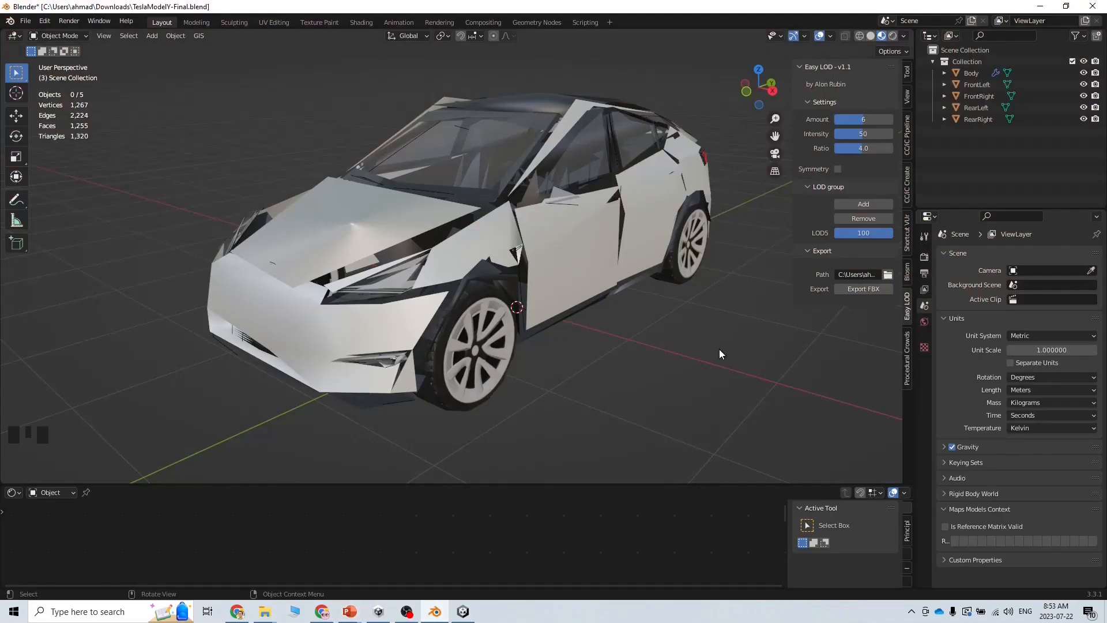
# Select the FrontLeft wheel, split the 3D view into two side-by-side viewports, and list the left area's editor types
pyautogui.click(981, 85)
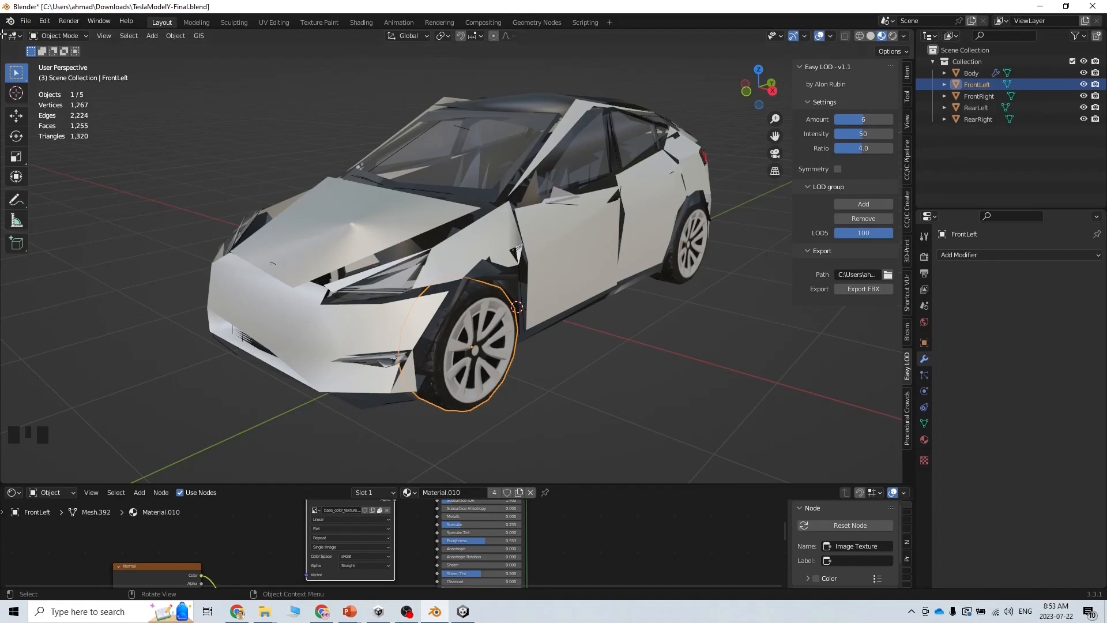
pyautogui.moveTo(5, 35); pyautogui.dragTo(414, 57)
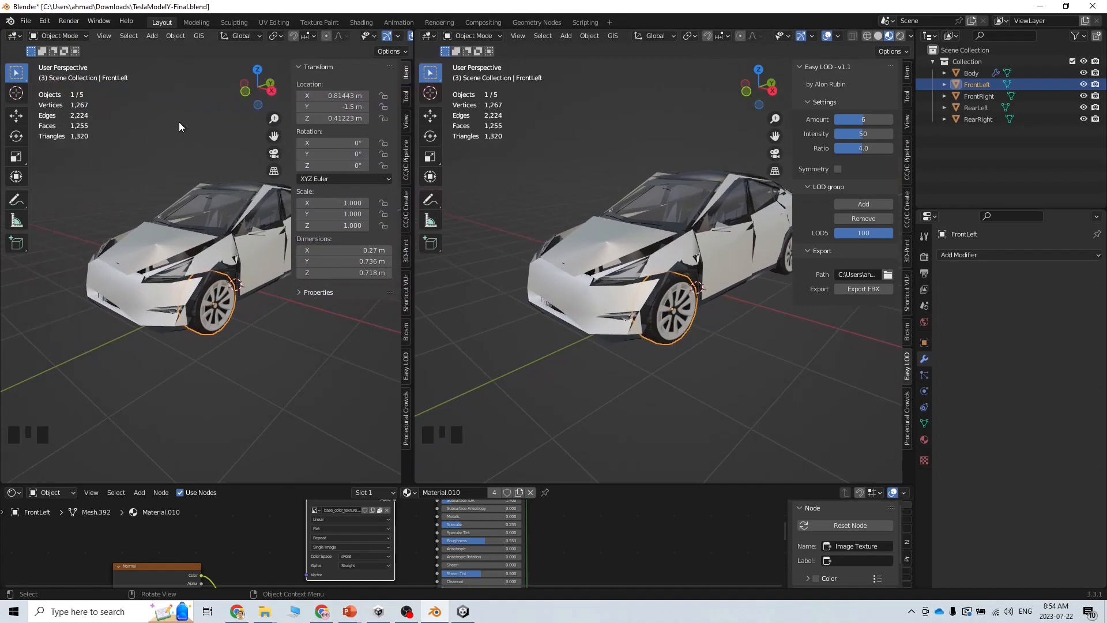
pyautogui.click(14, 37)
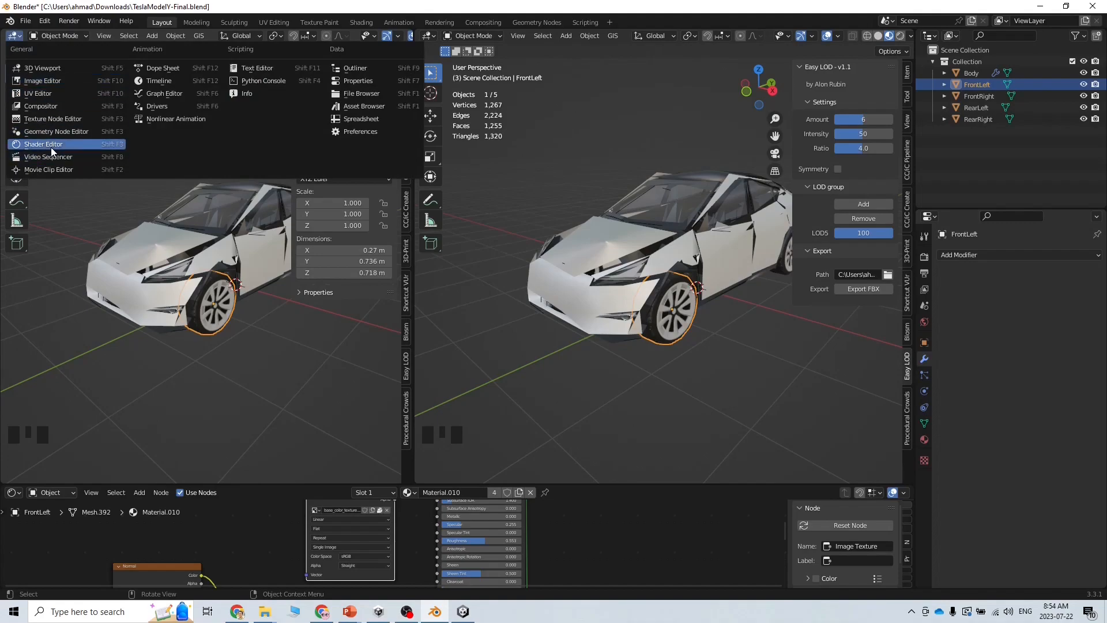
# Make the left area an Image Editor and put the front-left wheel into Edit Mode
pyautogui.click(44, 79)
pyautogui.click(156, 36)
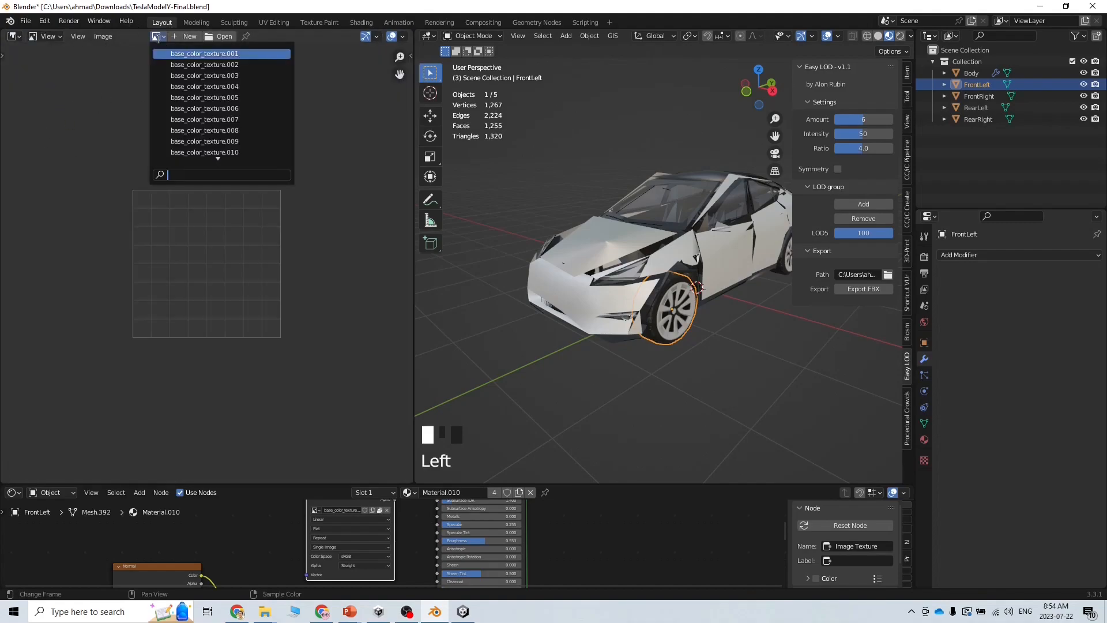
pyautogui.click(117, 84)
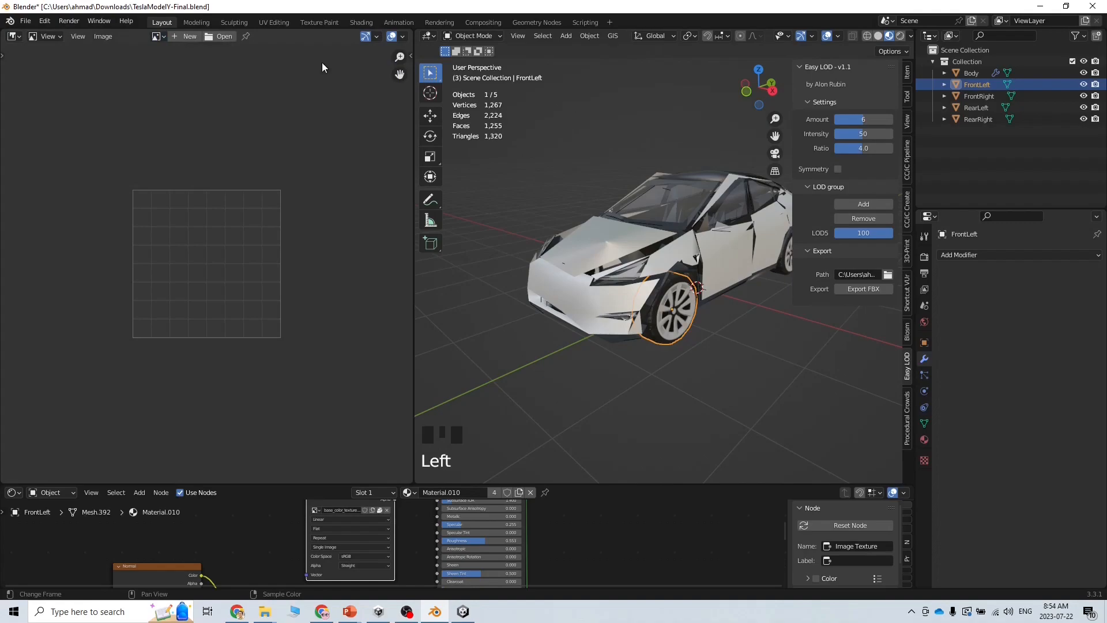
pyautogui.click(935, 107)
pyautogui.click(671, 305)
pyautogui.click(477, 36)
pyautogui.click(482, 68)
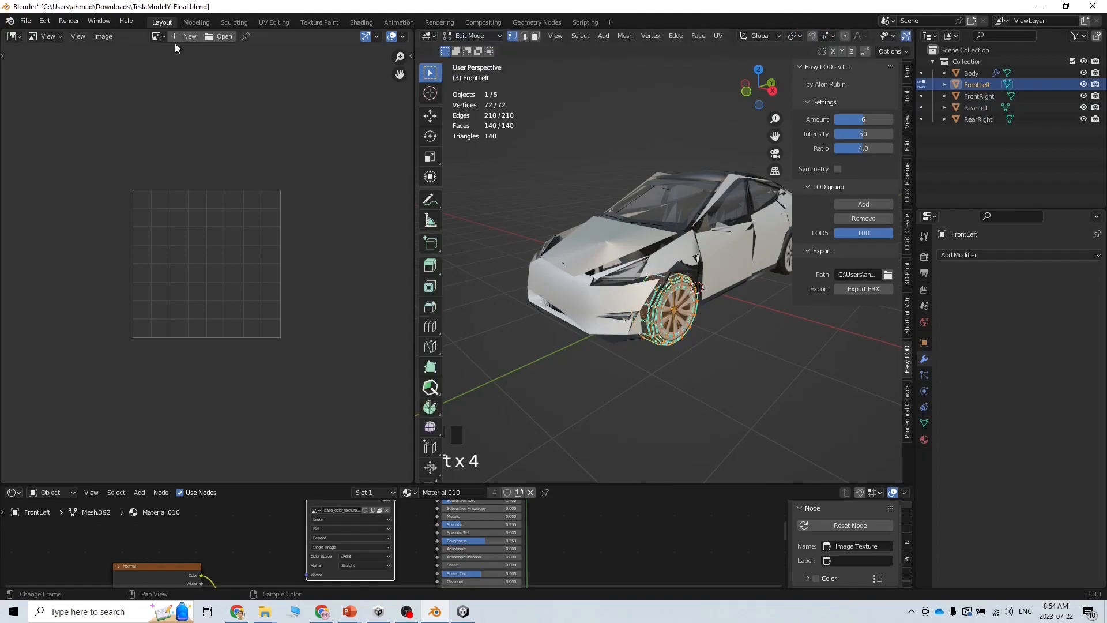
# Change the left area to the UV Editor and zoom out to show the wheel's full UV layout
pyautogui.click(158, 37)
pyautogui.click(19, 38)
pyautogui.click(38, 89)
pyautogui.click(19, 38)
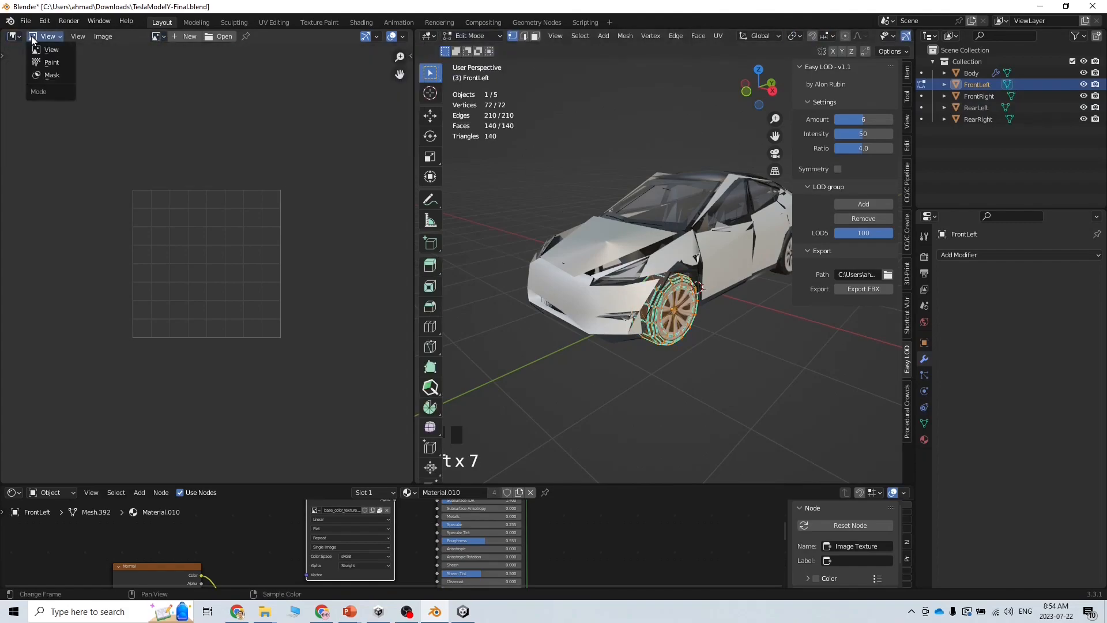
pyautogui.click(38, 94)
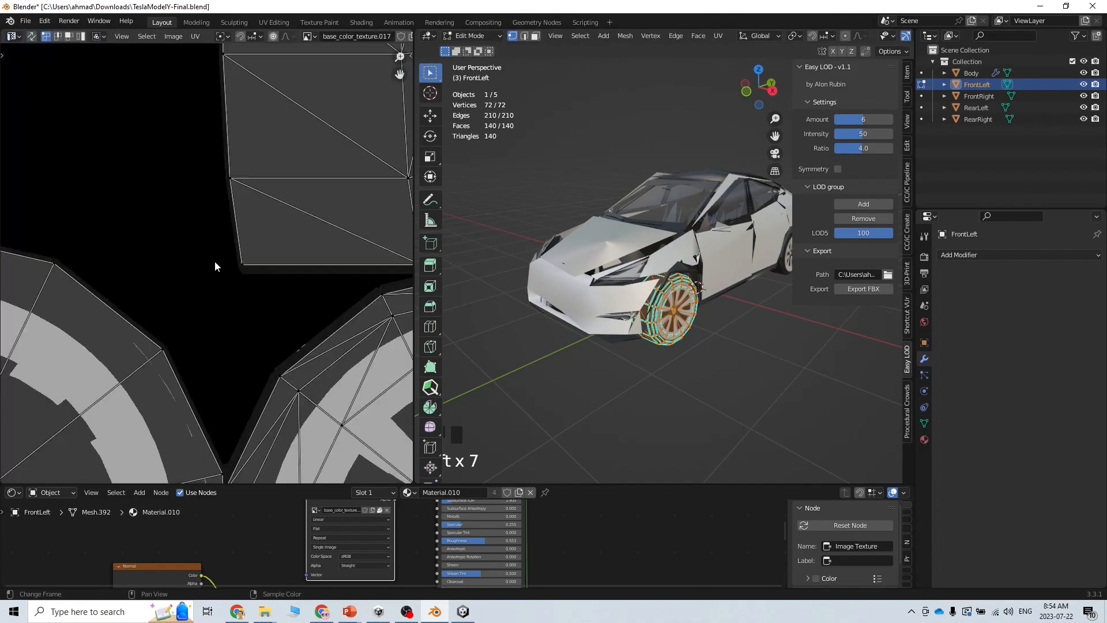
pyautogui.scroll(-9, 215, 266)
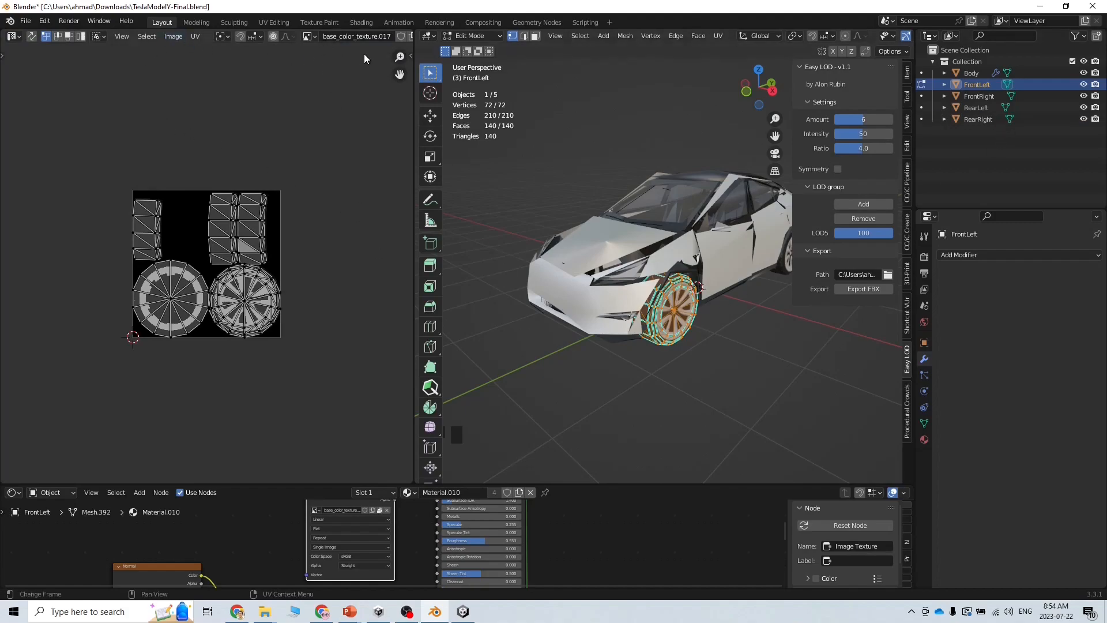
pyautogui.click(179, 37)
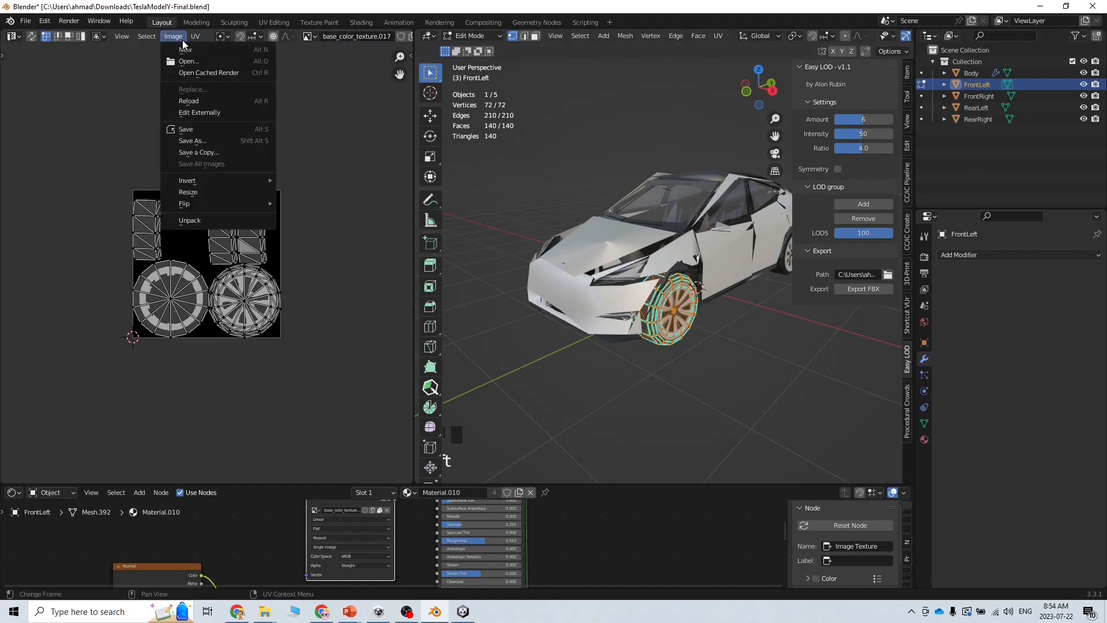
# Save the base colour texture as Color.jpg into the LOD project's Assets folder
pyautogui.click(209, 142)
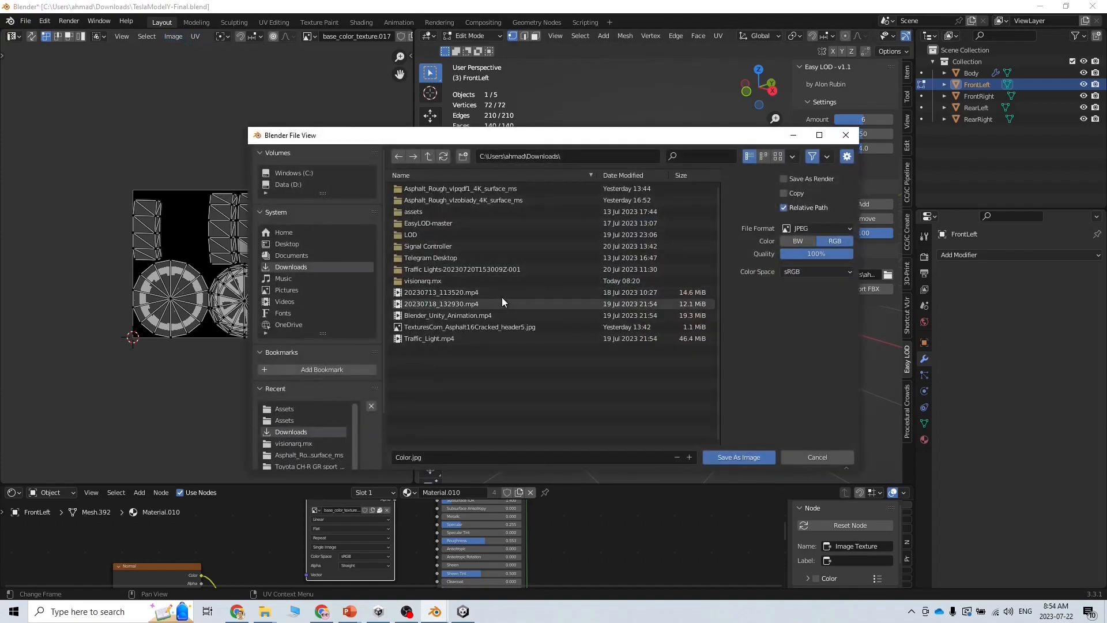
pyautogui.click(579, 156)
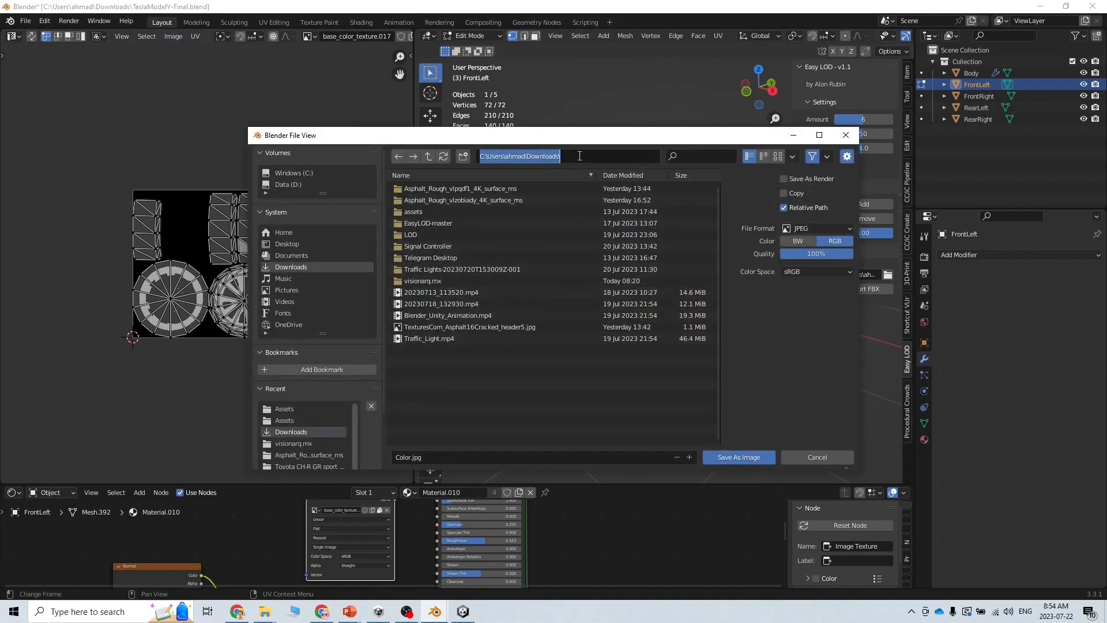
pyautogui.write('C:\\Users\\ahmad\\LOD\\Assets\\')
pyautogui.press('Return')
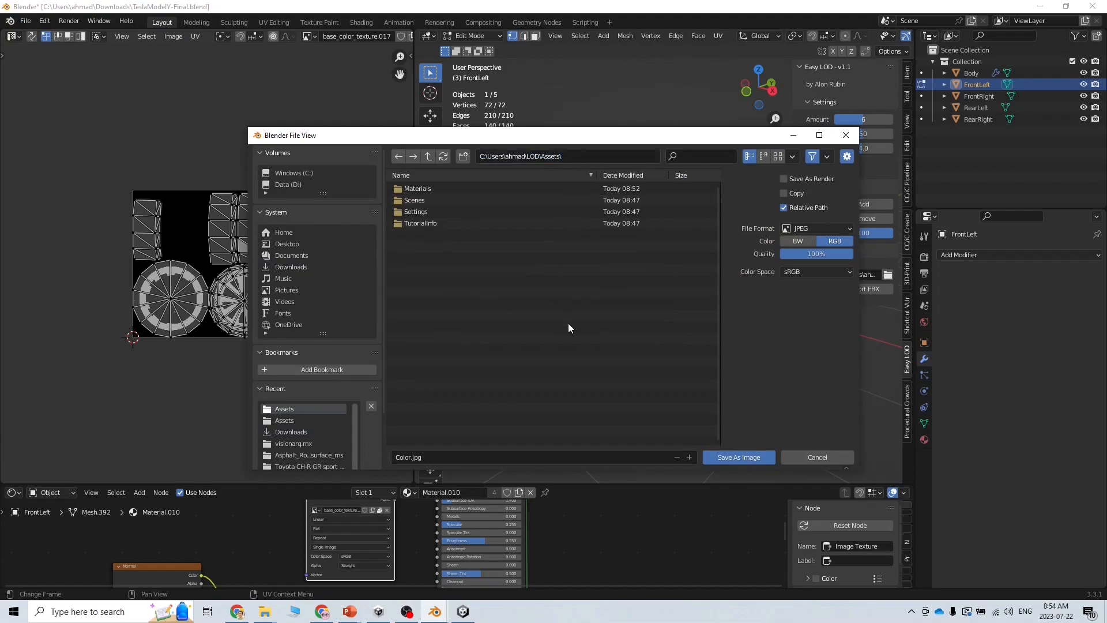
pyautogui.click(482, 456)
pyautogui.moveTo(412, 460); pyautogui.dragTo(403, 459)
pyautogui.click(740, 456)
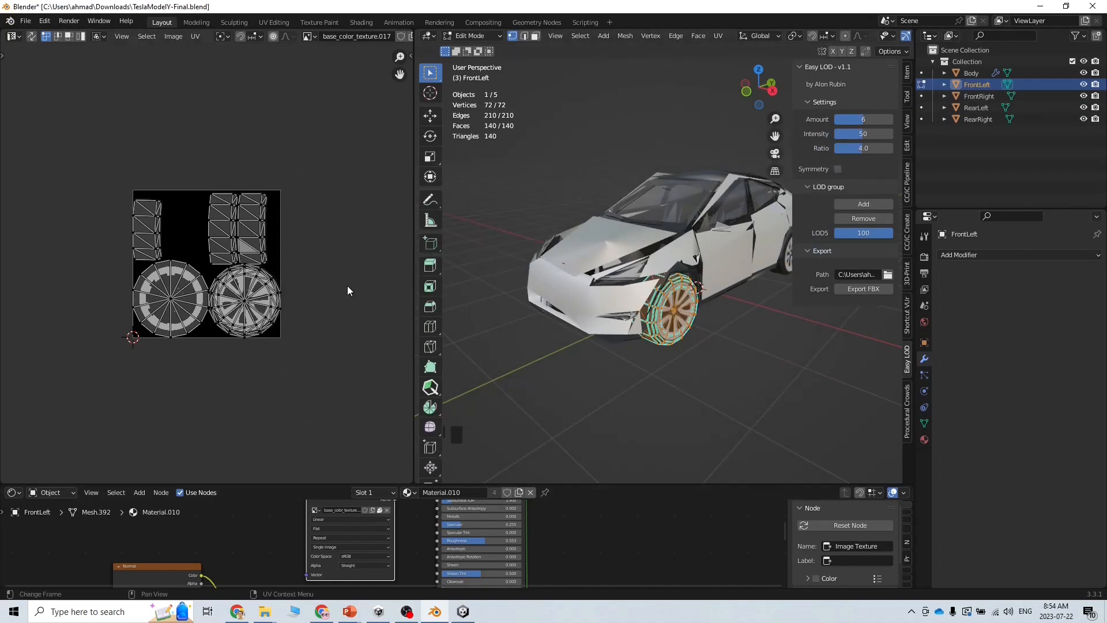
# Display the Normal image and save it as Normal.png into the same Assets folder
pyautogui.click(309, 36)
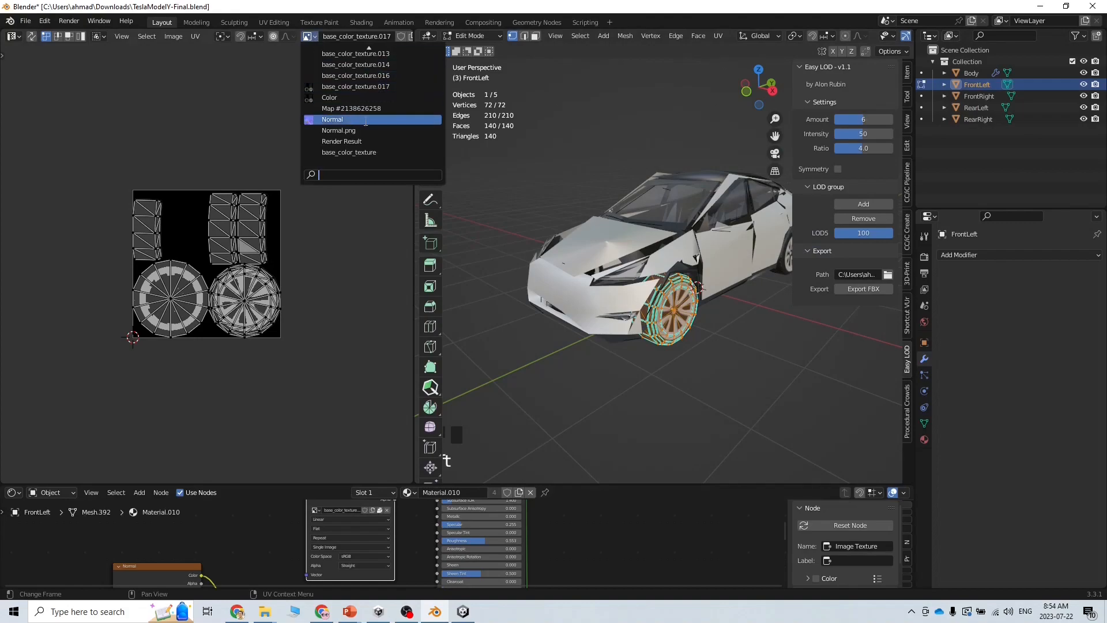
pyautogui.click(338, 120)
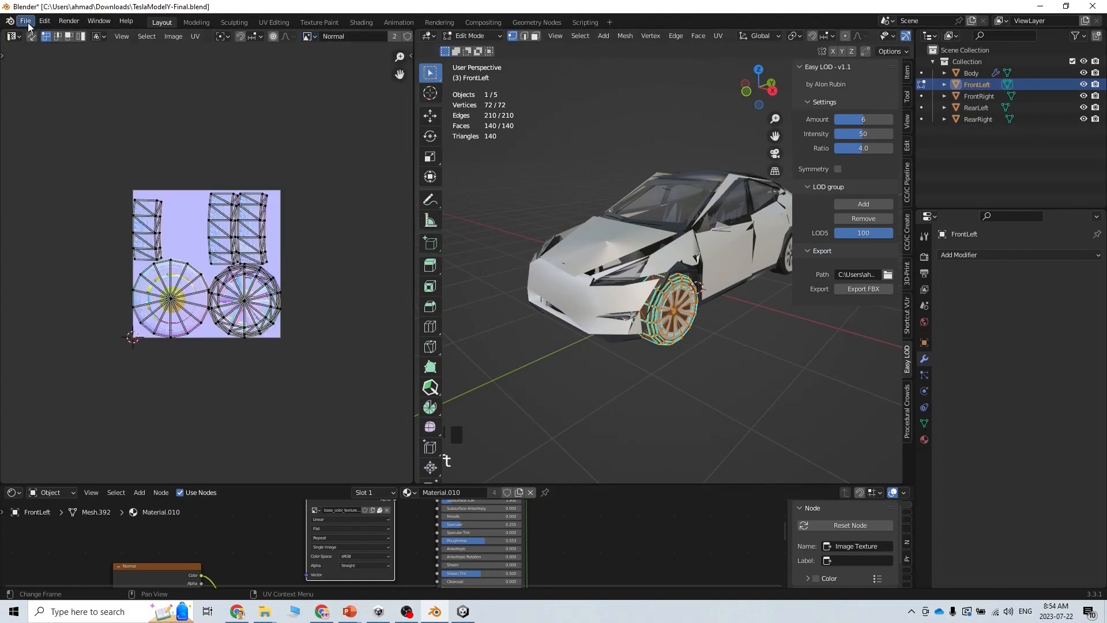
pyautogui.click(174, 36)
pyautogui.click(214, 140)
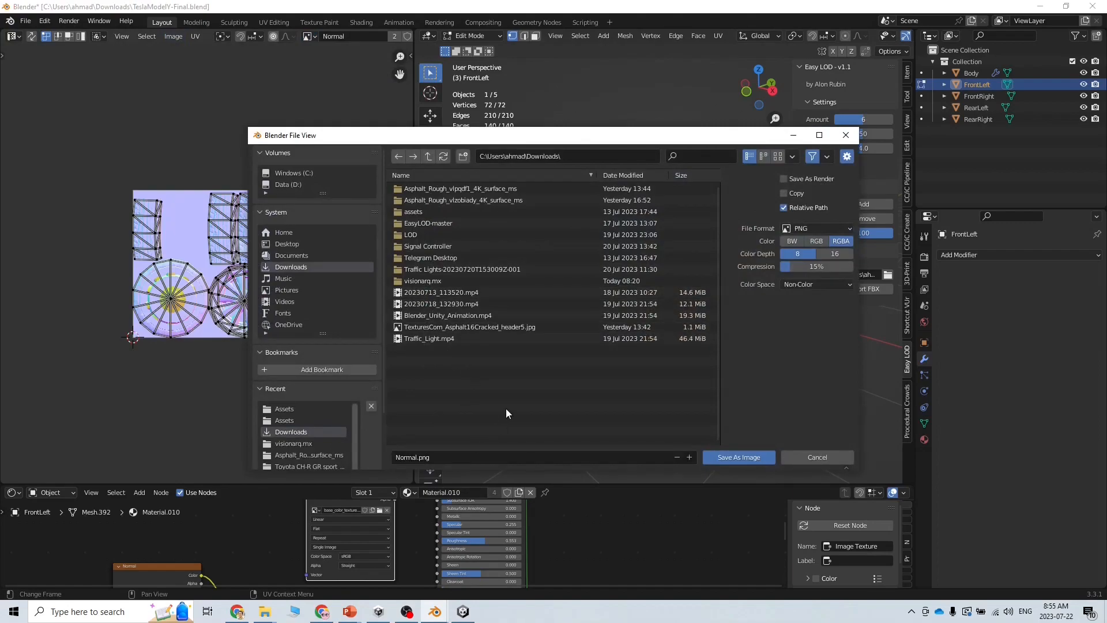
pyautogui.click(570, 155)
pyautogui.write('C:\\Users\\ahmad\\LOD\\Assets\\')
pyautogui.press('Return')
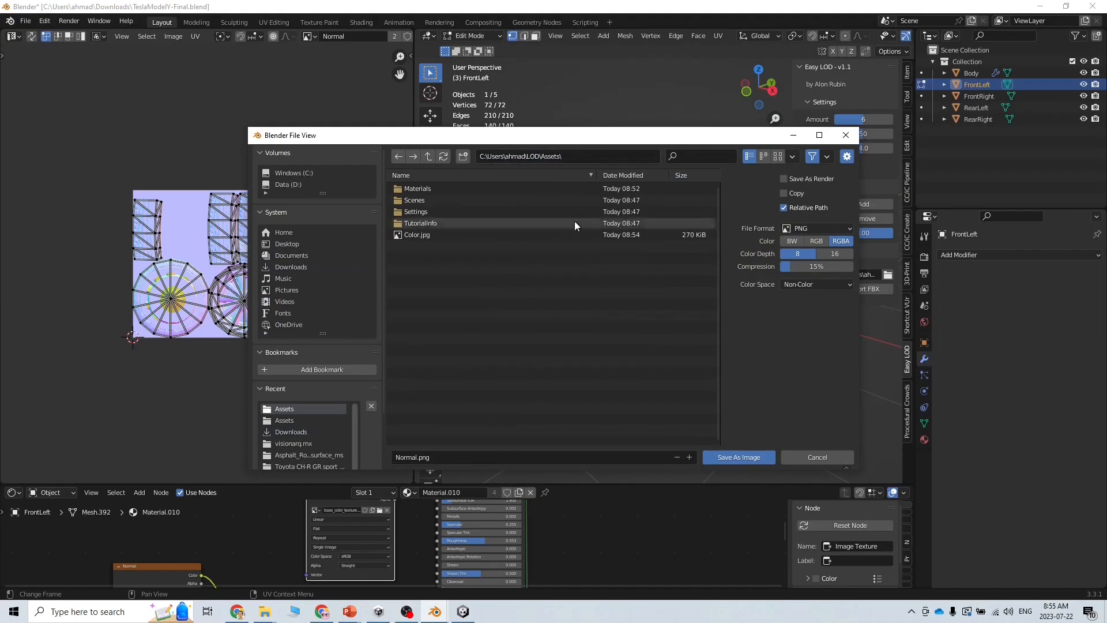
pyautogui.click(738, 456)
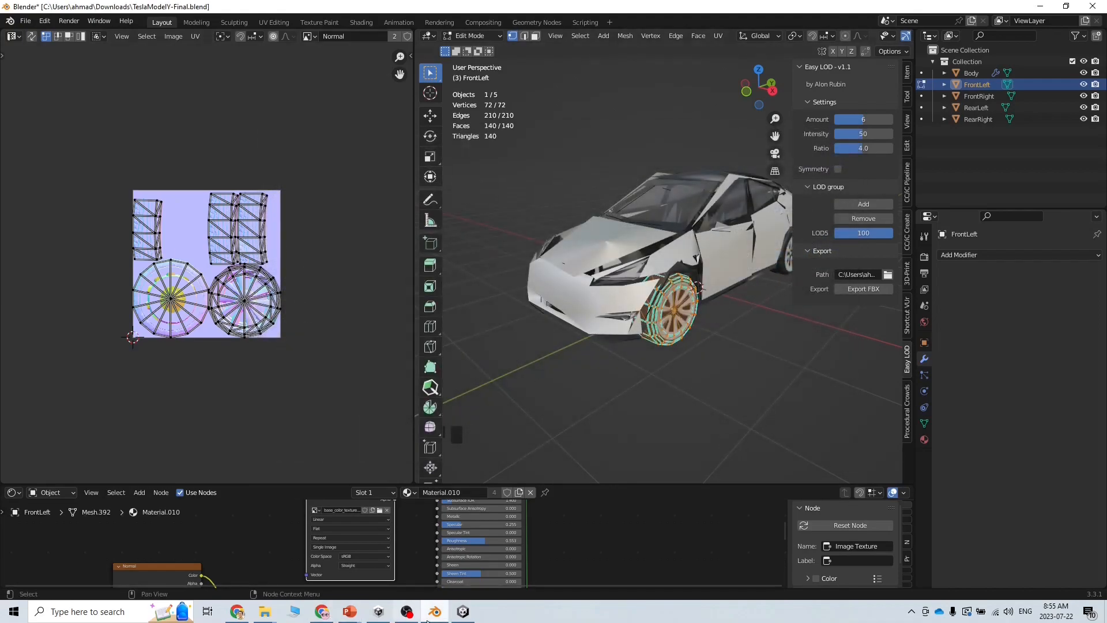
pyautogui.click(463, 612)
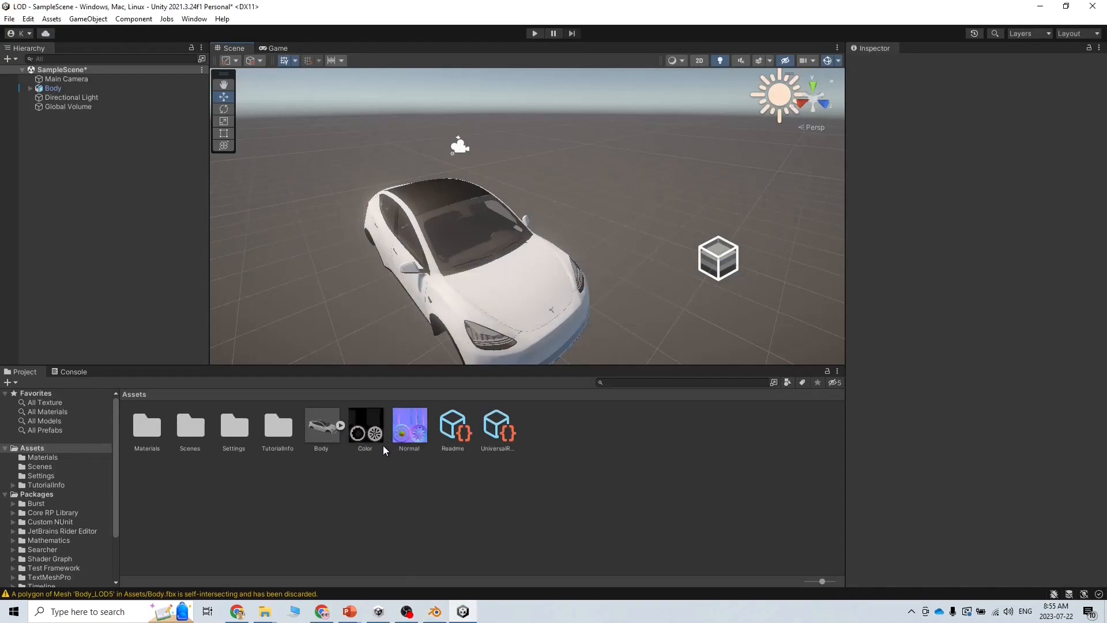
pyautogui.click(435, 611)
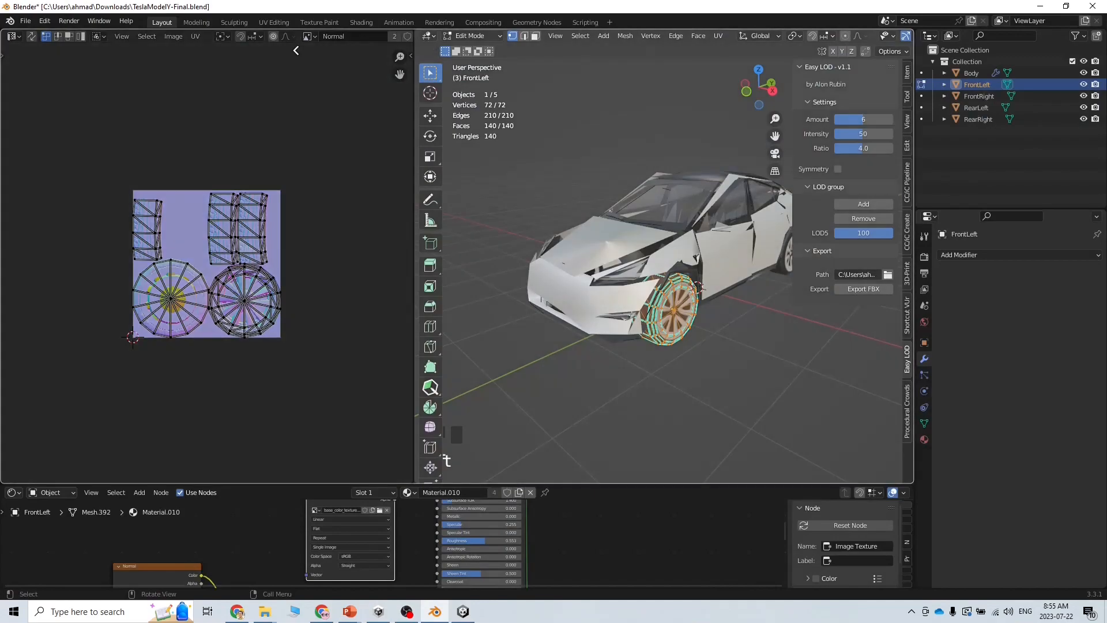
# Return the wheel to Object Mode and start an FBX export
pyautogui.hotkey('ctrl', 'space')
pyautogui.click(56, 35)
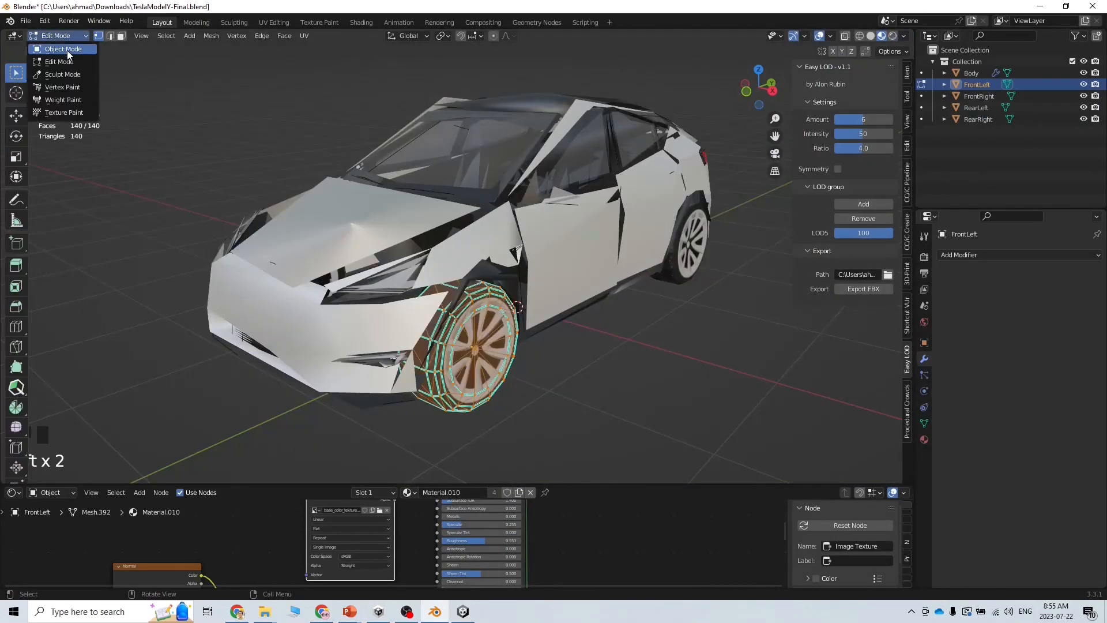
pyautogui.click(67, 49)
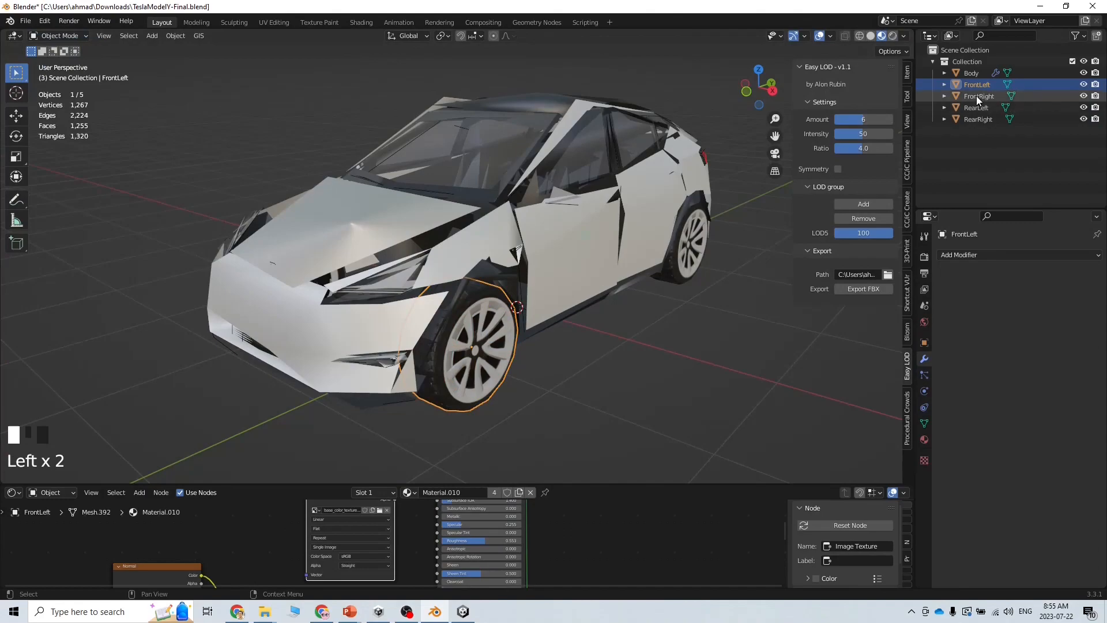
pyautogui.click(170, 38)
pyautogui.click(25, 21)
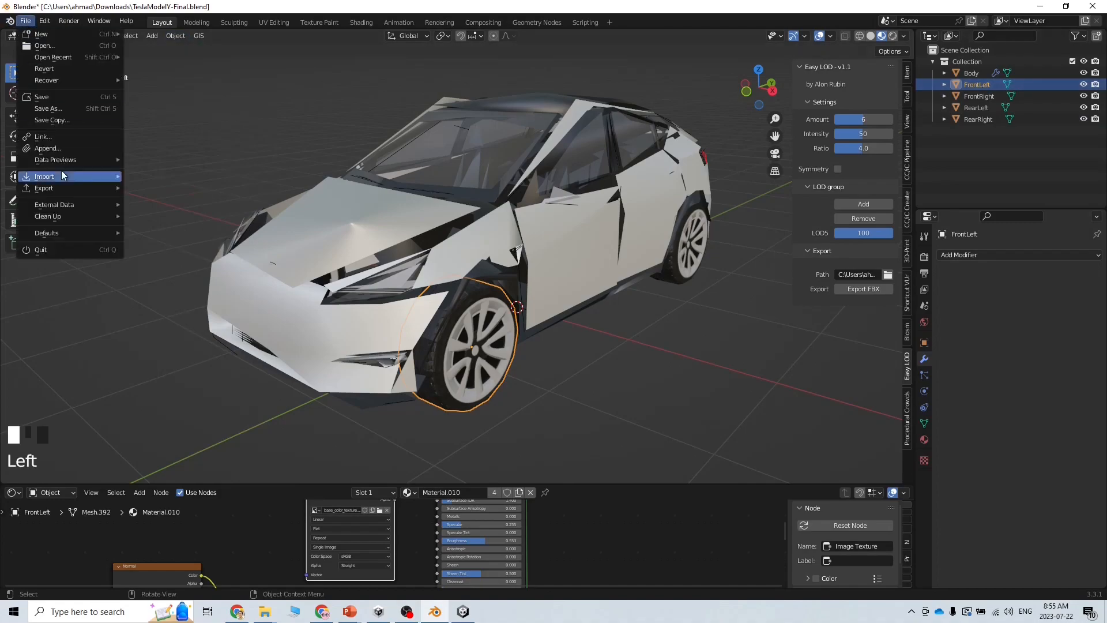
pyautogui.moveTo(87, 189)
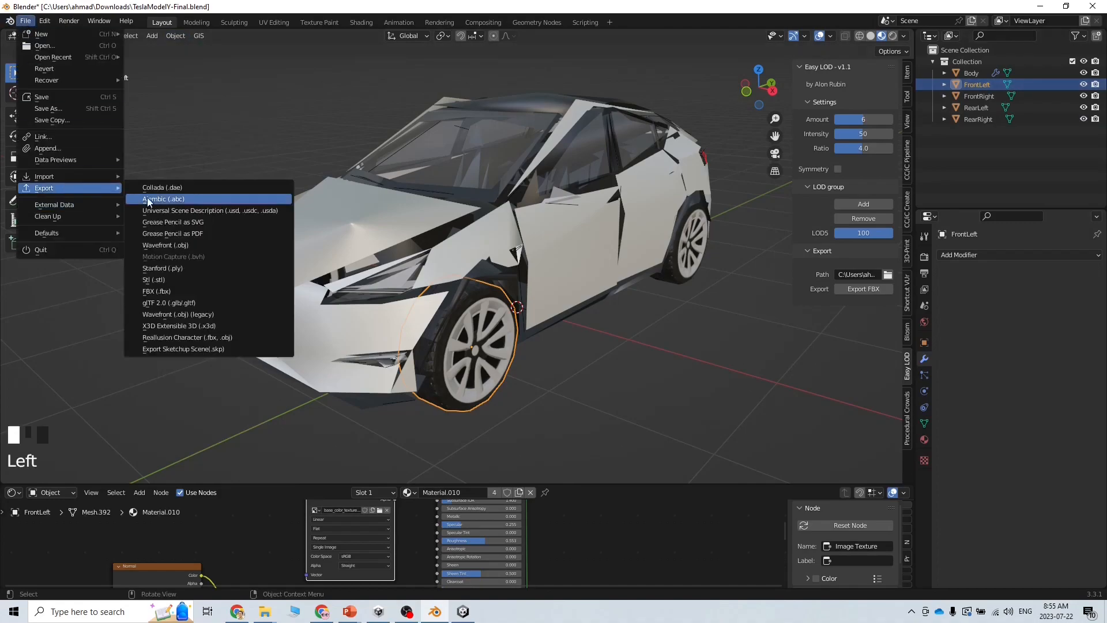
pyautogui.click(194, 291)
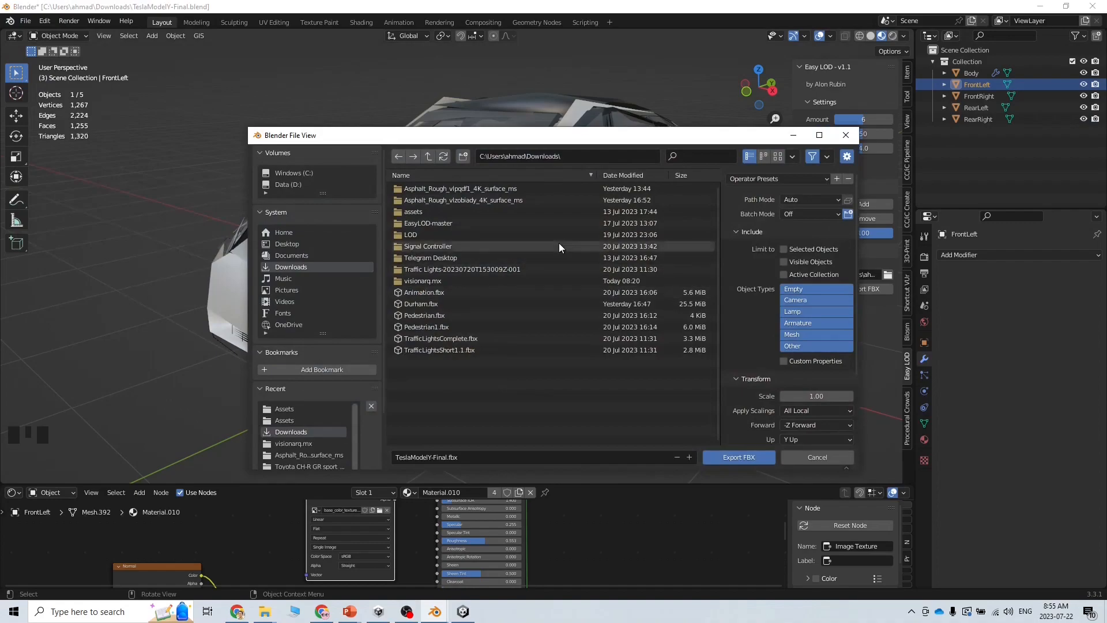
# Copy the FrontLeft object name and set the export folder to the LOD project's Assets folder
pyautogui.click(979, 85)
pyautogui.doubleClick(979, 86)
pyautogui.hotkey('ctrl', 'c')
pyautogui.click(611, 161)
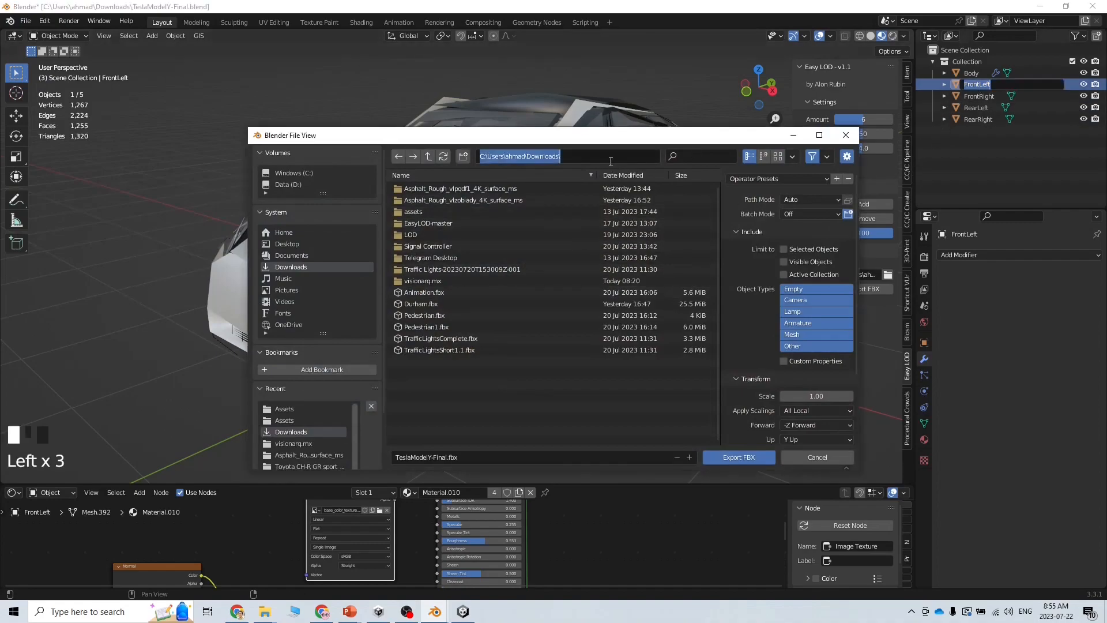
pyautogui.hotkey('ctrl', 'v')
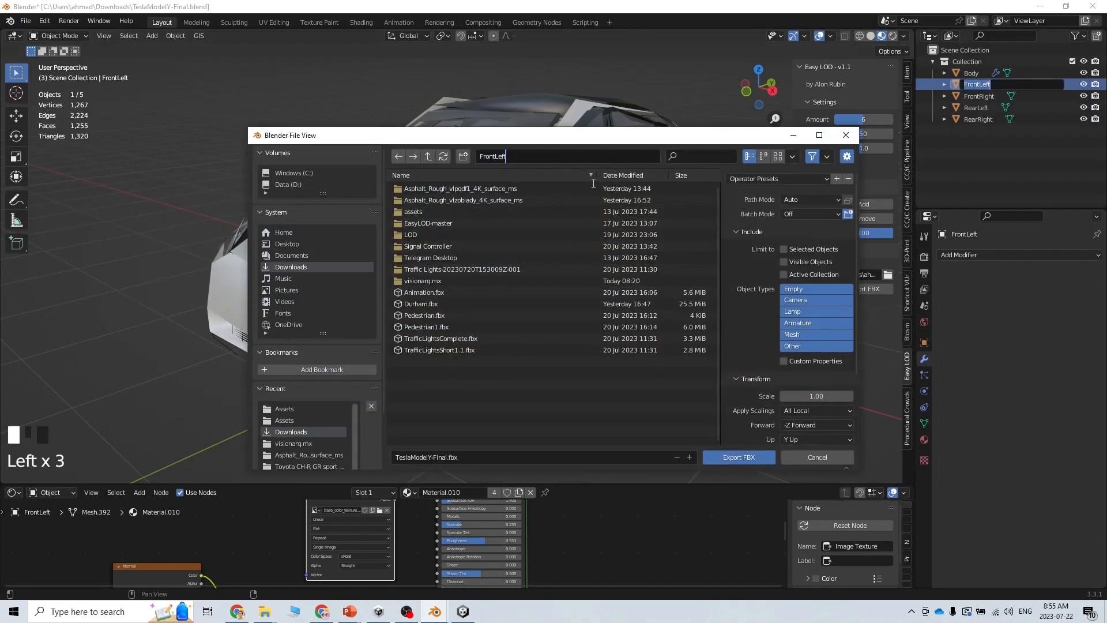
pyautogui.press('Return')
pyautogui.click(398, 156)
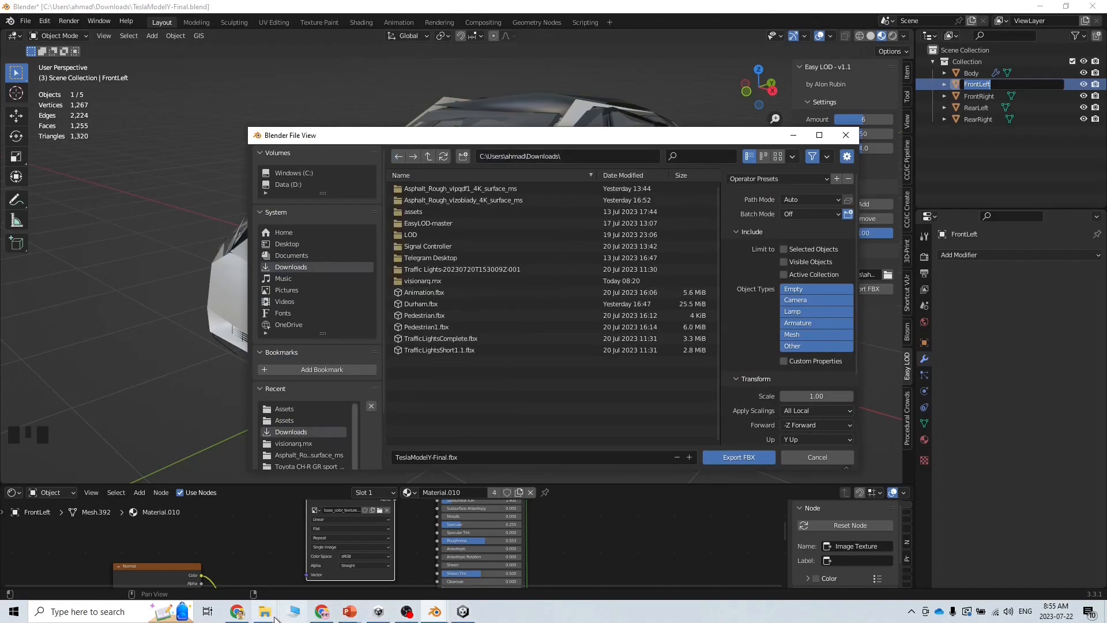
pyautogui.hotkey('alt', 'Tab')
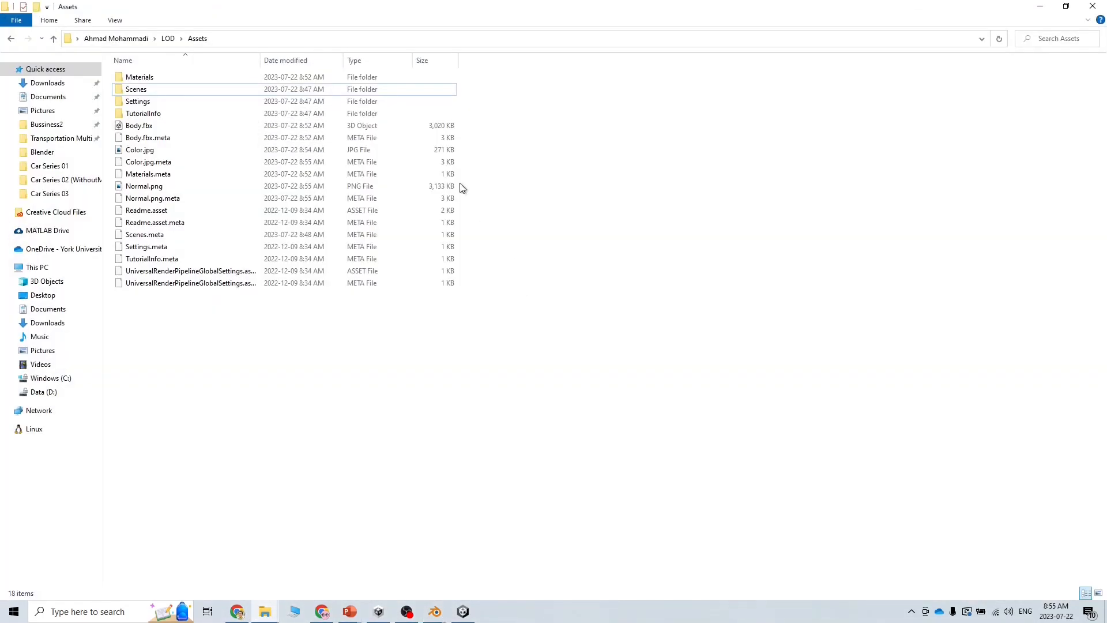
pyautogui.click(373, 39)
pyautogui.hotkey('ctrl', 'c')
pyautogui.hotkey('alt', 'Tab')
pyautogui.click(572, 158)
pyautogui.hotkey('ctrl', 'v')
pyautogui.press('Return')
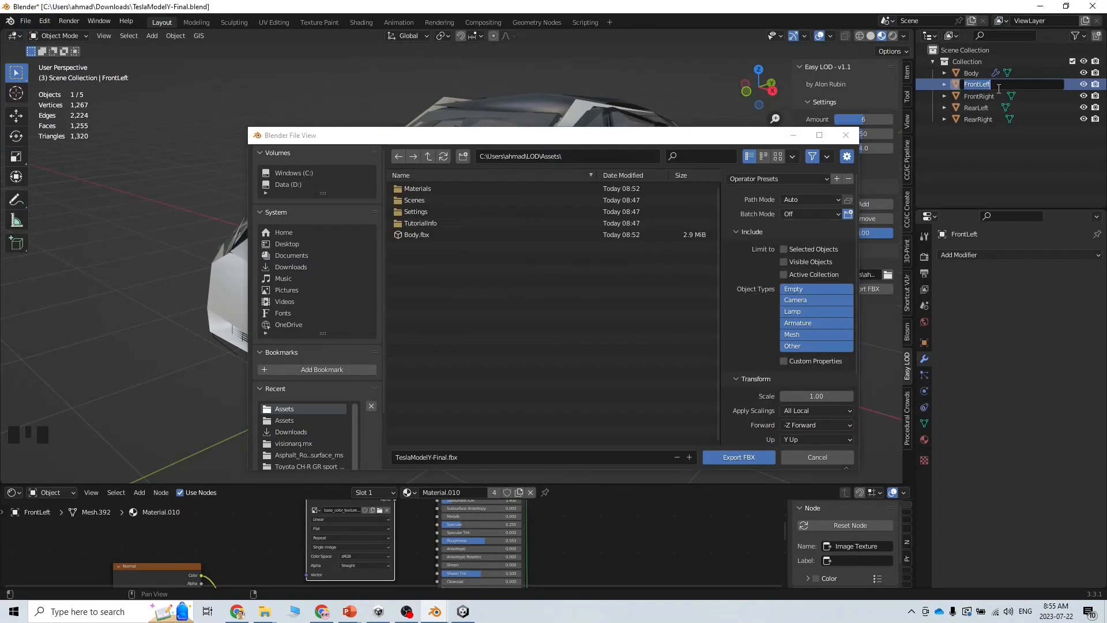
# Export FrontLeft.fbx with Mesh only, Selected Objects and Apply Transform enabled
pyautogui.click(482, 458)
pyautogui.hotkey('ctrl', 'v')
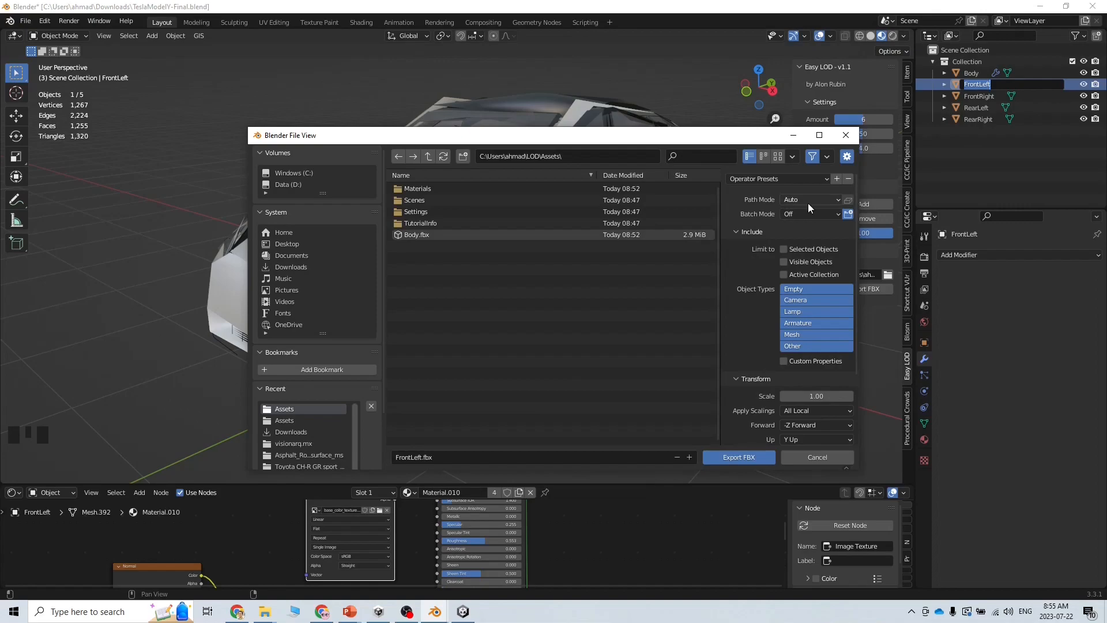
pyautogui.click(802, 335)
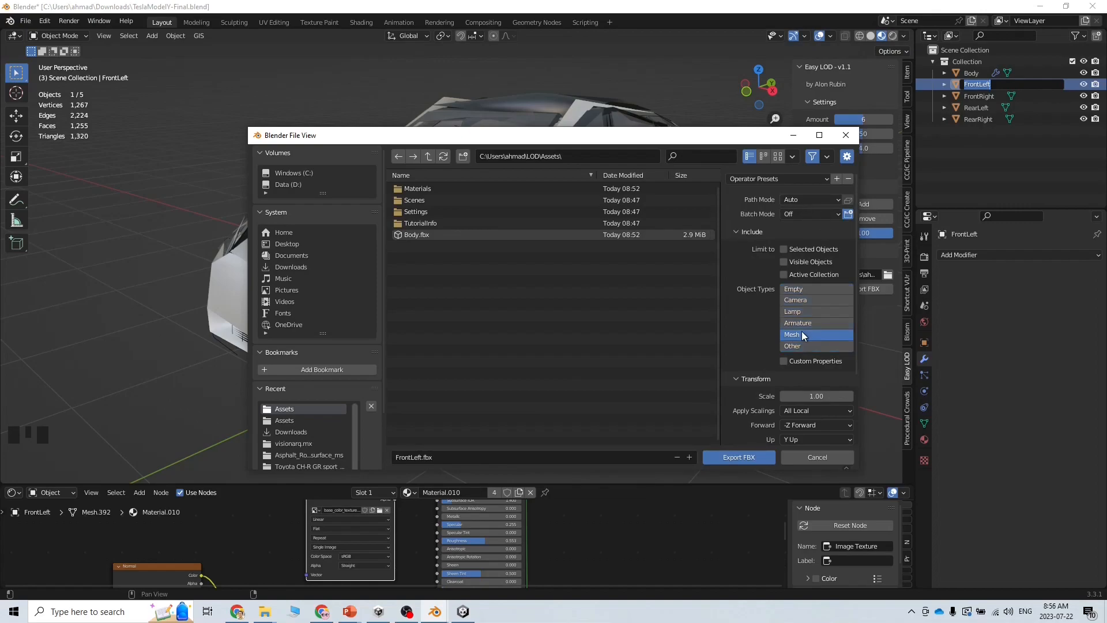
pyautogui.click(785, 250)
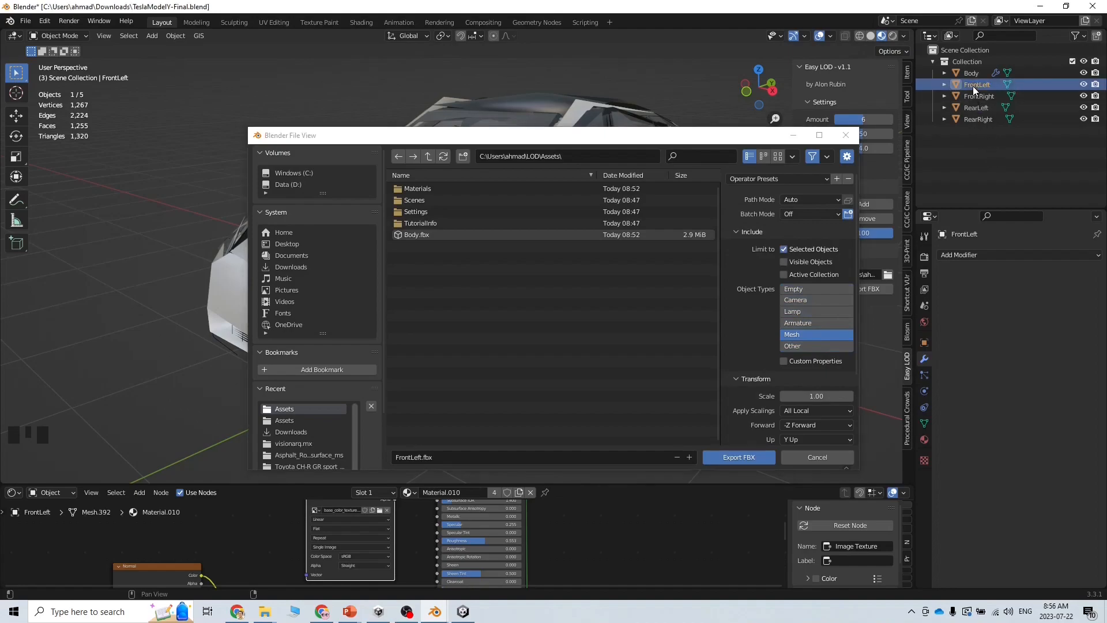
pyautogui.scroll(-3, 813, 343)
pyautogui.scroll(-2, 814, 344)
pyautogui.click(784, 391)
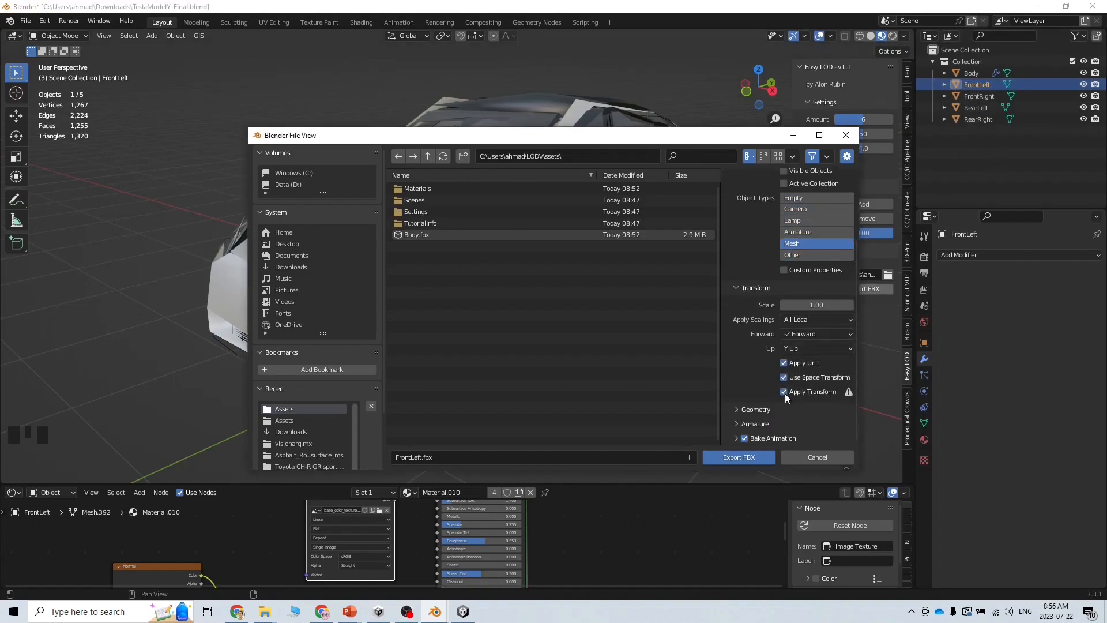
pyautogui.click(737, 457)
# Fix the Normal texture's import as a normal map and inspect the imported FrontLeft asset in Unity
pyautogui.click(983, 97)
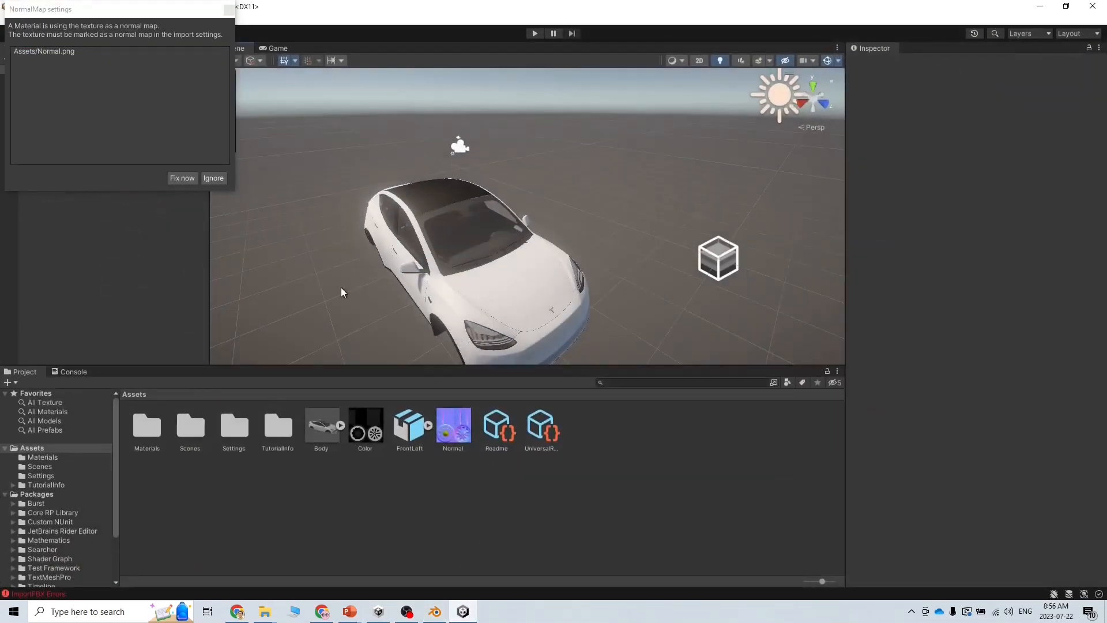
pyautogui.click(182, 178)
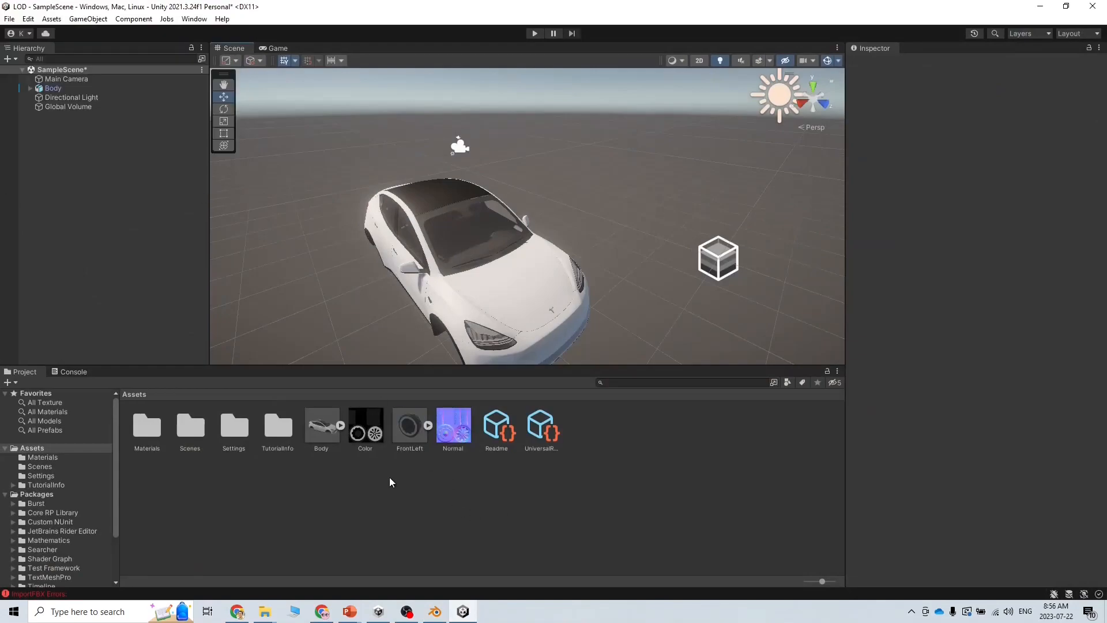
pyautogui.click(414, 435)
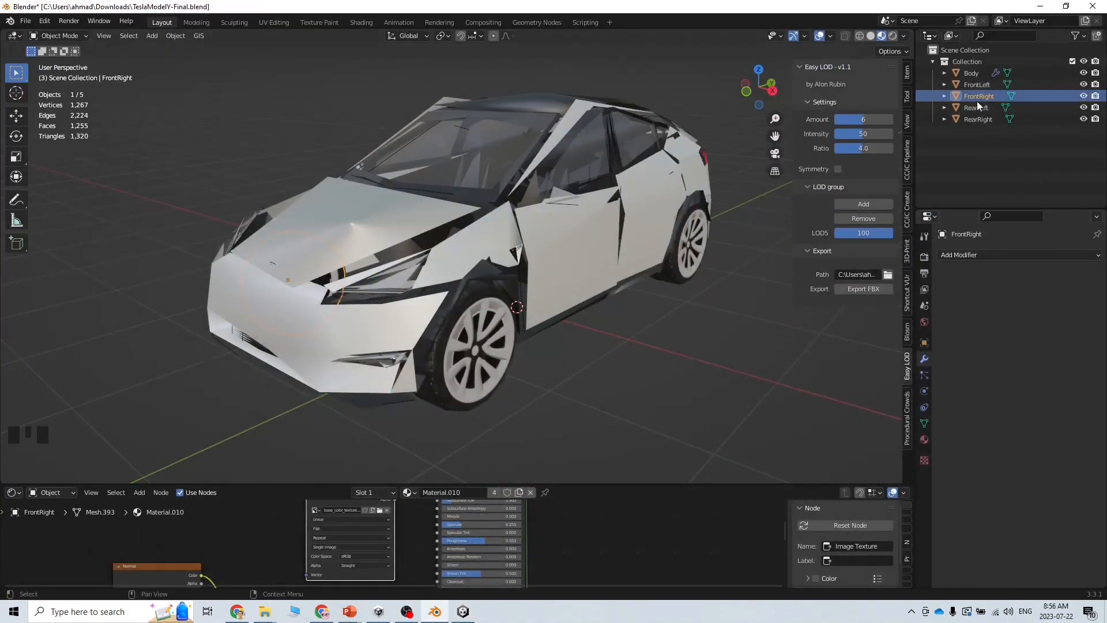
# Export the FrontRight wheel as FrontRight.fbx
pyautogui.click(977, 101)
pyautogui.click(25, 21)
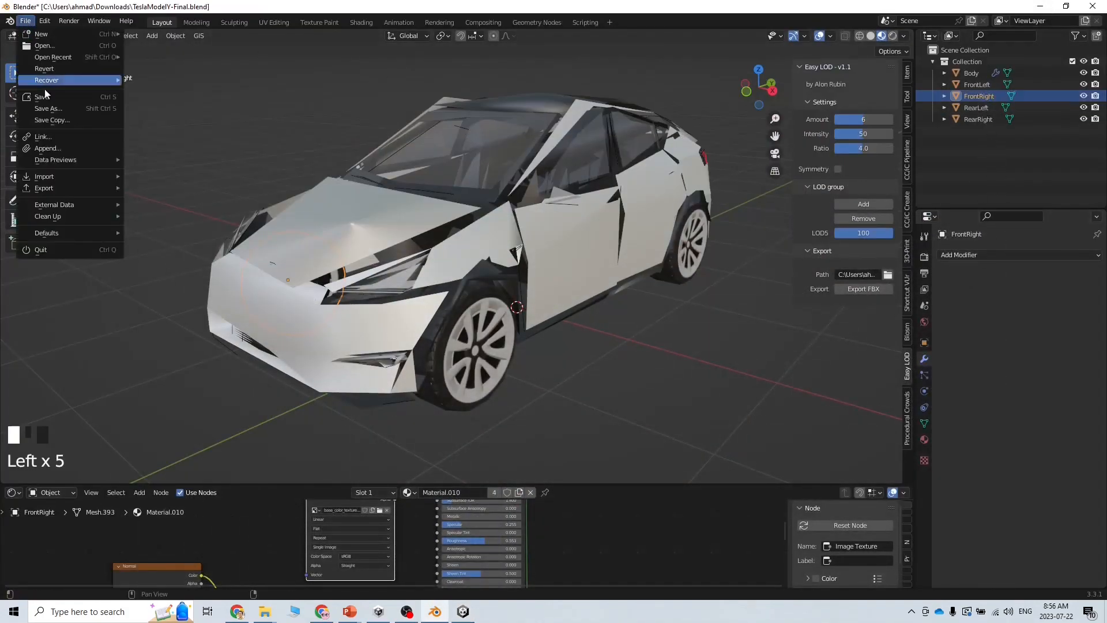
pyautogui.moveTo(60, 189)
pyautogui.click(188, 292)
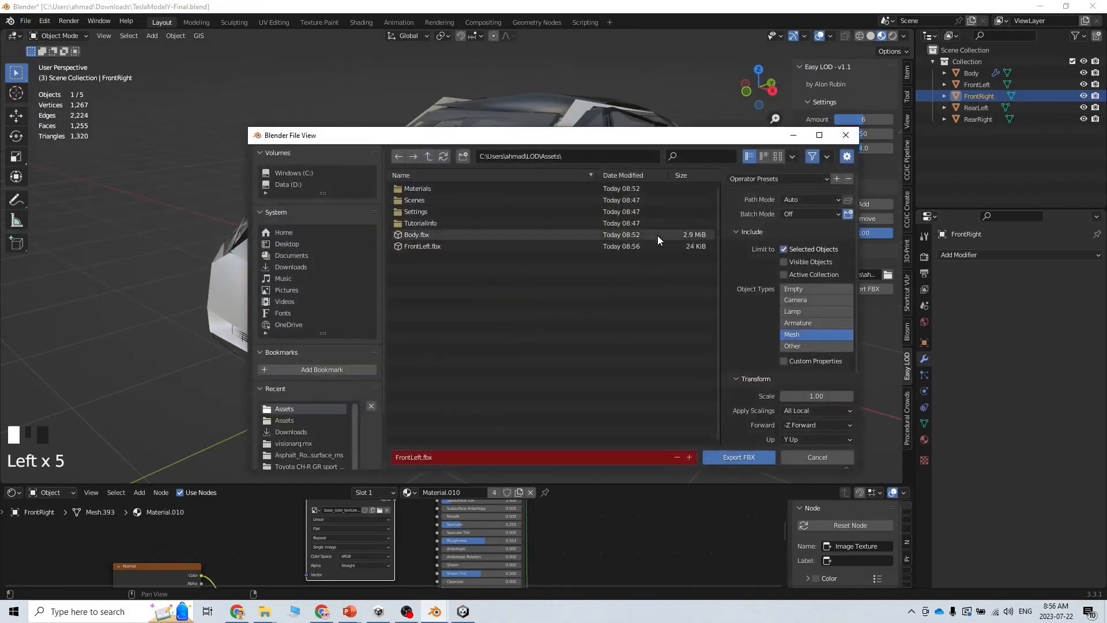
pyautogui.click(449, 462)
pyautogui.hotkey('ctrl', 'v')
pyautogui.scroll(-5, 776, 375)
pyautogui.click(744, 459)
# Export the RearLeft wheel as RearLeft.fbx
pyautogui.tripleClick(976, 108)
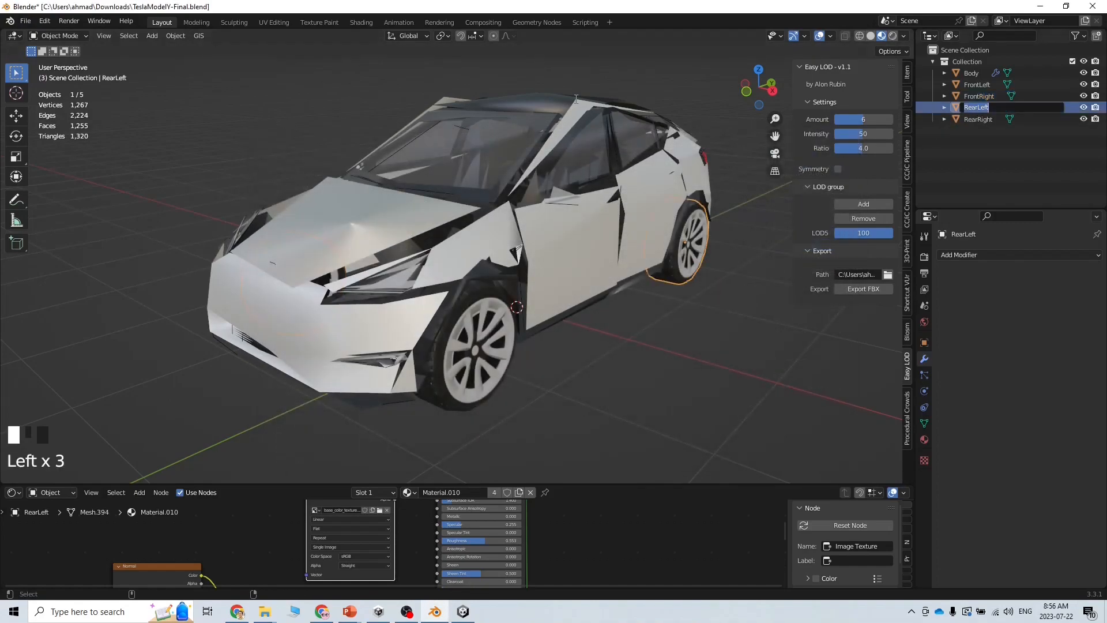
pyautogui.click(26, 21)
pyautogui.moveTo(75, 188)
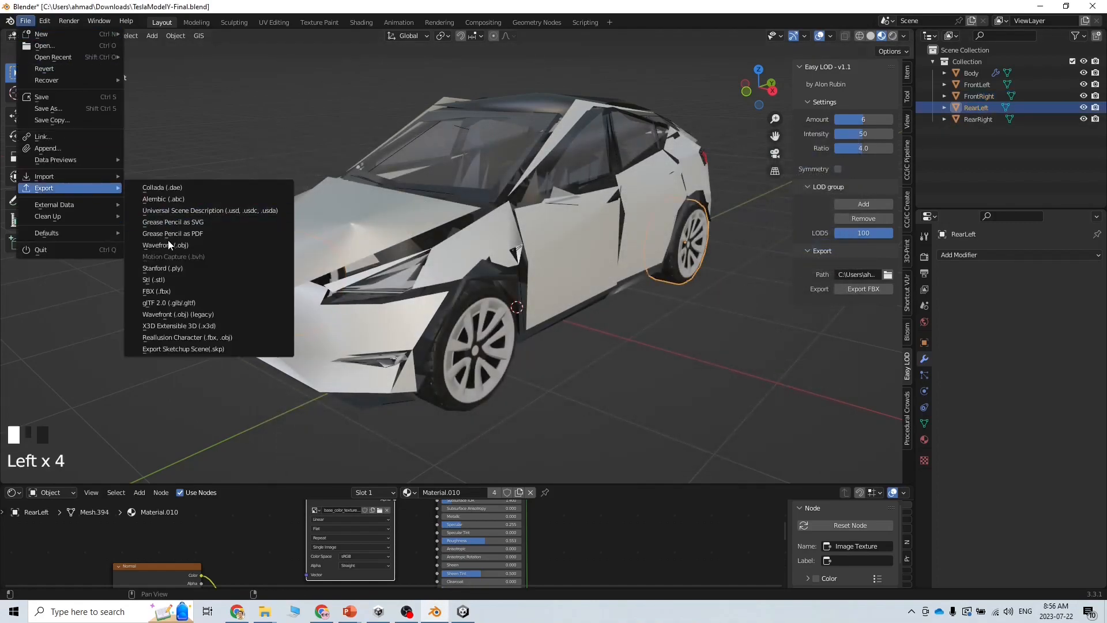
pyautogui.click(253, 293)
pyautogui.click(485, 456)
pyautogui.hotkey('ctrl', 'v')
pyautogui.scroll(-5, 752, 430)
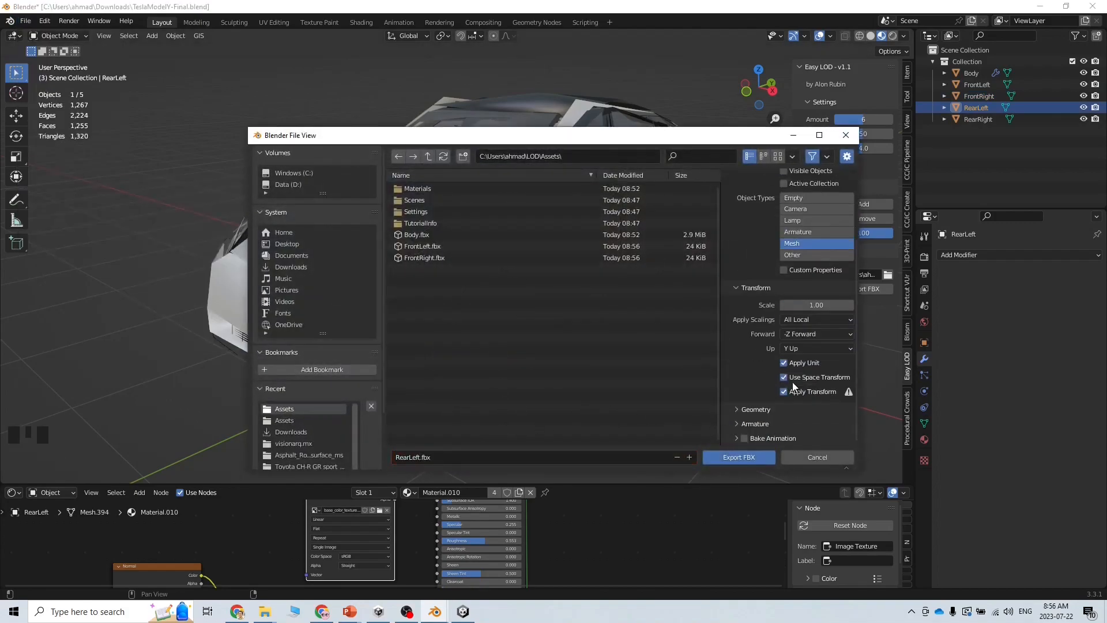
pyautogui.click(770, 455)
# Export the RearRight wheel as RearRight.fbx
pyautogui.doubleClick(984, 118)
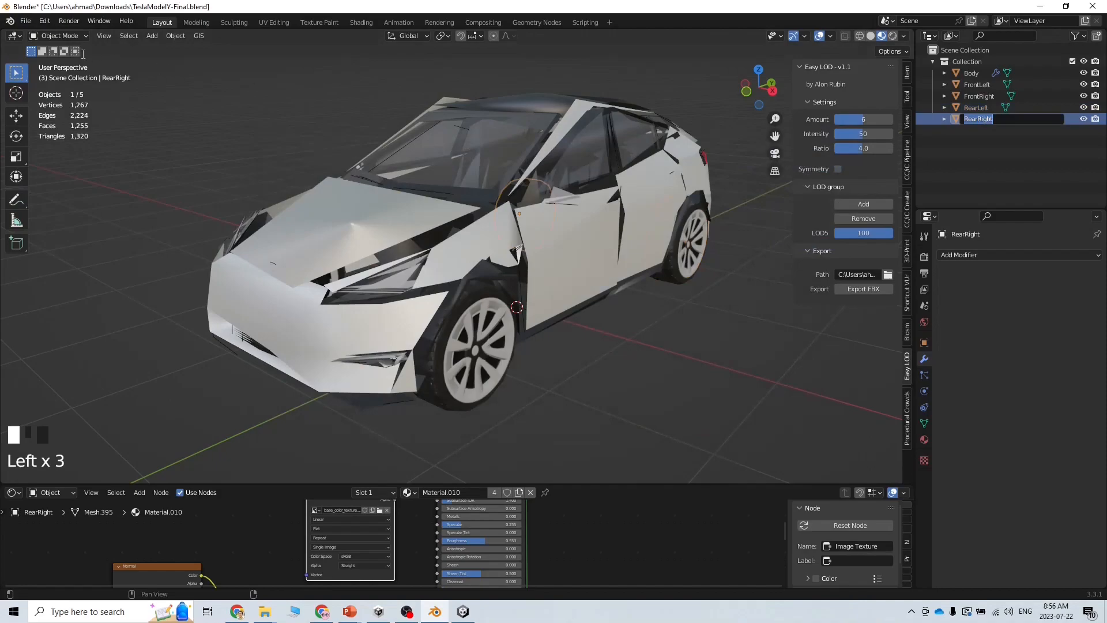
pyautogui.click(25, 21)
pyautogui.click(25, 21)
pyautogui.moveTo(87, 188)
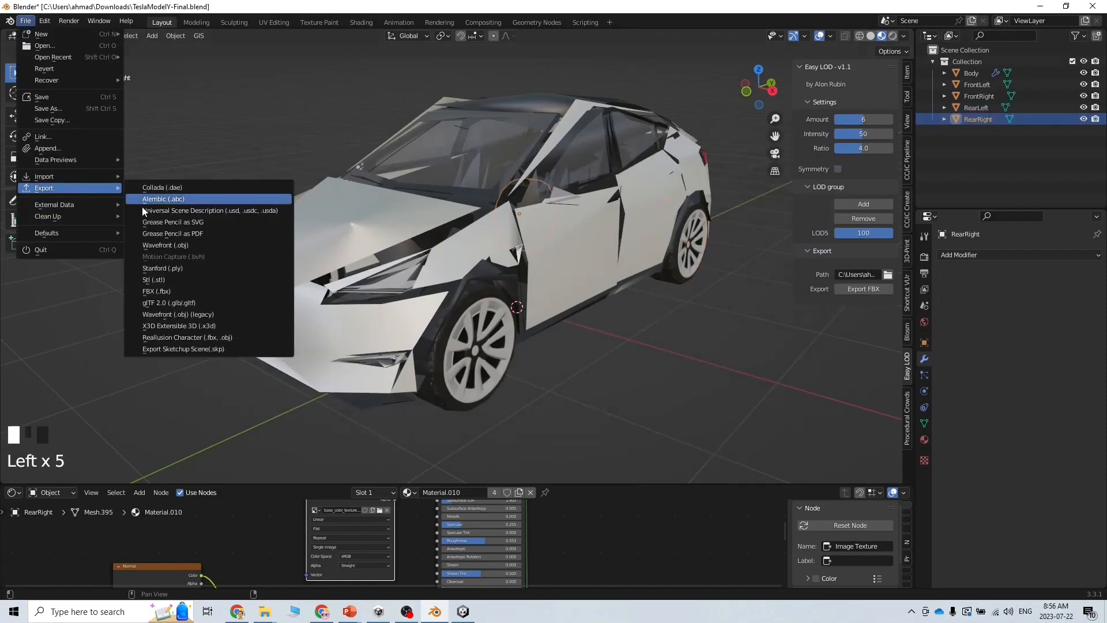
pyautogui.click(173, 291)
pyautogui.hotkey('ctrl', 'v')
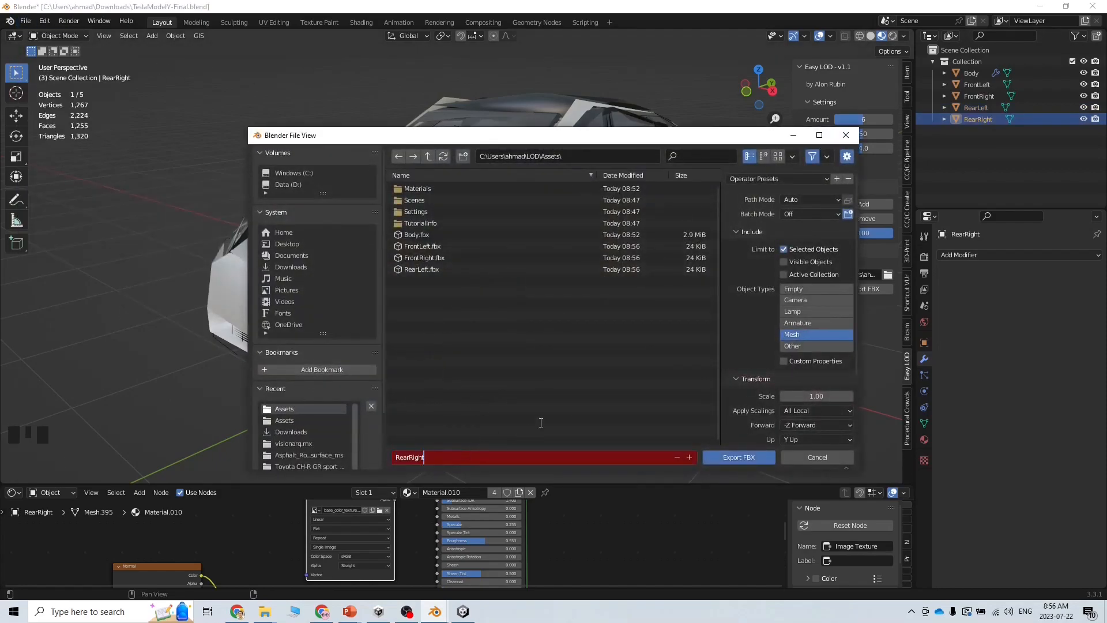
pyautogui.scroll(-5, 755, 413)
pyautogui.click(763, 457)
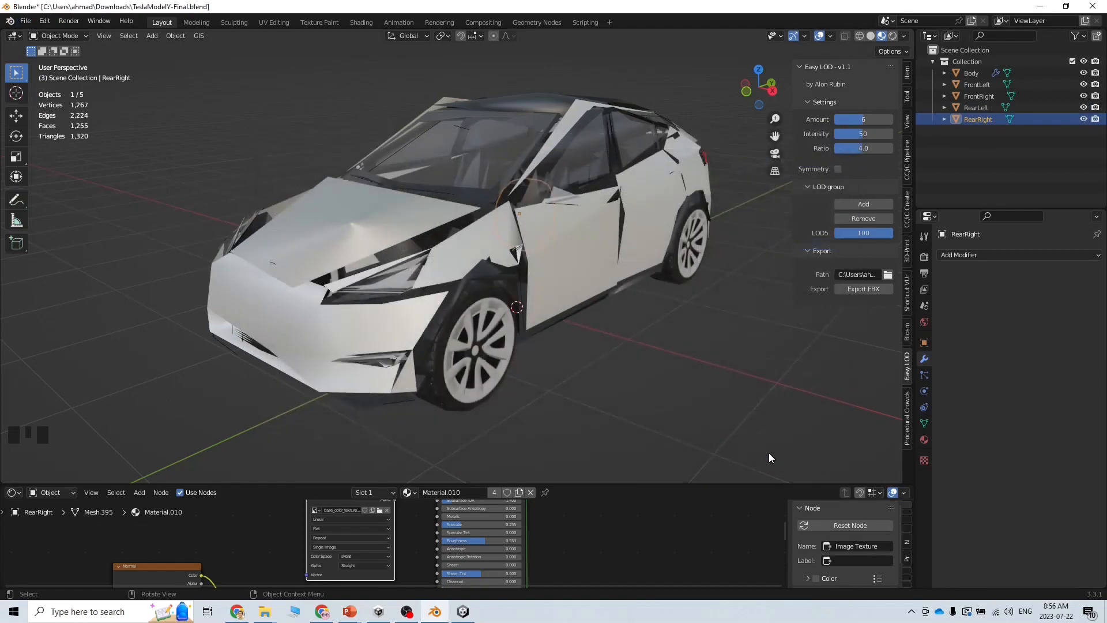
# Switch to Unity and multi-select the FrontLeft and FrontRight wheel models to review their import settings
pyautogui.click(268, 613)
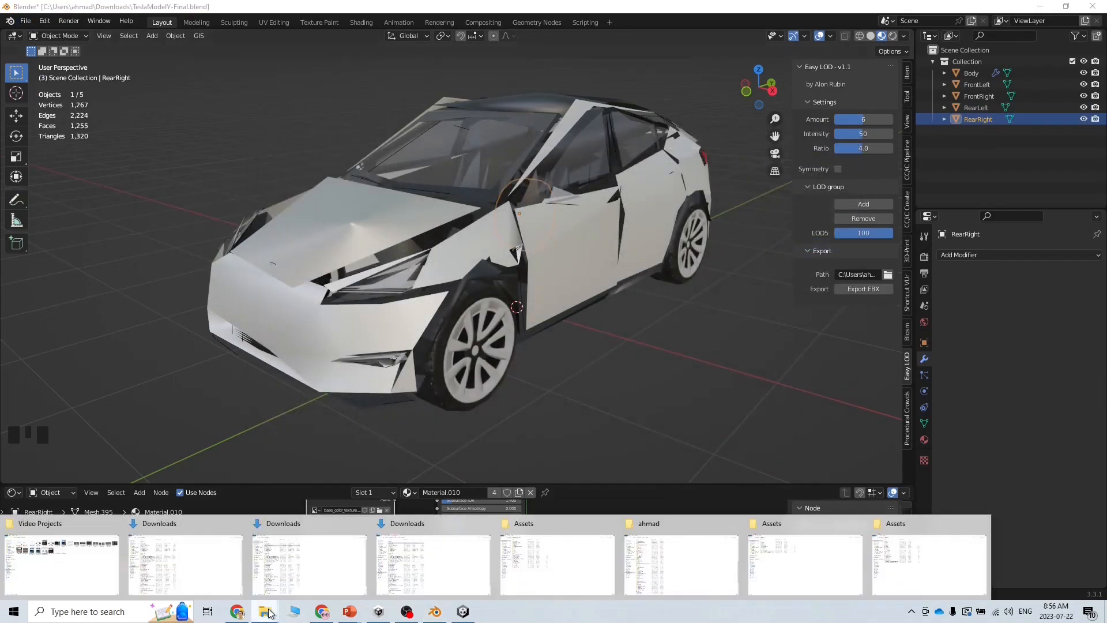
pyautogui.click(465, 617)
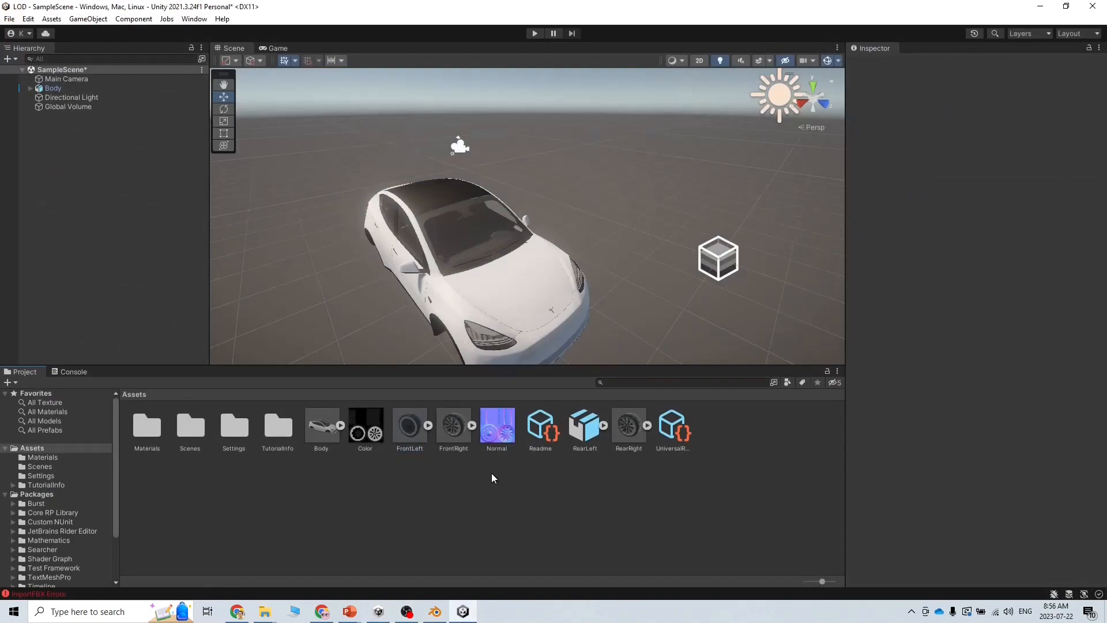
pyautogui.click(408, 432)
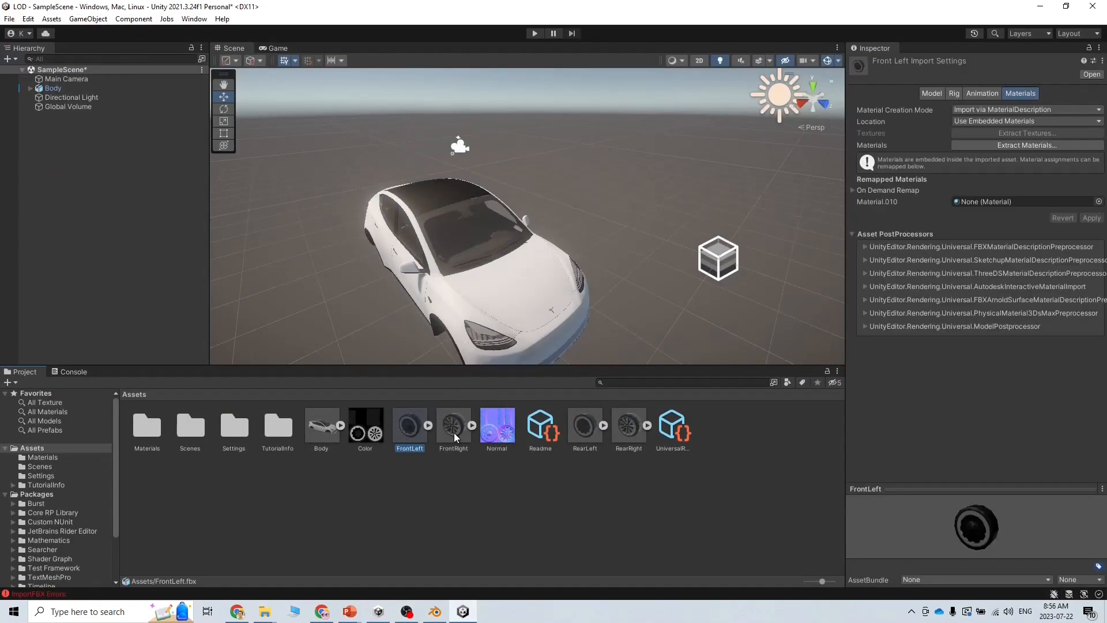
pyautogui.click(455, 432)
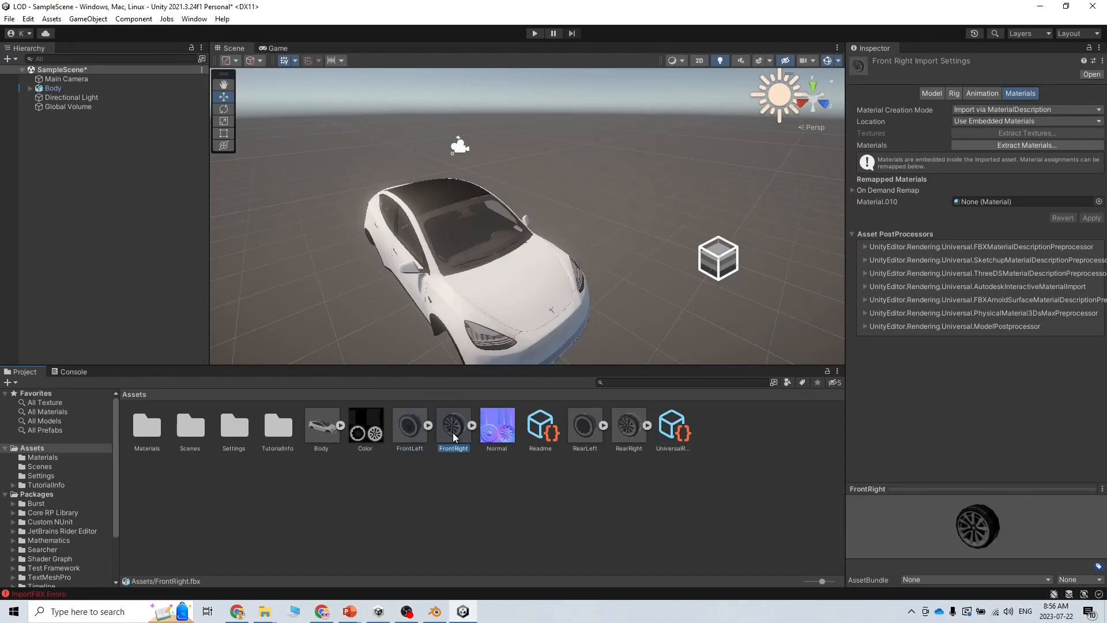
pyautogui.keyDown('ctrl'); pyautogui.click(420, 433); pyautogui.keyUp('ctrl')
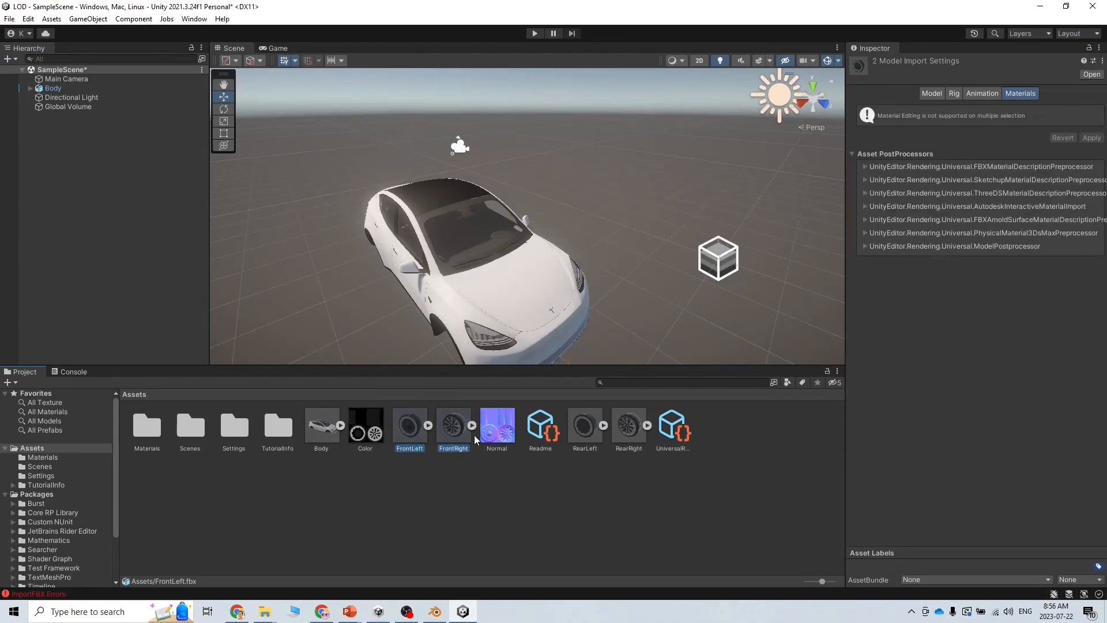
# Drag the four wheel models onto Body so they become its children, then fly around the car
pyautogui.moveTo(636, 439); pyautogui.dragTo(52, 90)
pyautogui.moveTo(577, 277); pyautogui.dragTo(269, 289, button='right')
pyautogui.press('d')
pyautogui.press('w')
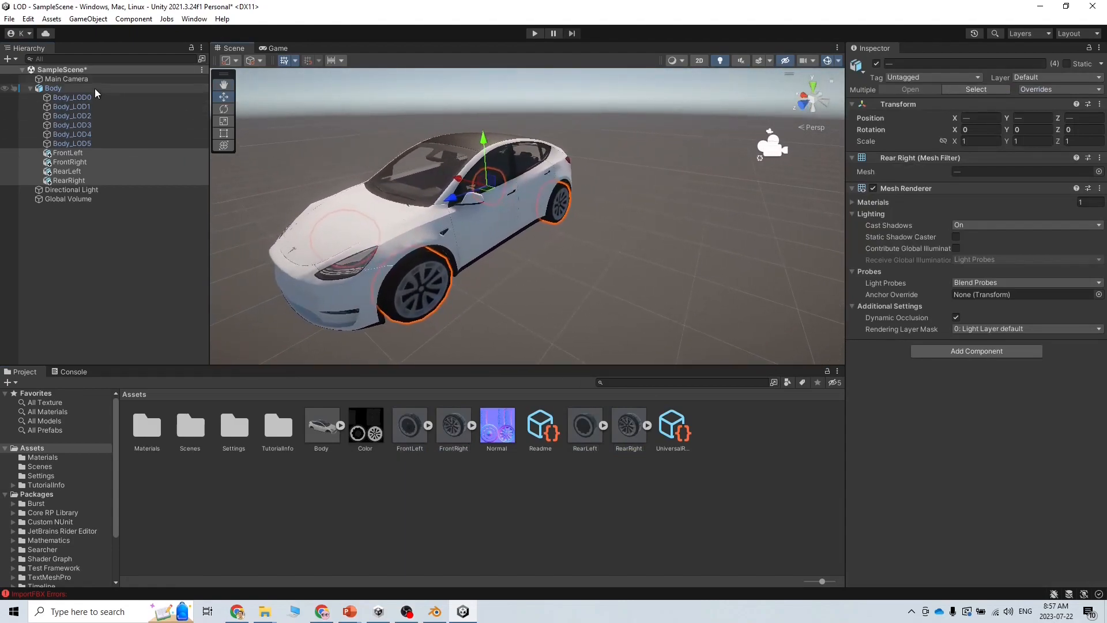
pyautogui.moveTo(566, 365); pyautogui.dragTo(662, 334, button='right')
pyautogui.press('w')
pyautogui.press('s')
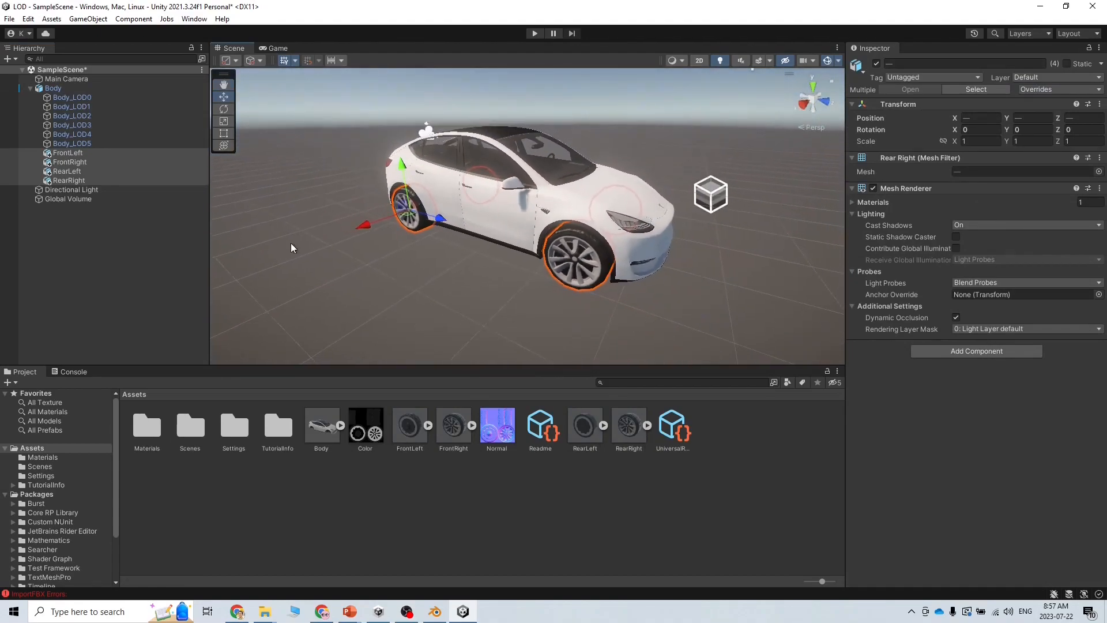
# Select only the FrontLeft wheel and expand its material settings
pyautogui.click(81, 153)
pyautogui.click(853, 366)
pyautogui.scroll(-3, 917, 450)
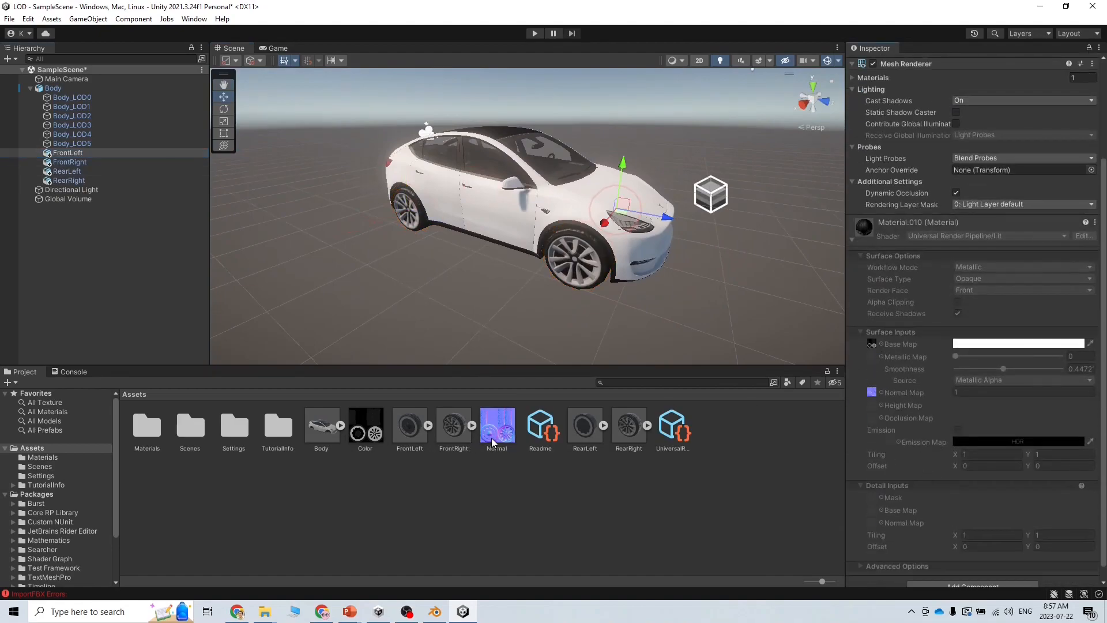
pyautogui.keyDown('alt'); pyautogui.moveTo(580, 303); pyautogui.dragTo(427, 292); pyautogui.keyUp('alt')
pyautogui.scroll(3, 450, 285)
pyautogui.keyDown('alt'); pyautogui.moveTo(519, 267); pyautogui.dragTo(604, 318); pyautogui.keyUp('alt')
# Select Body to confirm its LOD Group holds LOD 0 to LOD 5, then frame the whole car
pyautogui.click(566, 249)
pyautogui.scroll(3, 642, 245)
pyautogui.moveTo(604, 317); pyautogui.dragTo(631, 314, button='right')
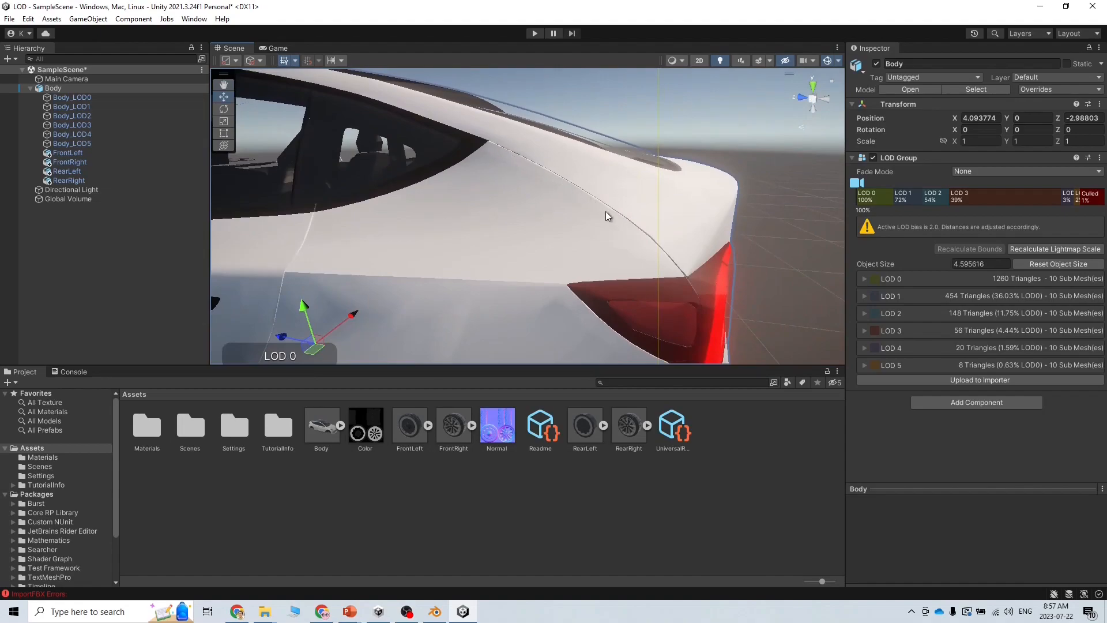
pyautogui.moveTo(704, 296); pyautogui.dragTo(202, 282, button='right')
pyautogui.press('w')
pyautogui.press('s')
pyautogui.moveTo(502, 284); pyautogui.dragTo(483, 230, button='right')
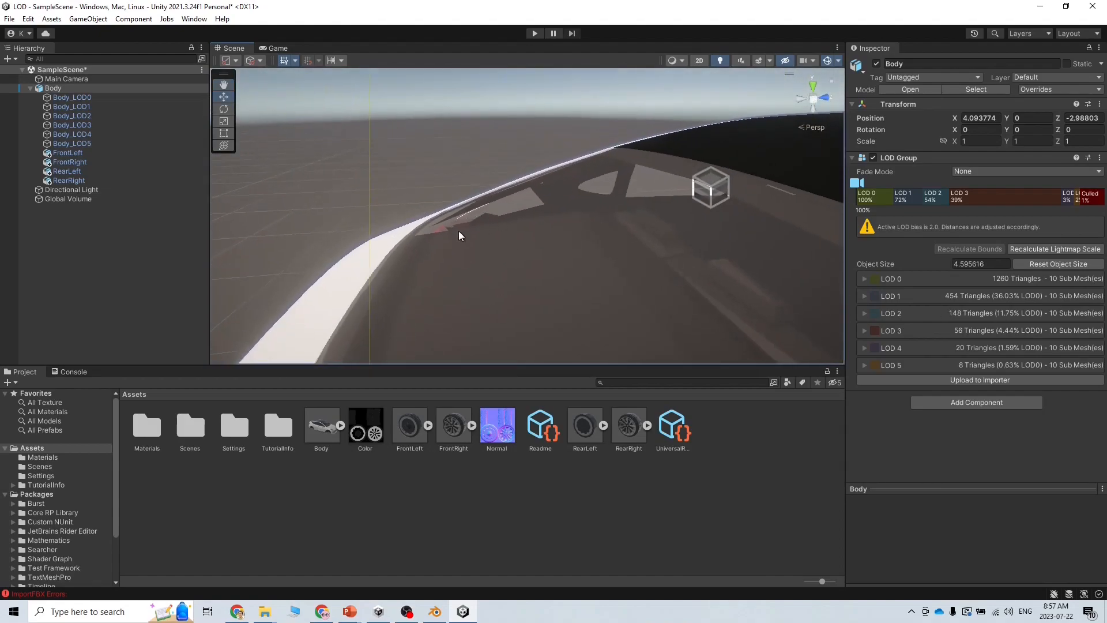
pyautogui.press('f')
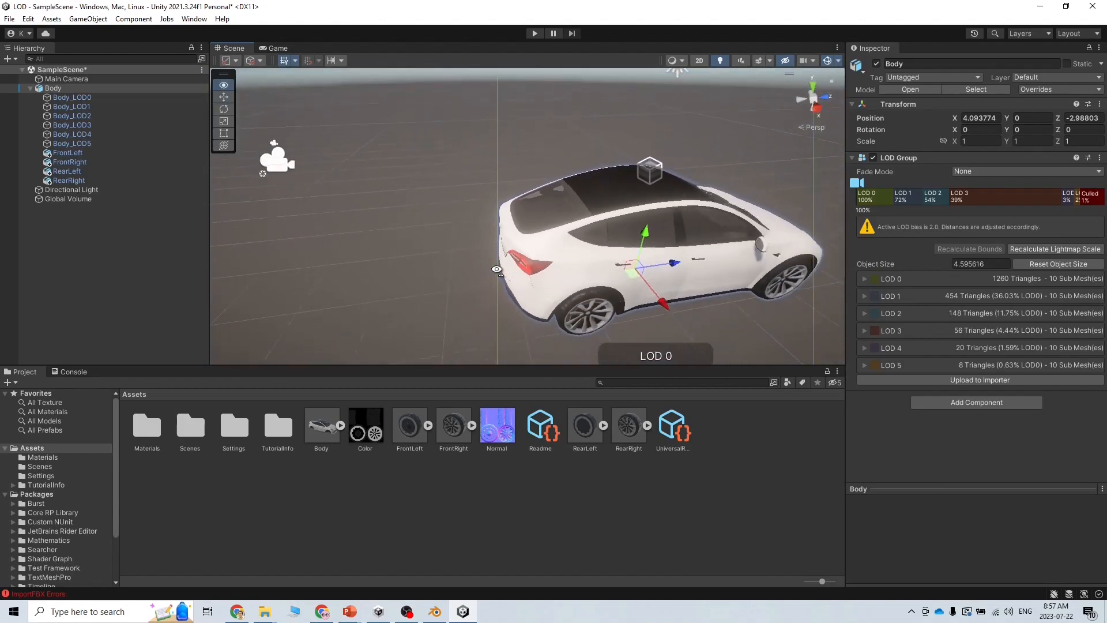
# Rotate the Directional Light to 6.783, 54.273, 49.66 to change the lighting, then return to Blender
pyautogui.click(72, 192)
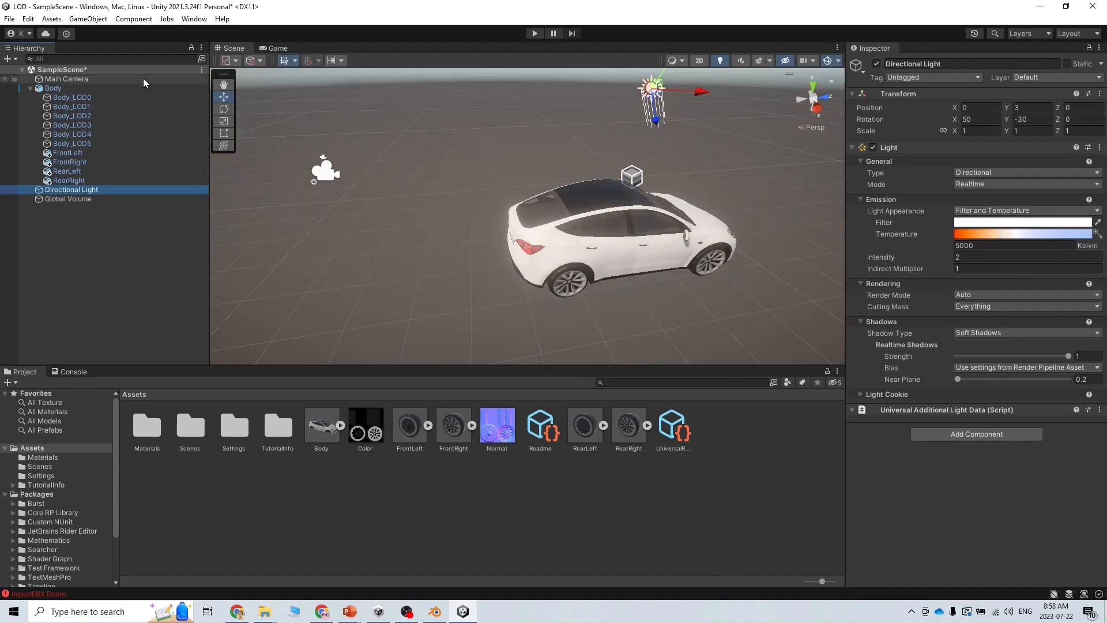
pyautogui.moveTo(540, 192); pyautogui.dragTo(596, 171, button='right')
pyautogui.click(223, 109)
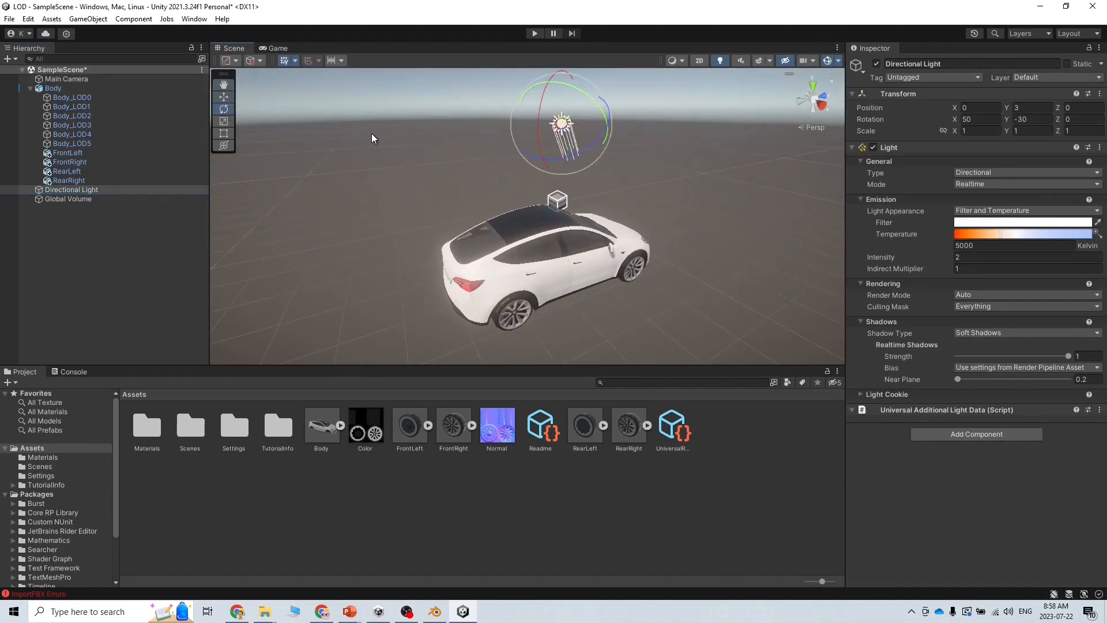
pyautogui.moveTo(602, 123); pyautogui.dragTo(480, 50)
pyautogui.moveTo(503, 210); pyautogui.dragTo(476, 241, button='right')
pyautogui.press('w')
pyautogui.moveTo(500, 183); pyautogui.dragTo(433, 211, button='right')
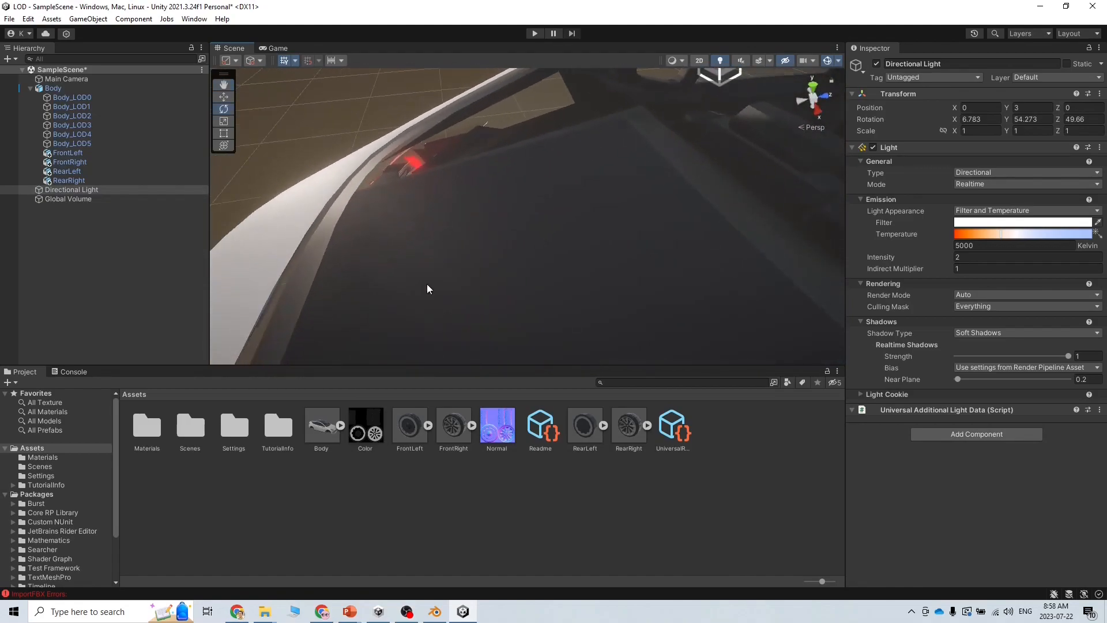
pyautogui.click(438, 615)
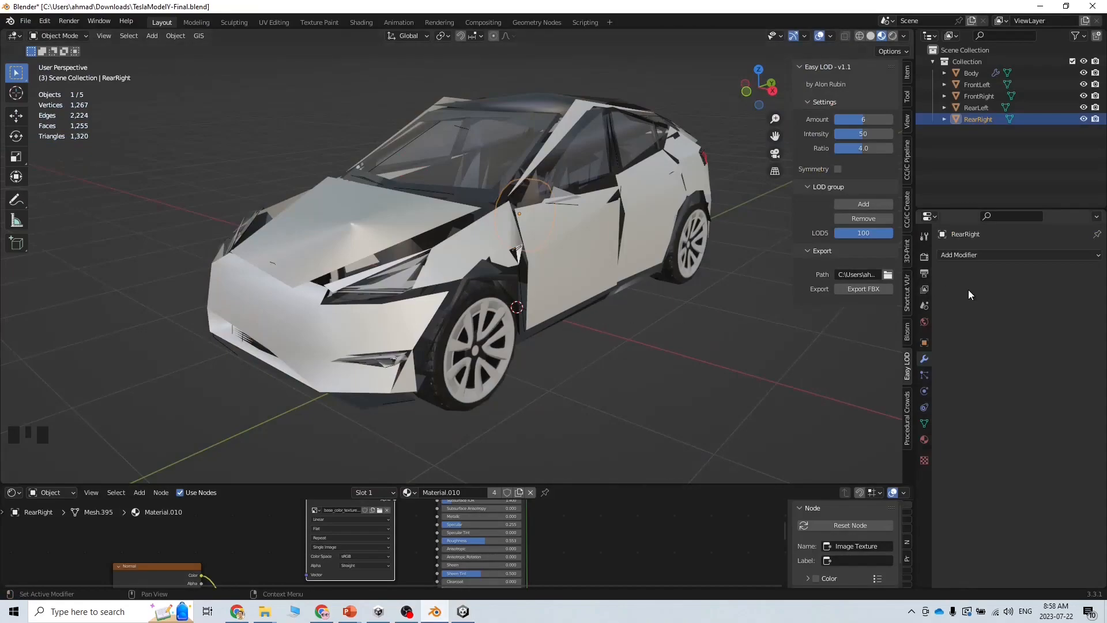
# Select Body and turn off the LOD5 modifier's viewport display to show the full-detail mesh
pyautogui.click(972, 73)
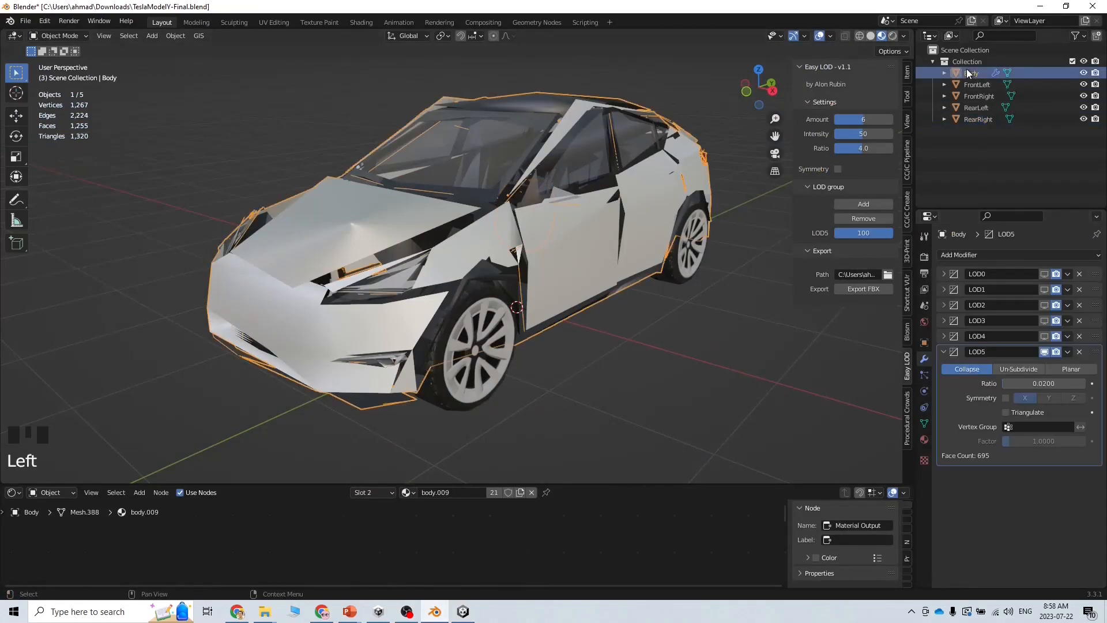
pyautogui.click(1046, 352)
pyautogui.moveTo(635, 377); pyautogui.dragTo(312, 347, button='middle')
pyautogui.scroll(3, 426, 408)
pyautogui.scroll(3, 427, 409)
pyautogui.scroll(11, 334, 341)
pyautogui.scroll(-4, 338, 351)
# Zoom and orbit in close to inspect the car's roof edge
pyautogui.click(332, 353)
pyautogui.keyDown('shift'); pyautogui.moveTo(354, 403); pyautogui.dragTo(566, 227, button='middle'); pyautogui.keyUp('shift')
pyautogui.scroll(20, 500, 292)
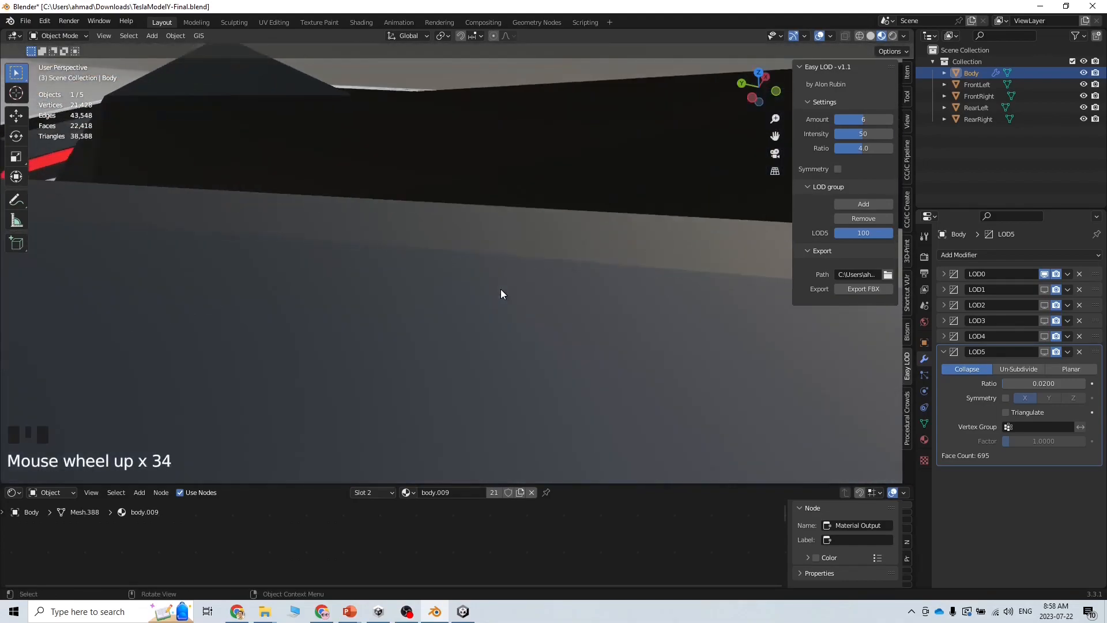
pyautogui.scroll(2, 501, 293)
pyautogui.moveTo(415, 303); pyautogui.dragTo(339, 270, button='middle')
pyautogui.scroll(-7, 394, 271)
pyautogui.moveTo(403, 278); pyautogui.dragTo(501, 329, button='middle')
pyautogui.scroll(-3, 511, 331)
pyautogui.click(553, 348)
# Switch Body into Edit Mode and deselect all its vertices
pyautogui.click(79, 36)
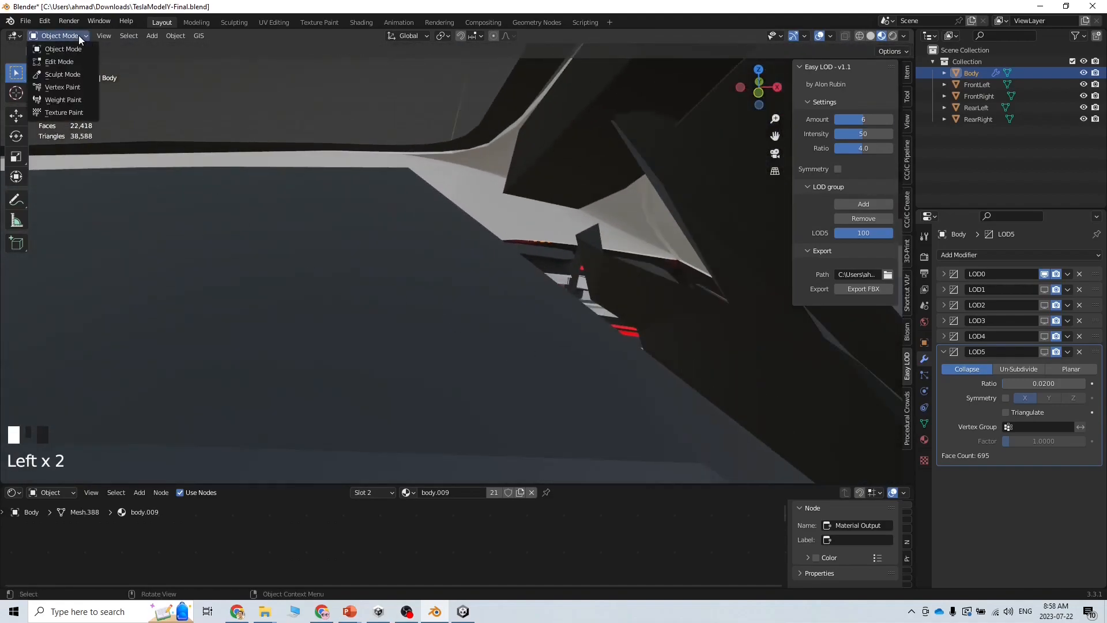
pyautogui.click(58, 62)
pyautogui.click(449, 267)
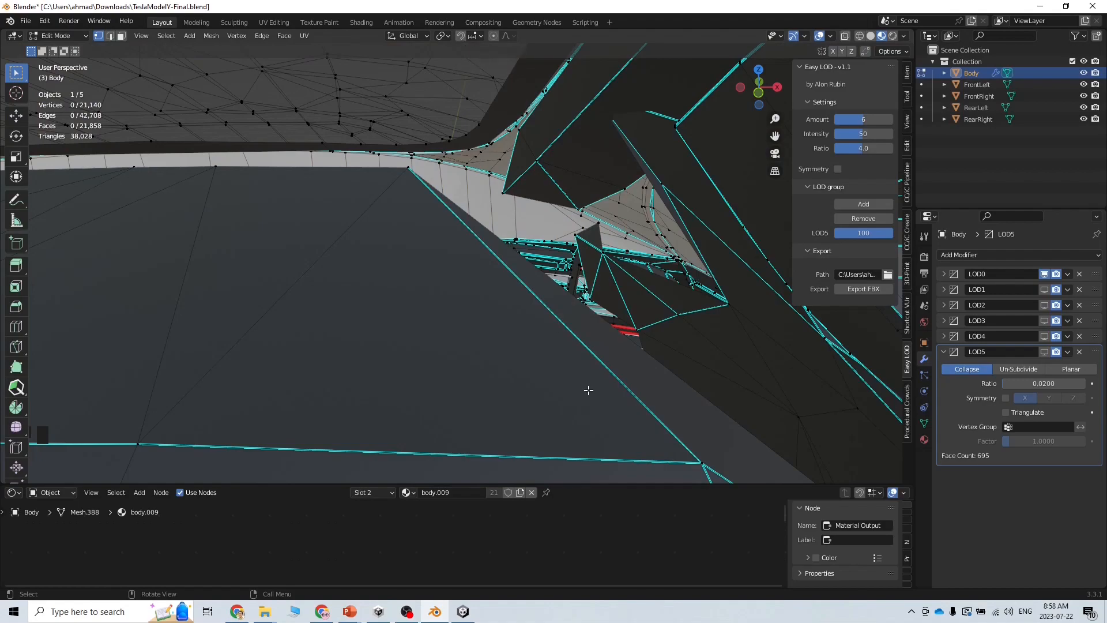
# In Edge select mode, subdivide the roof-gap edge and raise Number of Cuts to 2
pyautogui.moveTo(392, 200); pyautogui.dragTo(492, 234, button='middle')
pyautogui.click(110, 37)
pyautogui.click(544, 262)
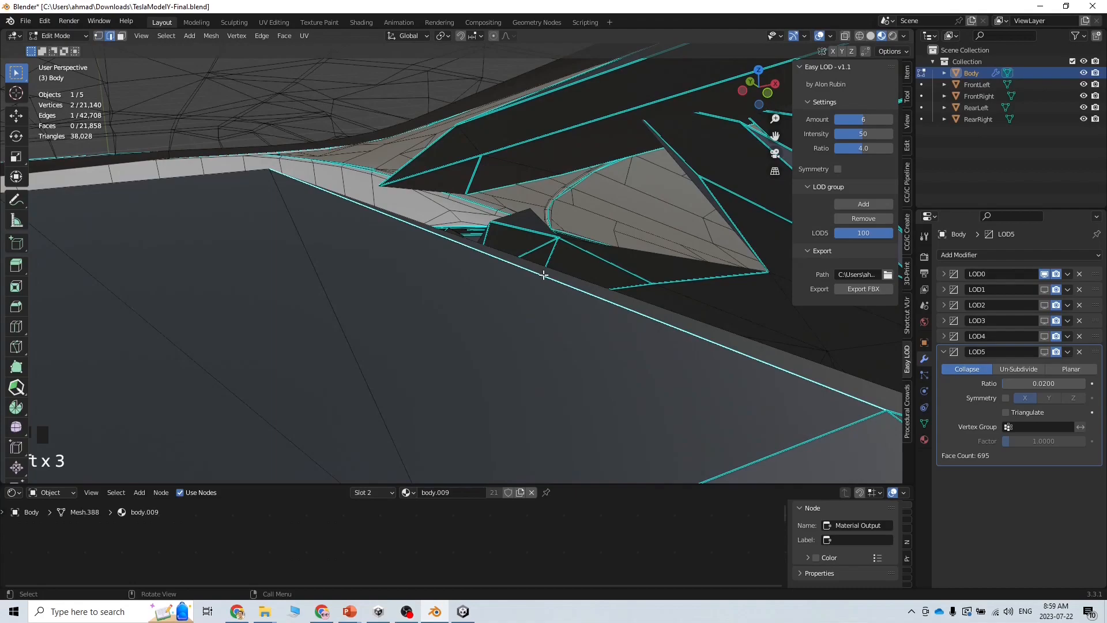
pyautogui.rightClick(541, 275)
pyautogui.click(541, 276)
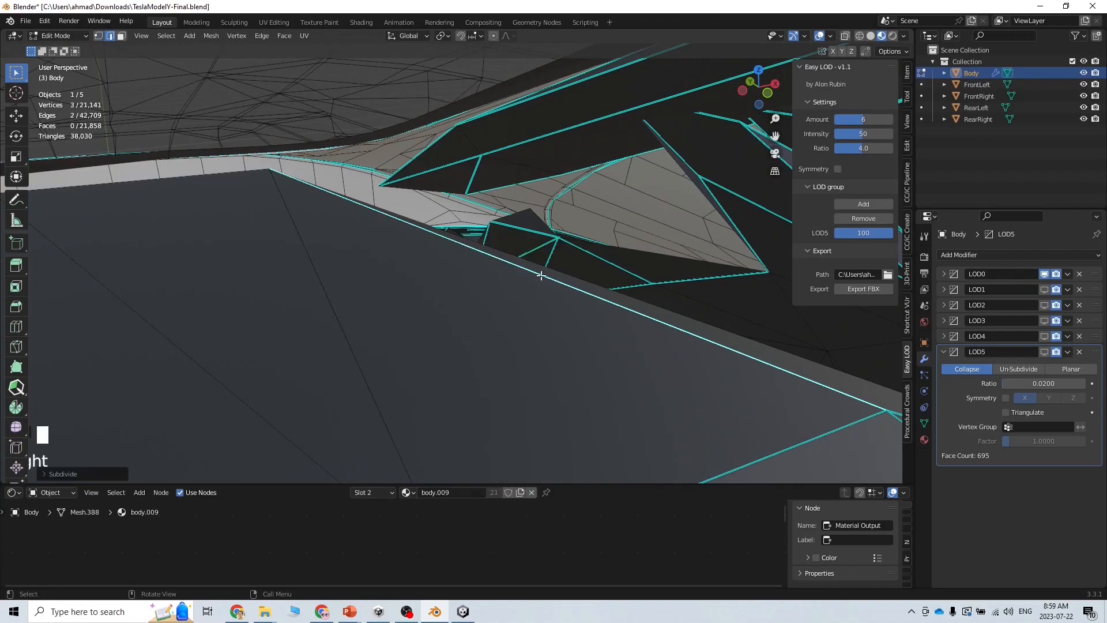
pyautogui.click(62, 475)
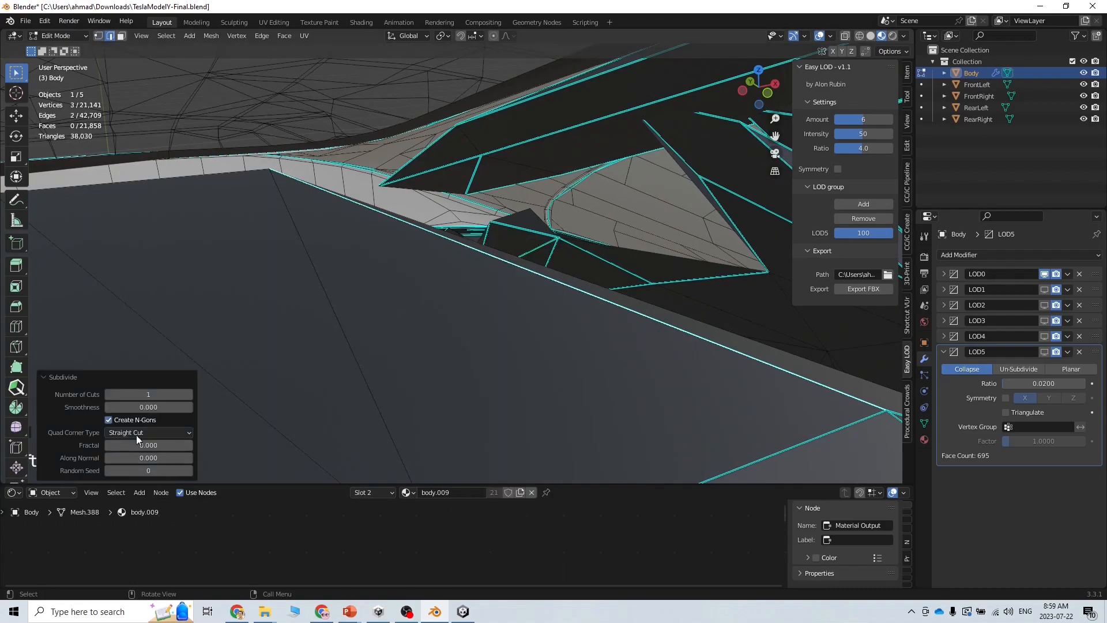
pyautogui.click(189, 394)
# Select a different edge along the roof gap
pyautogui.click(417, 228)
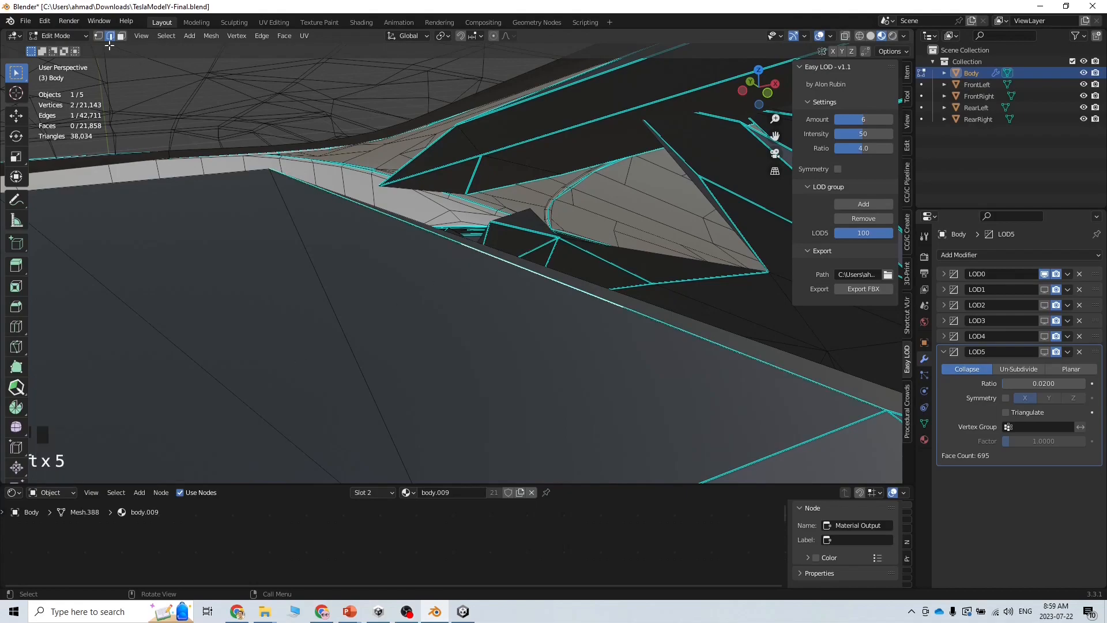
pyautogui.click(391, 214)
pyautogui.scroll(3, 411, 229)
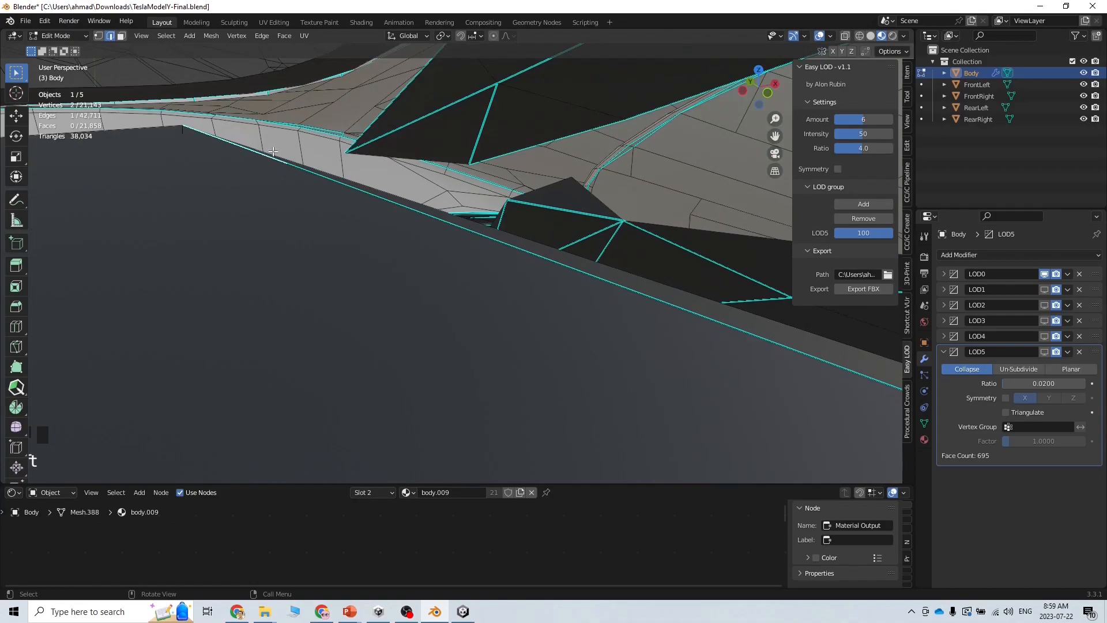
# Turn on snapping with Snap To set to Edge
pyautogui.click(461, 36)
pyautogui.click(477, 37)
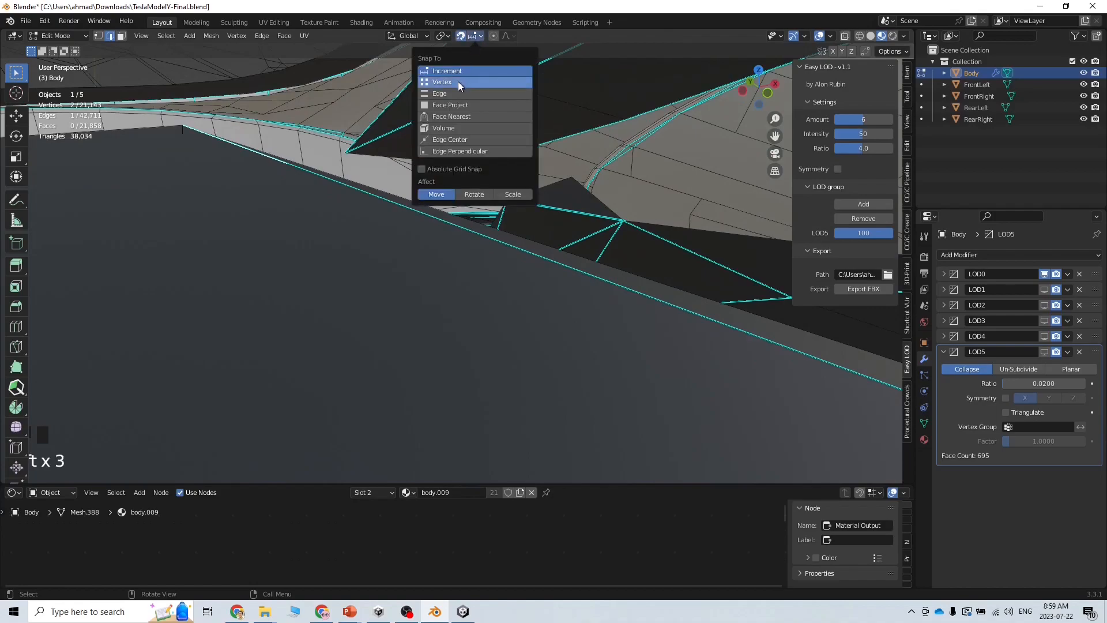
pyautogui.click(451, 93)
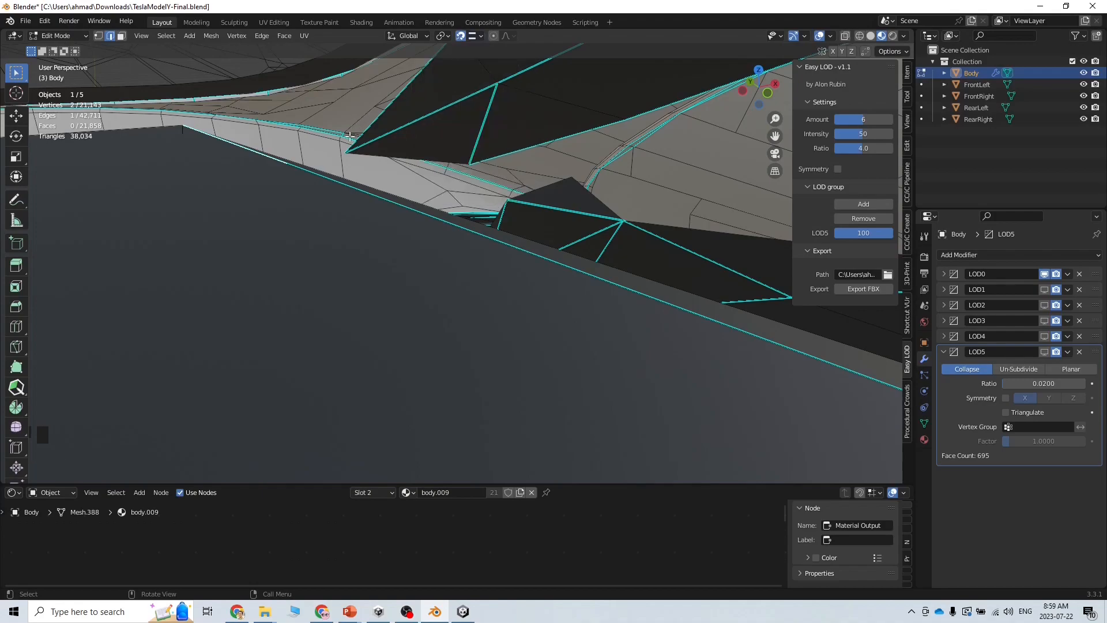
# Select the upper long panel edge and try moving it, then cancel and undo
pyautogui.click(282, 160)
pyautogui.click(278, 160)
pyautogui.moveTo(278, 160); pyautogui.dragTo(371, 227, button='middle')
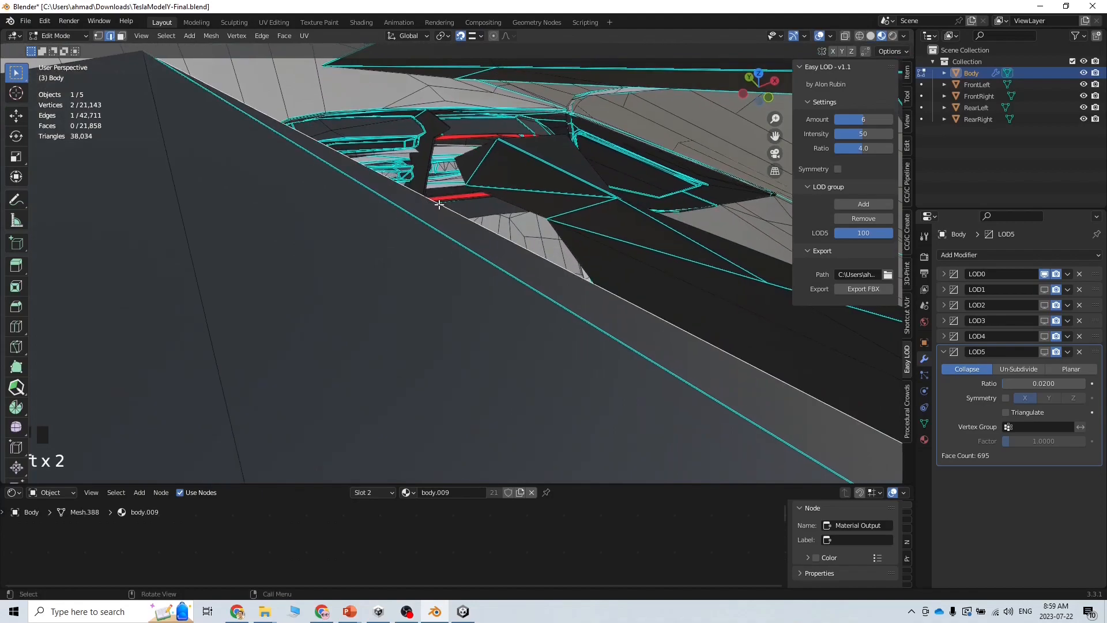
pyautogui.press('g')
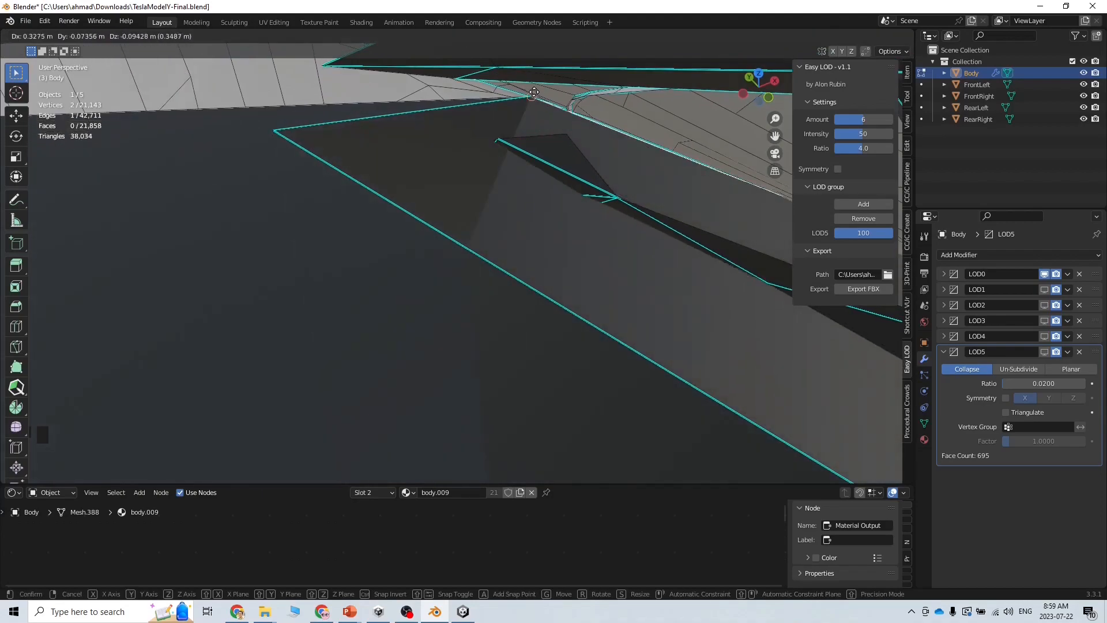
pyautogui.rightClick(325, 115)
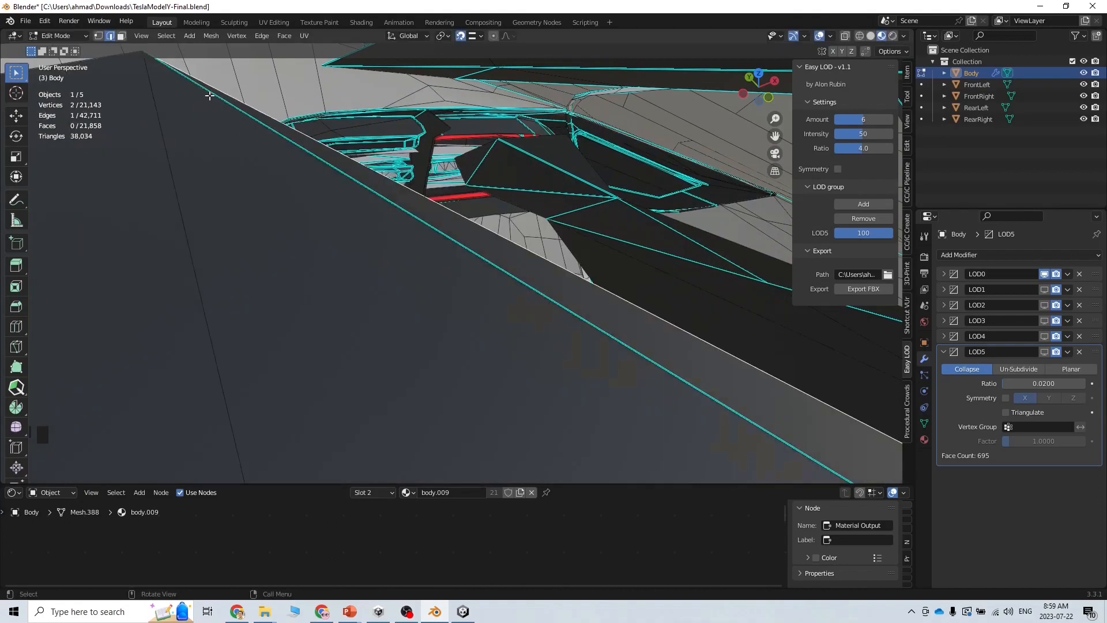
pyautogui.hotkey('ctrl', 'z')
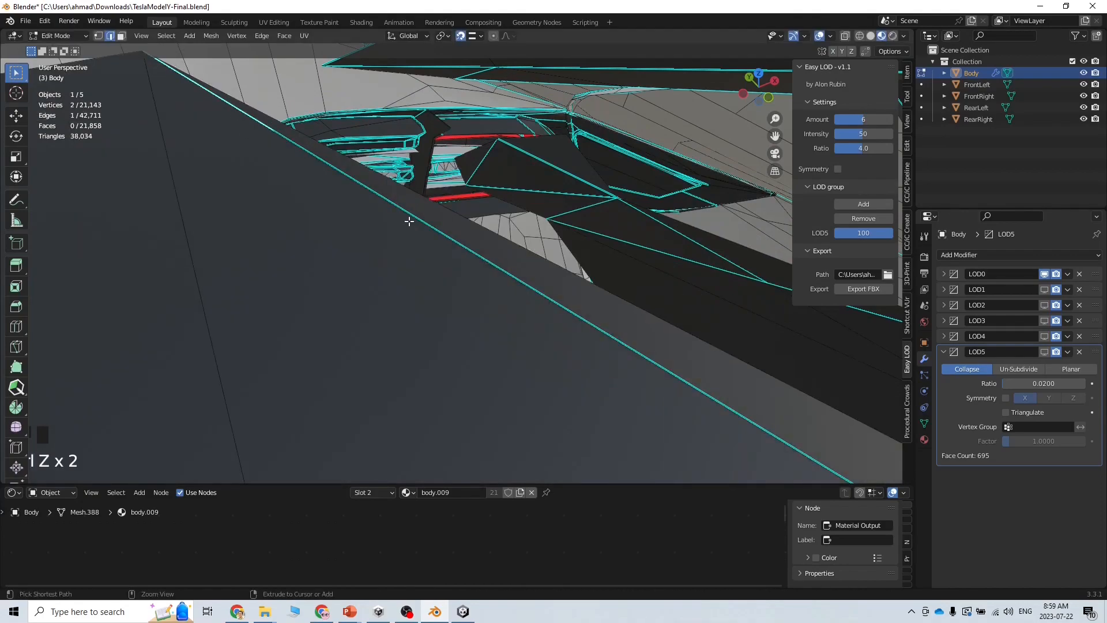
# Reselect the panel edge and move it against the roof gap
pyautogui.click(335, 166)
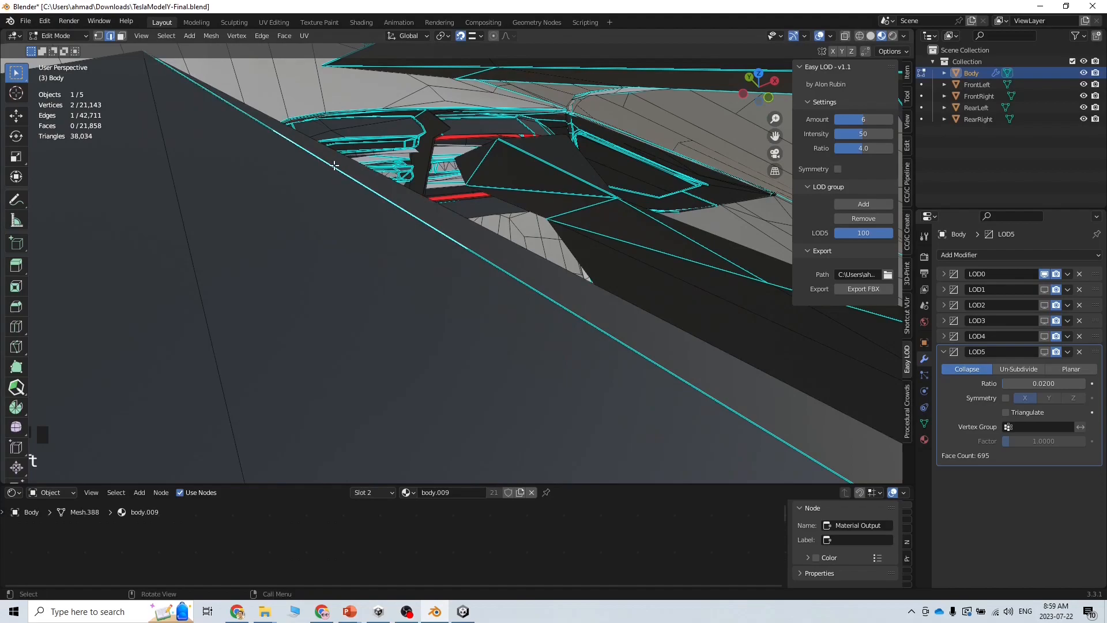
pyautogui.click(256, 123)
pyautogui.press('g')
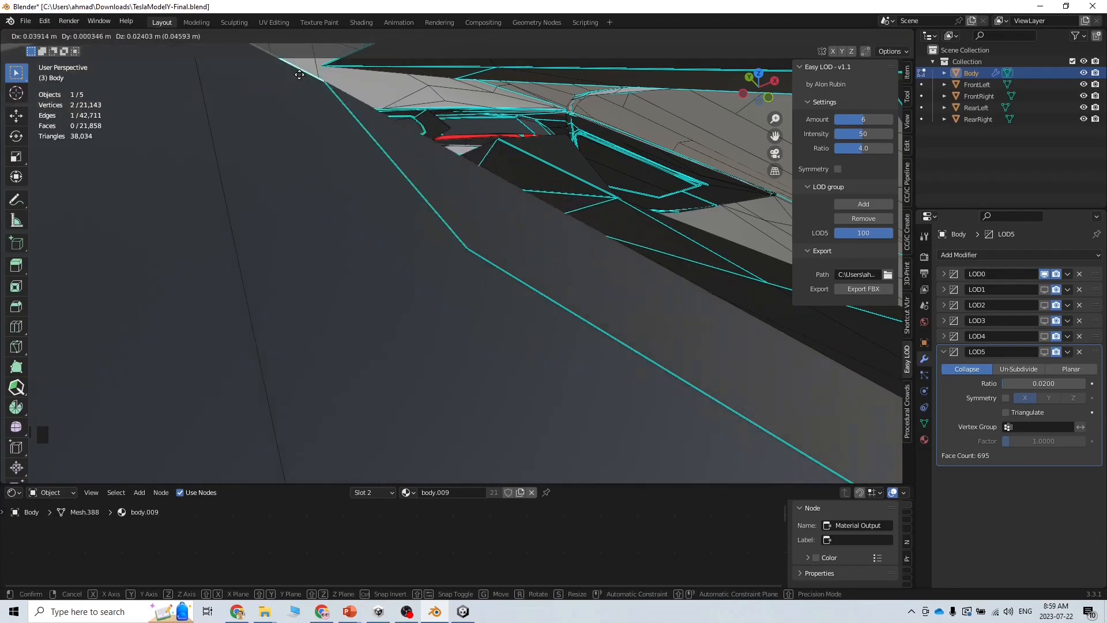
pyautogui.click(271, 115)
pyautogui.moveTo(319, 194); pyautogui.dragTo(273, 159, button='middle')
pyautogui.moveTo(314, 188); pyautogui.dragTo(312, 147, button='middle')
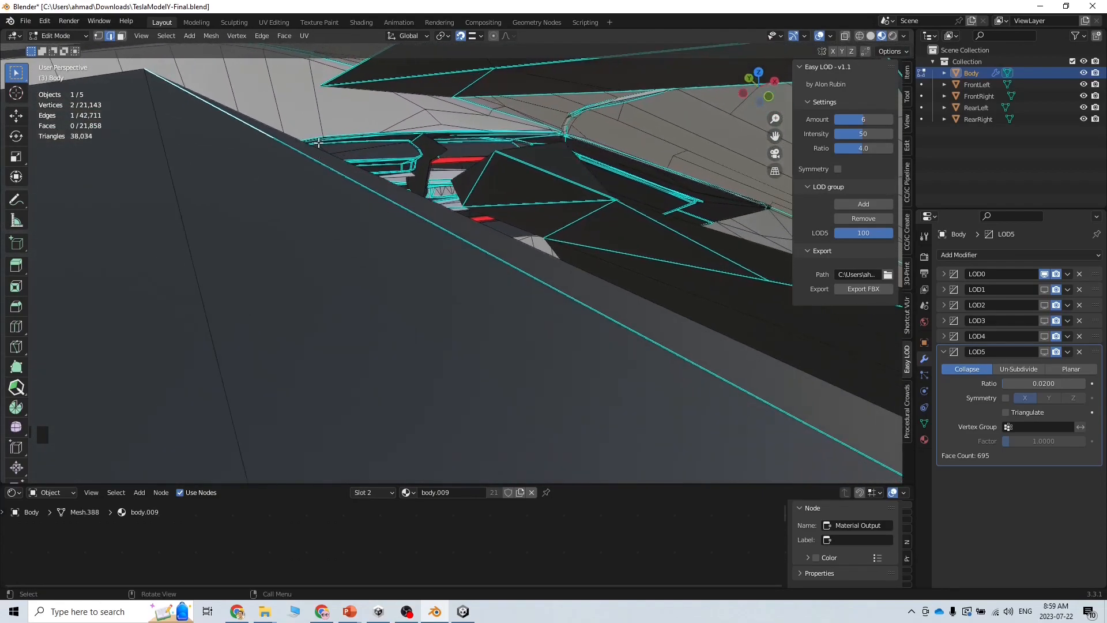
# Subdivide the selected roof edge with 4 cuts
pyautogui.rightClick(313, 146)
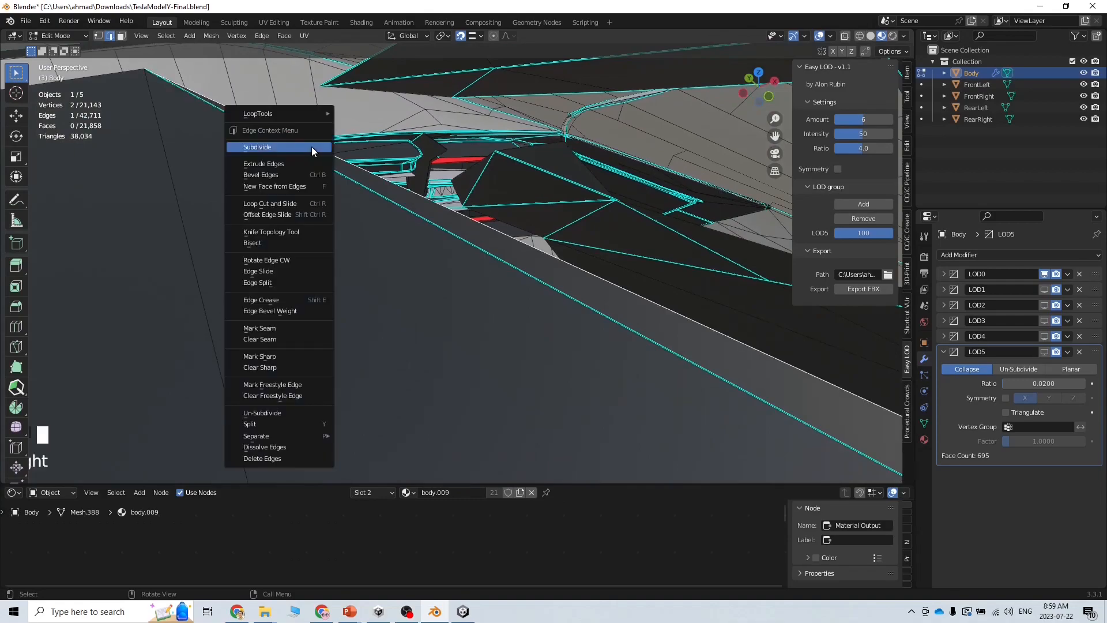
pyautogui.click(311, 147)
pyautogui.click(190, 395)
pyautogui.click(190, 395)
pyautogui.click(190, 395)
pyautogui.click(266, 125)
pyautogui.click(265, 124)
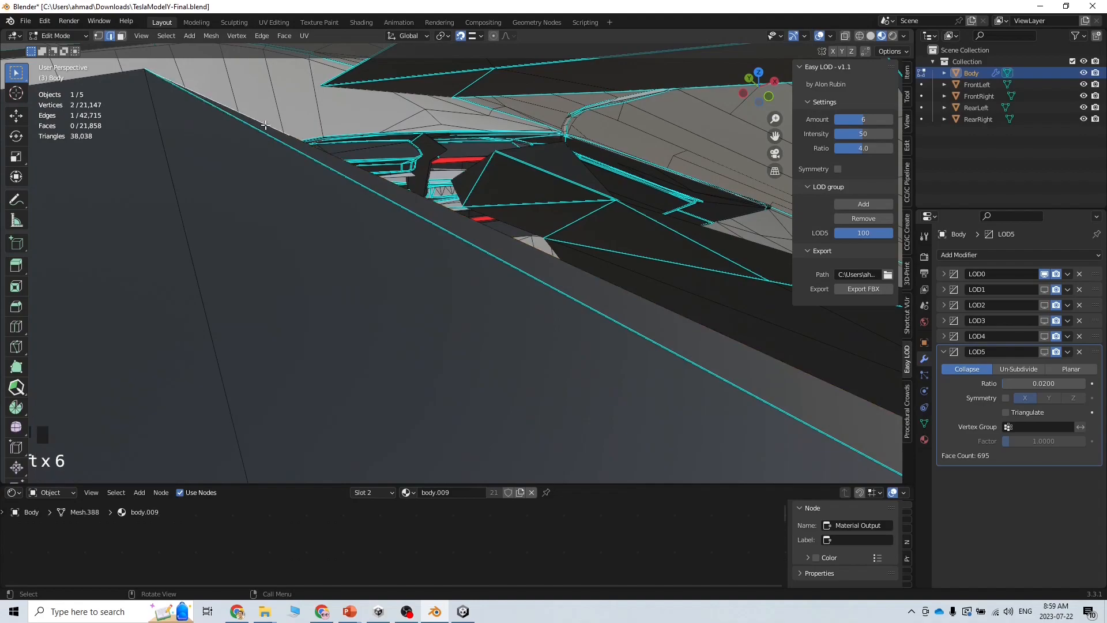
# In Vertex select with Snap To Vertex, move a gap vertex onto the neighbouring corner
pyautogui.click(100, 36)
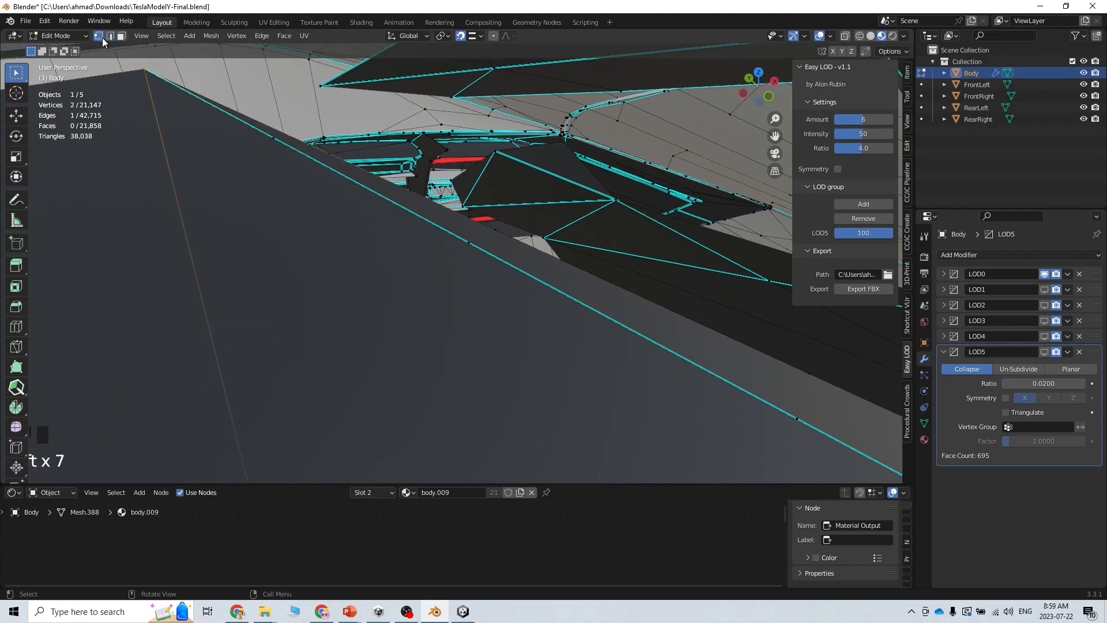
pyautogui.click(472, 35)
pyautogui.click(449, 79)
pyautogui.click(291, 136)
pyautogui.press('g')
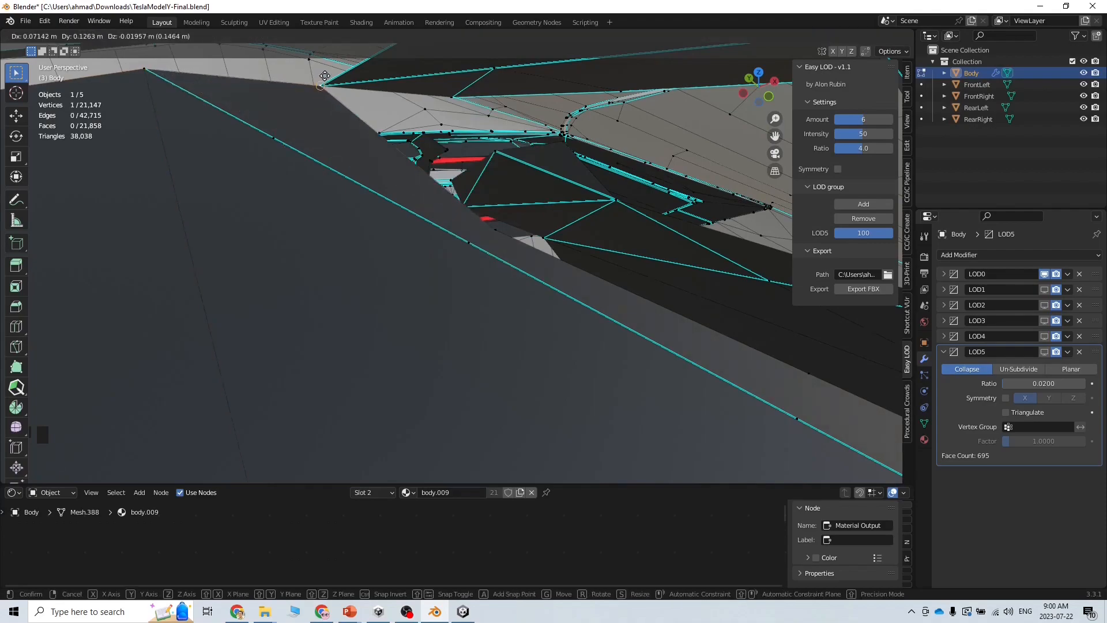
pyautogui.click(321, 89)
pyautogui.press('t')
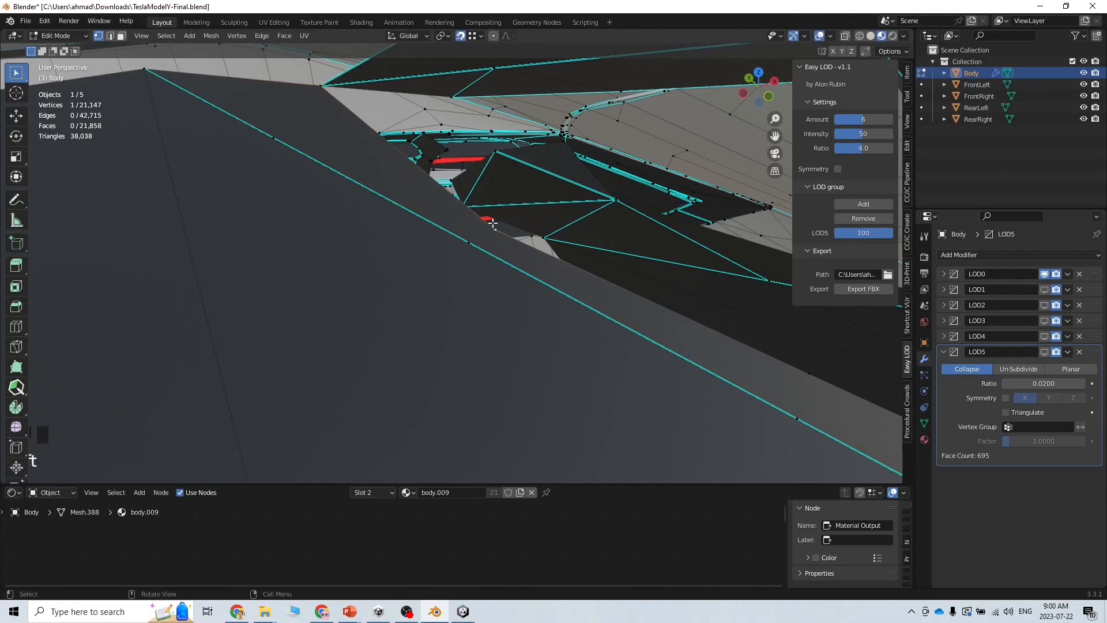
pyautogui.press('g')
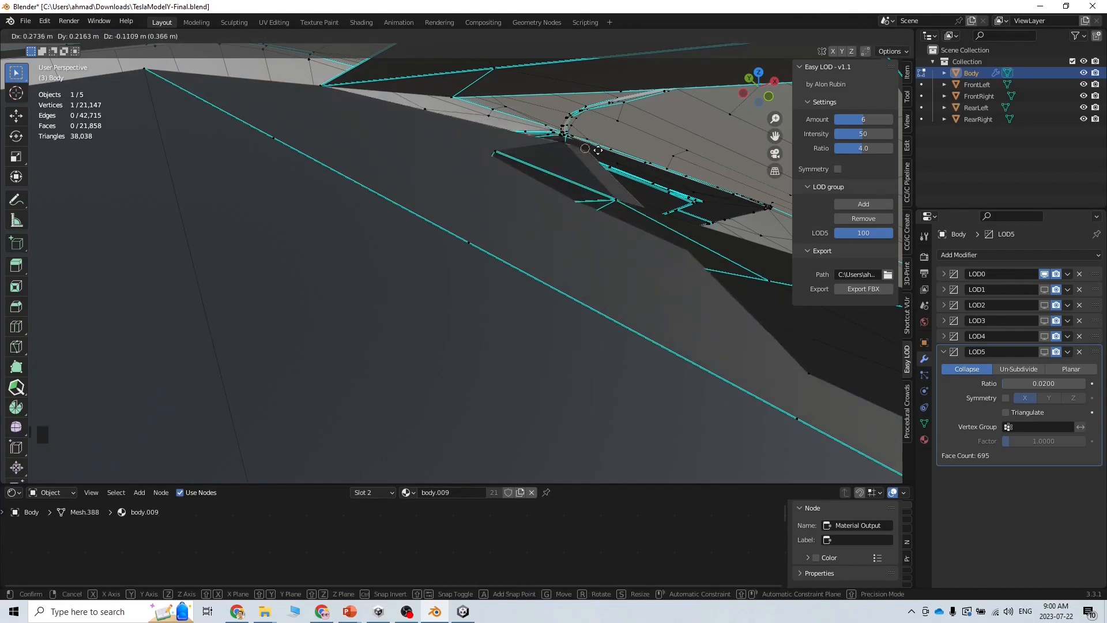
pyautogui.click(561, 143)
# Snap another gap vertex into place near the tail light and select the next gap-corner vertex
pyautogui.moveTo(598, 260); pyautogui.dragTo(705, 272, button='middle')
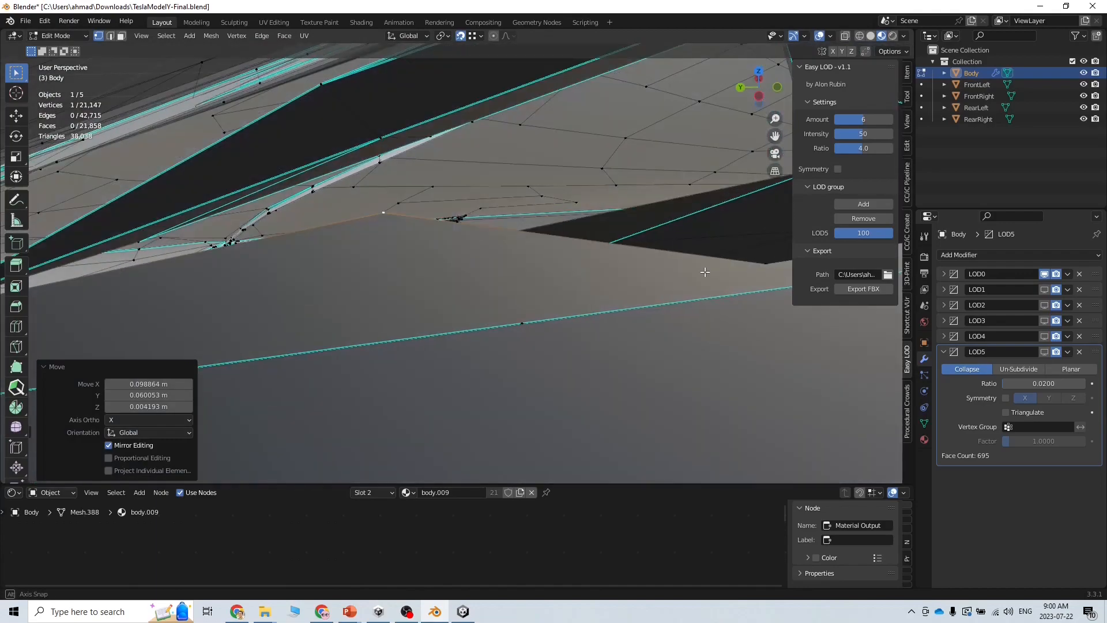
pyautogui.moveTo(414, 244); pyautogui.dragTo(446, 214, button='middle')
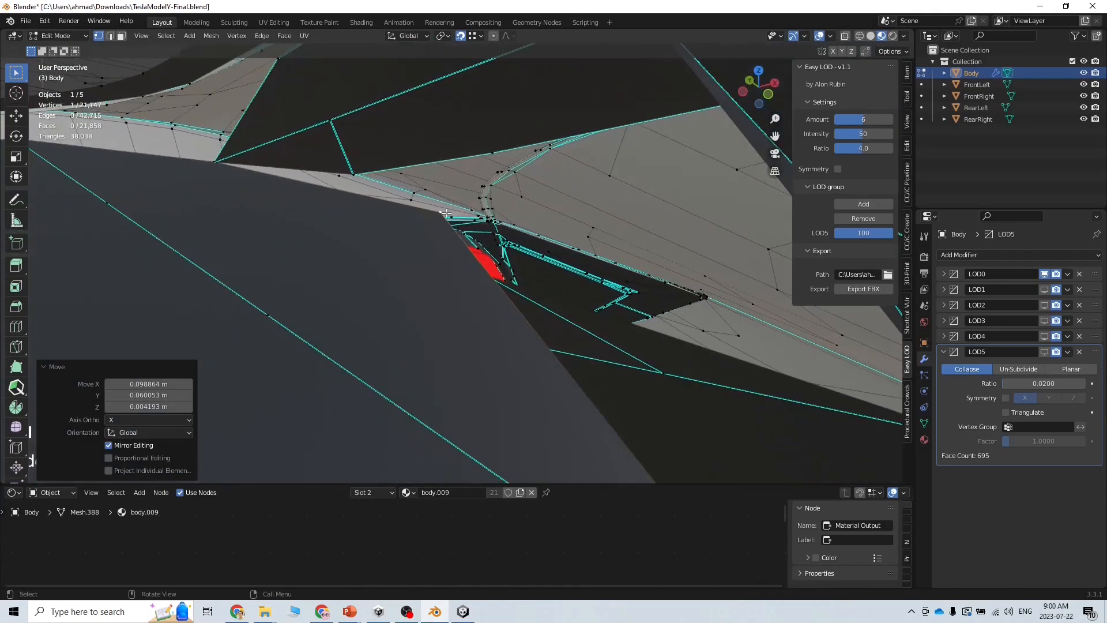
pyautogui.press('g')
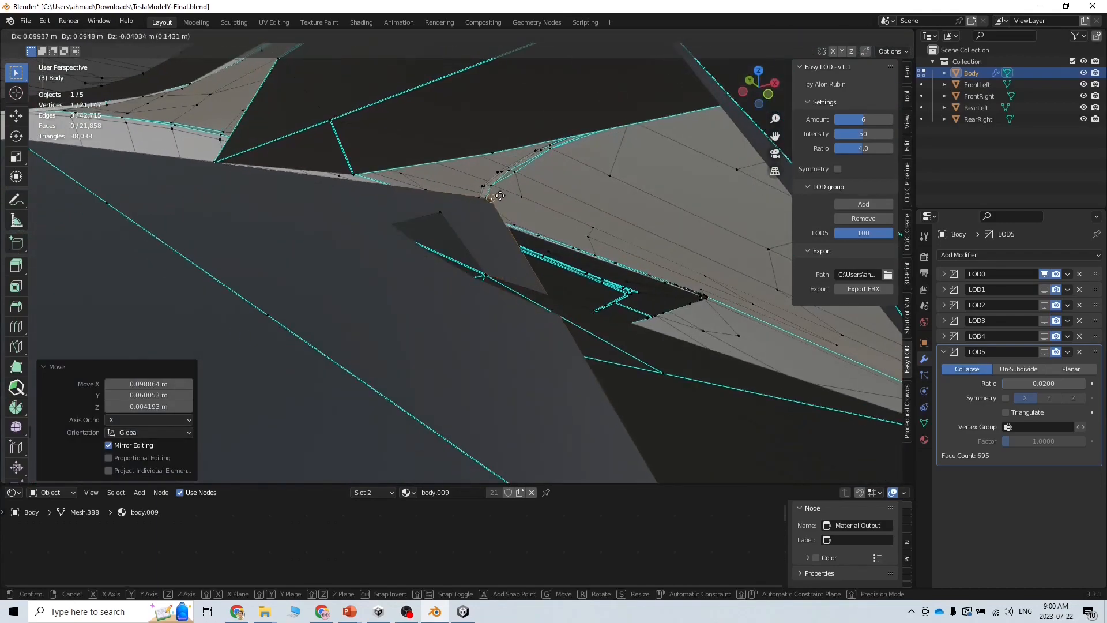
pyautogui.click(521, 181)
pyautogui.moveTo(338, 223); pyautogui.dragTo(536, 237, button='middle')
pyautogui.click(386, 122)
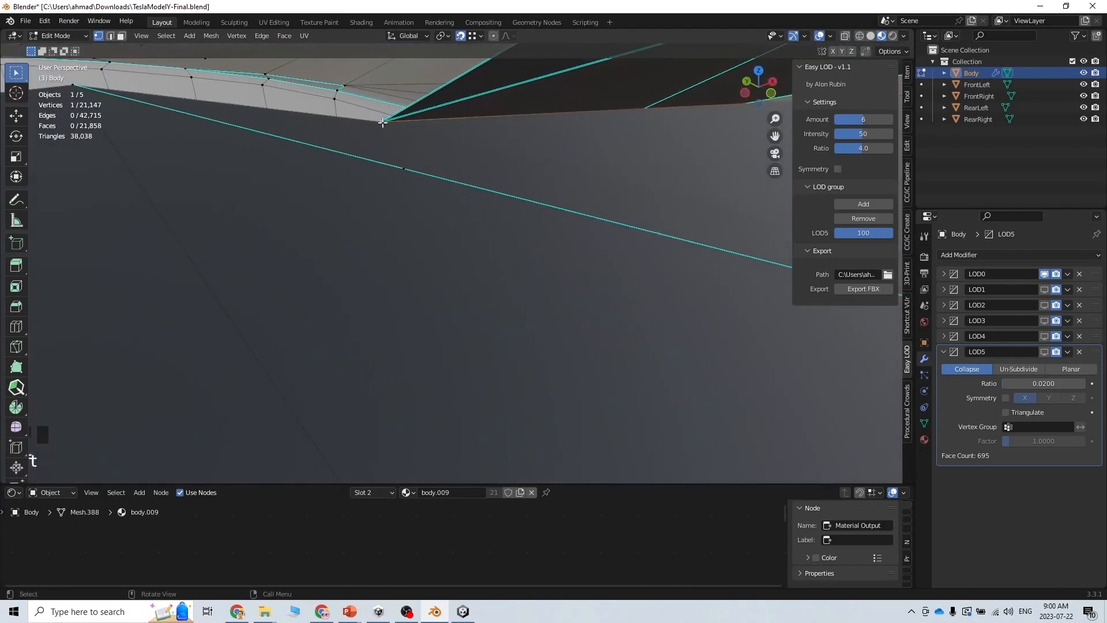
# Snap the gap-corner vertex onto its corner, then snap another gap vertex to the upper corner
pyautogui.press('g')
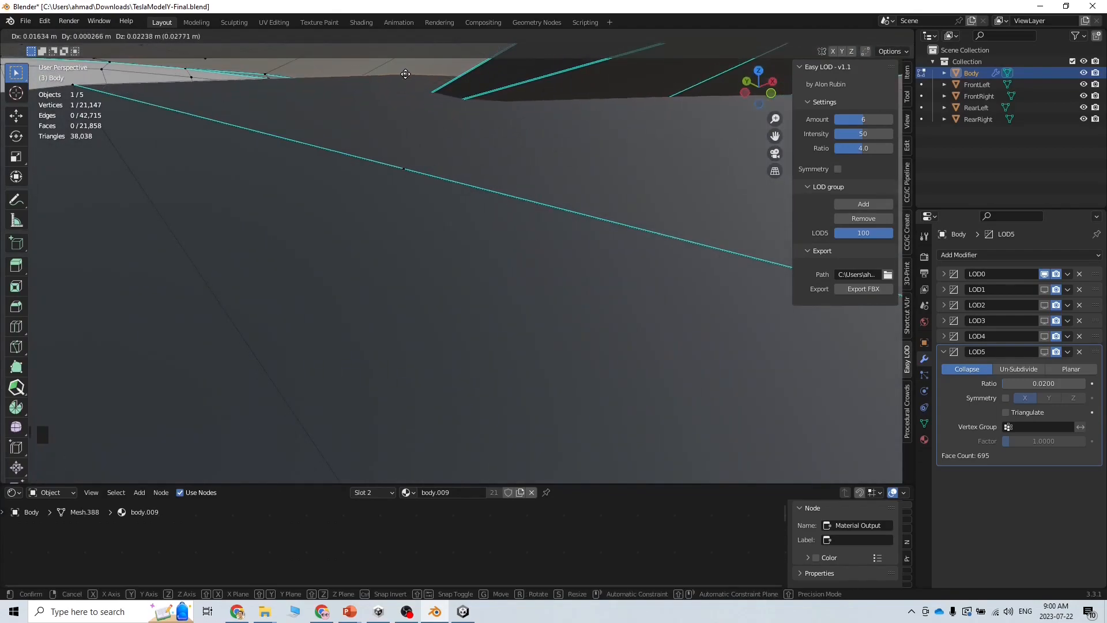
pyautogui.click(380, 118)
pyautogui.moveTo(427, 176); pyautogui.dragTo(925, 356, button='middle')
pyautogui.keyDown('shift'); pyautogui.moveTo(720, 318); pyautogui.dragTo(701, 321, button='middle'); pyautogui.keyUp('shift')
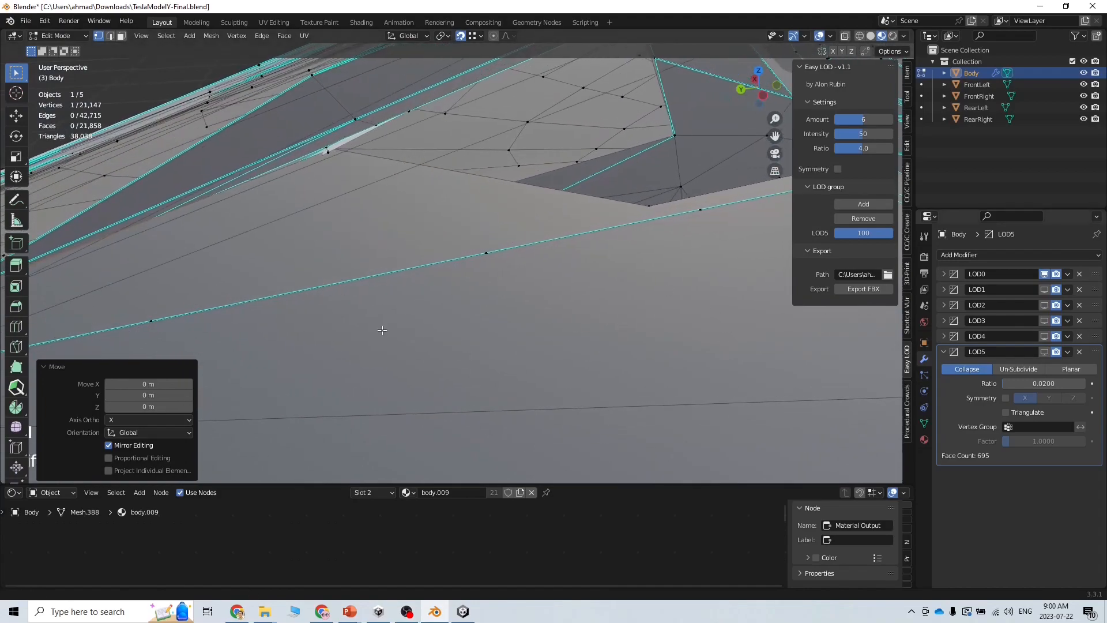
pyautogui.click(648, 207)
pyautogui.scroll(10, 726, 243)
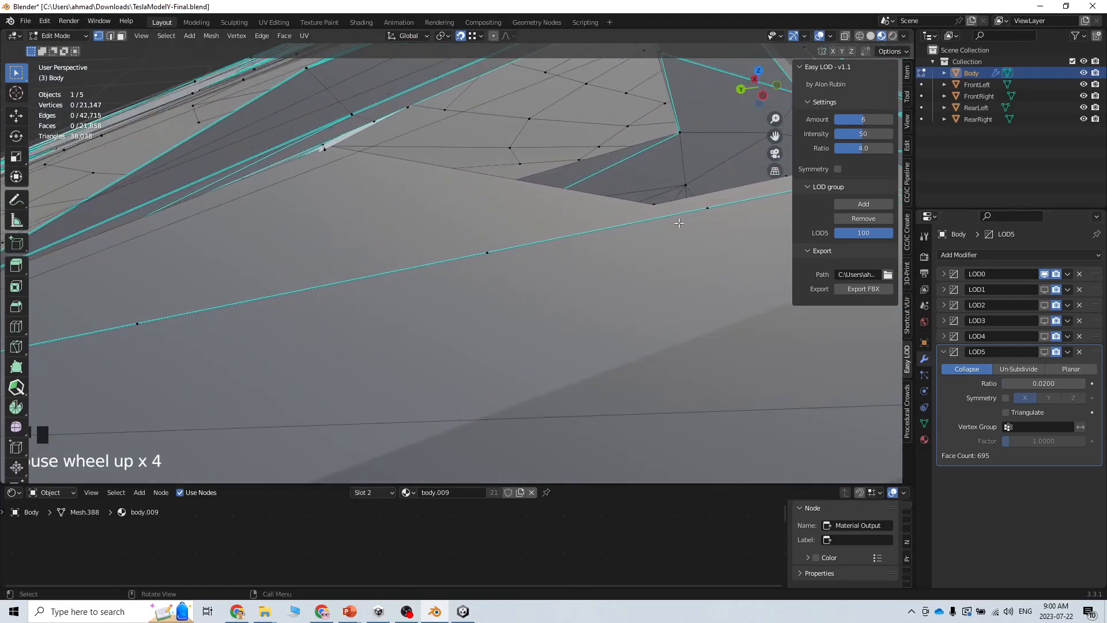
pyautogui.click(692, 193)
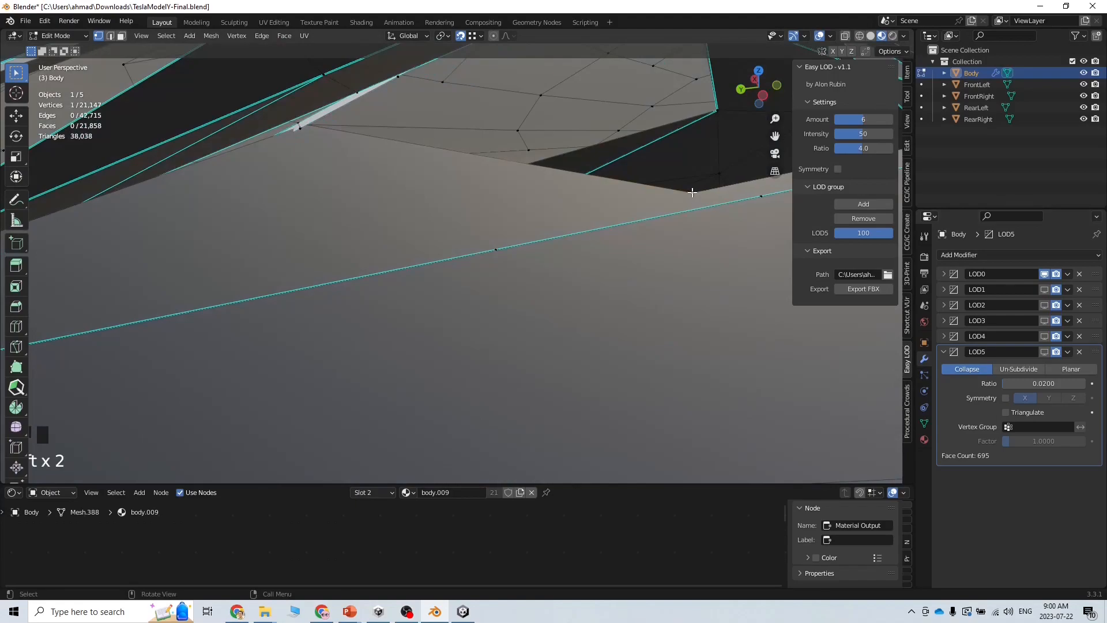
pyautogui.press('g')
pyautogui.click(718, 104)
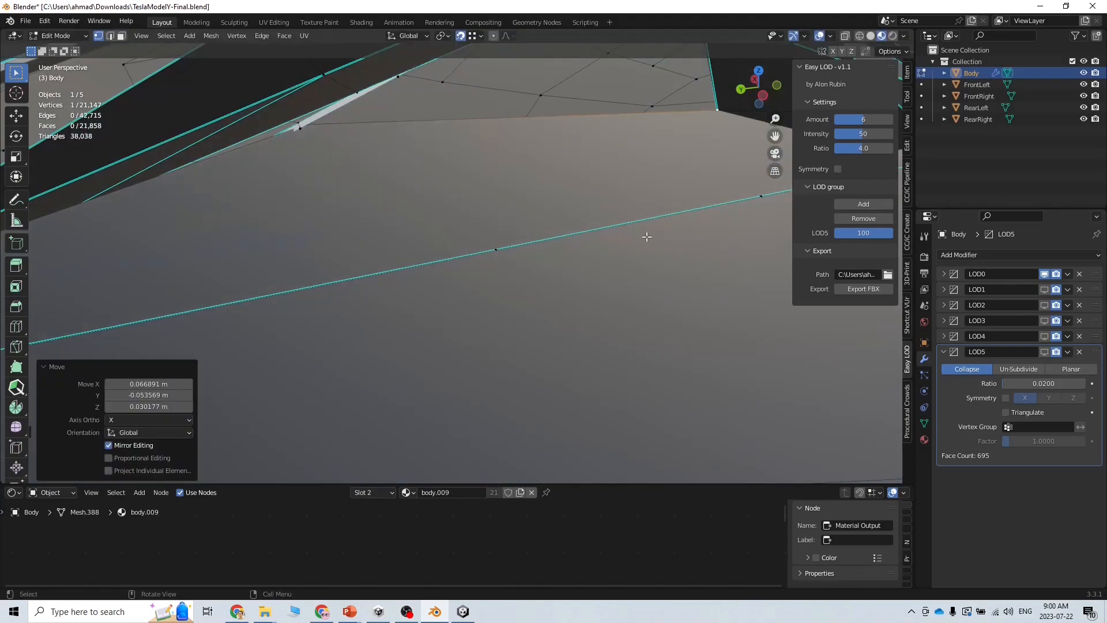
# Clear the selection and pan along the roof to the V-shaped notch
pyautogui.scroll(-5, 648, 235)
pyautogui.click(724, 196)
pyautogui.scroll(20, 723, 217)
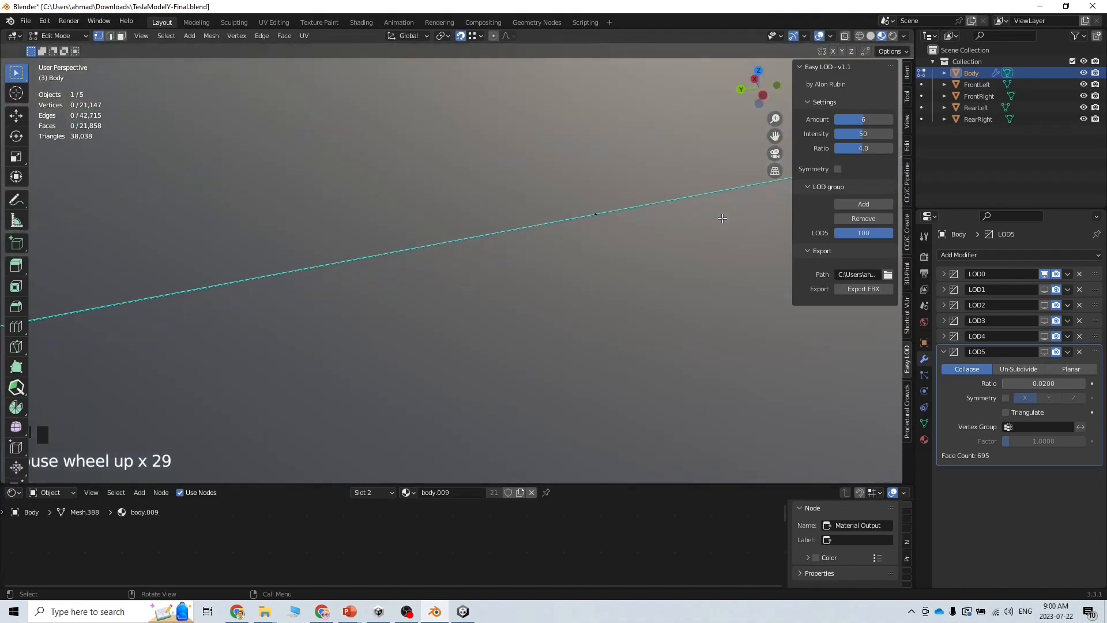
pyautogui.keyDown('shift'); pyautogui.moveTo(723, 218); pyautogui.dragTo(423, 321, button='middle'); pyautogui.keyUp('shift')
pyautogui.scroll(-3, 486, 300)
pyautogui.scroll(-2, 682, 283)
pyautogui.keyDown('shift'); pyautogui.moveTo(683, 282); pyautogui.dragTo(380, 342, button='middle'); pyautogui.keyUp('shift')
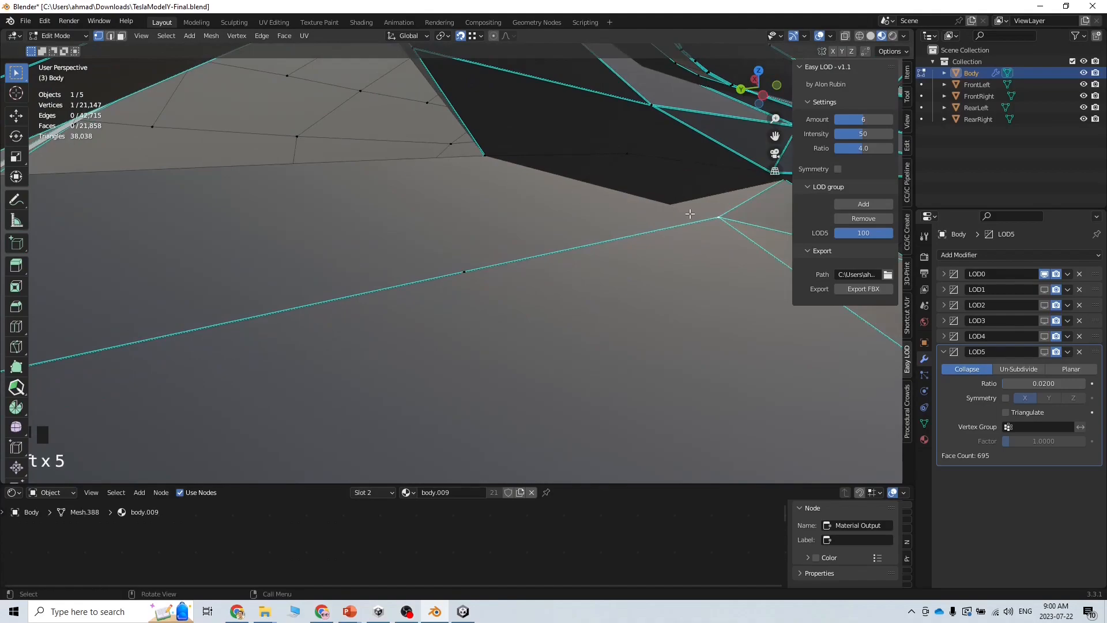
pyautogui.scroll(2, 690, 214)
pyautogui.click(765, 189)
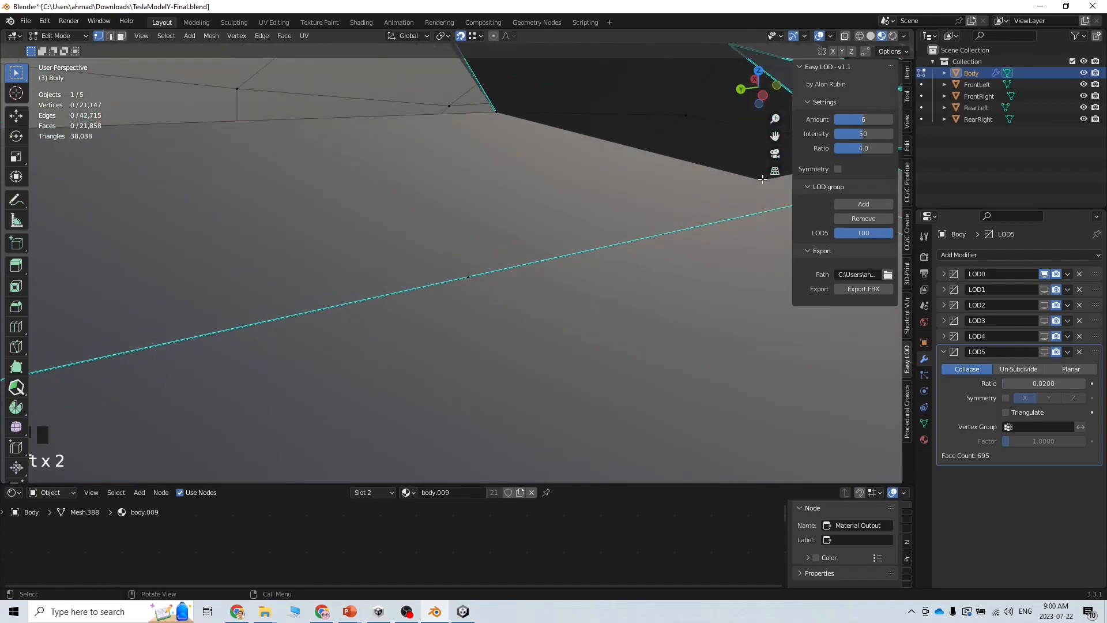
pyautogui.keyDown('shift'); pyautogui.moveTo(744, 211); pyautogui.dragTo(423, 317, button='middle'); pyautogui.keyUp('shift')
pyautogui.scroll(6, 455, 289)
# Move the vertex at the tip of the V-shaped gap upward to close it
pyautogui.click(445, 307)
pyautogui.scroll(-8, 458, 301)
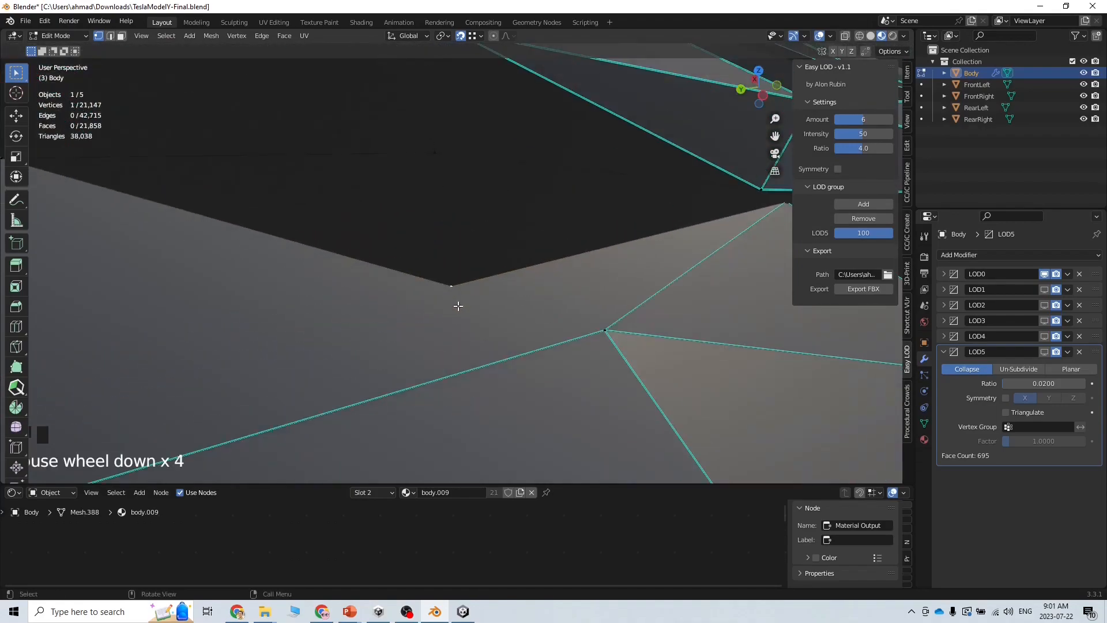
pyautogui.press('g')
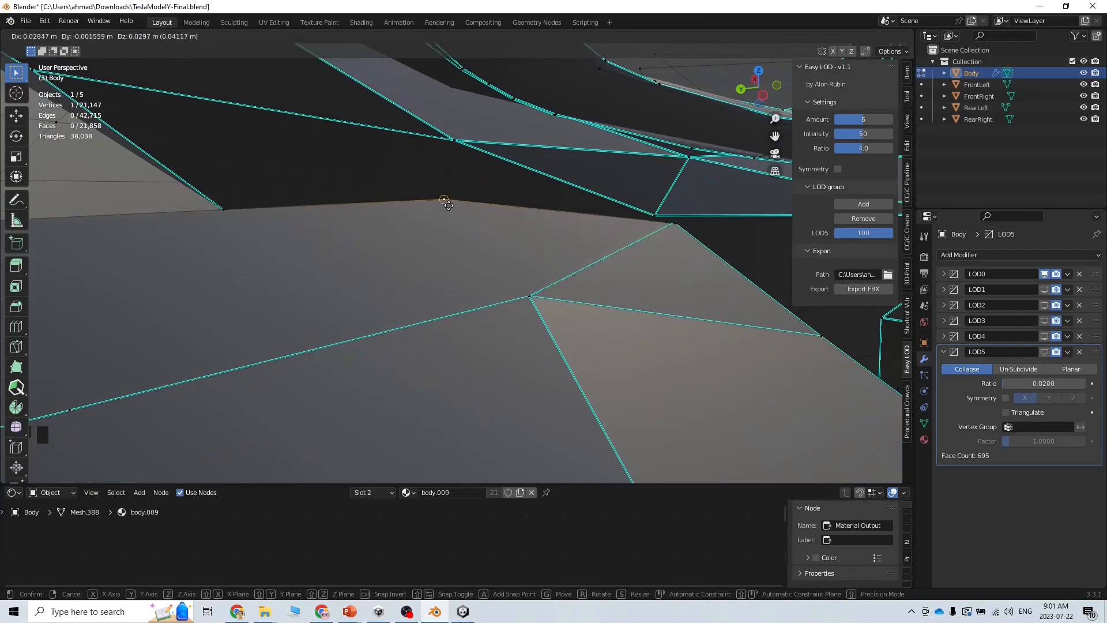
pyautogui.click(449, 204)
pyautogui.scroll(-5, 475, 338)
pyautogui.scroll(-5, 475, 339)
pyautogui.moveTo(475, 339); pyautogui.dragTo(581, 387, button='middle')
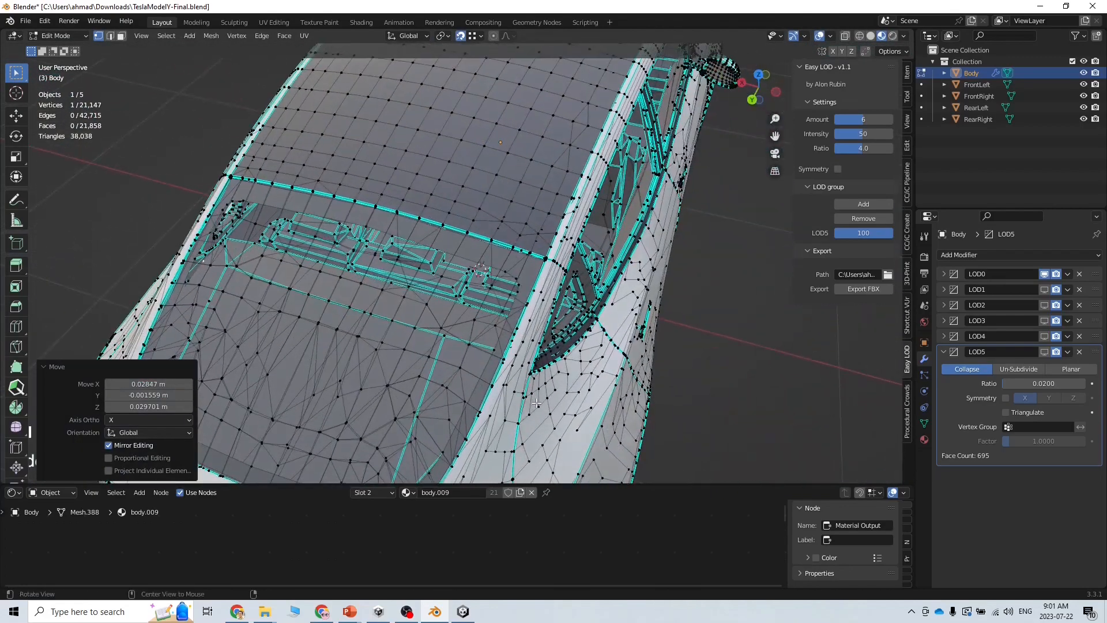
# Switch back to Object Mode and export the Body as FBX from the Easy LOD panel
pyautogui.scroll(-6, 583, 390)
pyautogui.keyDown('alt'); pyautogui.scroll(3, 466, 362); pyautogui.keyUp('alt')
pyautogui.scroll(4, 576, 370)
pyautogui.moveTo(359, 447); pyautogui.dragTo(450, 405, button='middle')
pyautogui.scroll(1, 450, 405)
pyautogui.scroll(5, 450, 405)
pyautogui.scroll(-5, 393, 441)
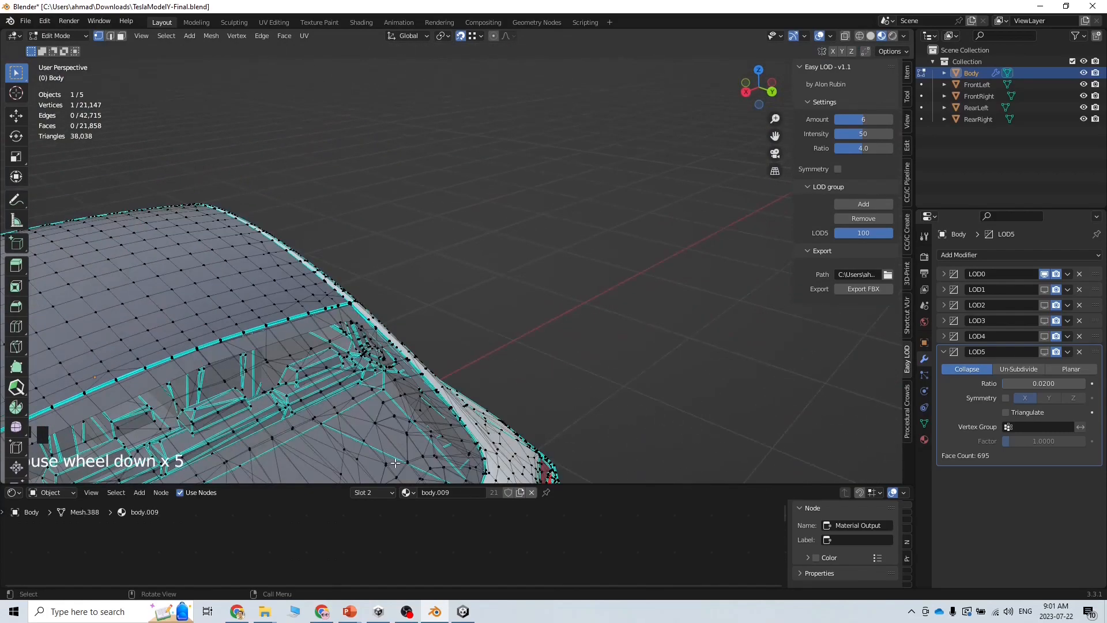
pyautogui.moveTo(558, 372); pyautogui.dragTo(431, 381, button='middle')
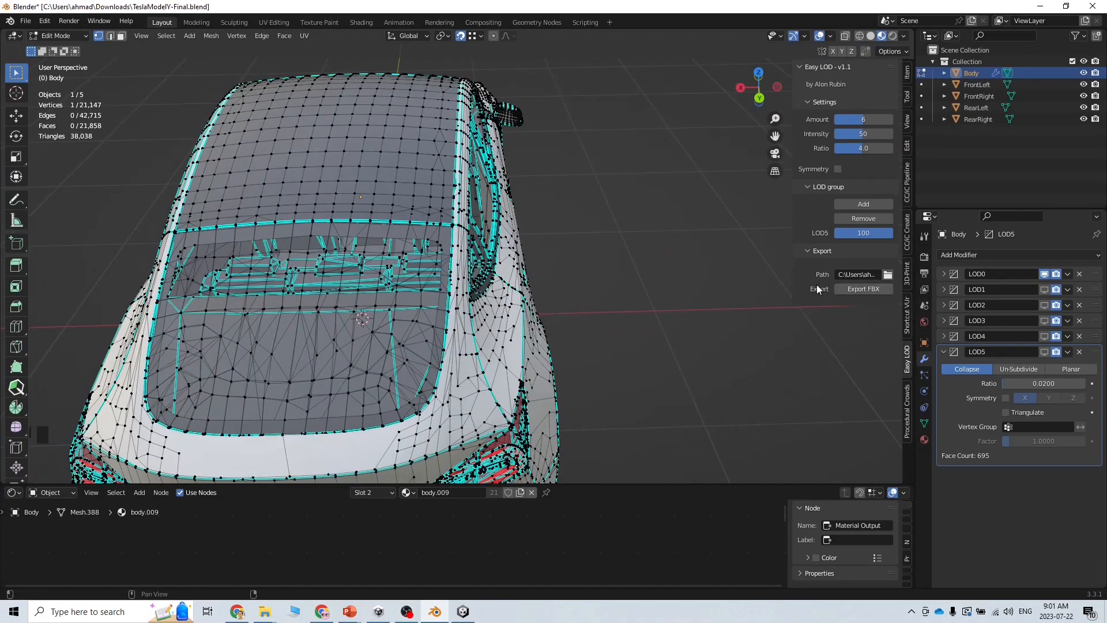
pyautogui.click(75, 36)
pyautogui.click(77, 50)
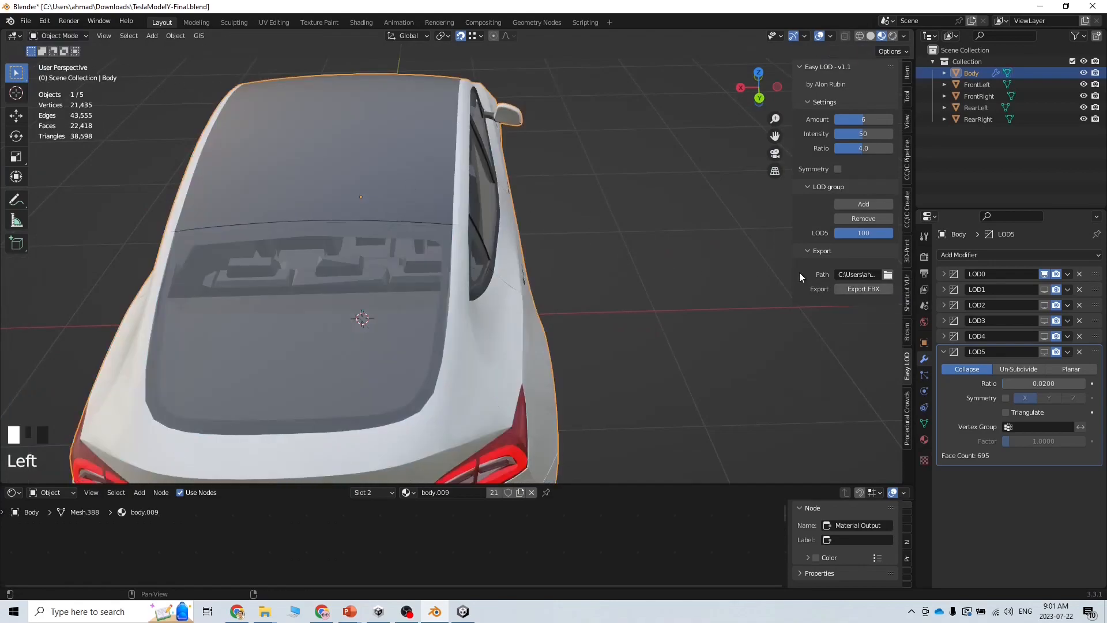
pyautogui.click(856, 288)
# In Unity, fly the scene camera over the re-imported car's roof to check for gaps, then return to Blender
pyautogui.click(465, 613)
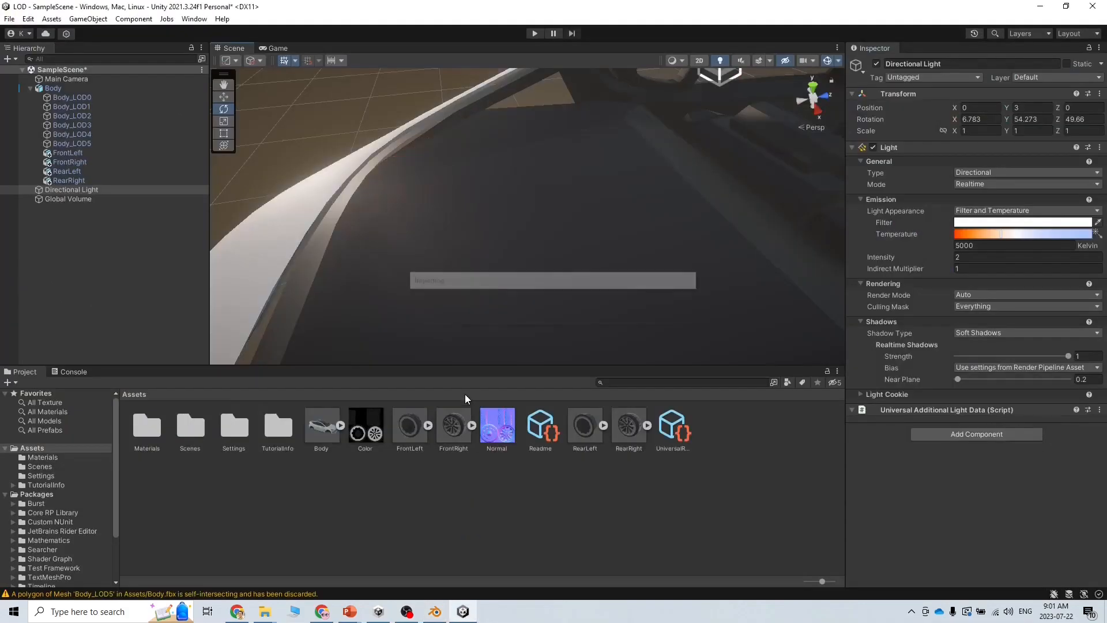
pyautogui.keyDown('alt'); pyautogui.moveTo(569, 314); pyautogui.dragTo(655, 298); pyautogui.keyUp('alt')
pyautogui.press('w')
pyautogui.moveTo(656, 298); pyautogui.dragTo(702, 301, button='right')
pyautogui.press('s')
pyautogui.press('s')
pyautogui.press('a')
pyautogui.press('a')
pyautogui.moveTo(588, 302); pyautogui.dragTo(686, 233, button='right')
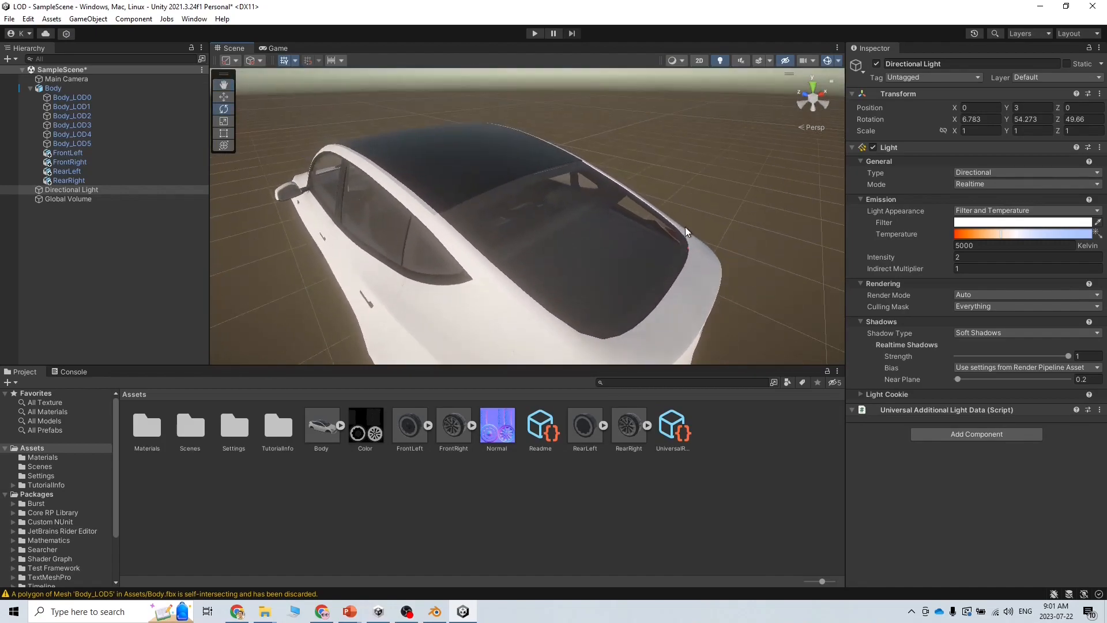
pyautogui.moveTo(601, 203); pyautogui.dragTo(598, 168, button='right')
pyautogui.press('w')
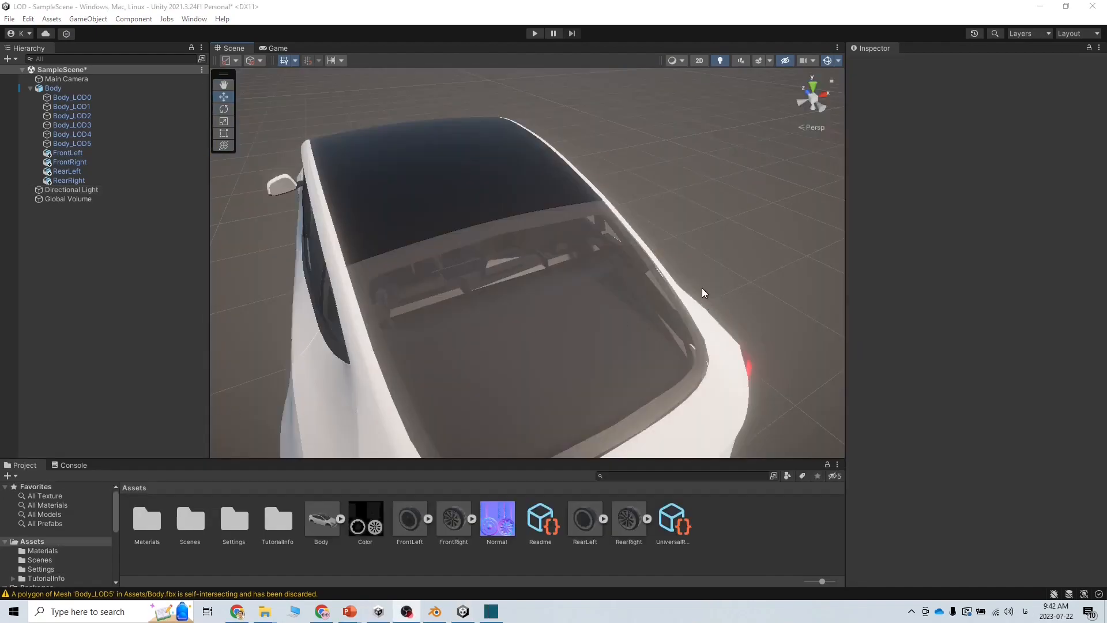
pyautogui.press('w')
pyautogui.moveTo(701, 289); pyautogui.dragTo(732, 346, button='right')
pyautogui.moveTo(513, 391); pyautogui.dragTo(449, 282, button='right')
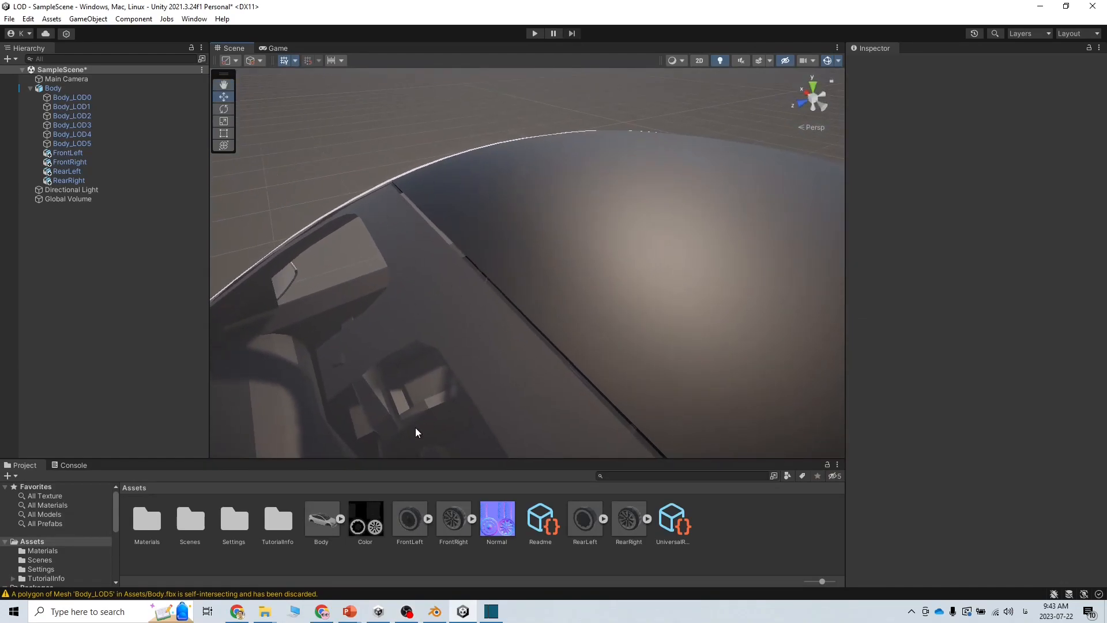
pyautogui.click(436, 615)
pyautogui.rightClick(466, 370)
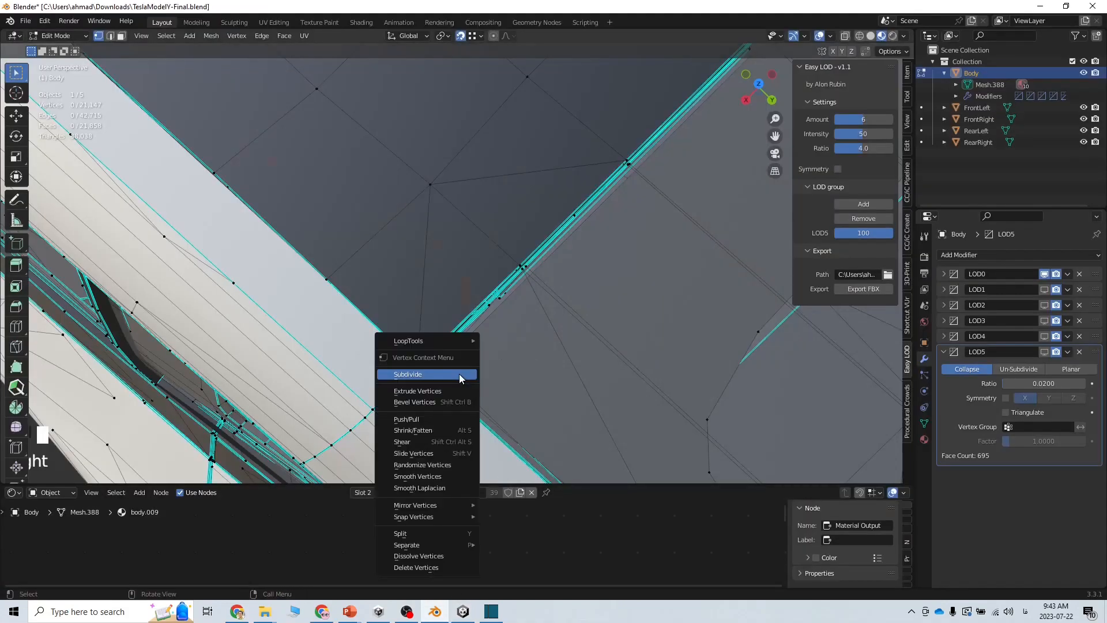
pyautogui.scroll(-3, 331, 307)
pyautogui.scroll(-5, 331, 306)
pyautogui.moveTo(330, 307); pyautogui.dragTo(398, 321, button='middle')
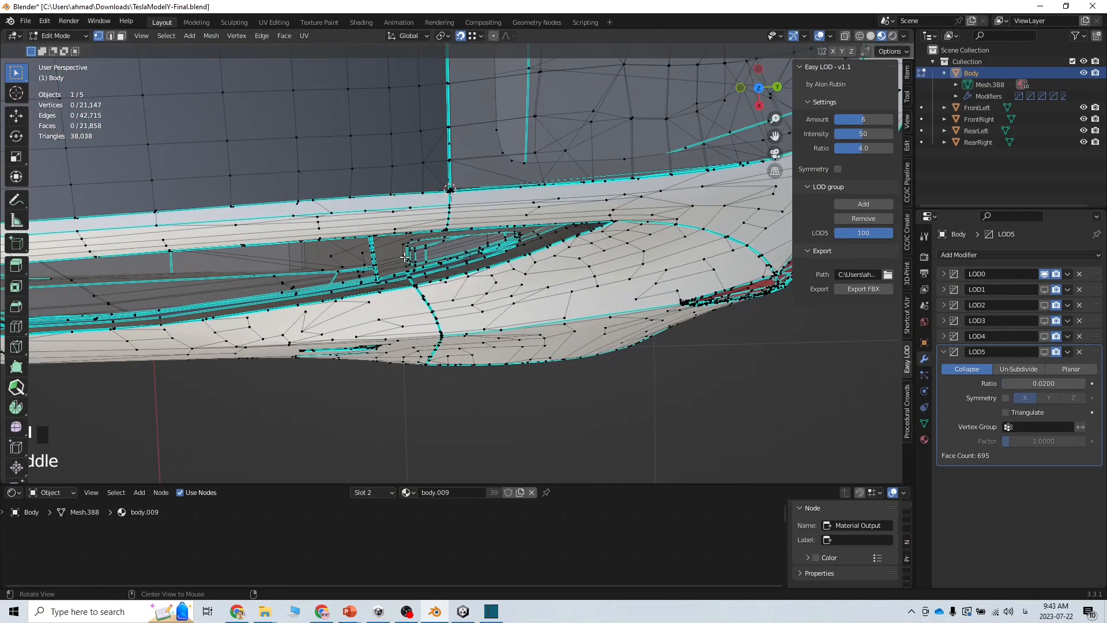
pyautogui.scroll(-3, 398, 251)
pyautogui.keyDown('shift'); pyautogui.moveTo(240, 249); pyautogui.dragTo(571, 335, button='middle'); pyautogui.keyUp('shift')
pyautogui.scroll(-2, 366, 307)
pyautogui.moveTo(365, 307); pyautogui.dragTo(377, 239, button='middle')
pyautogui.click(67, 35)
pyautogui.click(64, 49)
pyautogui.moveTo(315, 347); pyautogui.dragTo(505, 354, button='middle')
pyautogui.scroll(8, 485, 354)
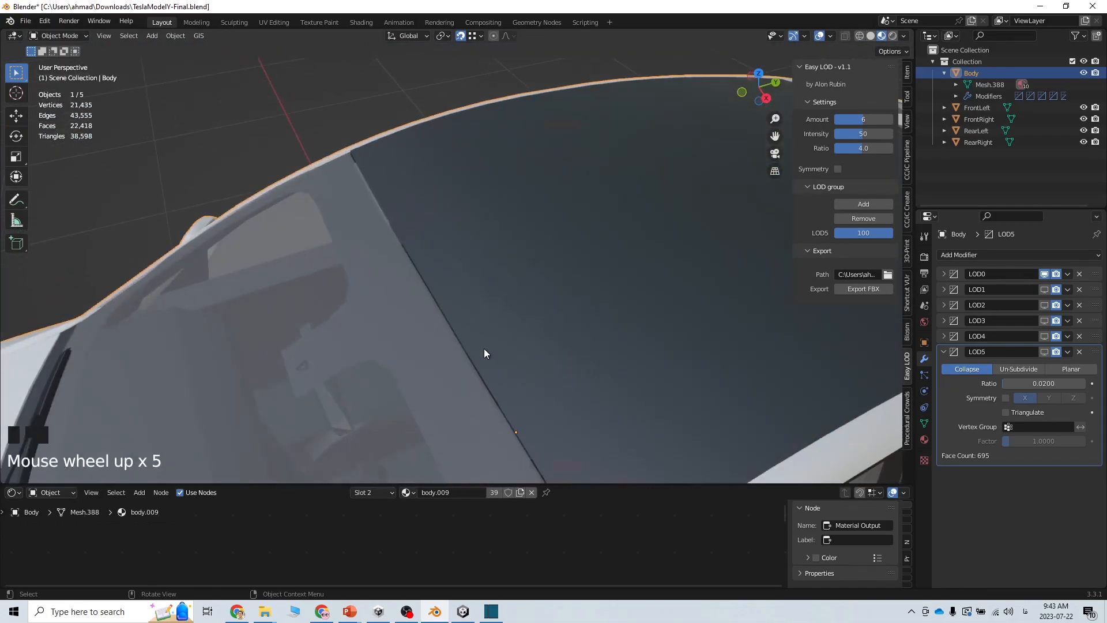
pyautogui.moveTo(465, 386); pyautogui.dragTo(583, 435, button='middle')
pyautogui.keyDown('shift'); pyautogui.moveTo(761, 438); pyautogui.dragTo(570, 376, button='middle'); pyautogui.keyUp('shift')
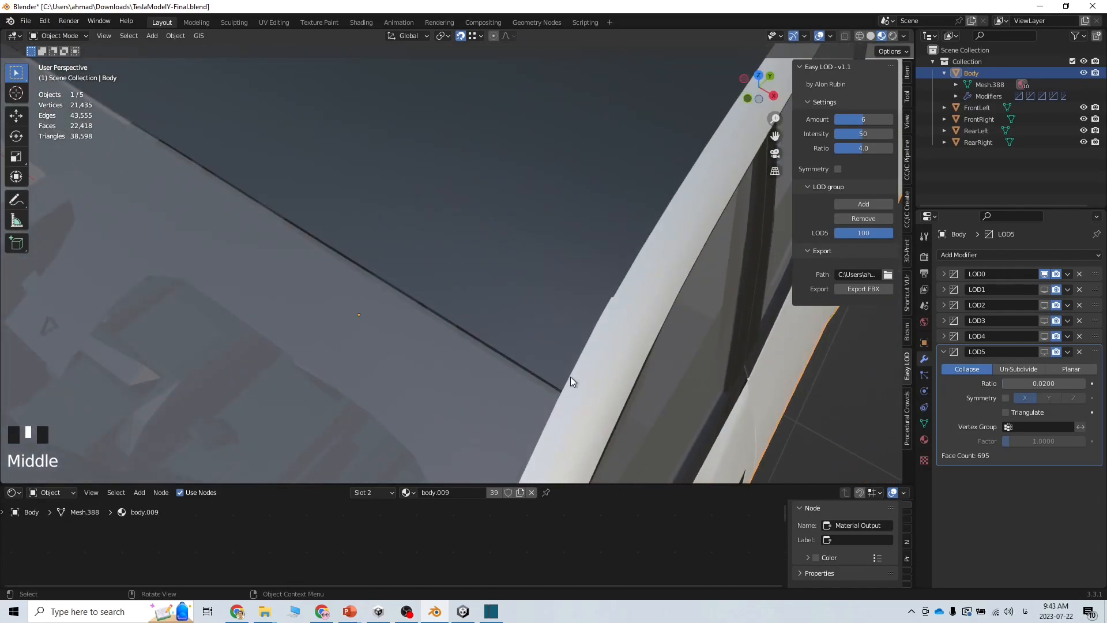
pyautogui.click(68, 36)
pyautogui.click(64, 61)
pyautogui.scroll(2, 564, 390)
pyautogui.keyDown('shift'); pyautogui.moveTo(564, 391); pyautogui.dragTo(454, 94, button='middle'); pyautogui.keyUp('shift')
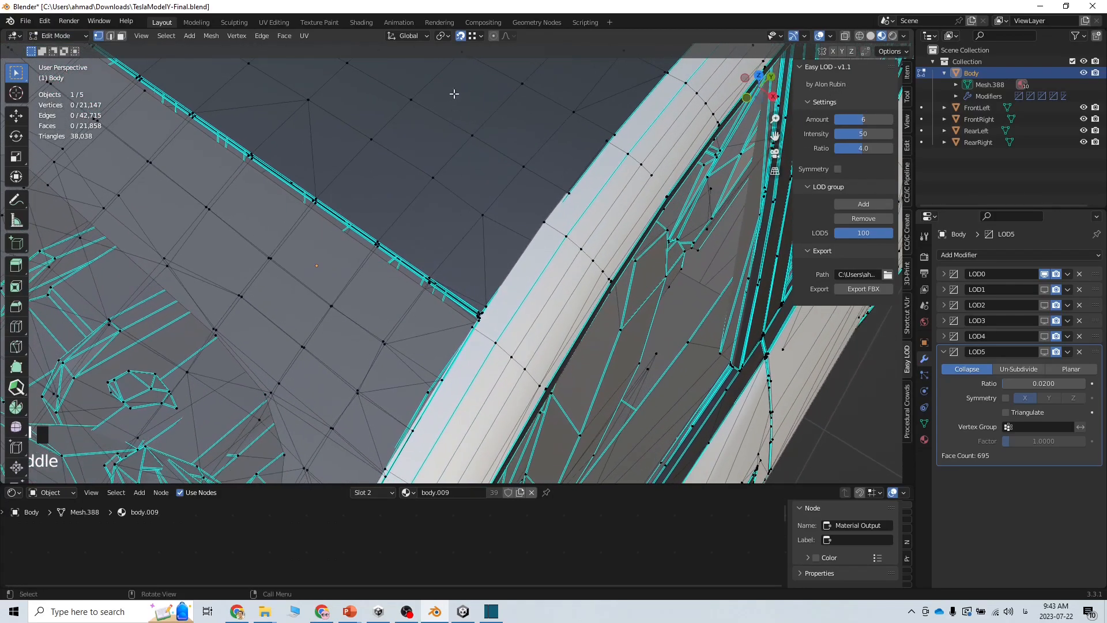
pyautogui.click(472, 38)
# Toggle X-Ray and orbit to a low angle on the roof seam
pyautogui.click(846, 37)
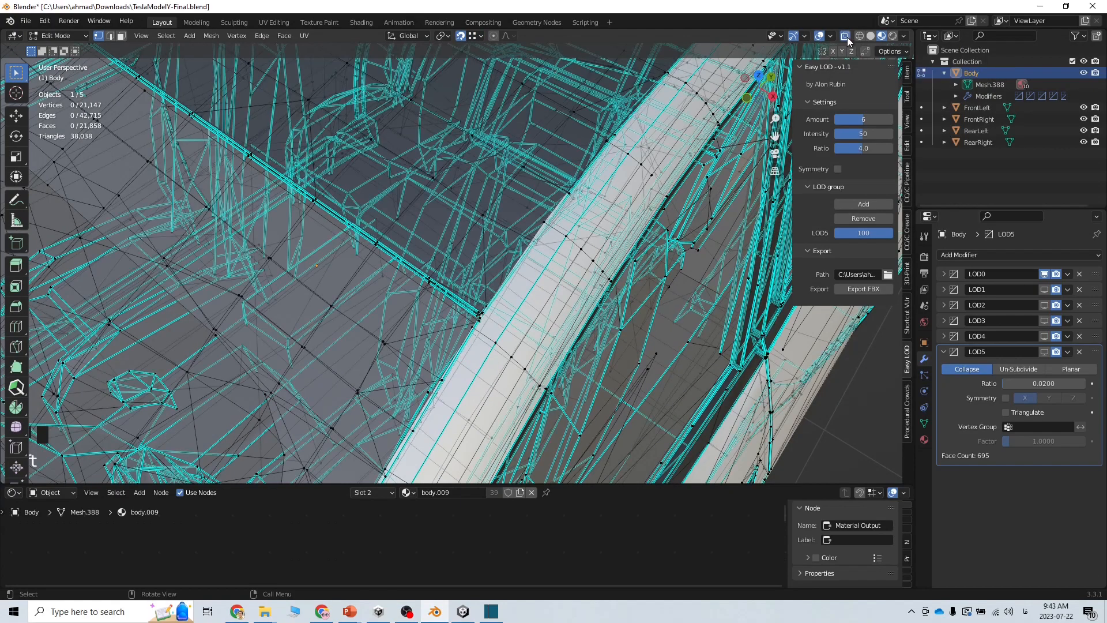
pyautogui.click(848, 41)
pyautogui.scroll(4, 590, 307)
pyautogui.moveTo(518, 401); pyautogui.dragTo(690, 306, button='middle')
pyautogui.scroll(7, 526, 363)
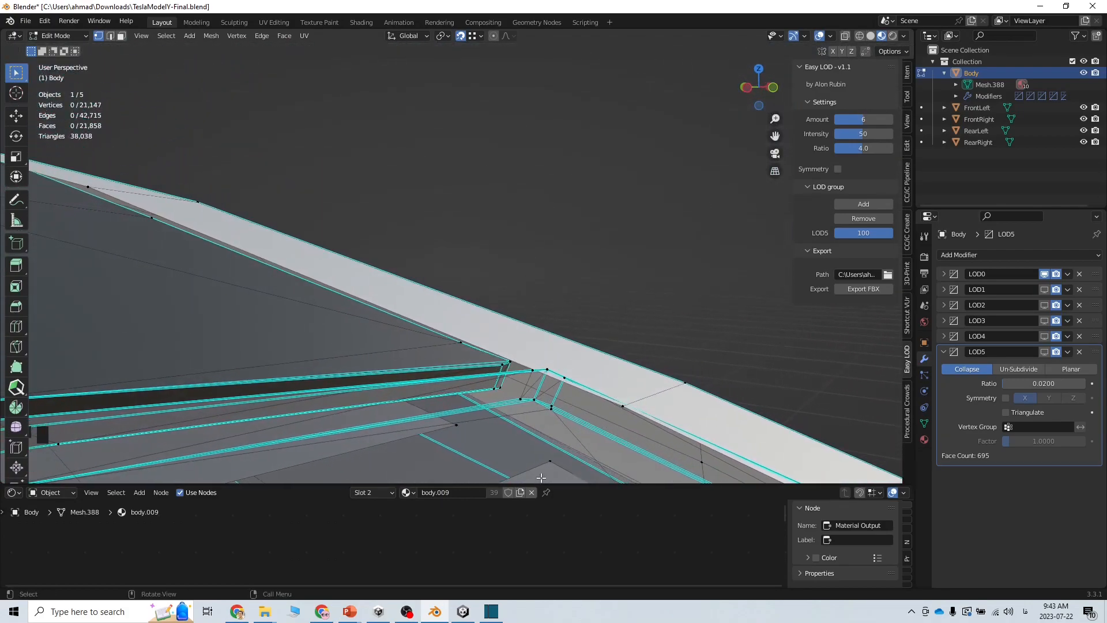
pyautogui.keyDown('shift'); pyautogui.moveTo(503, 450); pyautogui.dragTo(487, 381, button='middle'); pyautogui.keyUp('shift')
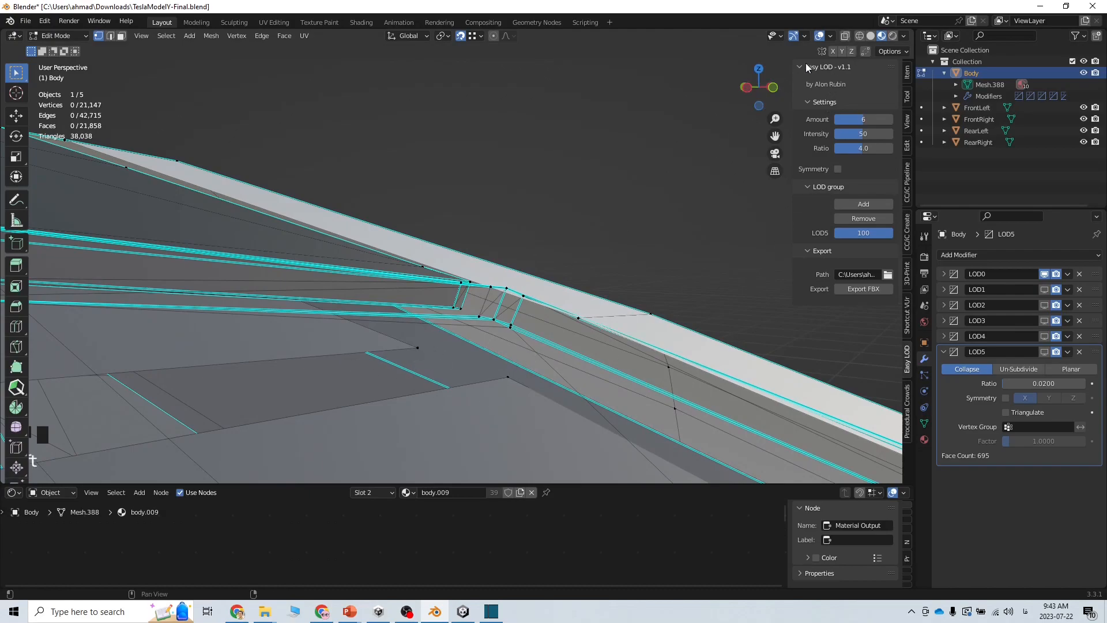
# With X-Ray on, drag a roof-seam vertex across to close the dark gap
pyautogui.click(845, 37)
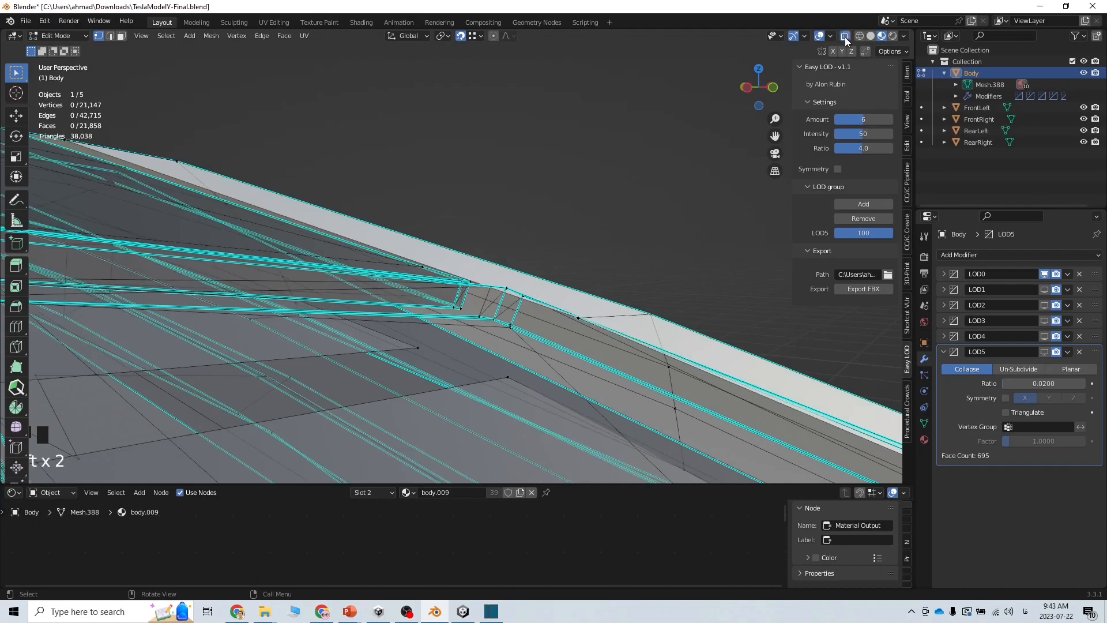
pyautogui.click(508, 378)
pyautogui.moveTo(511, 381); pyautogui.dragTo(420, 363)
pyautogui.moveTo(323, 414); pyautogui.dragTo(696, 410, button='middle')
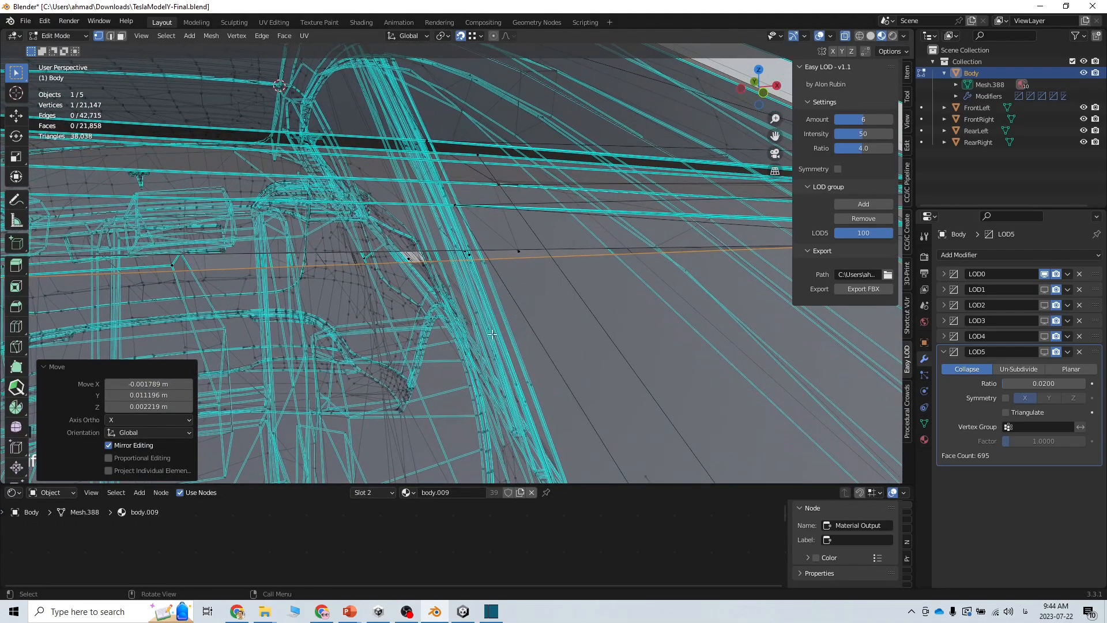
pyautogui.moveTo(534, 338); pyautogui.dragTo(586, 324, button='middle')
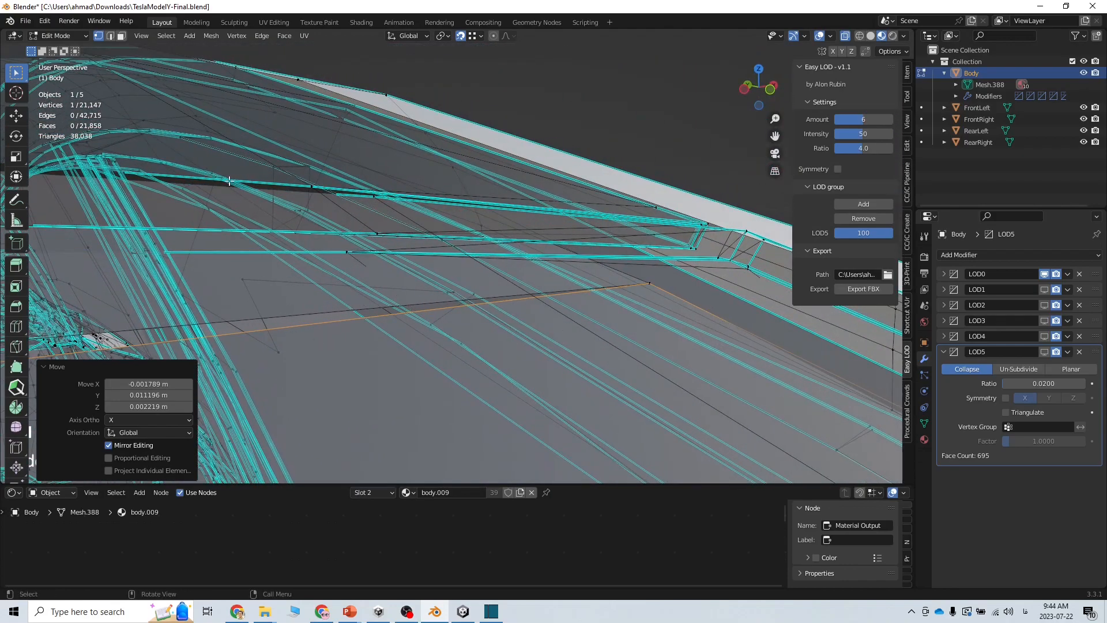
pyautogui.click(109, 37)
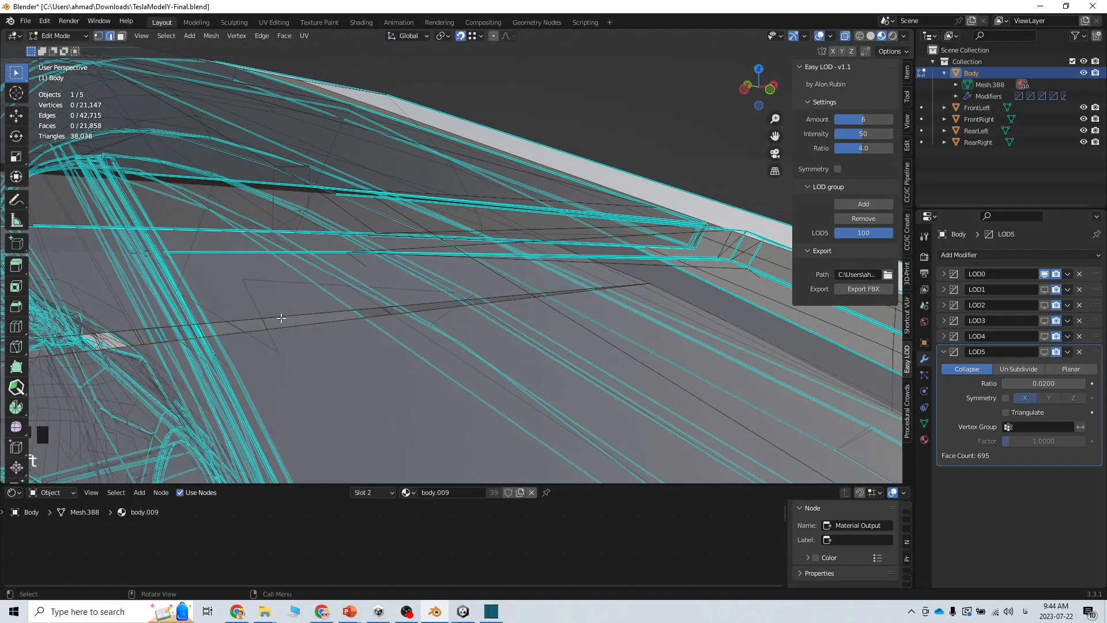
# Subdivide the long seam edge, stepping up the number of cuts, and pick a vertex on it
pyautogui.click(299, 327)
pyautogui.rightClick(298, 325)
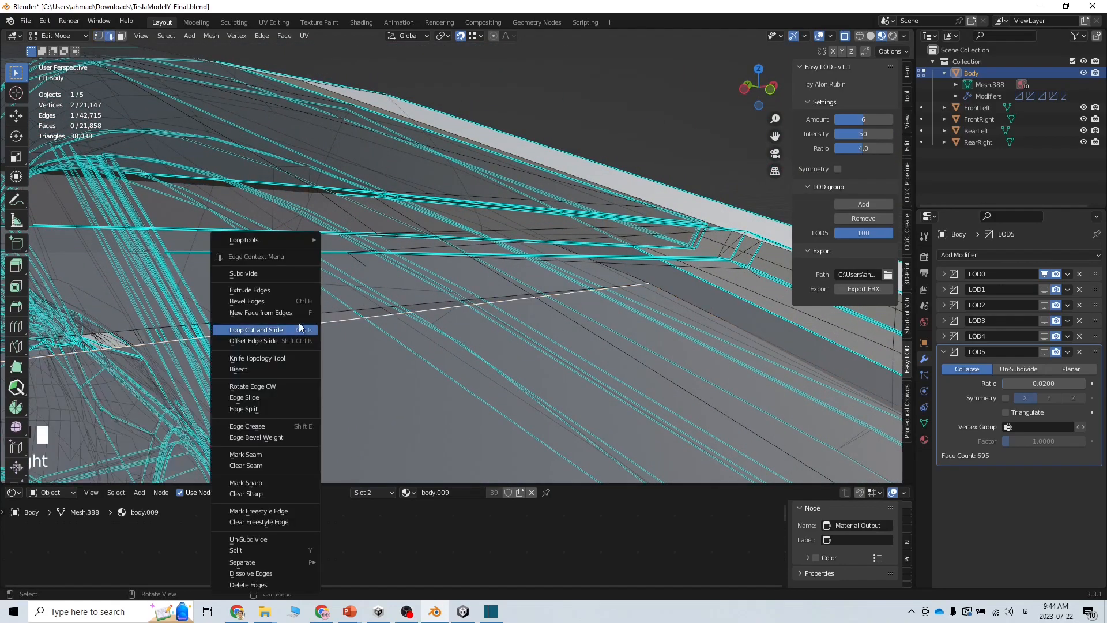
pyautogui.click(265, 275)
pyautogui.click(189, 396)
pyautogui.click(190, 396)
pyautogui.click(189, 396)
pyautogui.click(189, 396)
pyautogui.click(189, 395)
pyautogui.click(189, 395)
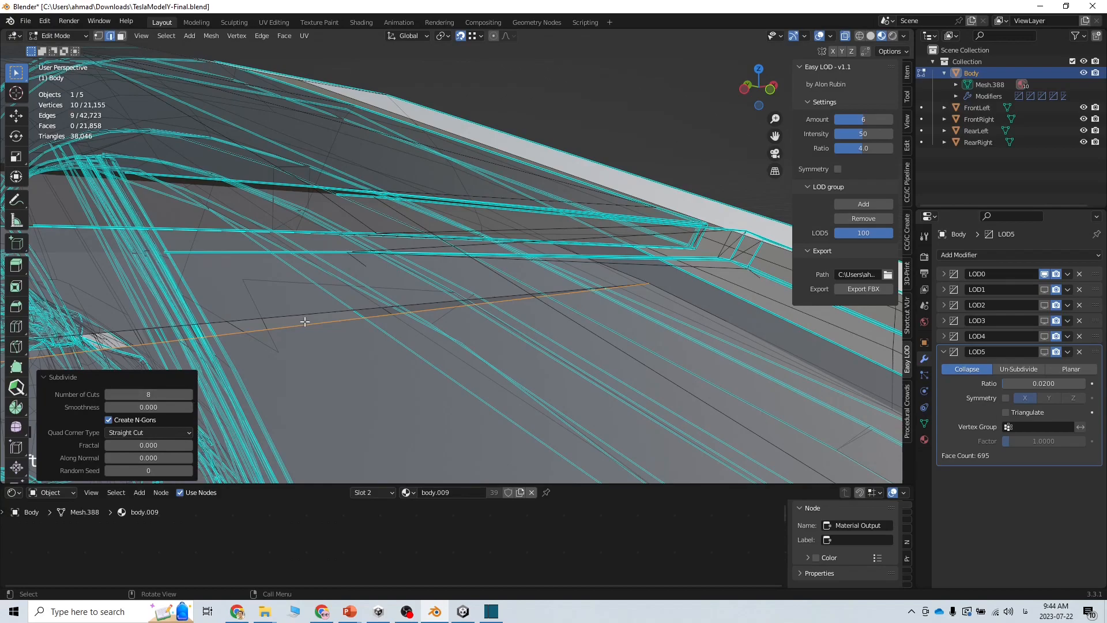
pyautogui.keyDown('shift'); pyautogui.click(99, 37); pyautogui.keyUp('shift')
pyautogui.click(299, 327)
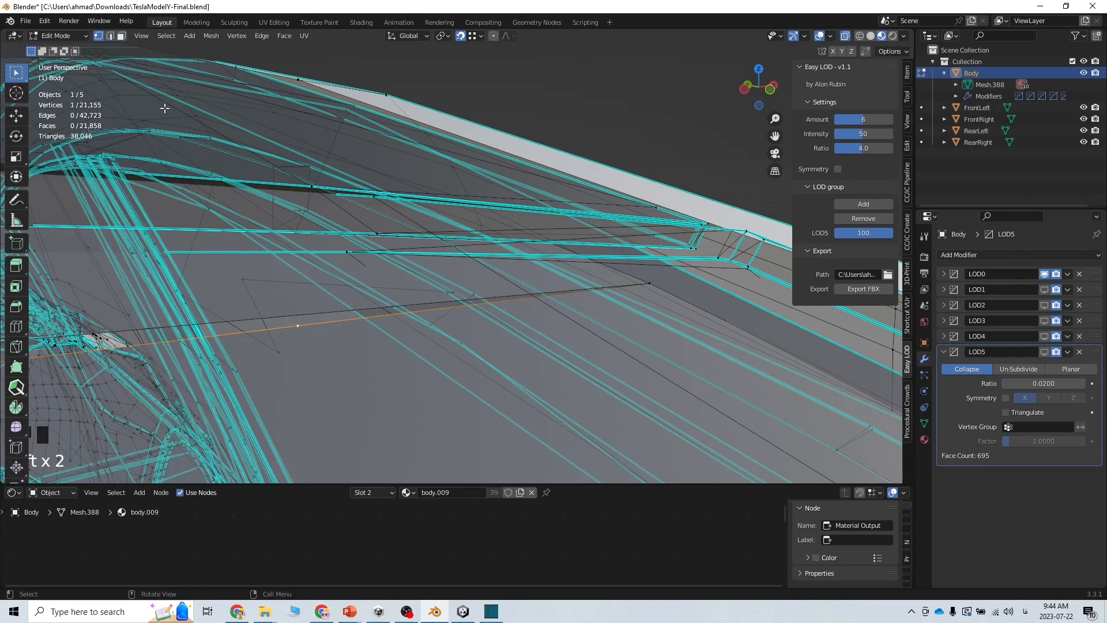
# Subdivide the long seam edge again with Number of Cuts typed as 7, then pick a seam vertex
pyautogui.click(77, 36)
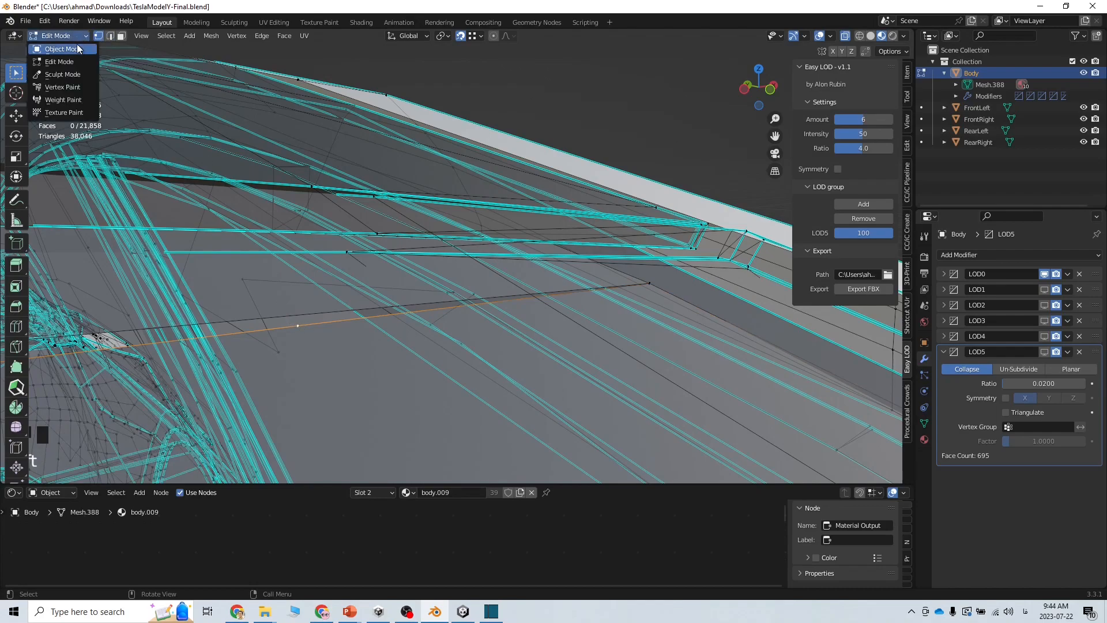
pyautogui.click(110, 35)
pyautogui.click(301, 315)
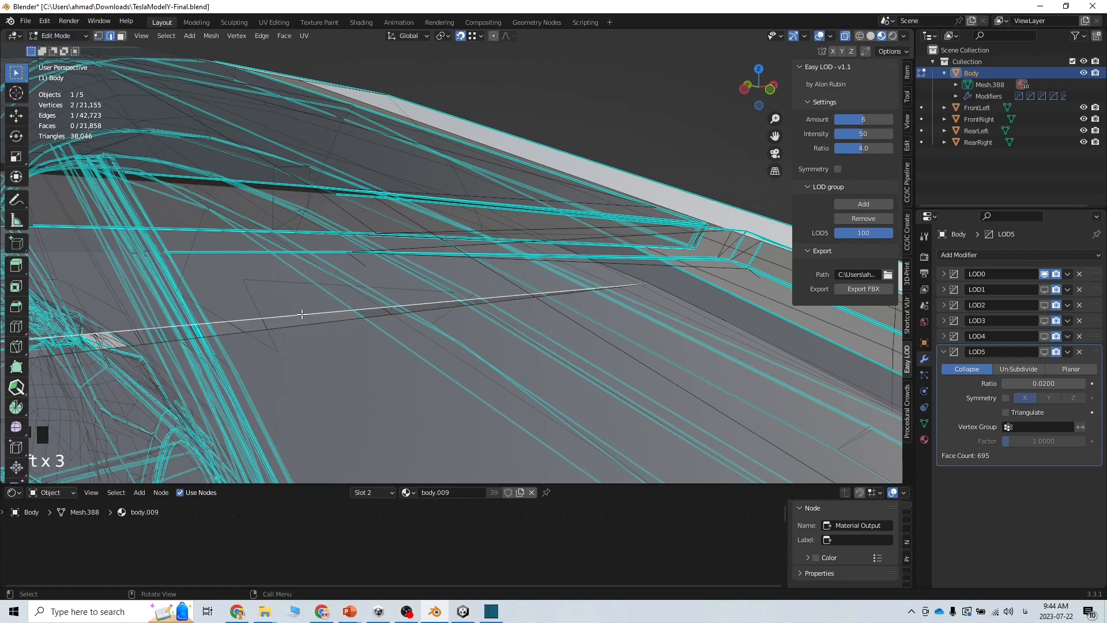
pyautogui.rightClick(302, 314)
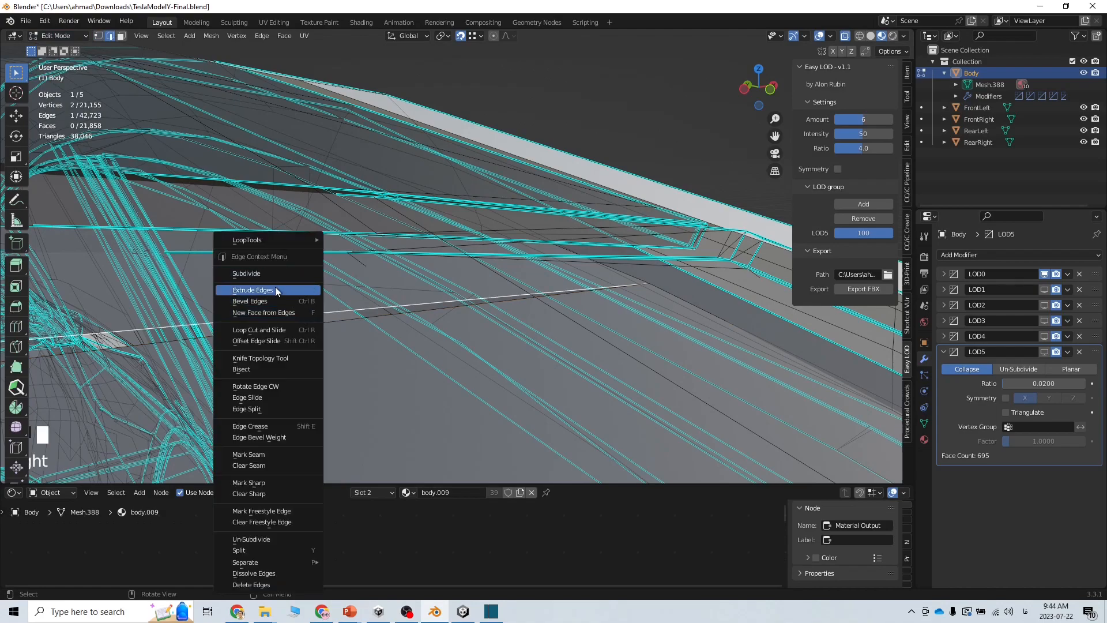
pyautogui.click(265, 276)
pyautogui.click(167, 392)
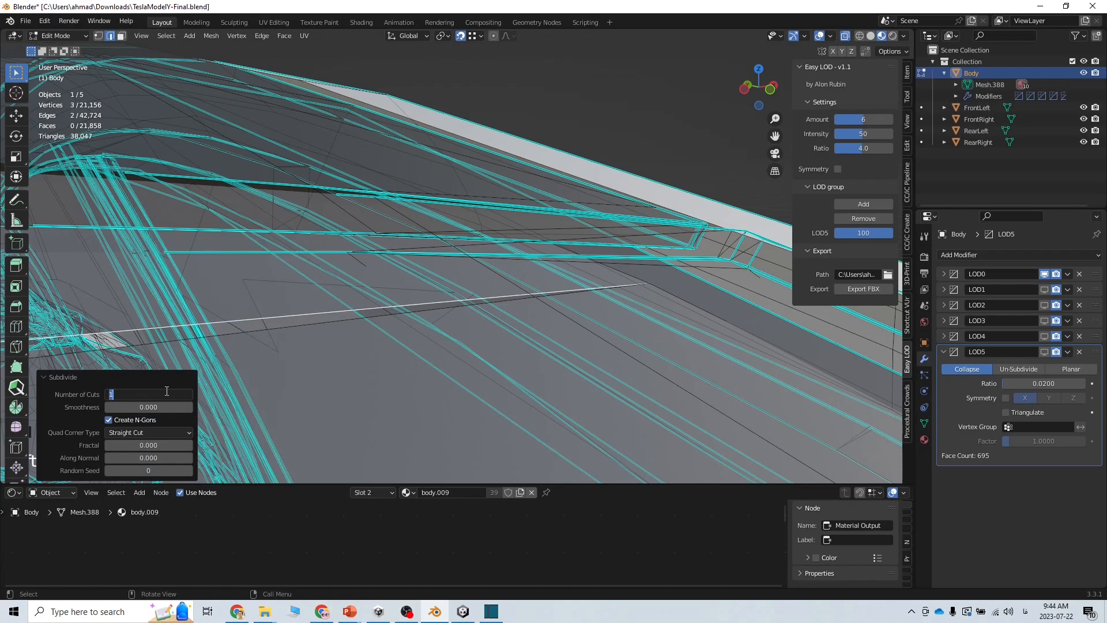
pyautogui.write('7')
pyautogui.press('Return')
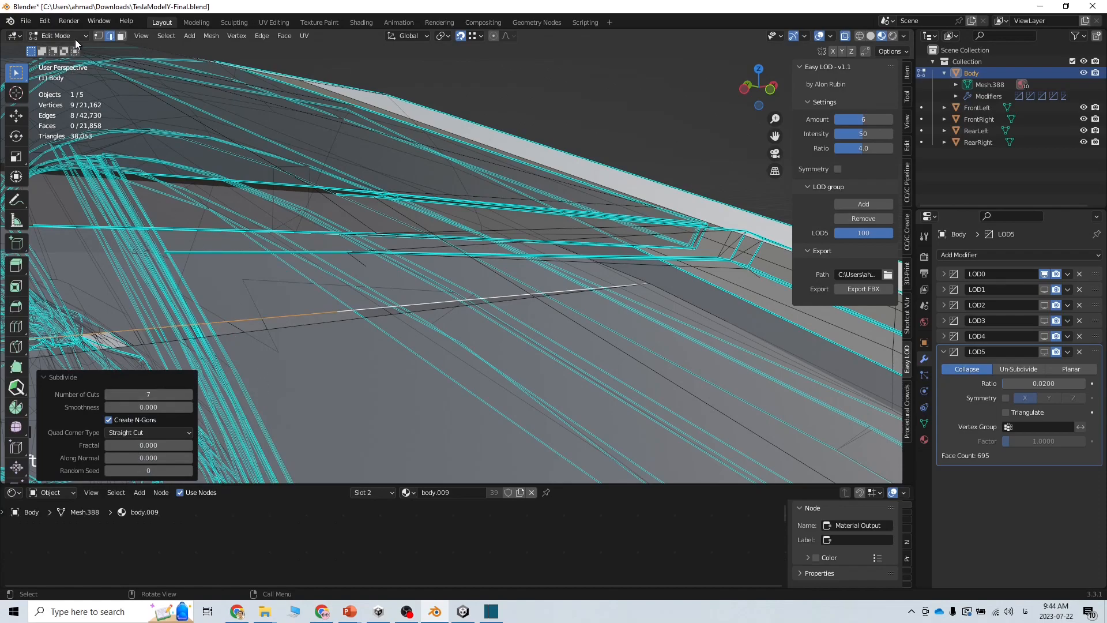
pyautogui.click(98, 39)
pyautogui.click(299, 326)
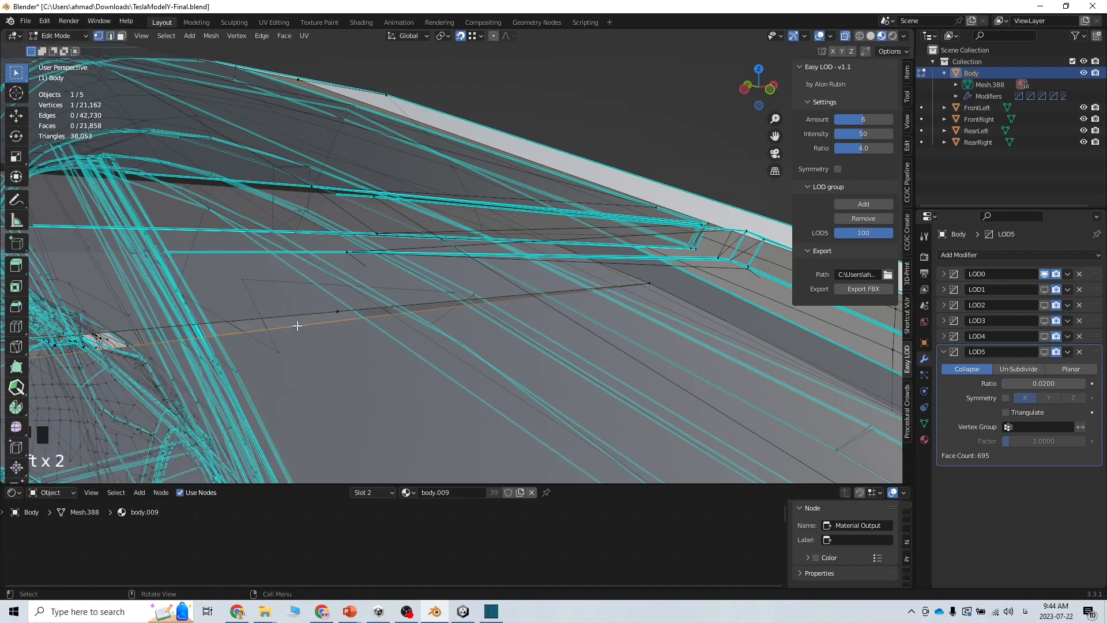
# Nudge the selected seam vertex a few millimetres toward the roof gap
pyautogui.moveTo(300, 327); pyautogui.dragTo(332, 313)
pyautogui.moveTo(297, 363); pyautogui.dragTo(280, 381, button='middle')
pyautogui.moveTo(337, 368); pyautogui.dragTo(711, 324, button='middle')
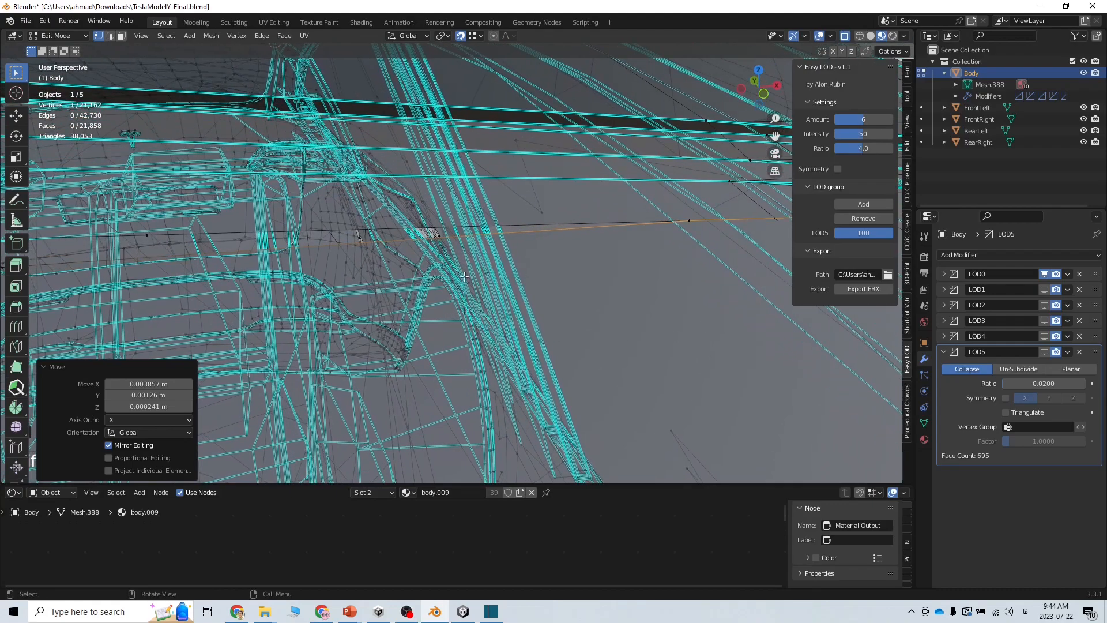
# Select the long edge along the roof gap in Edge select mode
pyautogui.click(336, 245)
pyautogui.moveTo(338, 244); pyautogui.dragTo(559, 274, button='middle')
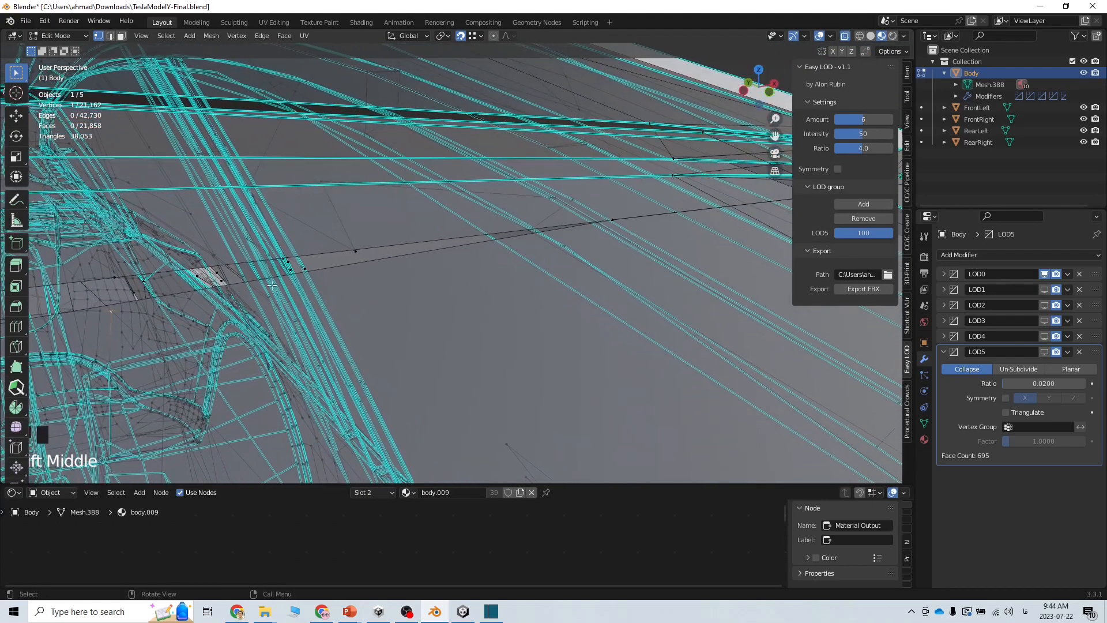
pyautogui.click(348, 266)
pyautogui.click(110, 37)
pyautogui.click(333, 267)
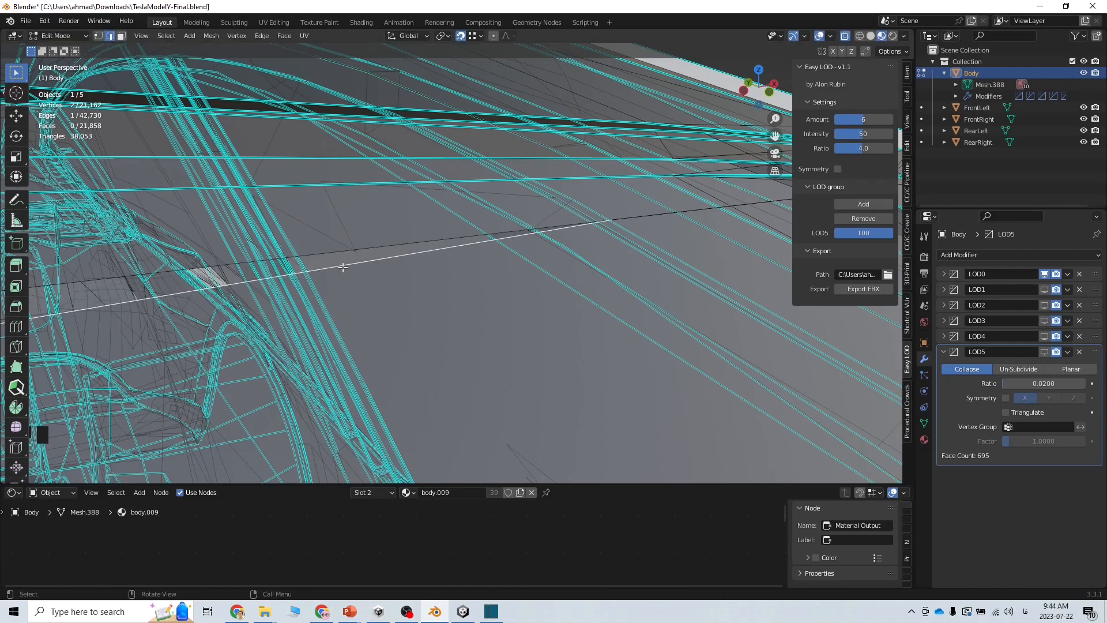
pyautogui.moveTo(277, 327); pyautogui.dragTo(312, 320, button='middle')
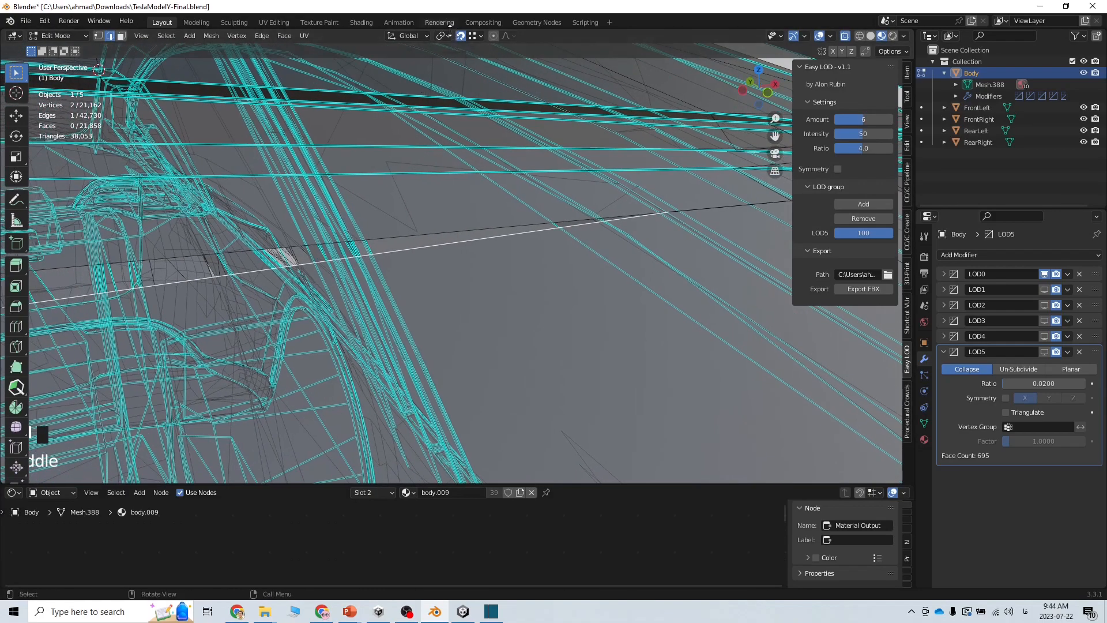
pyautogui.click(477, 35)
# With edge snapping on, snap the long roof edge onto the neighbouring body edge
pyautogui.click(456, 93)
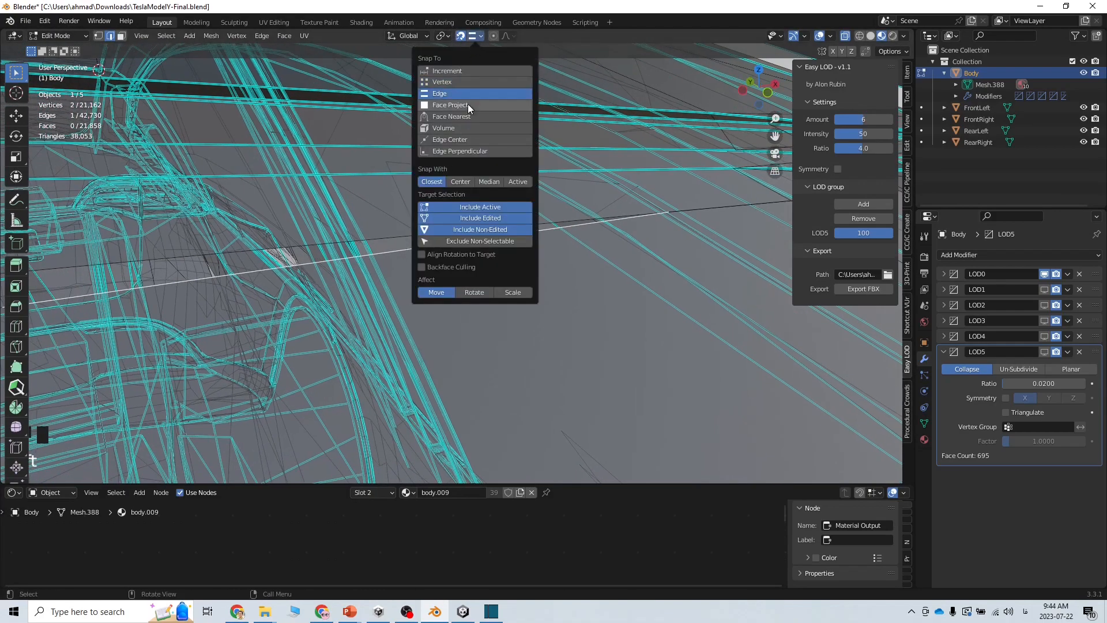
pyautogui.press('g')
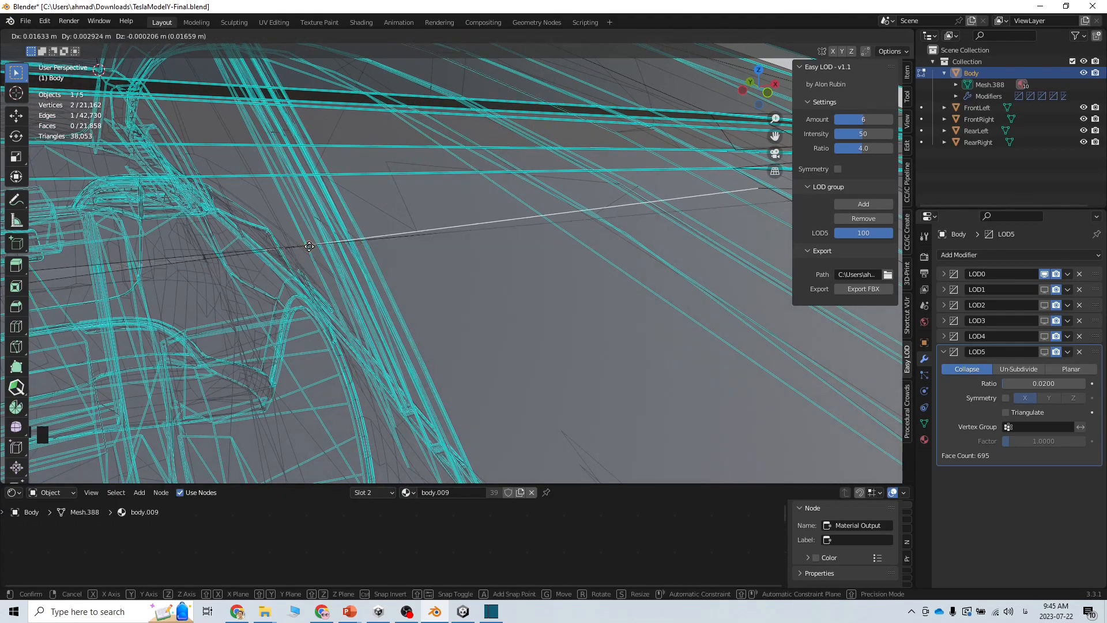
pyautogui.click(506, 239)
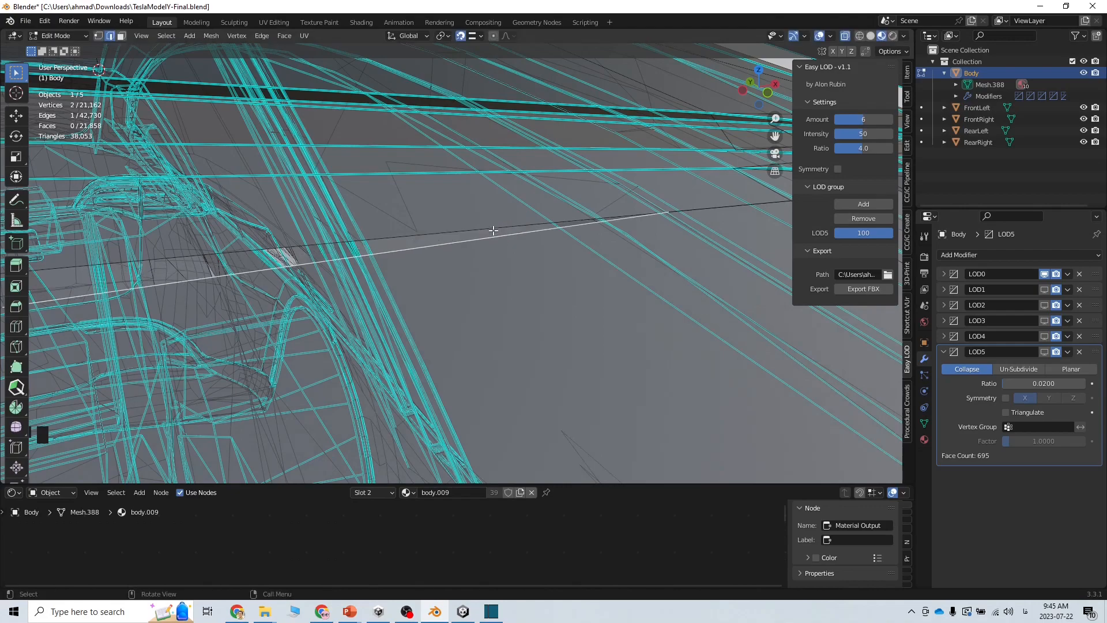
pyautogui.press('g')
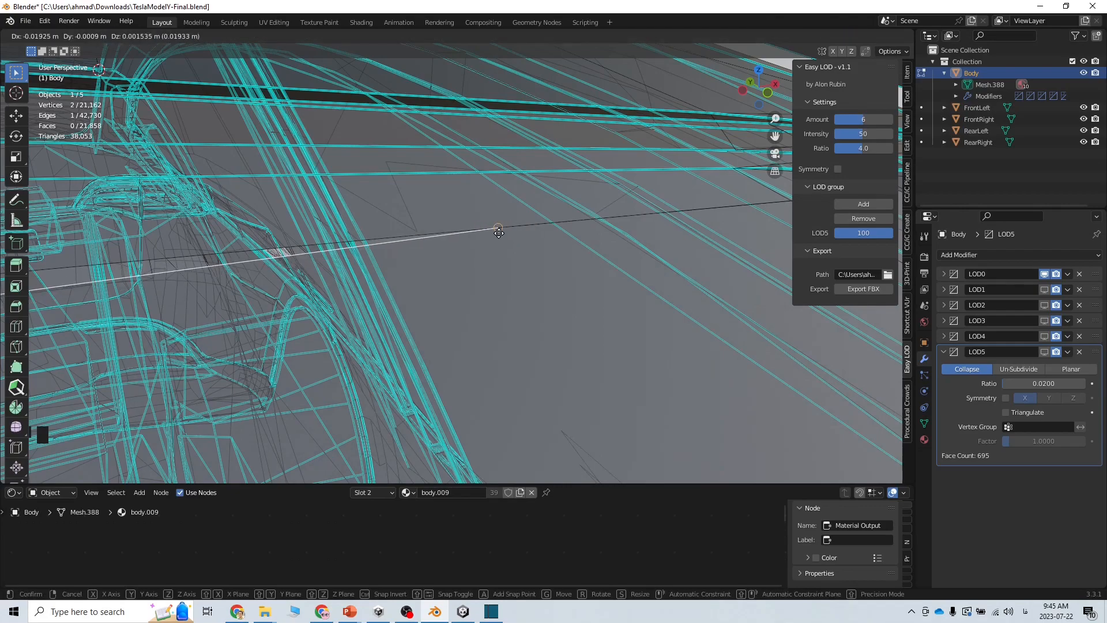
pyautogui.click(500, 230)
pyautogui.click(263, 260)
pyautogui.click(268, 259)
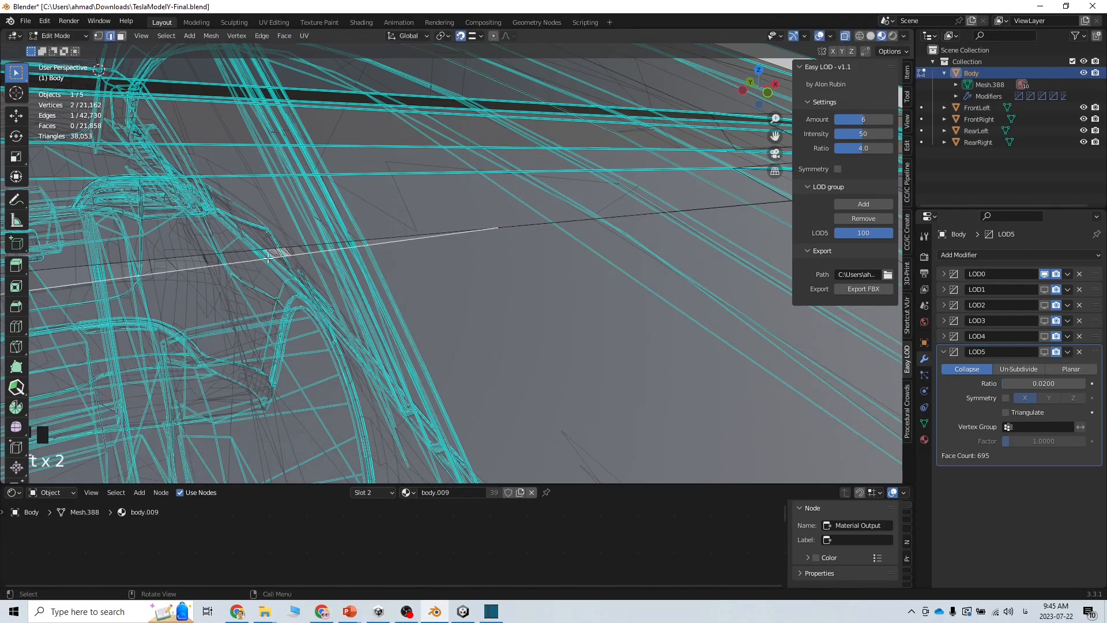
pyautogui.press('g')
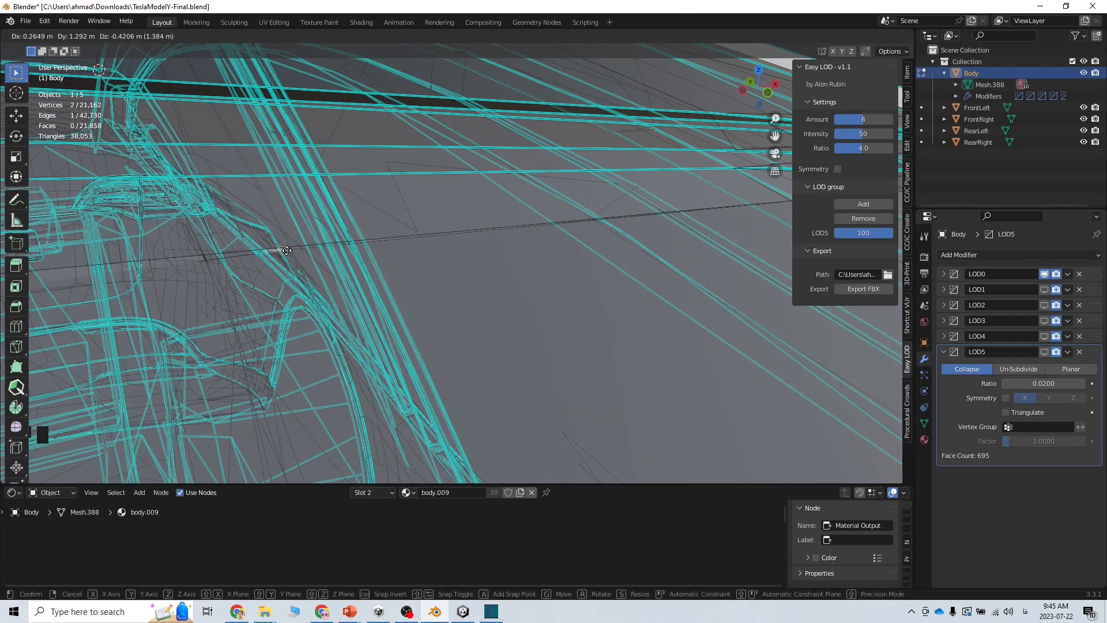
pyautogui.click(386, 248)
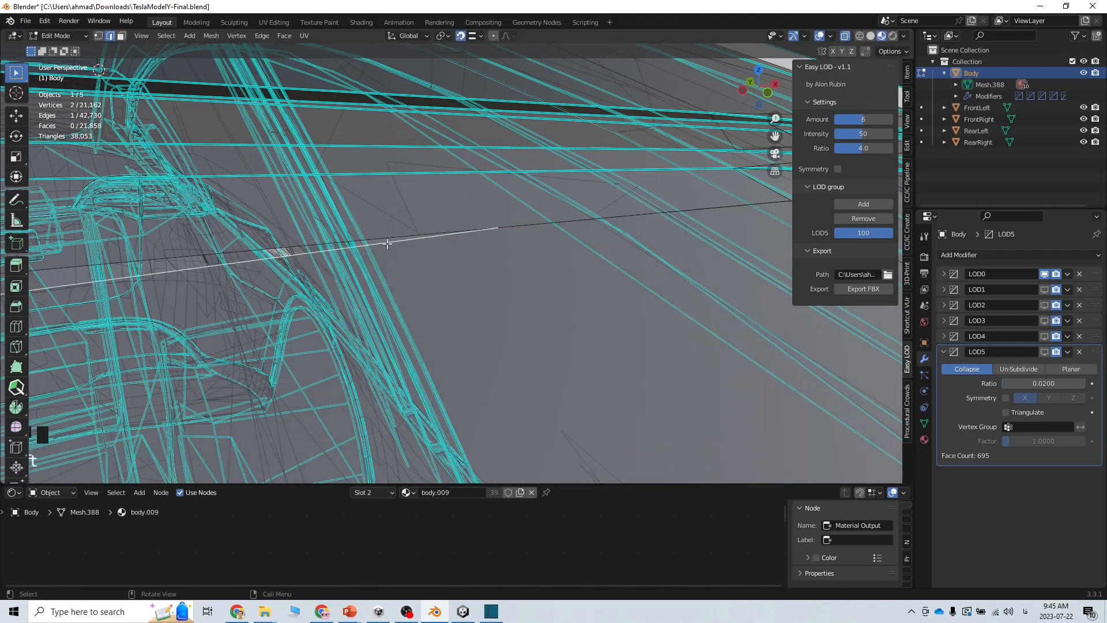
# Shift the longer neighbouring edge leftward into place, leaving the shorter edge unmoved
pyautogui.click(418, 236)
pyautogui.click(414, 241)
pyautogui.click(401, 234)
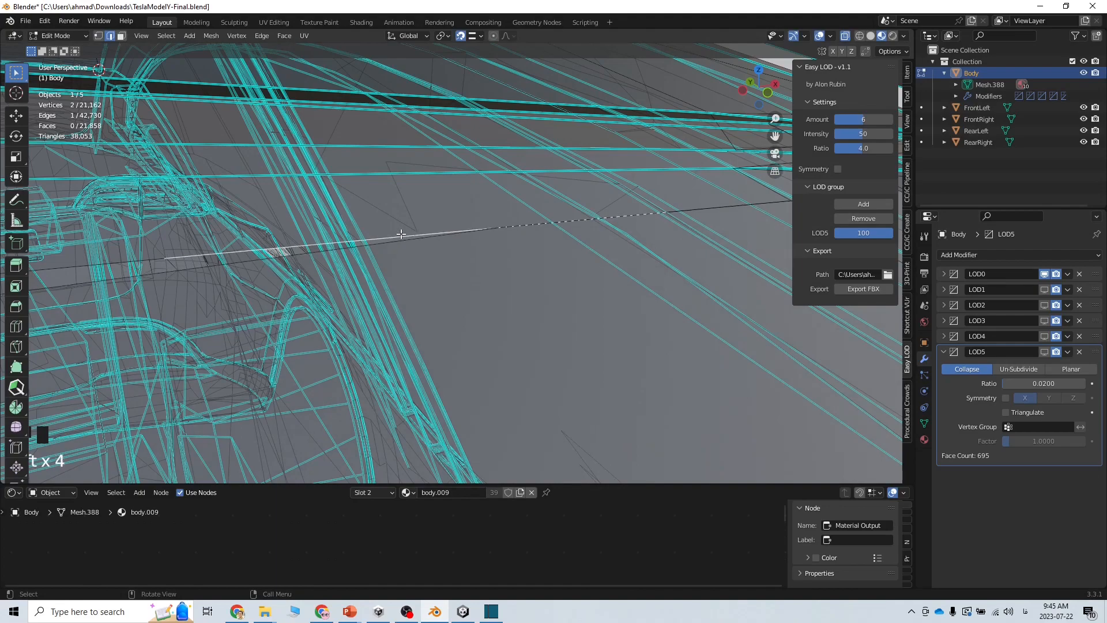
pyautogui.press('g')
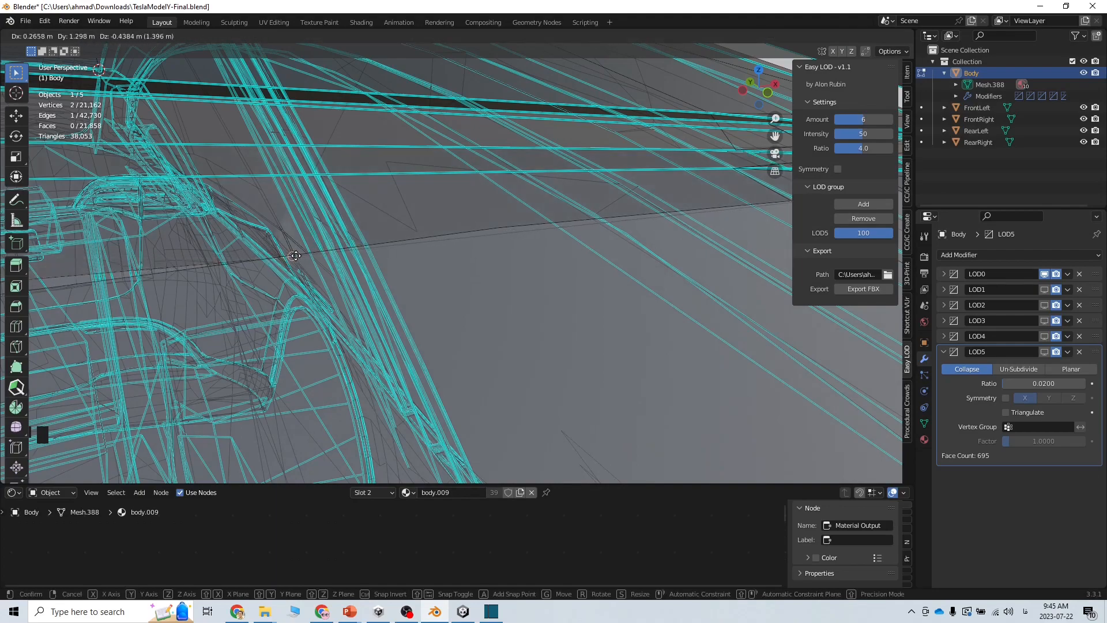
pyautogui.rightClick(397, 236)
pyautogui.click(396, 238)
pyautogui.press('g')
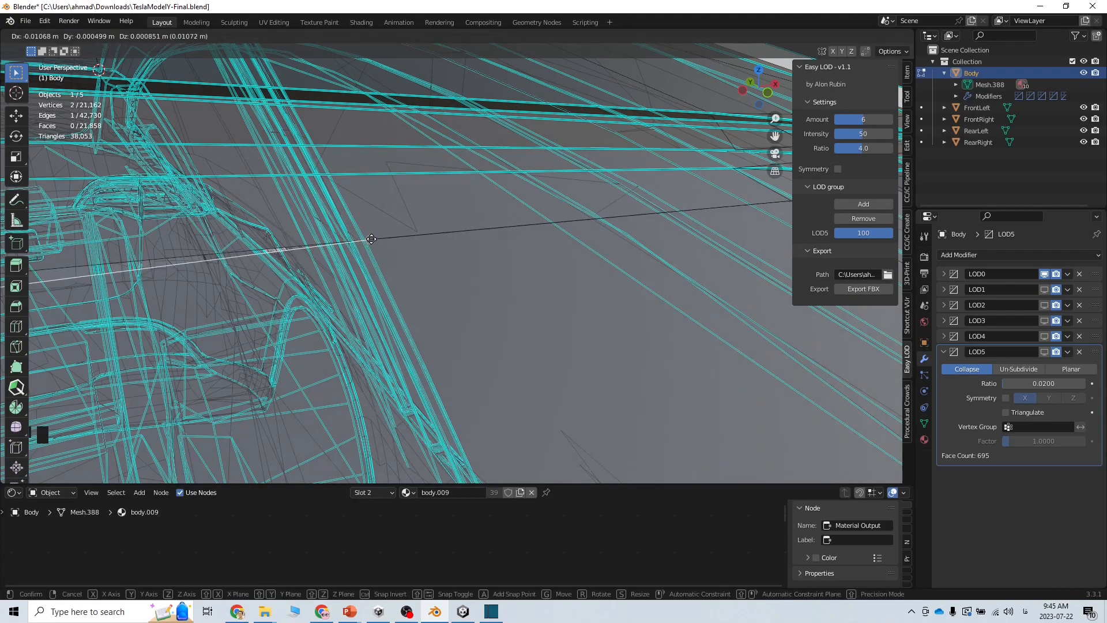
pyautogui.click(373, 237)
# Make one more small edge adjustment and inspect the seam from several angles
pyautogui.keyDown('shift'); pyautogui.moveTo(373, 238); pyautogui.dragTo(801, 235, button='middle'); pyautogui.keyUp('shift')
pyautogui.moveTo(528, 303); pyautogui.dragTo(510, 329, button='middle')
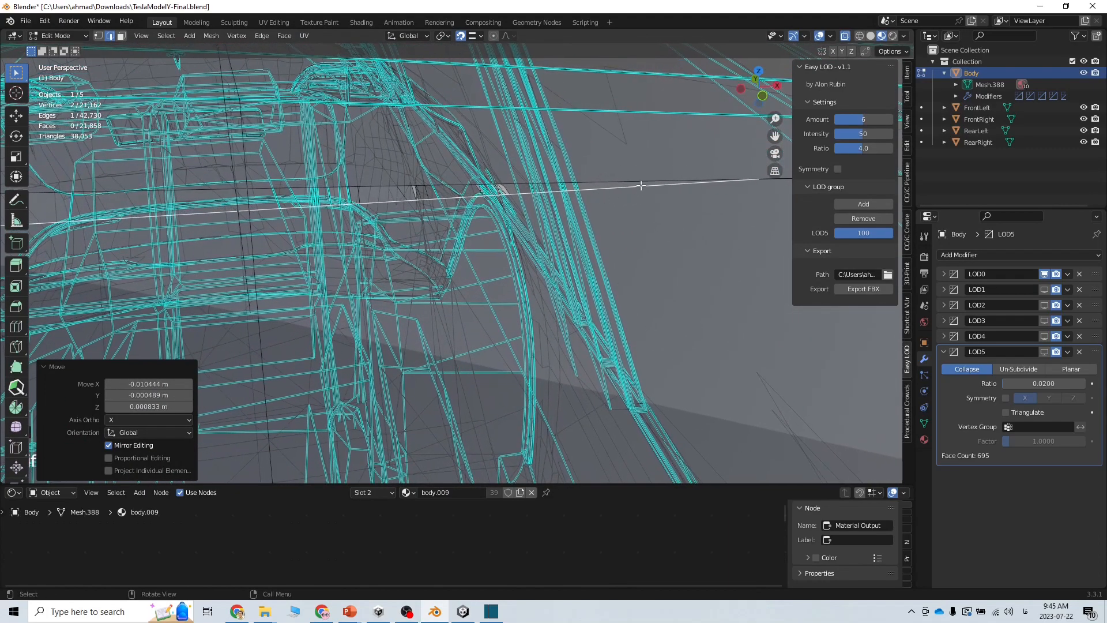
pyautogui.press('g')
pyautogui.click(613, 183)
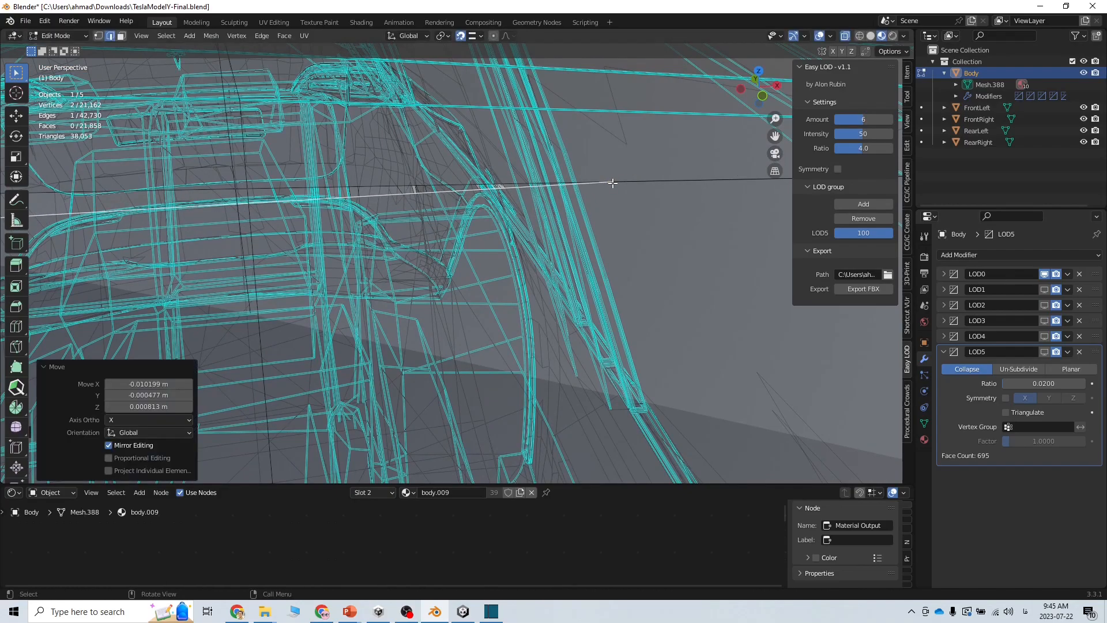
pyautogui.moveTo(613, 256)
pyautogui.mouseDown(button='middle')
pyautogui.moveTo(714, 227)
pyautogui.moveTo(612, 267)
pyautogui.mouseUp(button='middle')
pyautogui.scroll(-5, 479, 266)
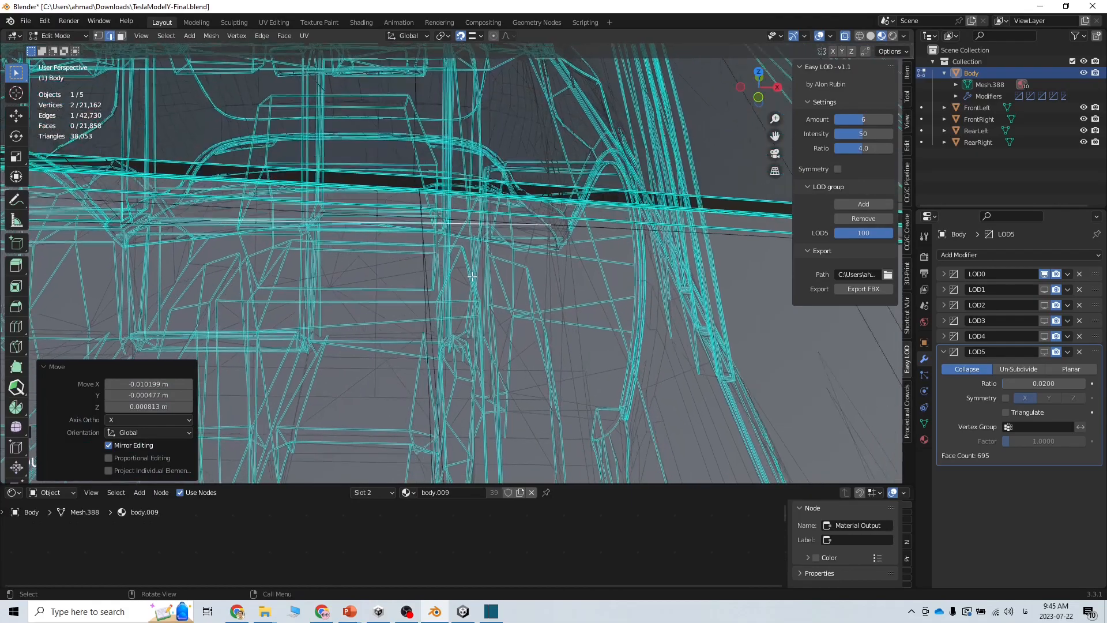
pyautogui.scroll(-2, 467, 283)
pyautogui.scroll(4, 469, 292)
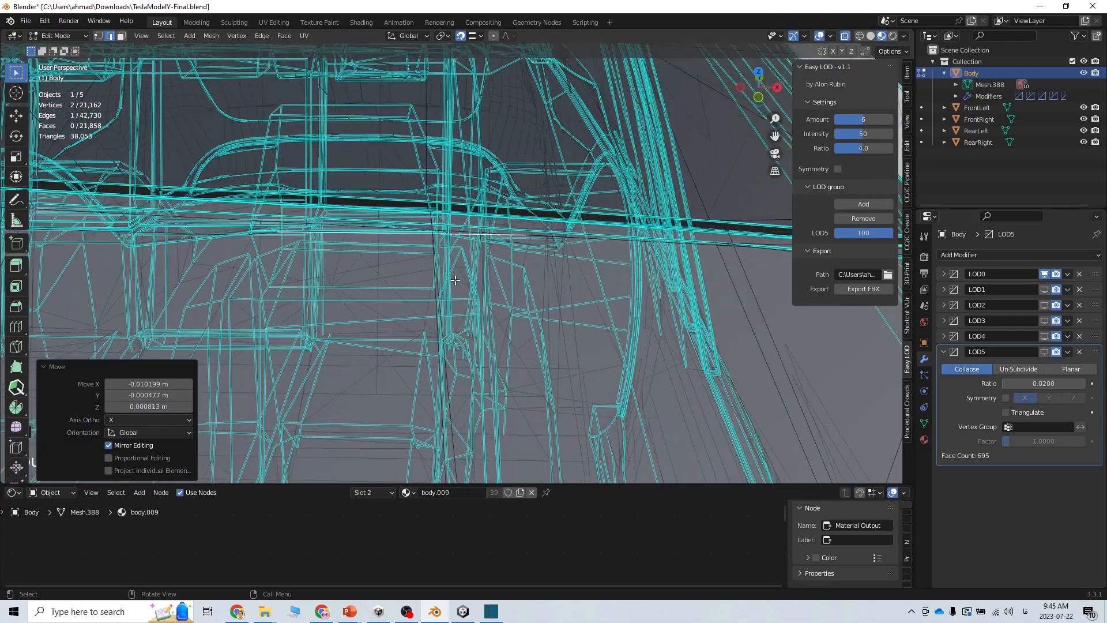
pyautogui.moveTo(415, 169); pyautogui.dragTo(312, 115, button='middle')
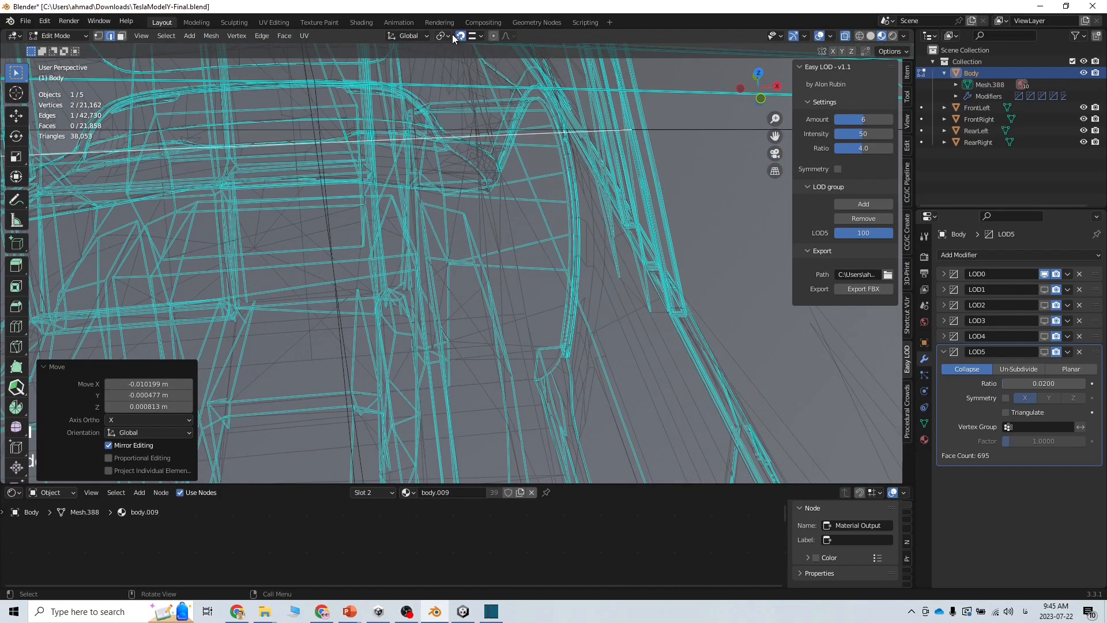
# With vertex snapping in vertex mode, slide the seam vertices slightly along X
pyautogui.click(475, 36)
pyautogui.click(456, 82)
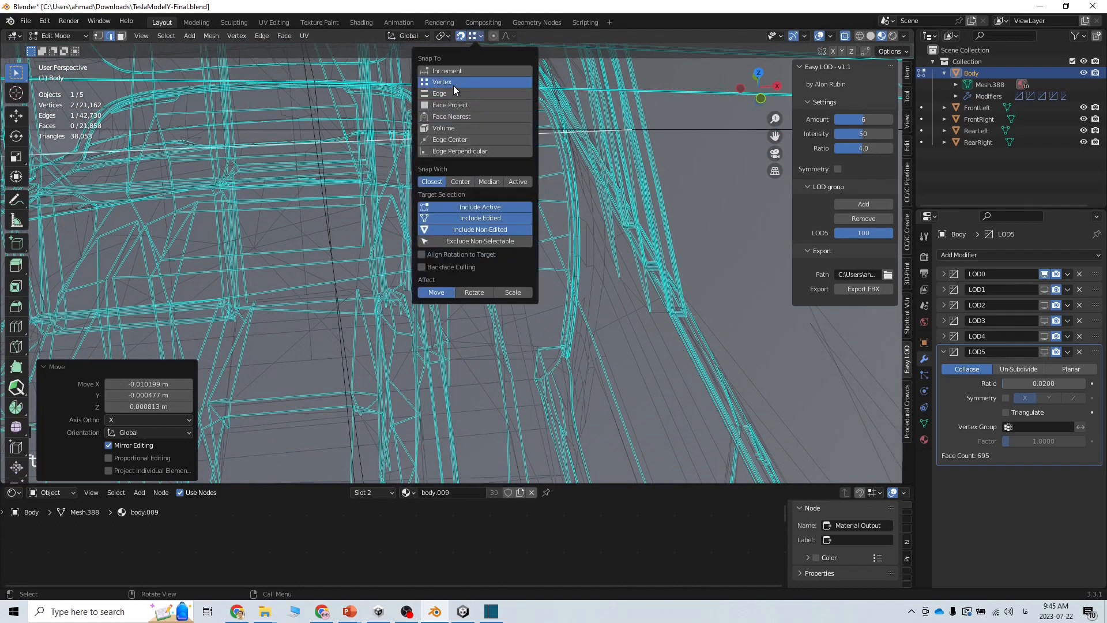
pyautogui.click(99, 36)
pyautogui.keyDown('shift'); pyautogui.moveTo(434, 140); pyautogui.dragTo(492, 309, button='middle'); pyautogui.keyUp('shift')
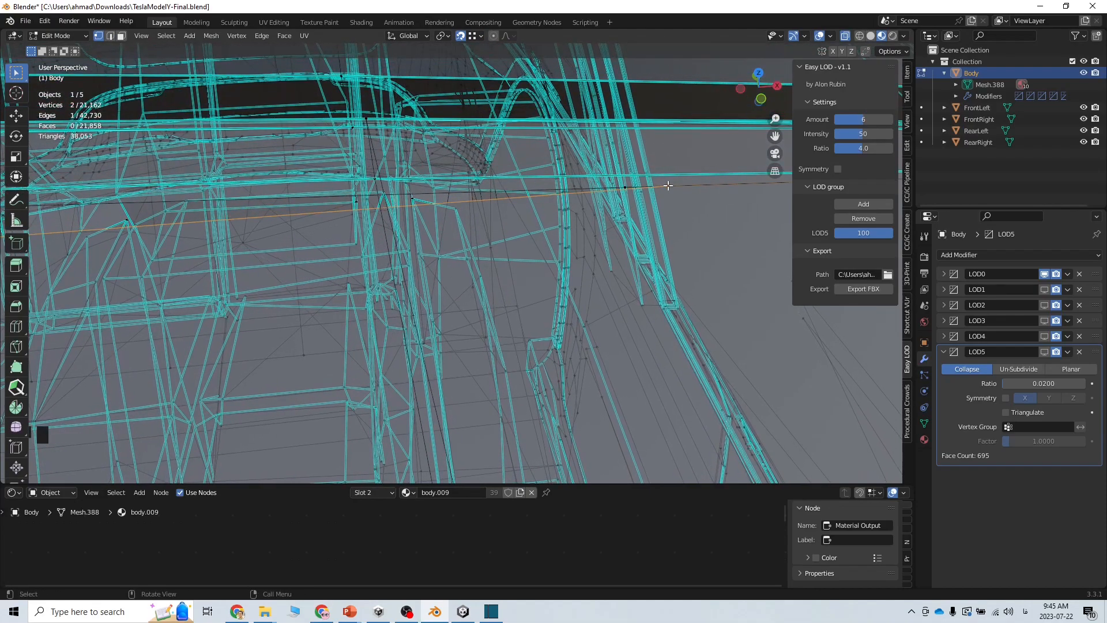
pyautogui.press('g')
pyautogui.press('x')
pyautogui.click(610, 190)
# Select a single seam vertex and review the roof edge from closer views
pyautogui.click(557, 193)
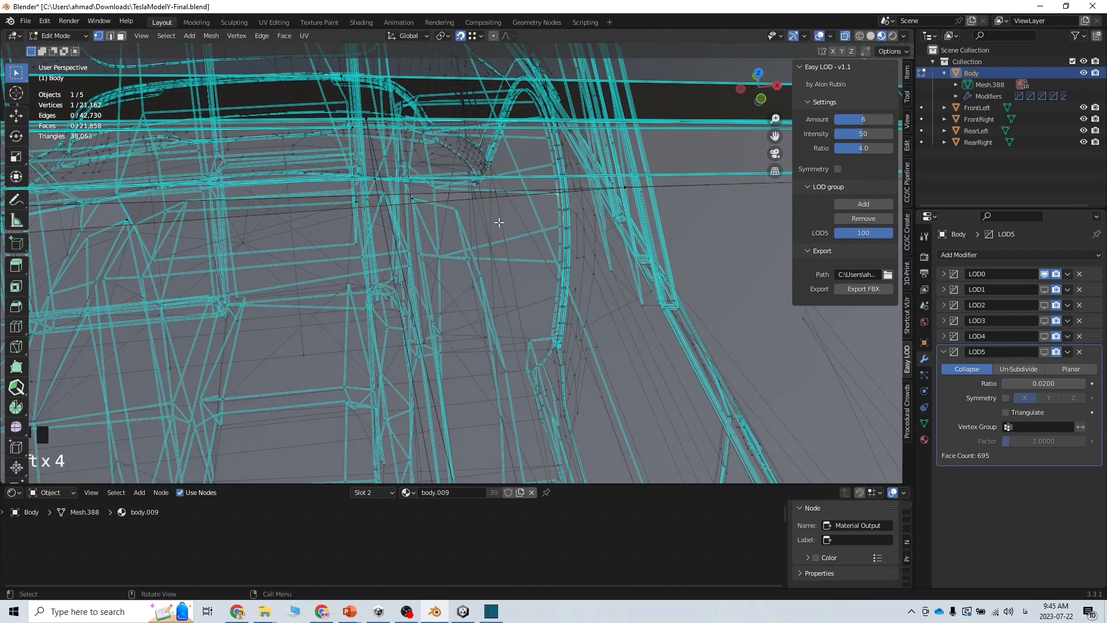
pyautogui.moveTo(499, 222); pyautogui.dragTo(537, 210, button='middle')
pyautogui.keyDown('shift'); pyautogui.moveTo(470, 249); pyautogui.dragTo(596, 197, button='middle'); pyautogui.keyUp('shift')
pyautogui.click(577, 202)
pyautogui.click(571, 205)
pyautogui.keyDown('shift'); pyautogui.moveTo(526, 245); pyautogui.dragTo(751, 180, button='middle'); pyautogui.keyUp('shift')
pyautogui.keyDown('shift'); pyautogui.moveTo(500, 259); pyautogui.dragTo(585, 209, button='middle'); pyautogui.keyUp('shift')
pyautogui.moveTo(542, 183); pyautogui.dragTo(532, 207)
# In edge select mode, pick the long roof-gap edge and test a move, cancelling it
pyautogui.click(588, 164)
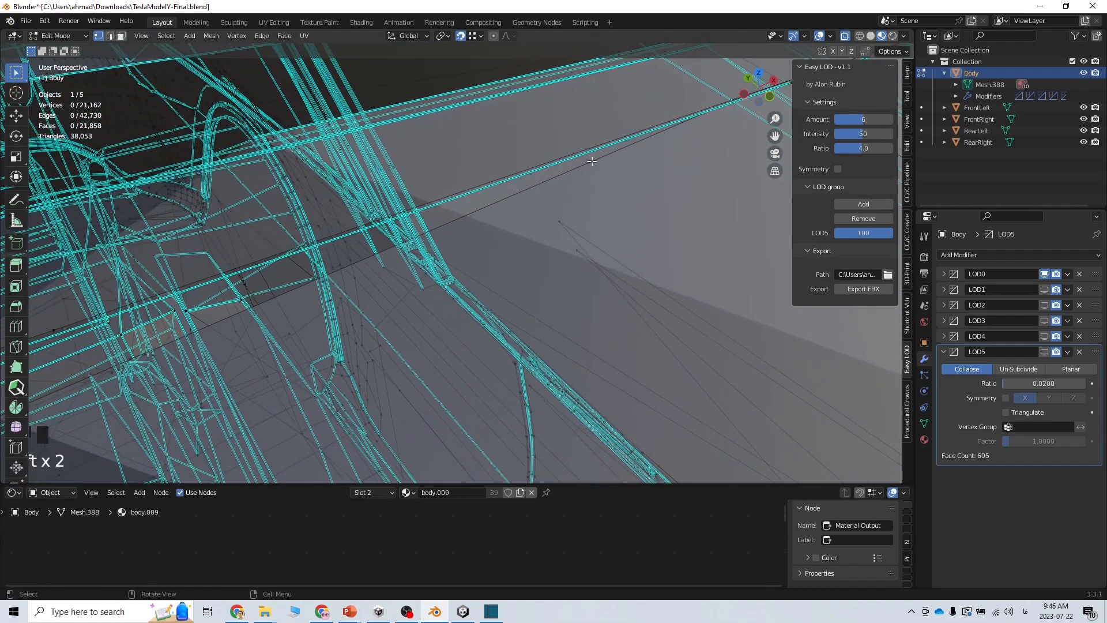
pyautogui.click(474, 36)
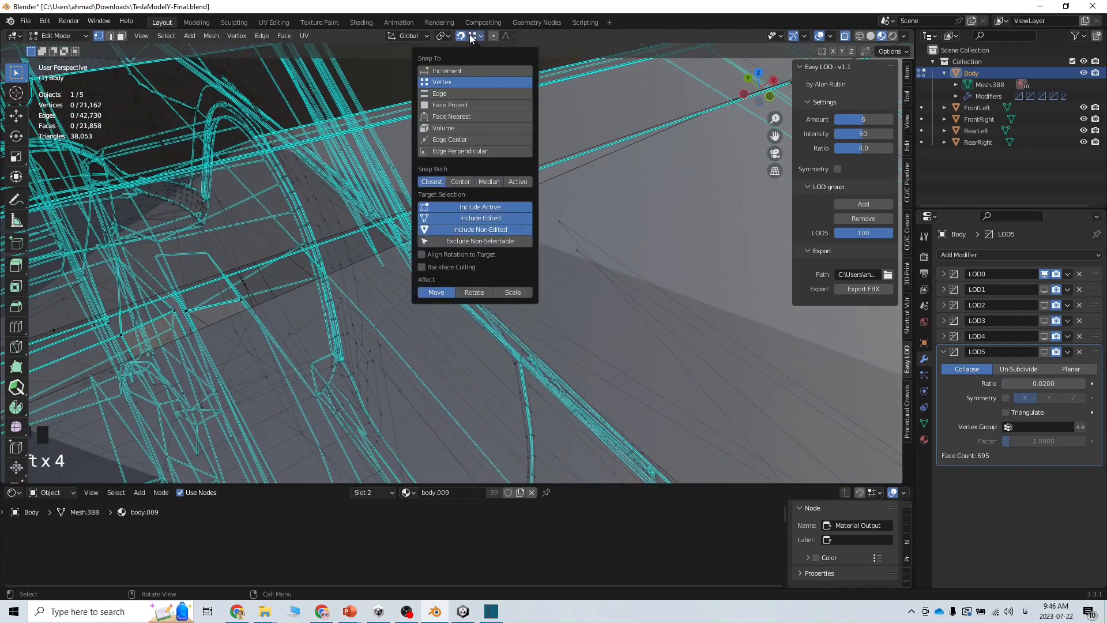
pyautogui.click(114, 35)
pyautogui.click(540, 185)
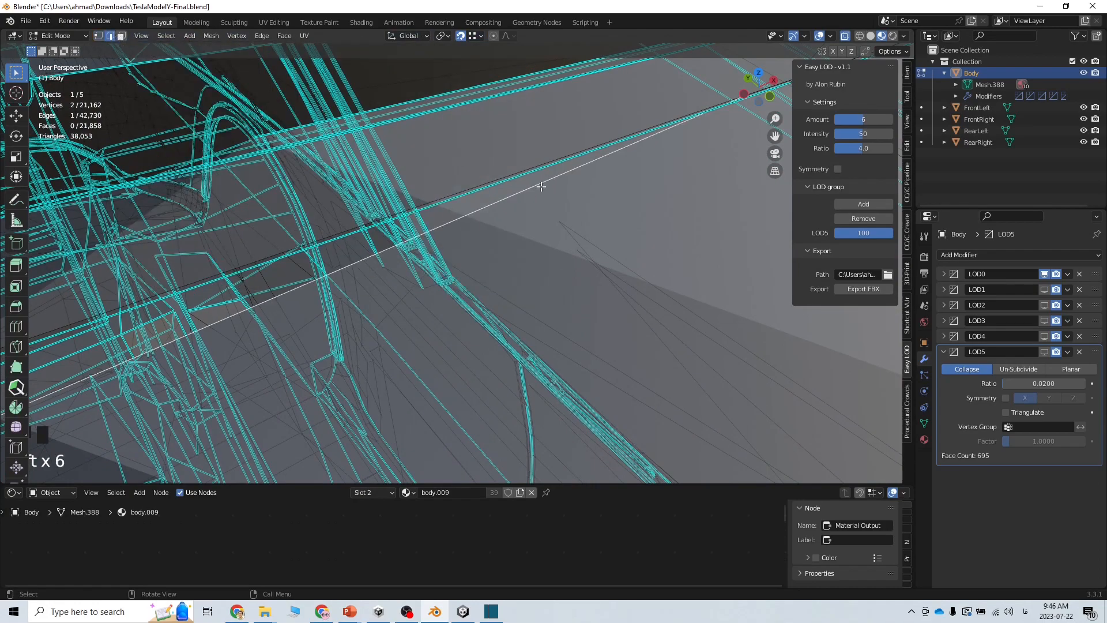
pyautogui.press('g')
pyautogui.rightClick(521, 169)
# Set snapping to edges and try moving the edge, including along X, without committing
pyautogui.click(475, 39)
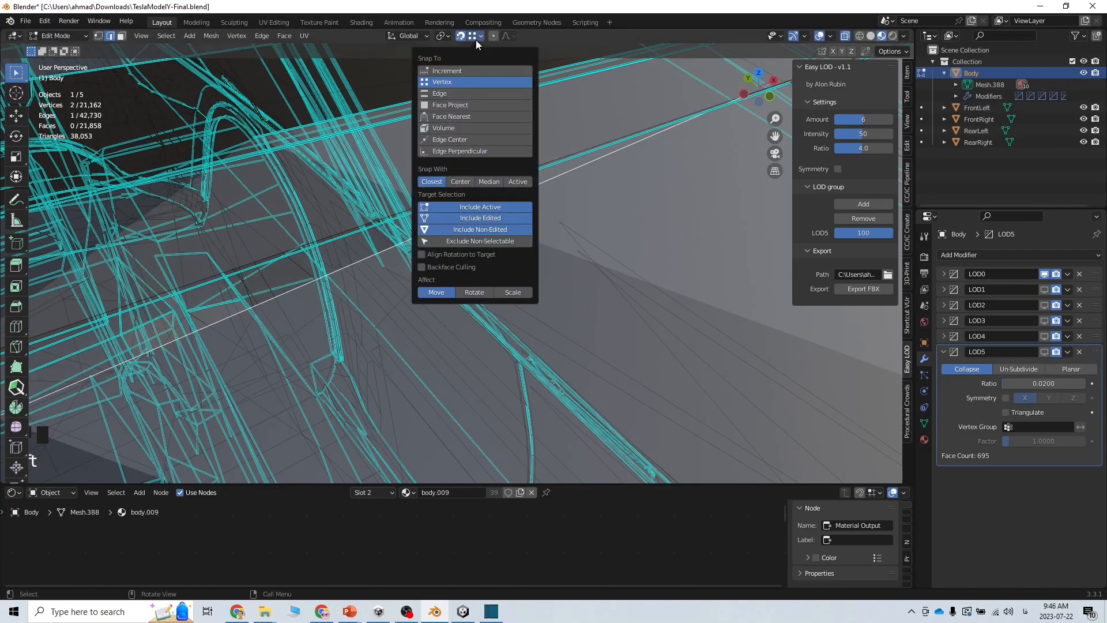
pyautogui.click(461, 100)
pyautogui.press('g')
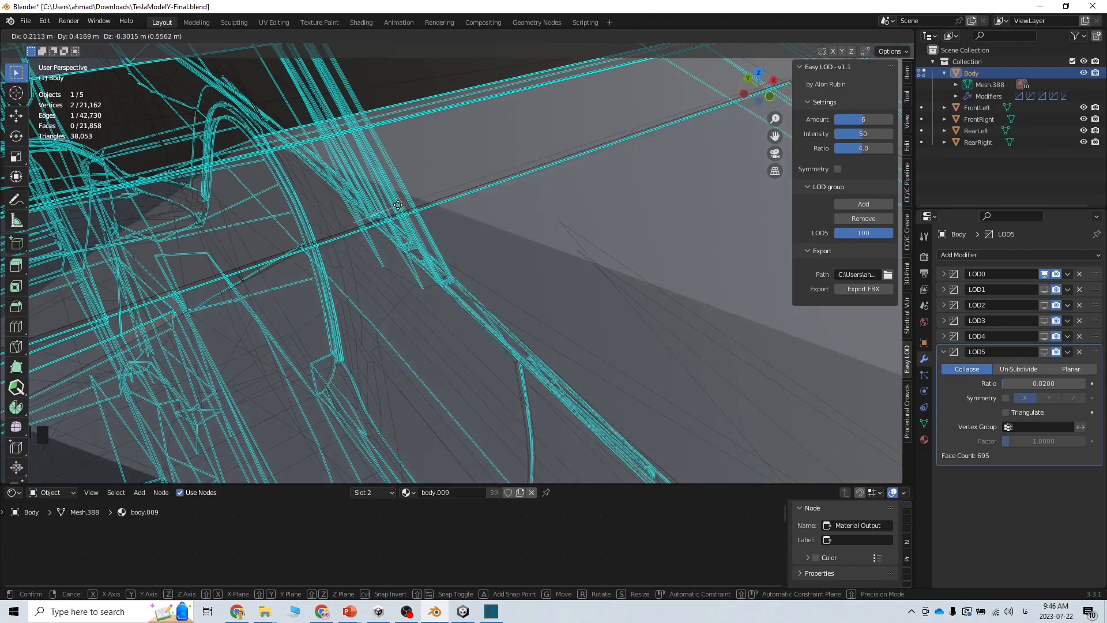
pyautogui.rightClick(519, 182)
pyautogui.press('g')
pyautogui.press('x')
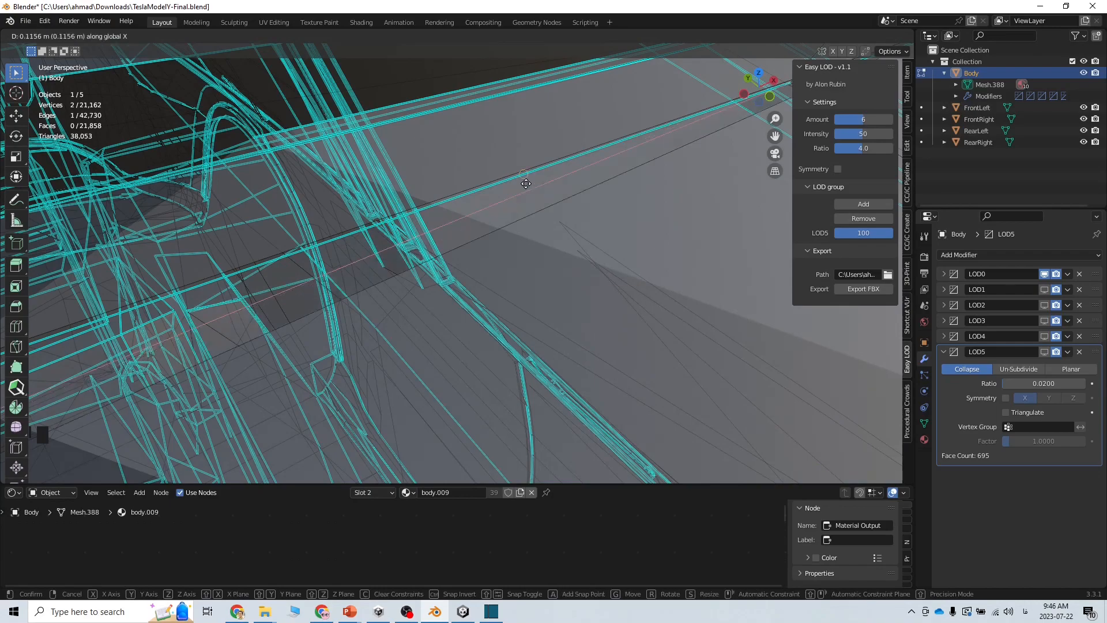
pyautogui.rightClick(525, 182)
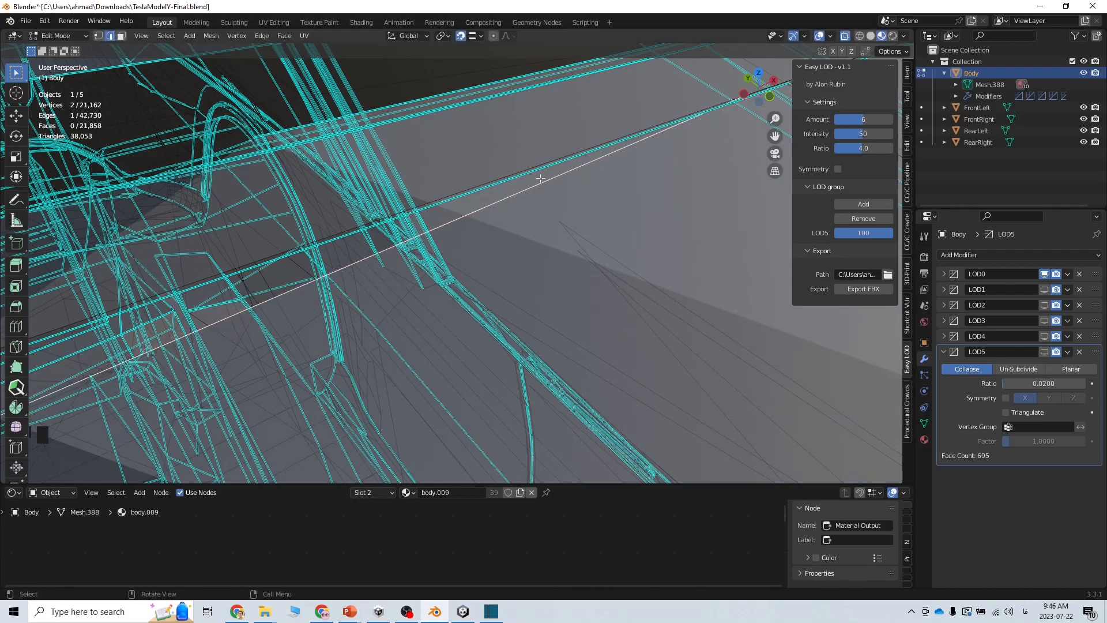
# Clear the selection and reselect the long roof-gap edge in edge mode
pyautogui.click(99, 36)
pyautogui.click(533, 187)
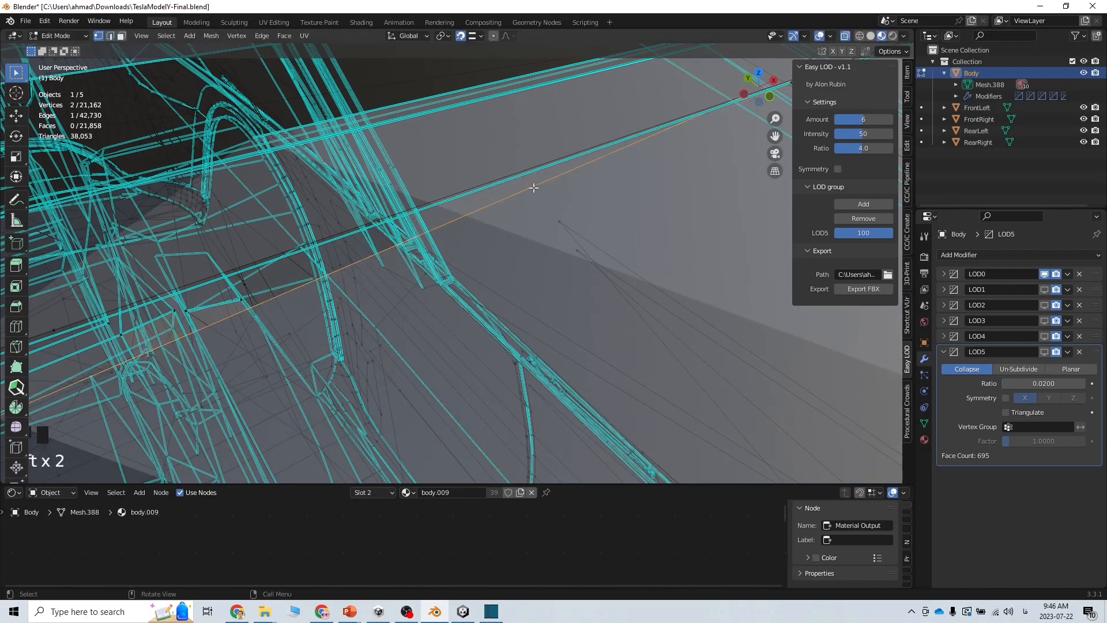
pyautogui.click(111, 37)
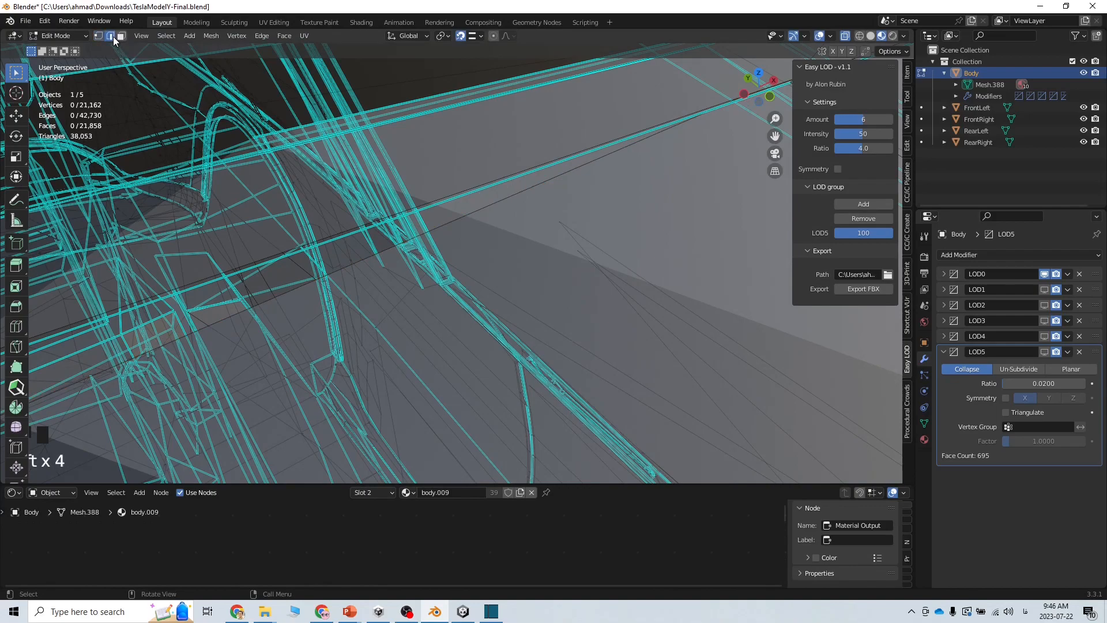
pyautogui.click(465, 199)
pyautogui.click(492, 205)
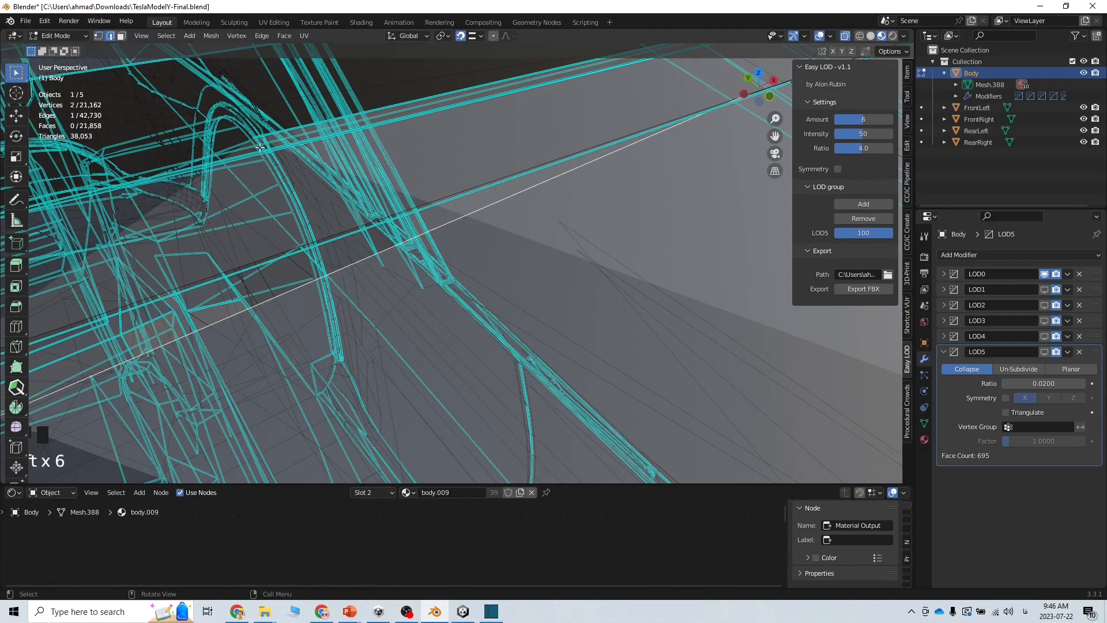
pyautogui.rightClick(486, 209)
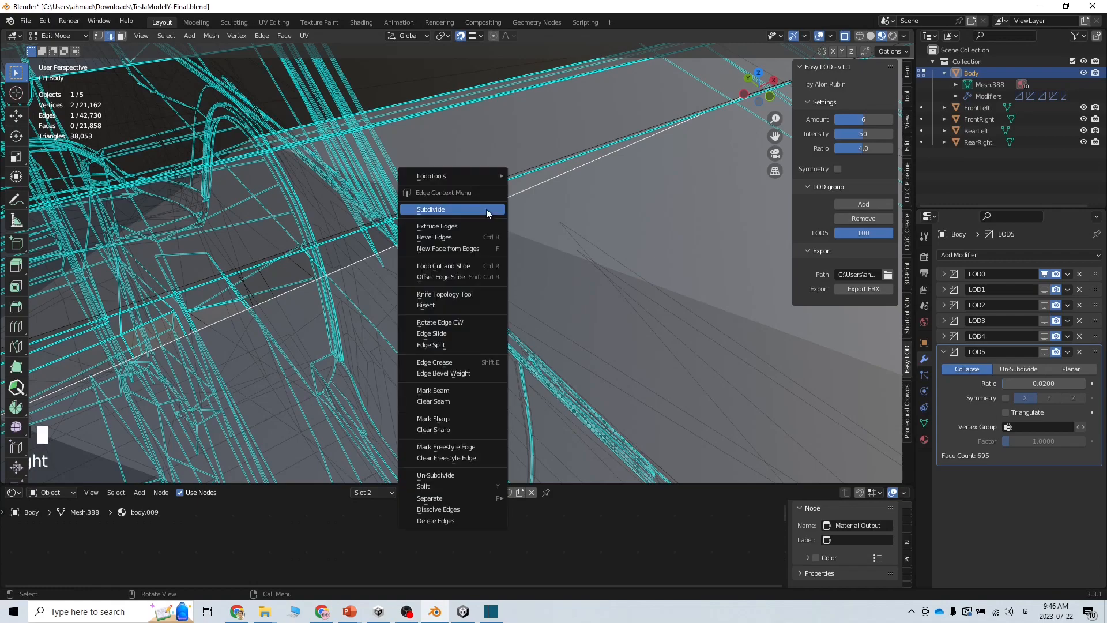
pyautogui.click(487, 208)
pyautogui.click(164, 393)
pyautogui.write('30')
pyautogui.press('Return')
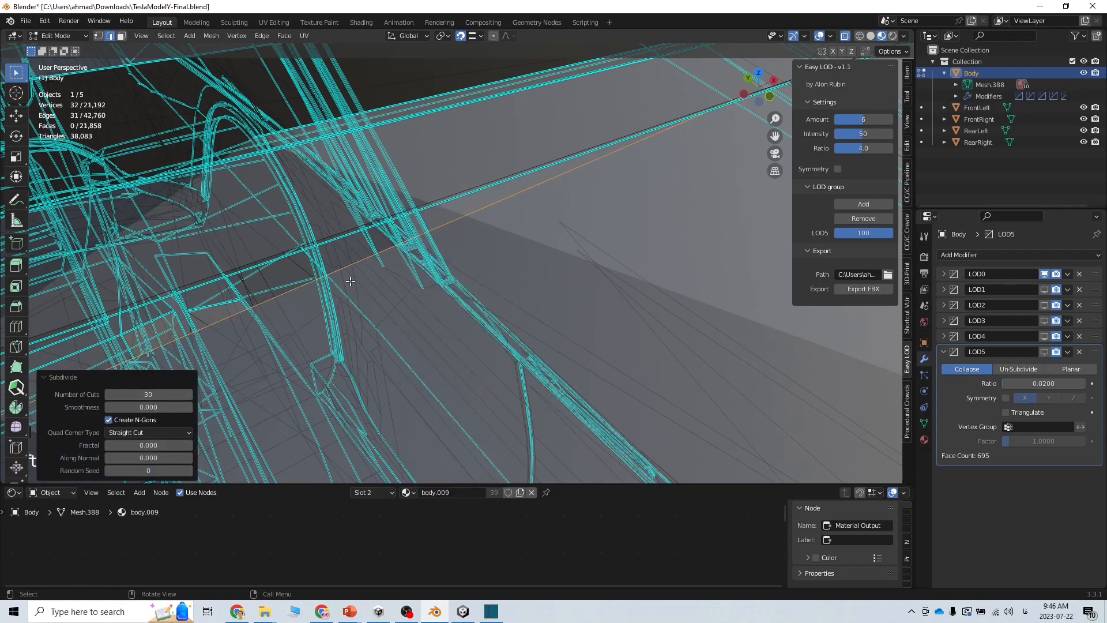
pyautogui.hotkey('ctrl', 'z')
pyautogui.rightClick(463, 191)
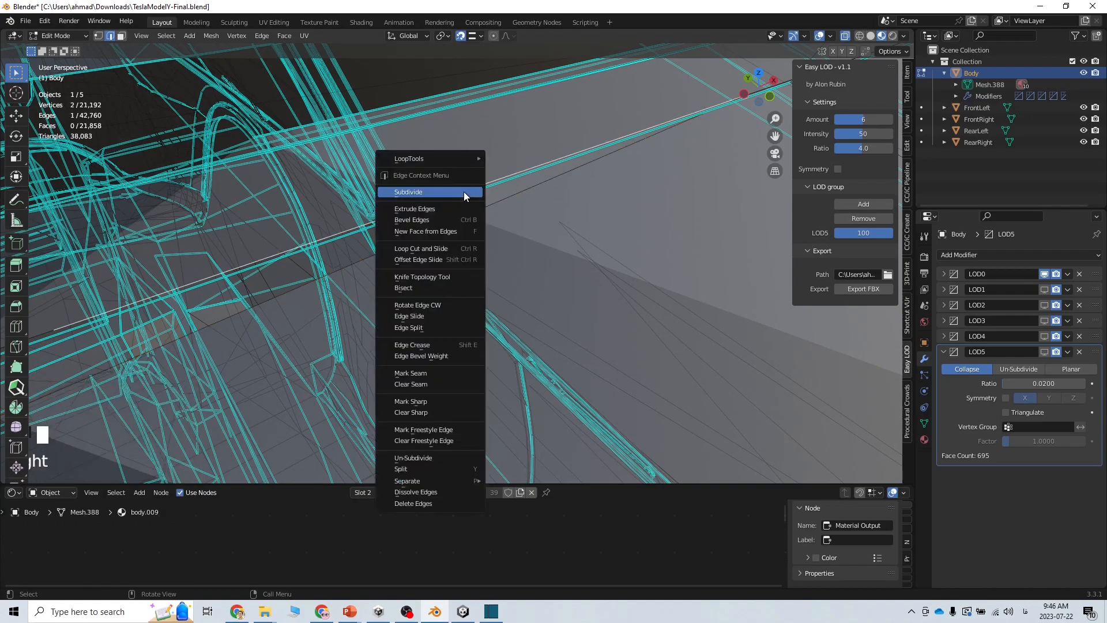
pyautogui.click(464, 191)
pyautogui.click(178, 394)
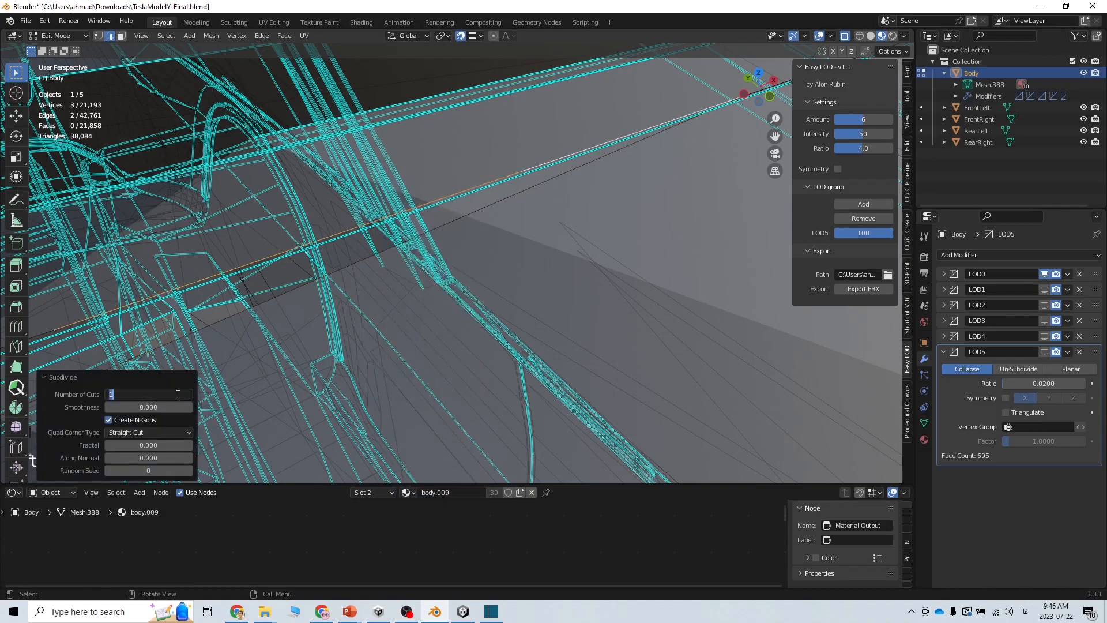
pyautogui.write('30')
pyautogui.press('Return')
pyautogui.click(99, 36)
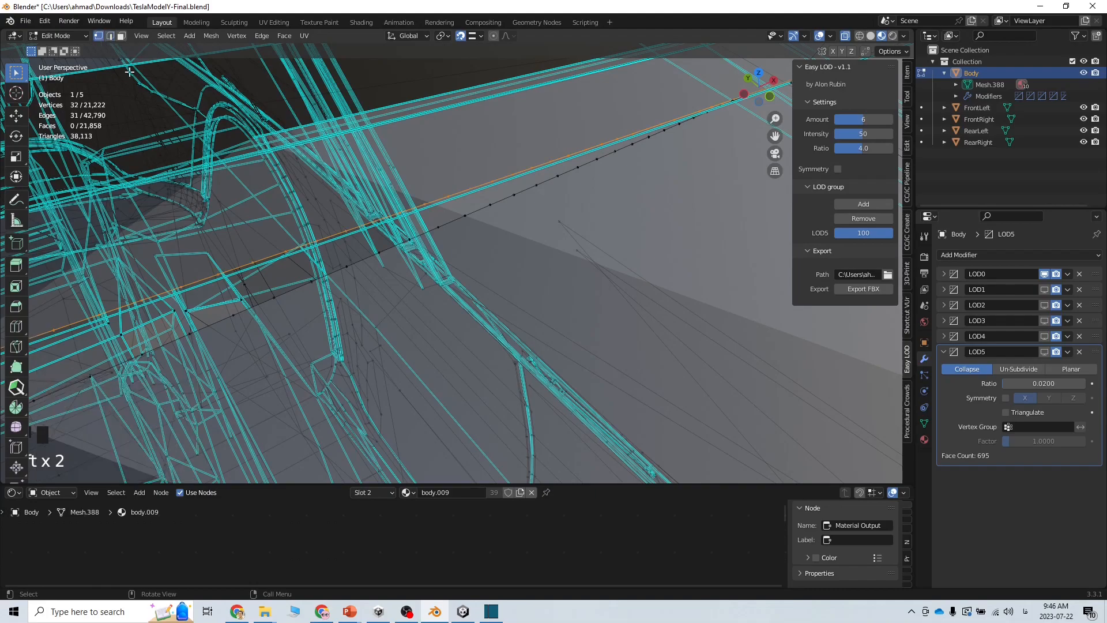
pyautogui.keyDown('shift'); pyautogui.moveTo(697, 181); pyautogui.dragTo(648, 188, button='middle'); pyautogui.keyUp('shift')
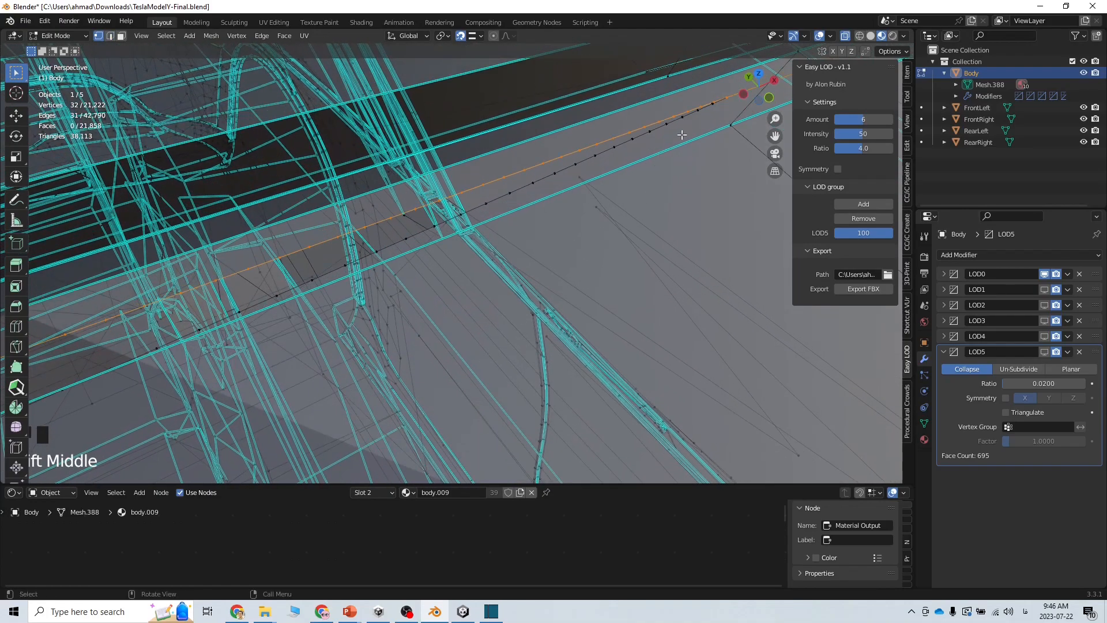
pyautogui.click(646, 128)
pyautogui.press('g')
pyautogui.click(646, 128)
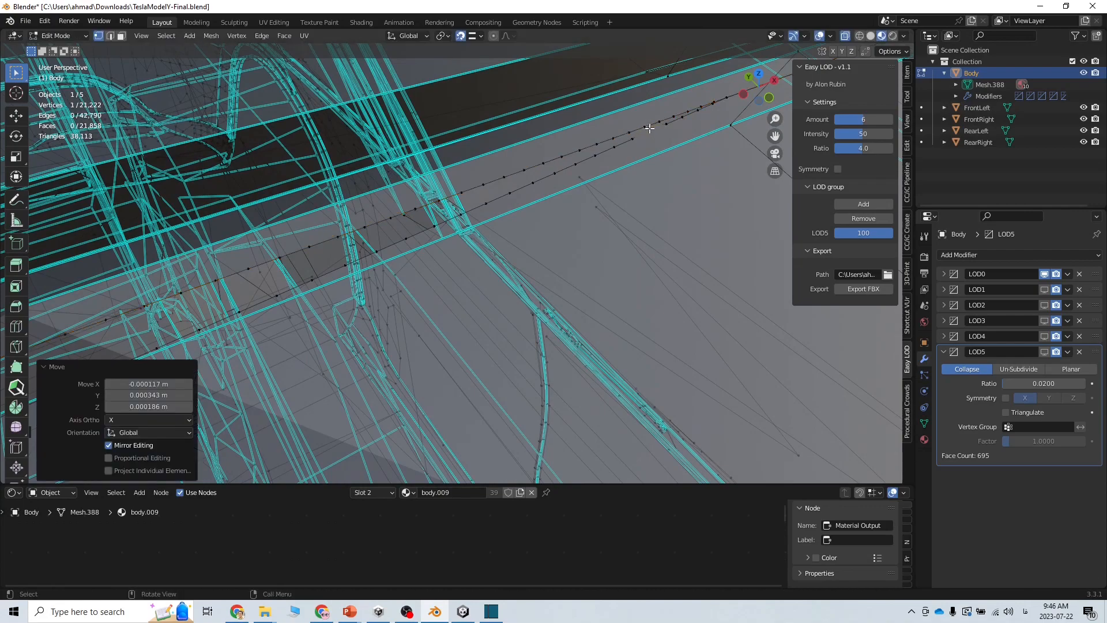
pyautogui.hotkey('ctrl', 'z')
pyautogui.hotkey('ctrl', 'z')
pyautogui.hotkey('ctrl', 'z')
pyautogui.hotkey('ctrl', 'z')
pyautogui.hotkey('ctrl', 'z')
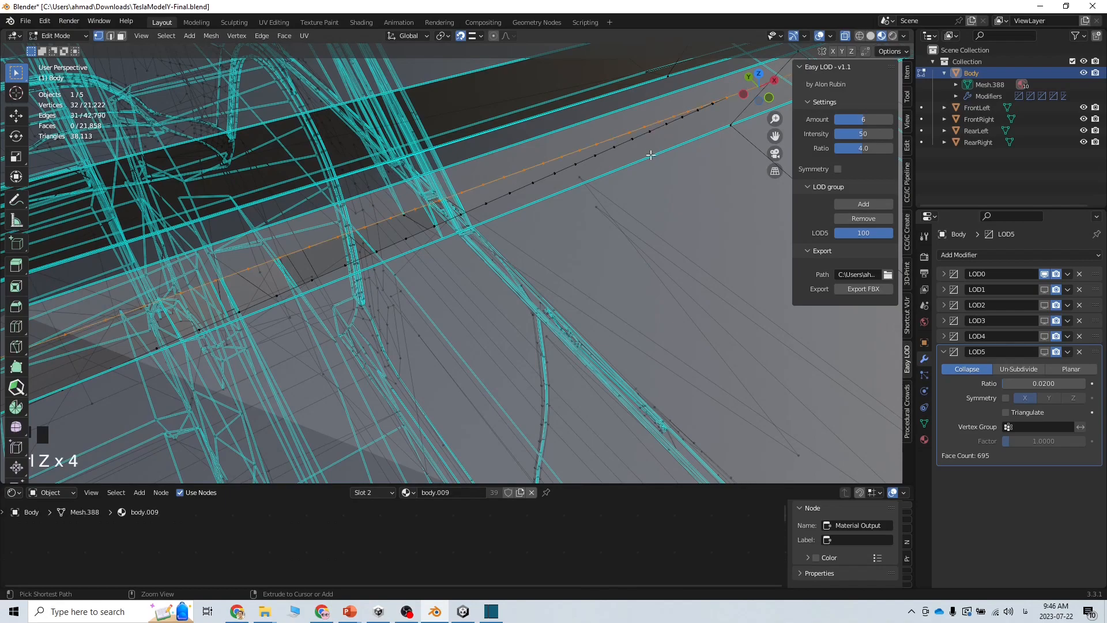
pyautogui.keyDown('alt'); pyautogui.click(573, 165); pyautogui.keyUp('alt')
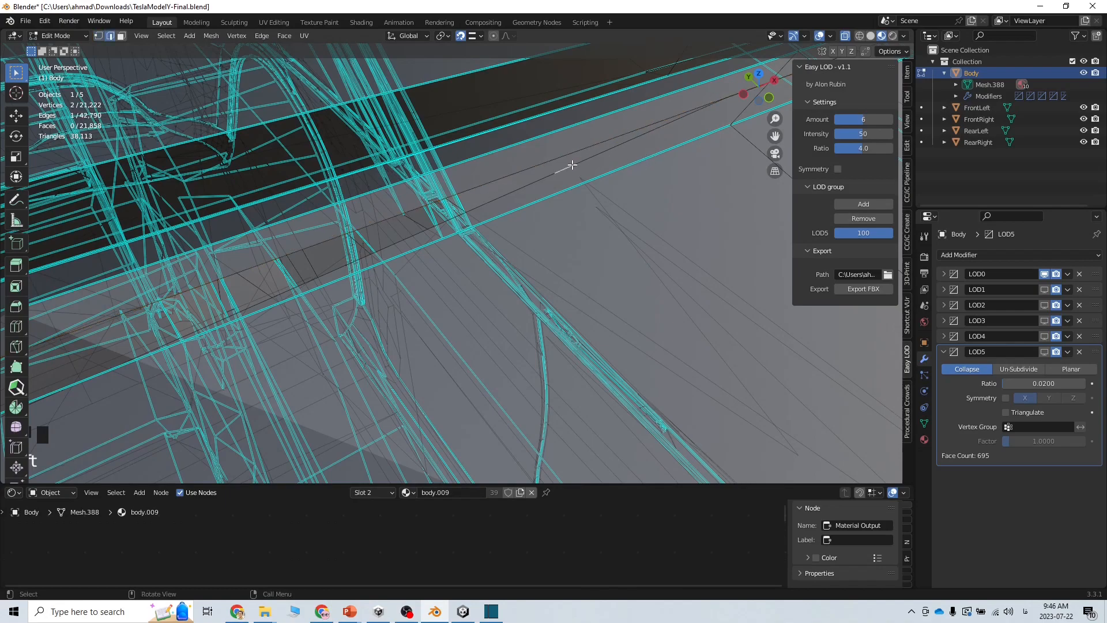
pyautogui.keyDown('alt'); pyautogui.click(582, 164); pyautogui.keyUp('alt')
pyautogui.hotkey('ctrl', 'z')
pyautogui.hotkey('ctrl', 'z')
pyautogui.hotkey('ctrl', 'z')
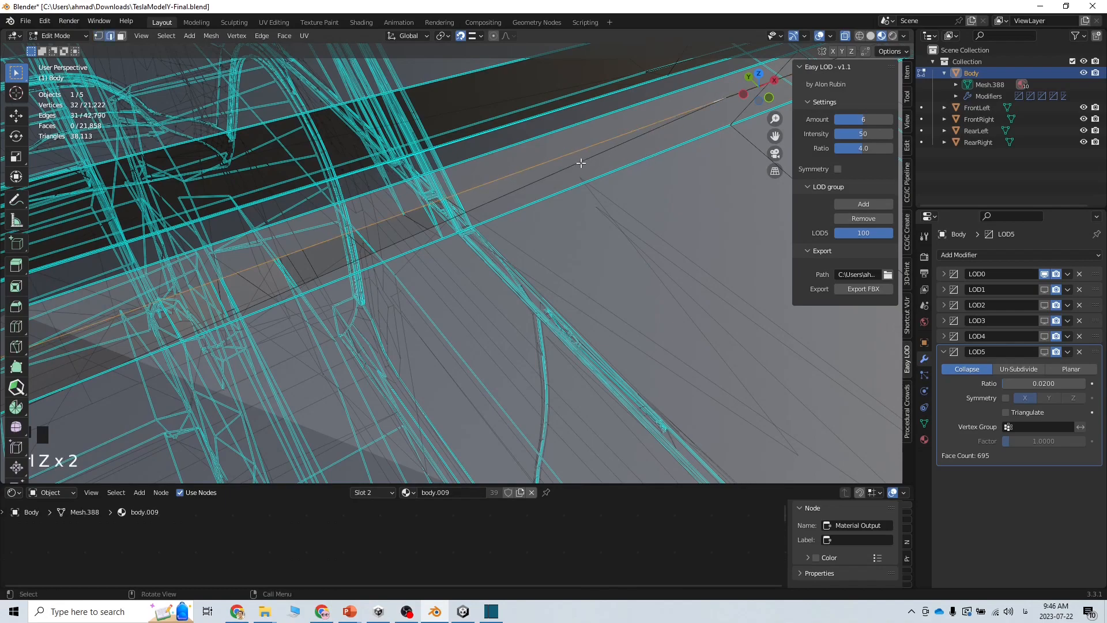
pyautogui.hotkey('ctrl', 'z')
pyautogui.hotkey('ctrl', 'z')
pyautogui.hotkey('ctrl', 'z')
pyautogui.hotkey('ctrl', 'z')
pyautogui.click(581, 163)
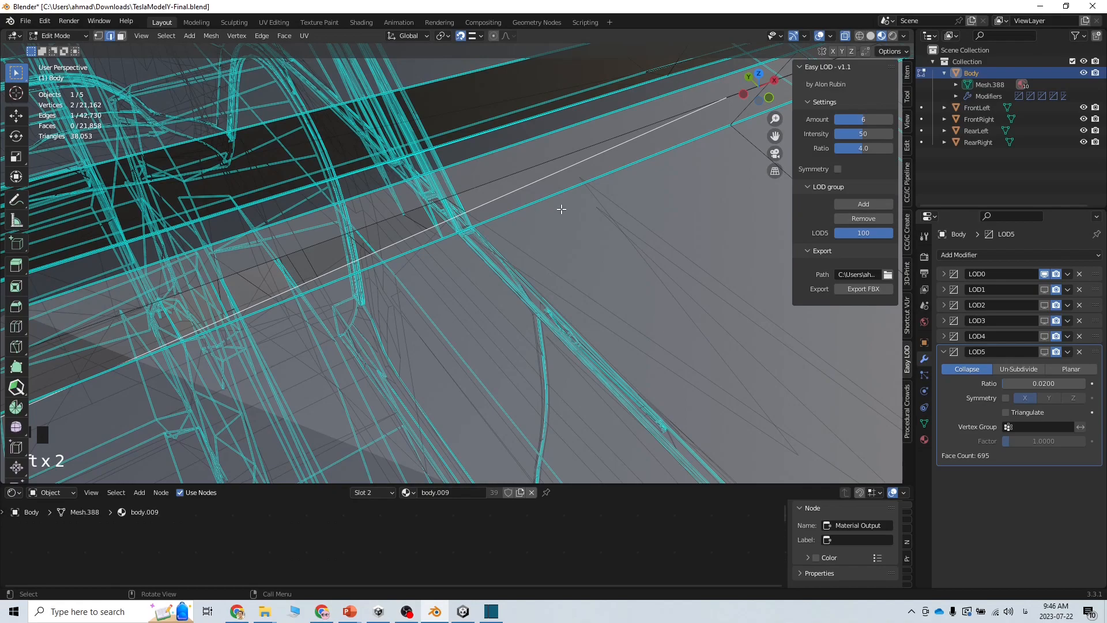
# Subdivide both long roof-gap edges with 10 cuts each
pyautogui.rightClick(549, 176)
pyautogui.click(542, 175)
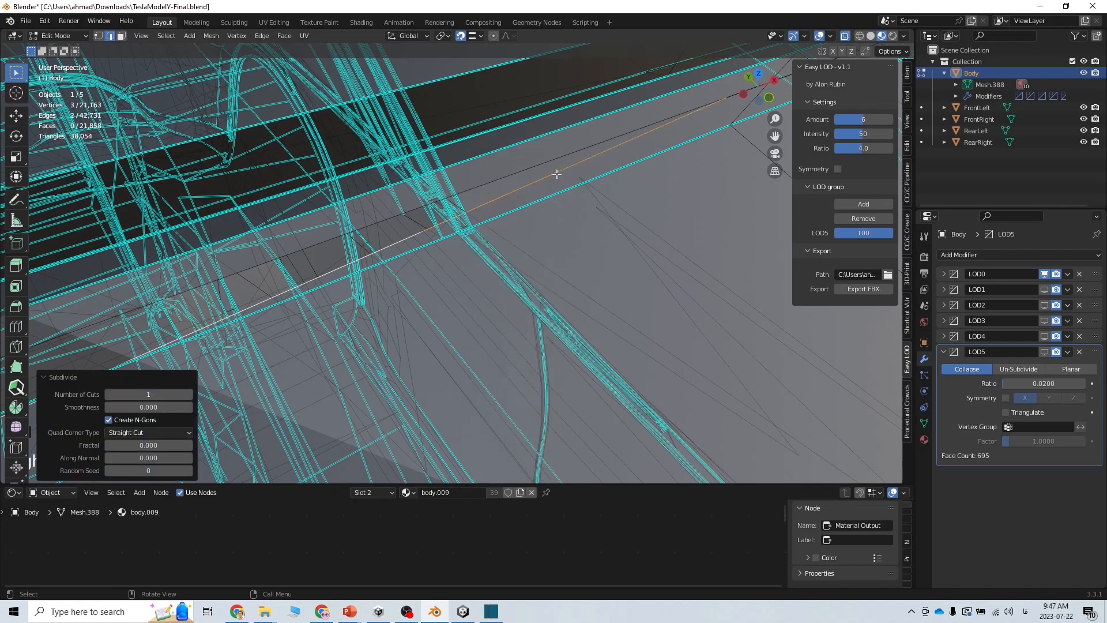
pyautogui.click(157, 396)
pyautogui.write('10')
pyautogui.press('Return')
pyautogui.click(479, 185)
pyautogui.rightClick(479, 186)
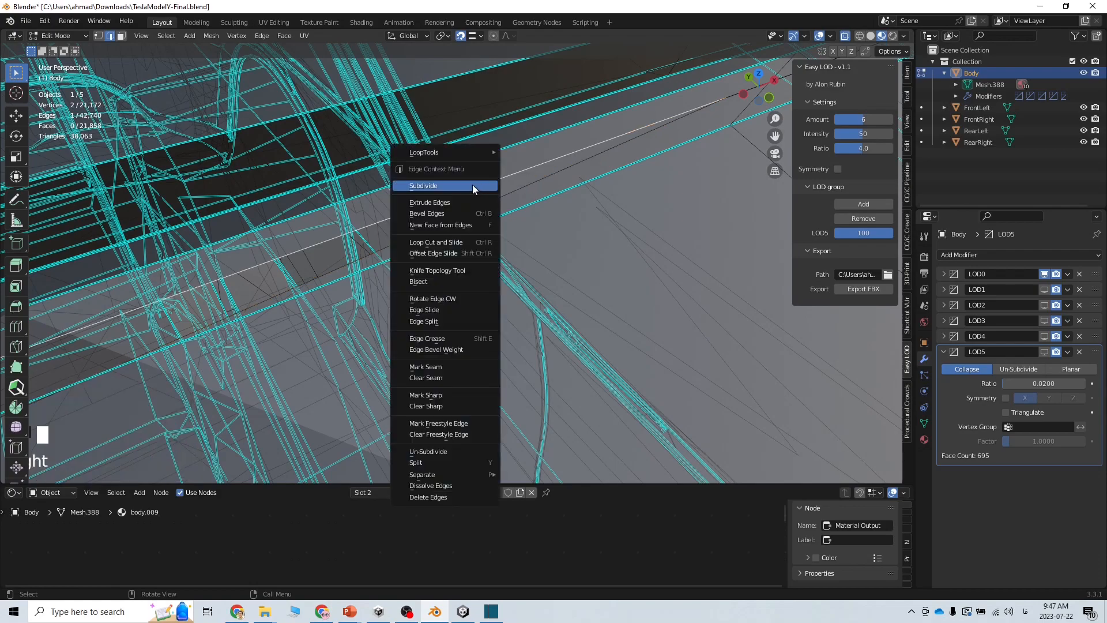
pyautogui.click(472, 185)
pyautogui.click(157, 395)
pyautogui.write('10')
pyautogui.press('Return')
# In vertex mode, snap the first new gap vertices onto the adjacent body vertices
pyautogui.click(99, 36)
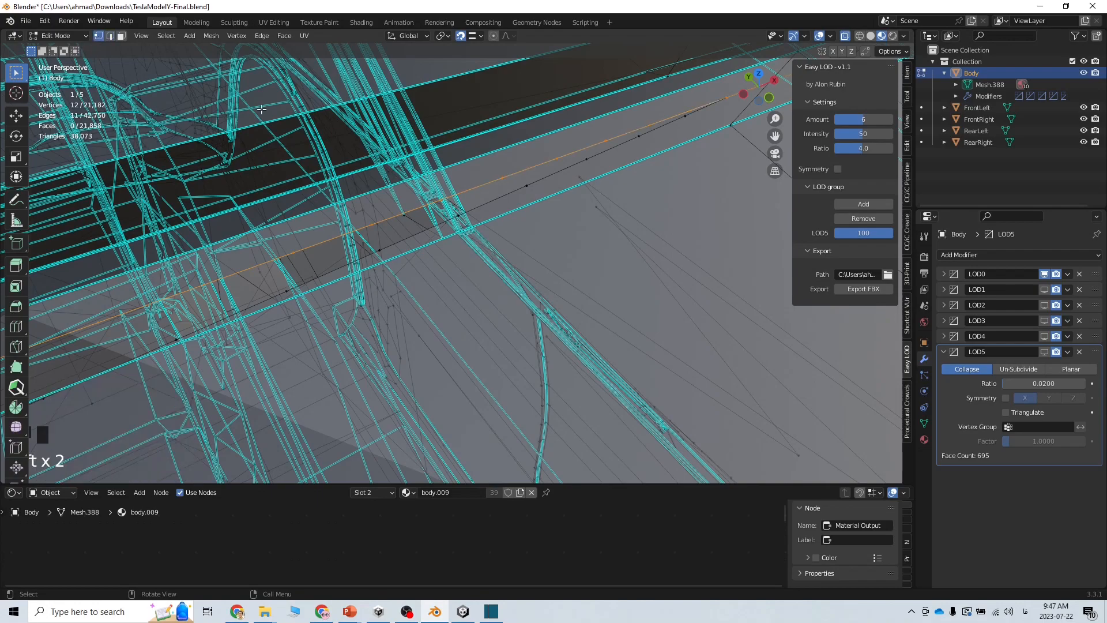
pyautogui.click(685, 116)
pyautogui.moveTo(685, 116); pyautogui.dragTo(688, 112)
pyautogui.click(638, 136)
pyautogui.press('g')
pyautogui.click(637, 134)
pyautogui.click(586, 159)
pyautogui.press('g')
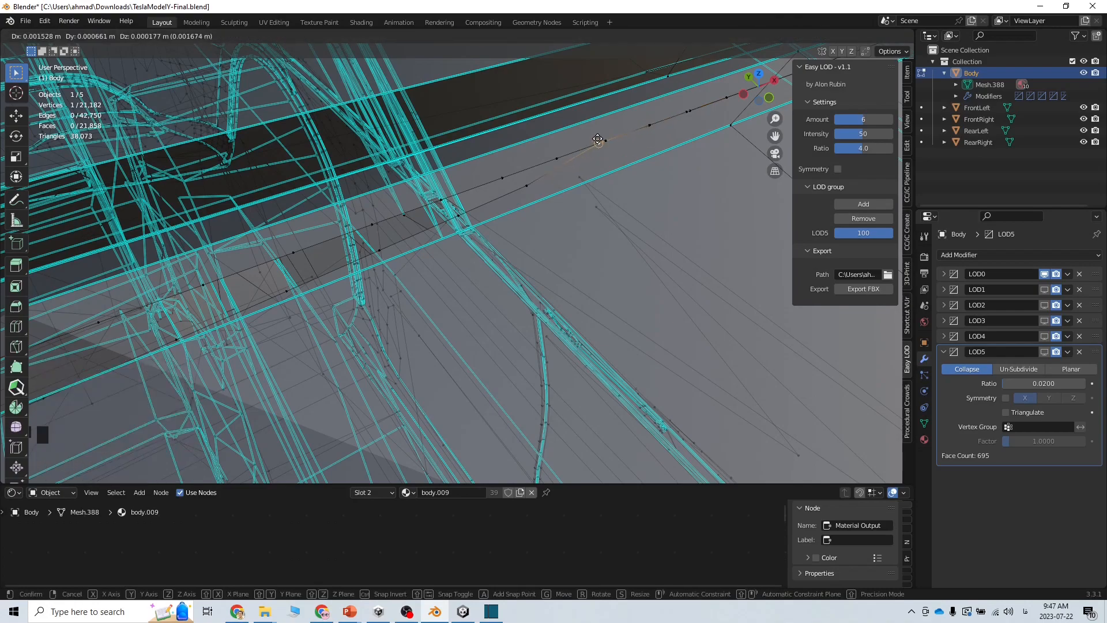
pyautogui.click(553, 157)
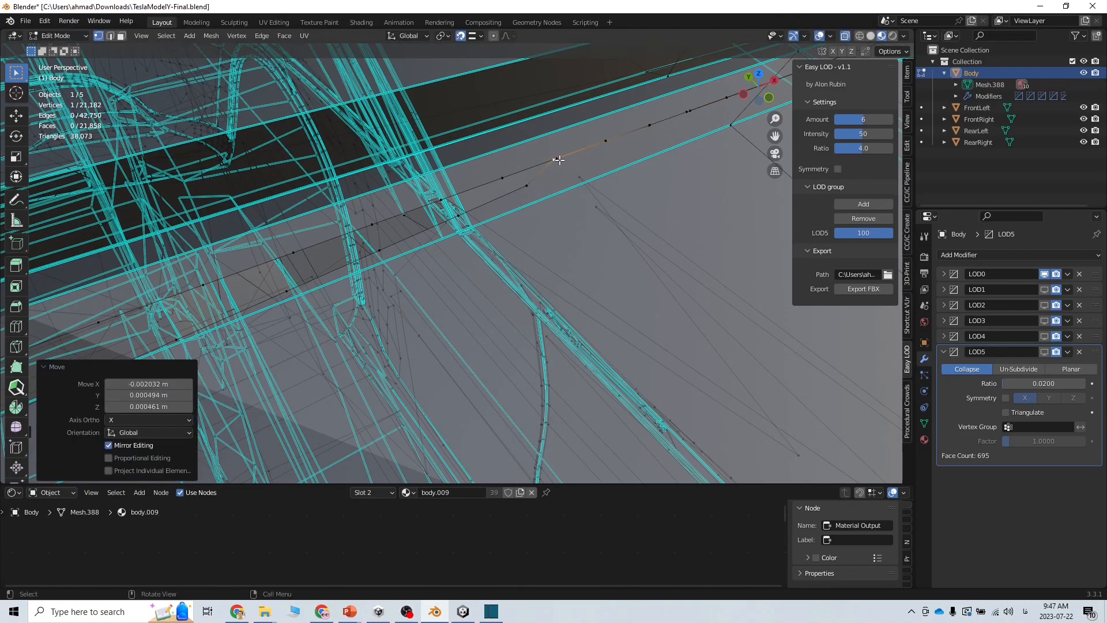
pyautogui.press('g')
pyautogui.click(557, 158)
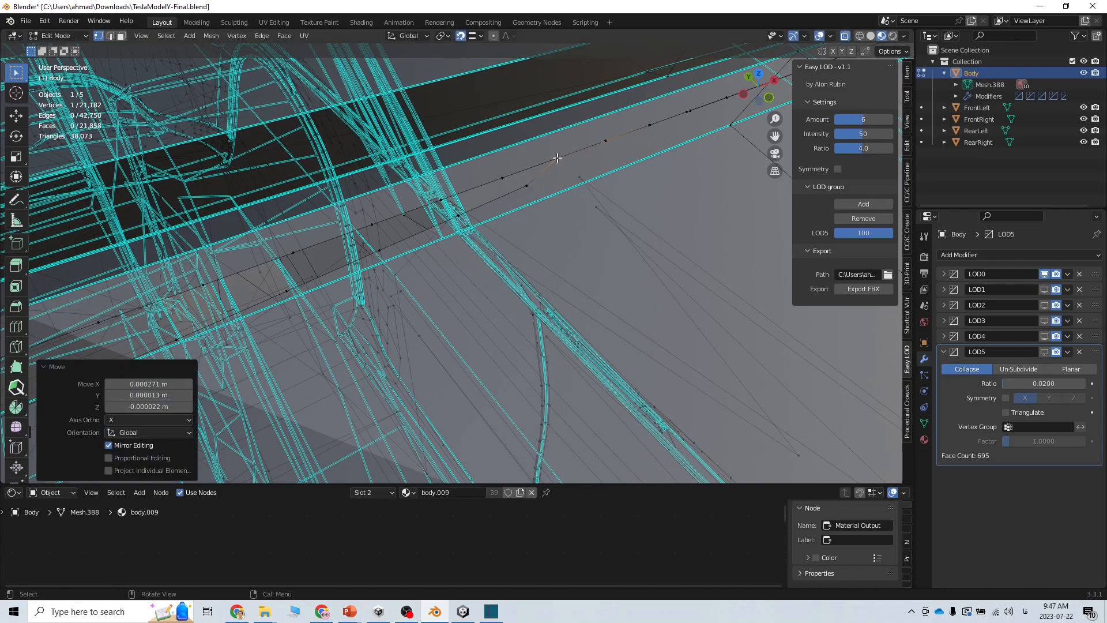
# Snap the remaining gap vertices onto the body to close the roof gap
pyautogui.click(528, 185)
pyautogui.press('g')
pyautogui.click(505, 176)
pyautogui.click(459, 216)
pyautogui.press('g')
pyautogui.click(383, 249)
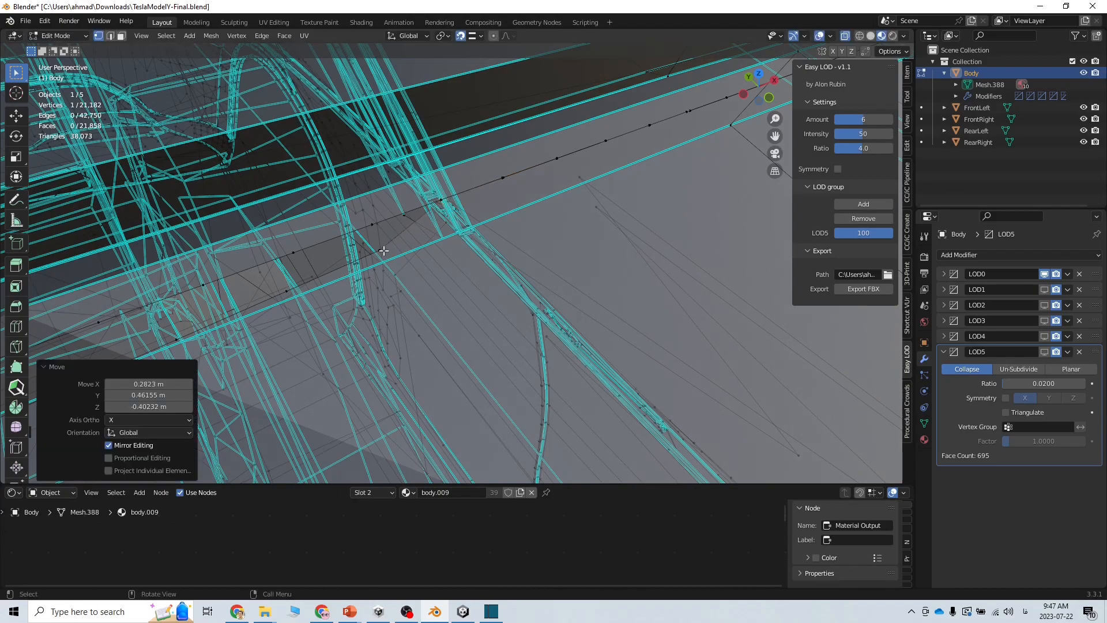
pyautogui.click(378, 250)
pyautogui.press('g')
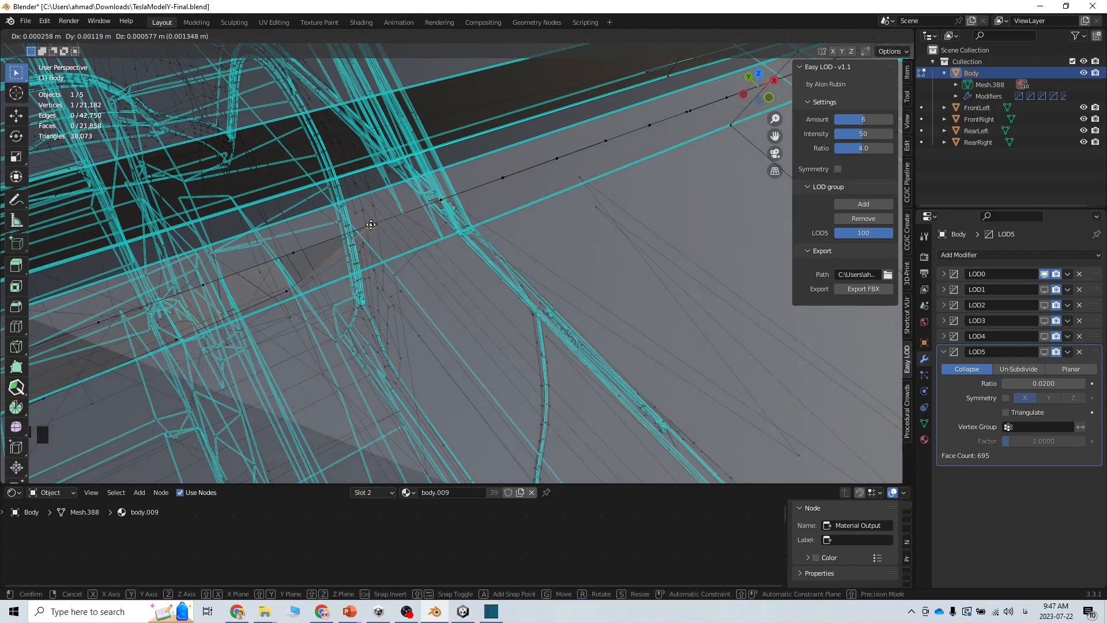
pyautogui.click(372, 225)
pyautogui.click(278, 297)
pyautogui.press('g')
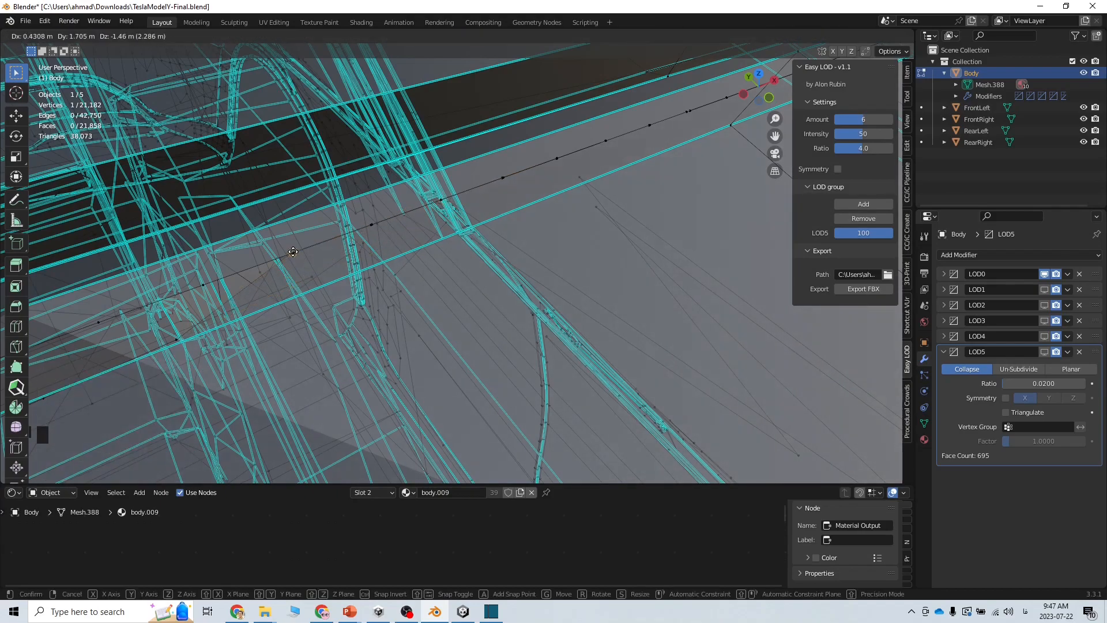
pyautogui.click(294, 252)
# Zoom and orbit around the car body to check the closed gap
pyautogui.scroll(-1, 389, 274)
pyautogui.scroll(-8, 390, 273)
pyautogui.keyDown('alt'); pyautogui.moveTo(589, 242); pyautogui.dragTo(473, 271); pyautogui.keyUp('alt')
pyautogui.scroll(-2, 464, 267)
pyautogui.scroll(-1, 274, 143)
pyautogui.scroll(1, 465, 216)
pyautogui.scroll(-2, 503, 254)
pyautogui.scroll(2, 503, 254)
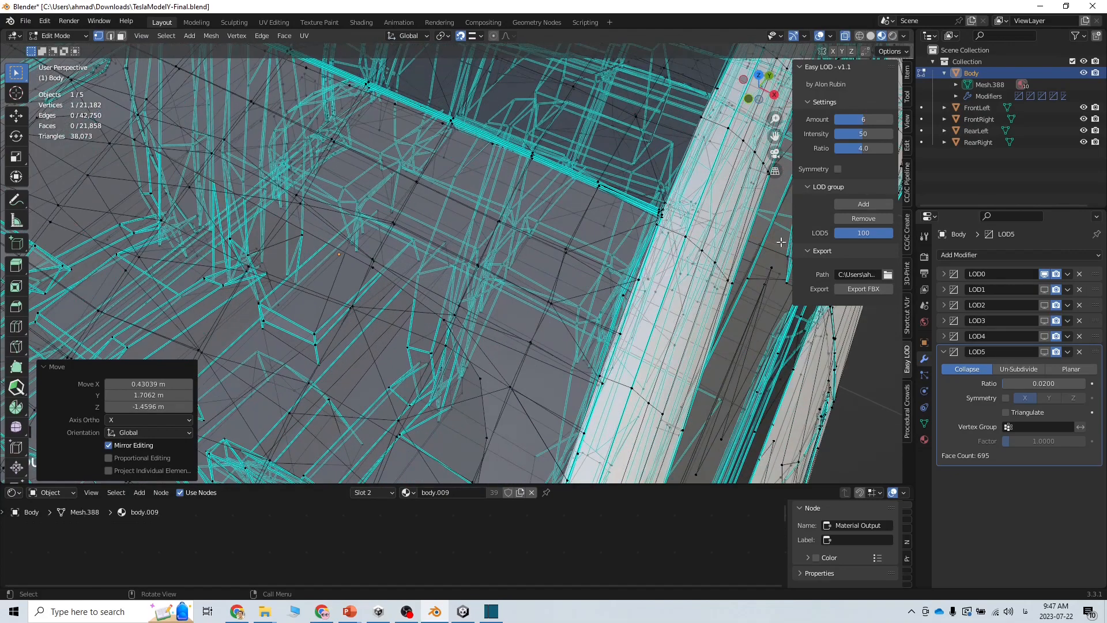
# Return to Object Mode and inspect the patched roof seam
pyautogui.click(73, 38)
pyautogui.click(69, 50)
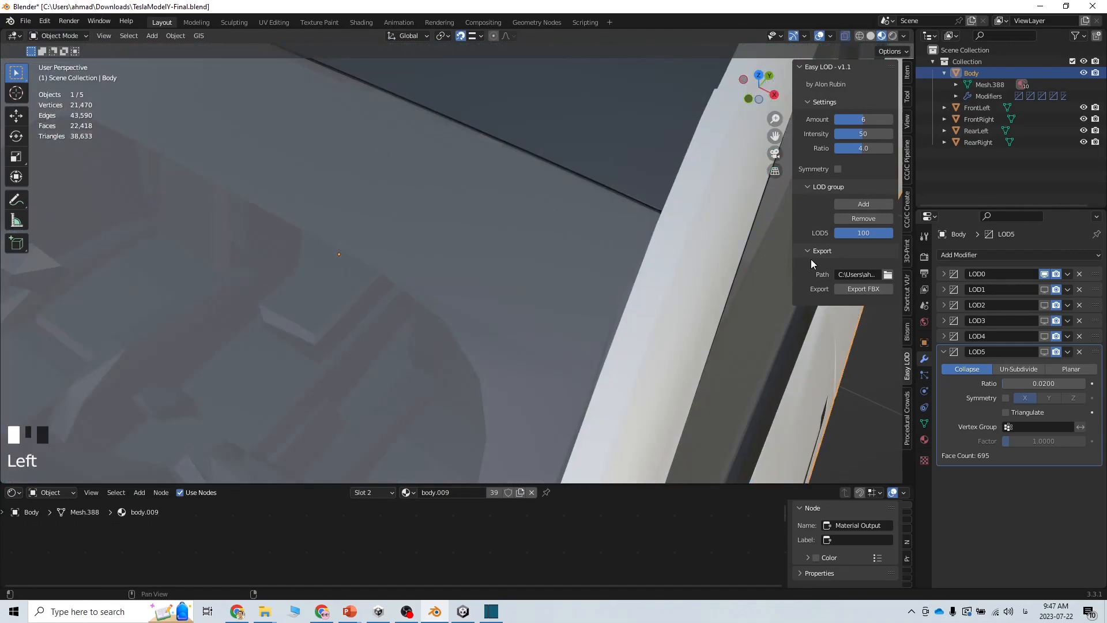
pyautogui.moveTo(692, 253); pyautogui.dragTo(475, 286, button='middle')
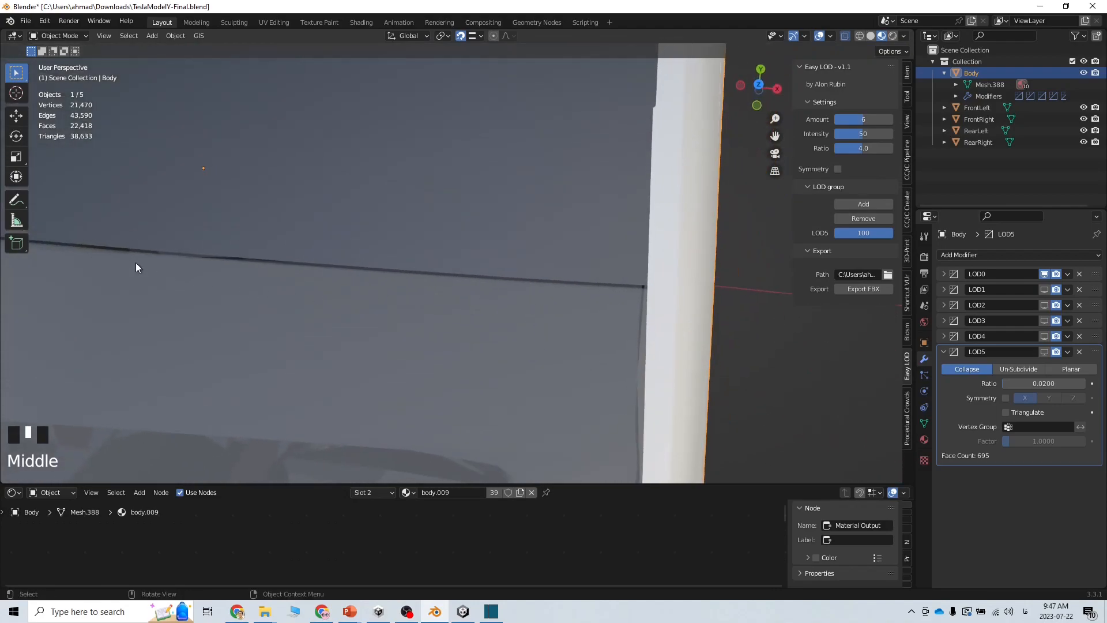
# Export the LOD meshes to FBX from the Easy LOD panel
pyautogui.click(861, 293)
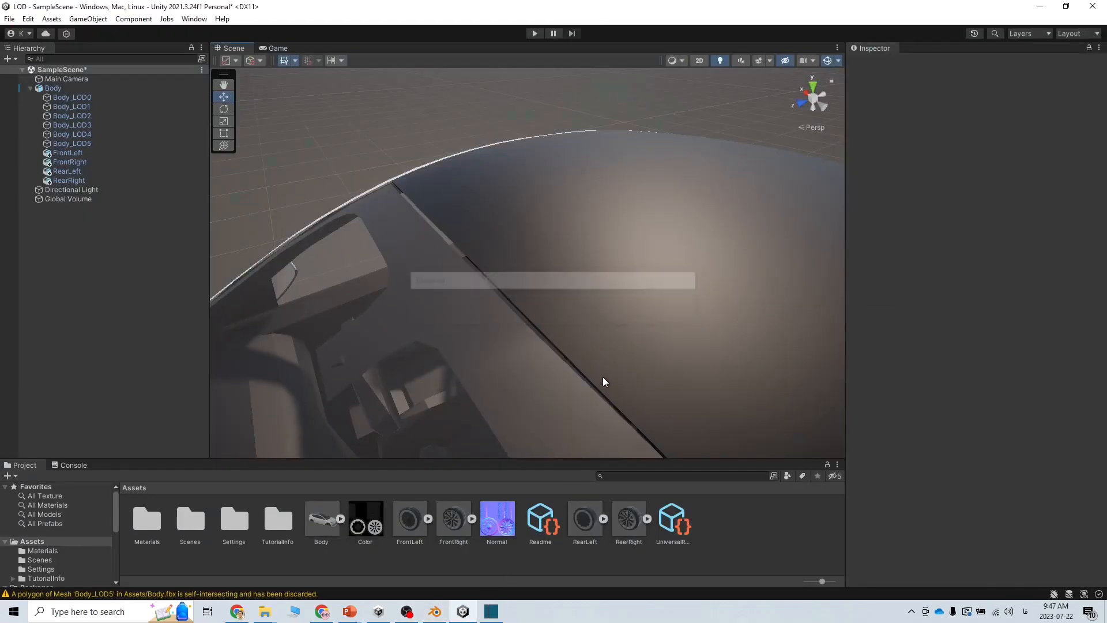
pyautogui.moveTo(604, 379); pyautogui.dragTo(640, 382, button='right')
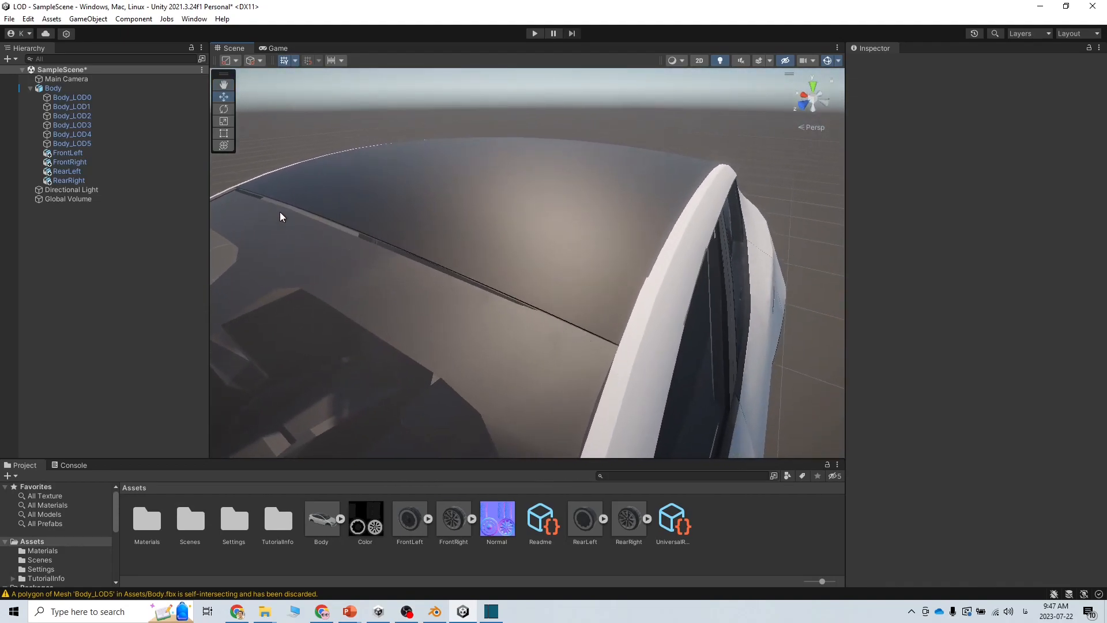
# Orbit the Unity Scene view from the car's interior and rear round to a front three-quarter view
pyautogui.moveTo(566, 333); pyautogui.dragTo(647, 277, button='right')
pyautogui.keyDown('alt'); pyautogui.moveTo(548, 272); pyautogui.dragTo(467, 242); pyautogui.keyUp('alt')
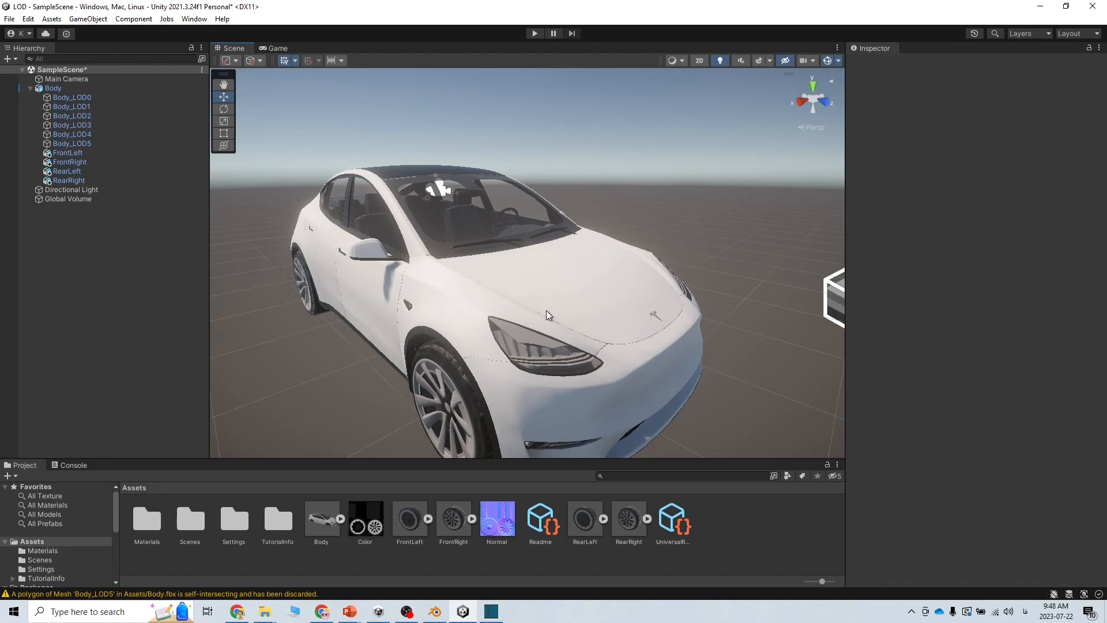
pyautogui.moveTo(431, 346); pyautogui.dragTo(449, 355, button='right')
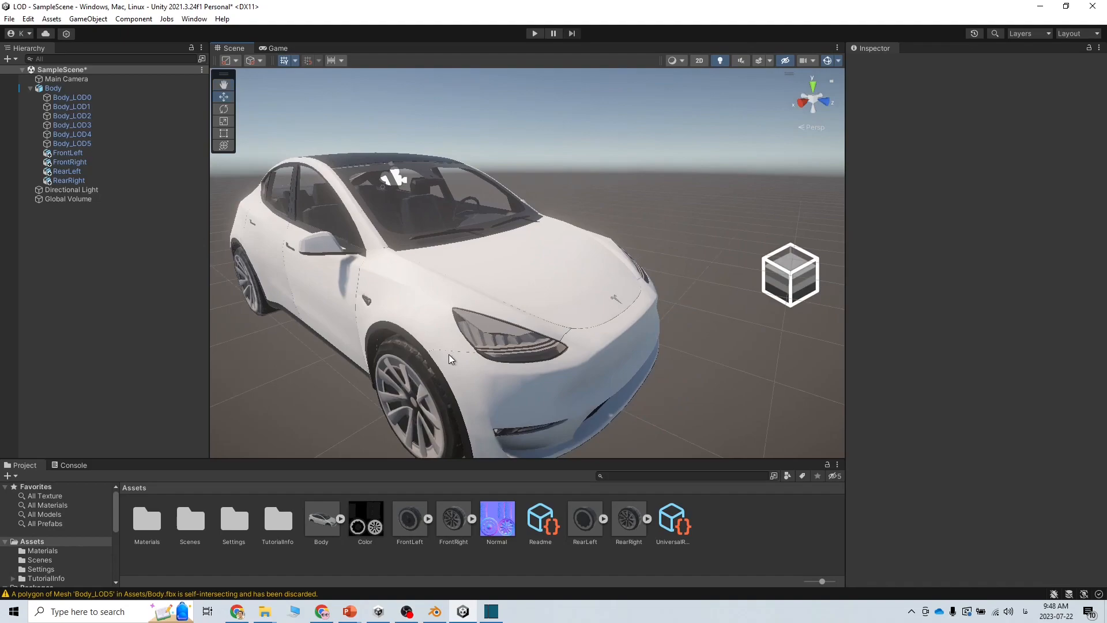
pyautogui.moveTo(449, 283); pyautogui.dragTo(502, 324, button='right')
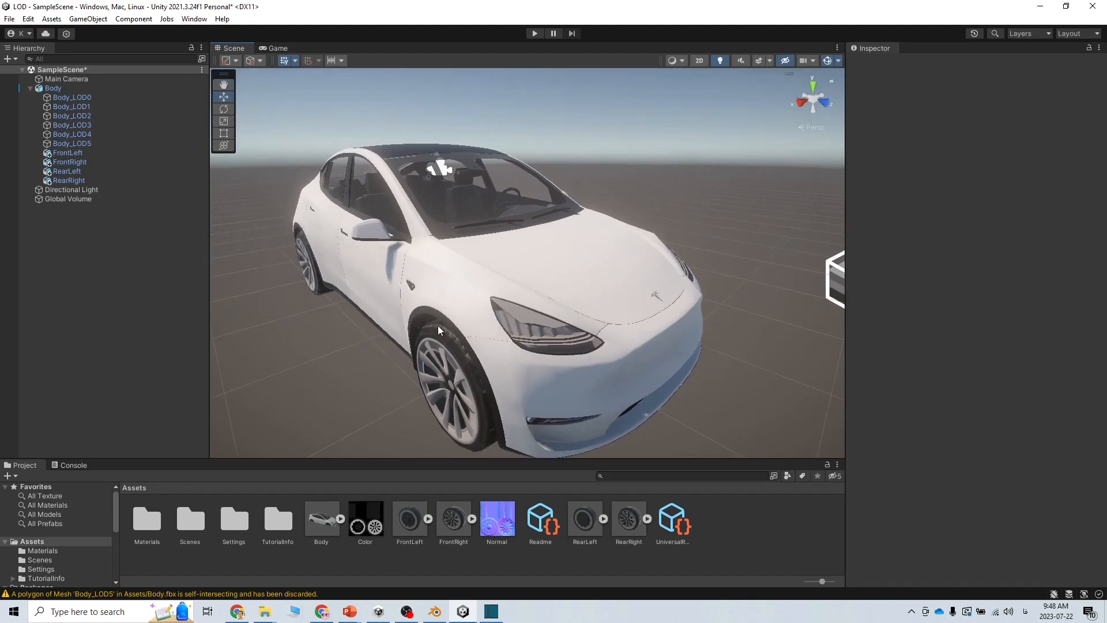